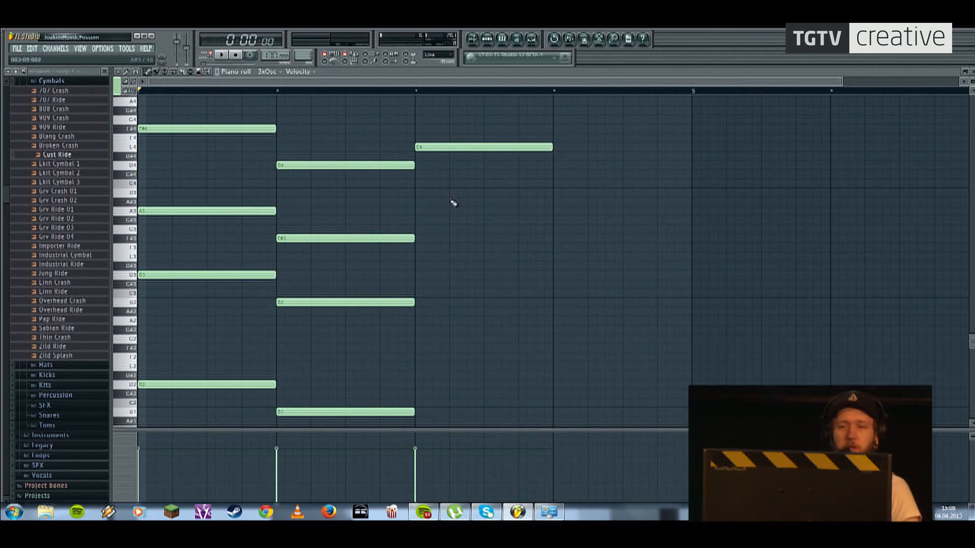
Step: Complete the third chord by adding one-bar notes on G3, C3 and C2 beneath the E4 note
click(419, 212)
drag(420, 219, 420, 231)
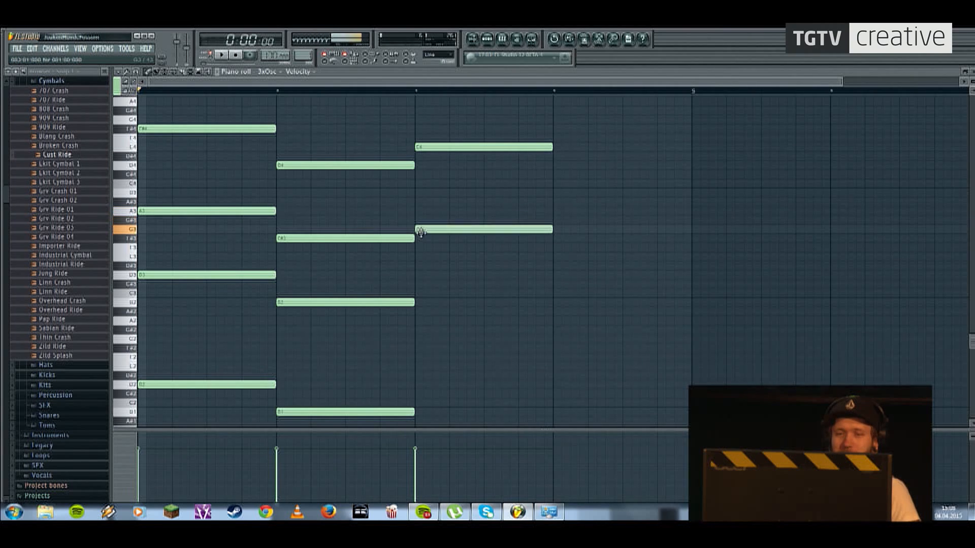
drag(409, 290, 422, 289)
drag(421, 393, 421, 403)
Step: Build the fourth chord in bar 4 from one-bar notes on G4, B3, E3 and E2
drag(565, 154, 502, 149)
drag(500, 204, 501, 240)
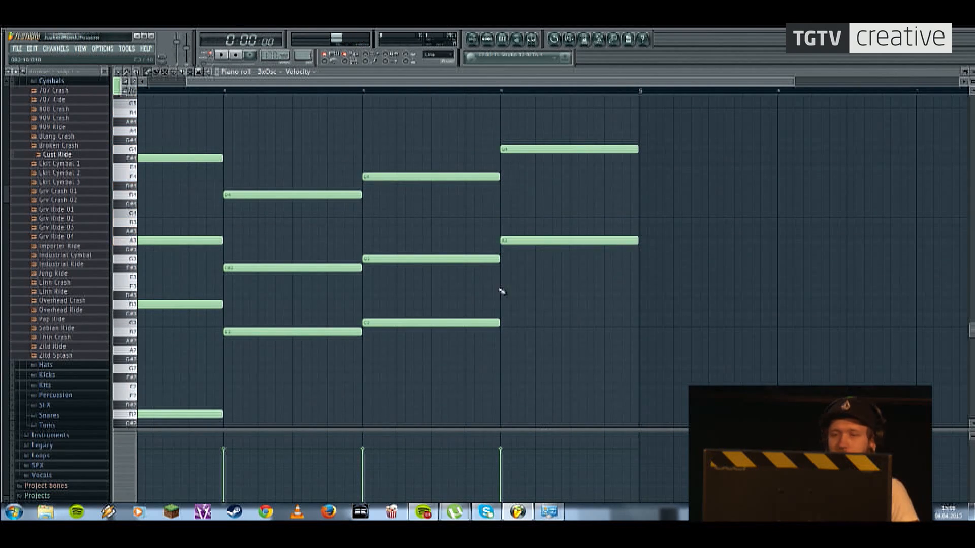
right_click(515, 242)
click(513, 221)
drag(516, 278, 504, 296)
drag(506, 341, 539, 274)
scroll(508, 264, down, 2)
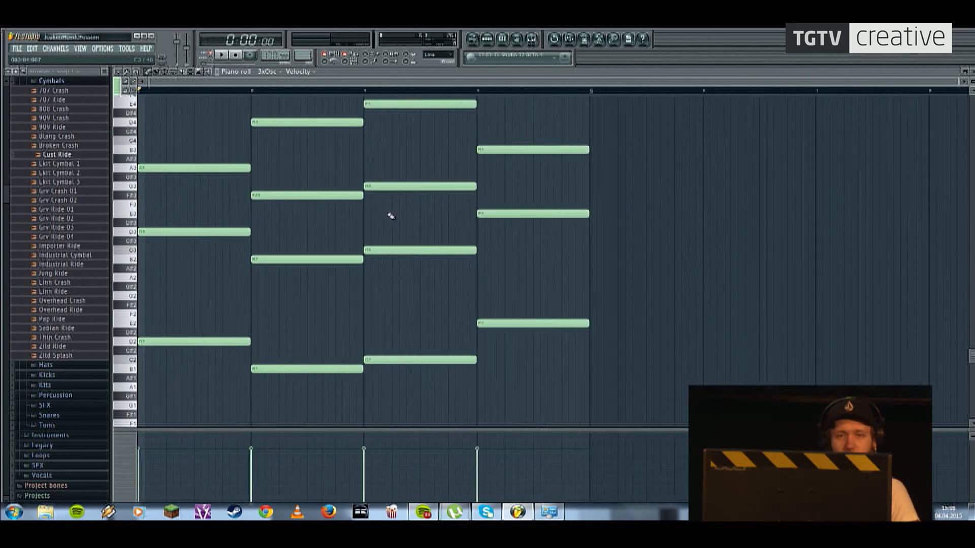
Step: Play back the four-chord progression from the start and stop it
click(219, 51)
scroll(444, 180, up, 3)
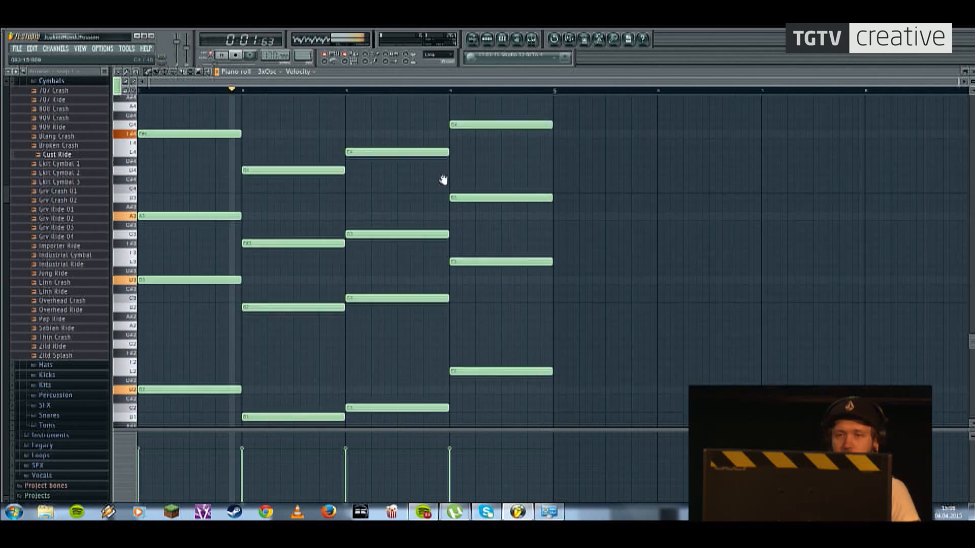
drag(577, 96, 114, 429)
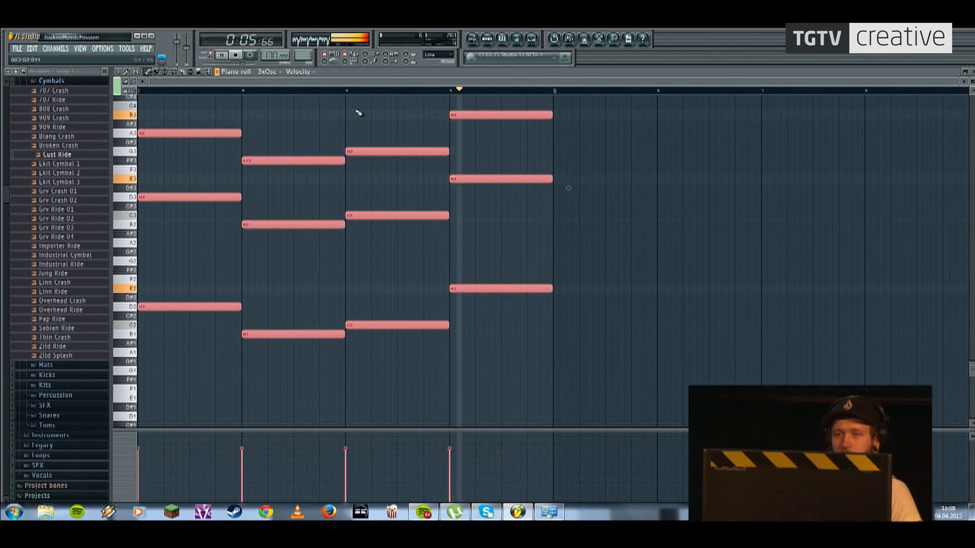
ctrl+click(336, 115)
key(space)
drag(557, 354, 212, 137)
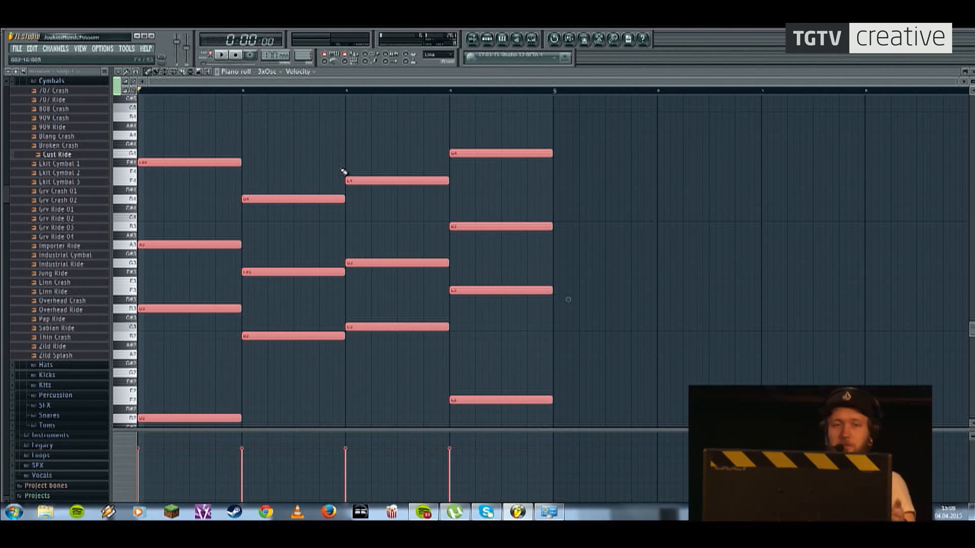
scroll(242, 229, down, 4)
key(ctrl+a)
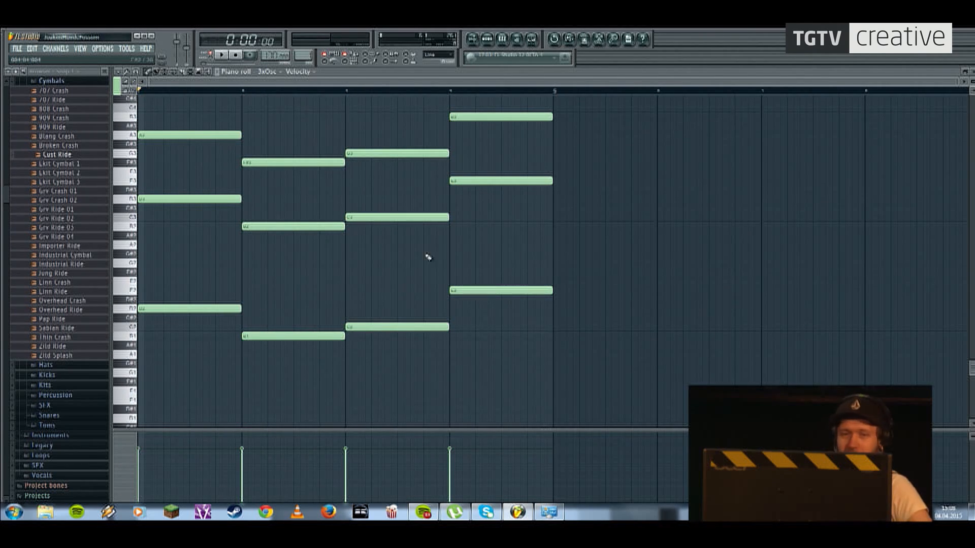
scroll(179, 207, up, 5)
scroll(173, 158, down, 4)
scroll(178, 165, up, 2)
scroll(177, 165, up, 2)
scroll(442, 196, down, 2)
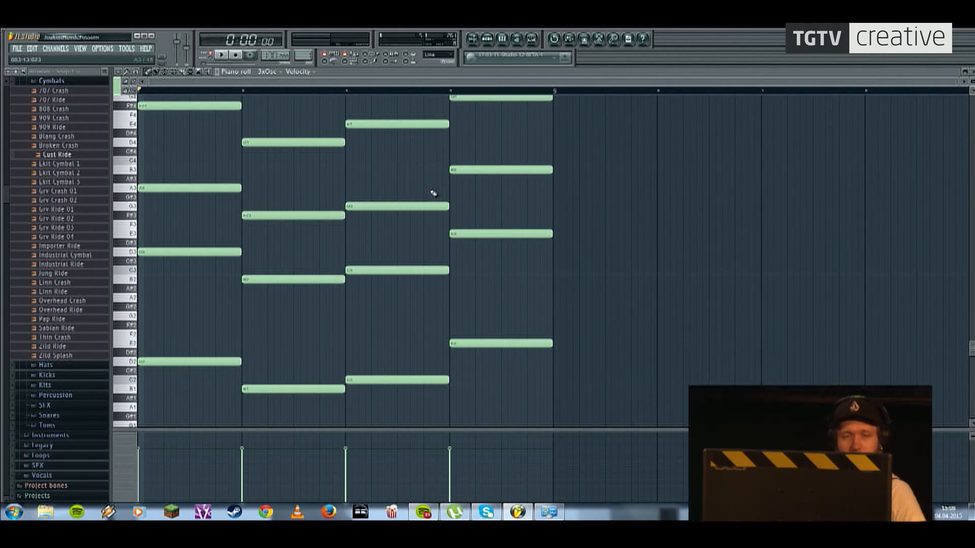
drag(404, 185, 452, 192)
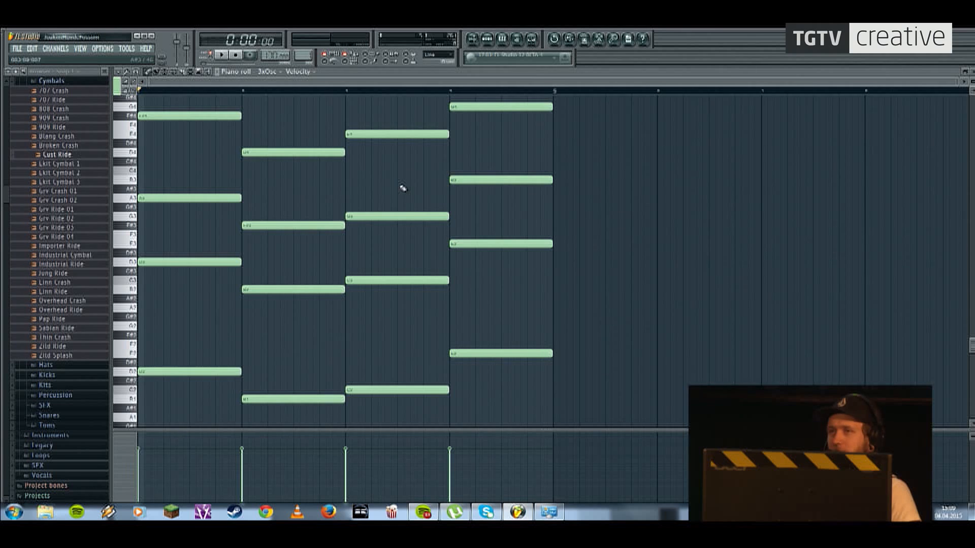
drag(364, 173, 403, 181)
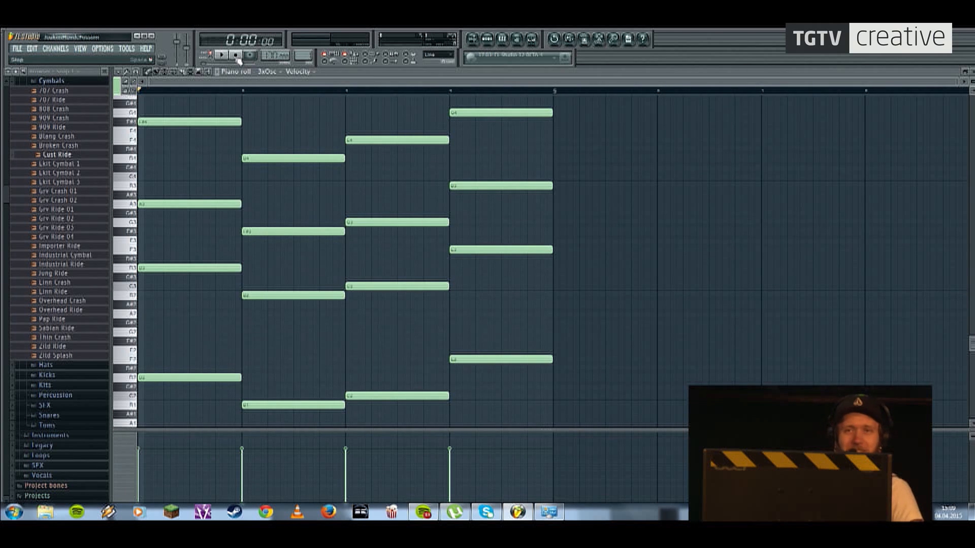
drag(301, 122, 298, 102)
drag(332, 139, 362, 148)
drag(593, 102, 121, 429)
drag(226, 130, 238, 170)
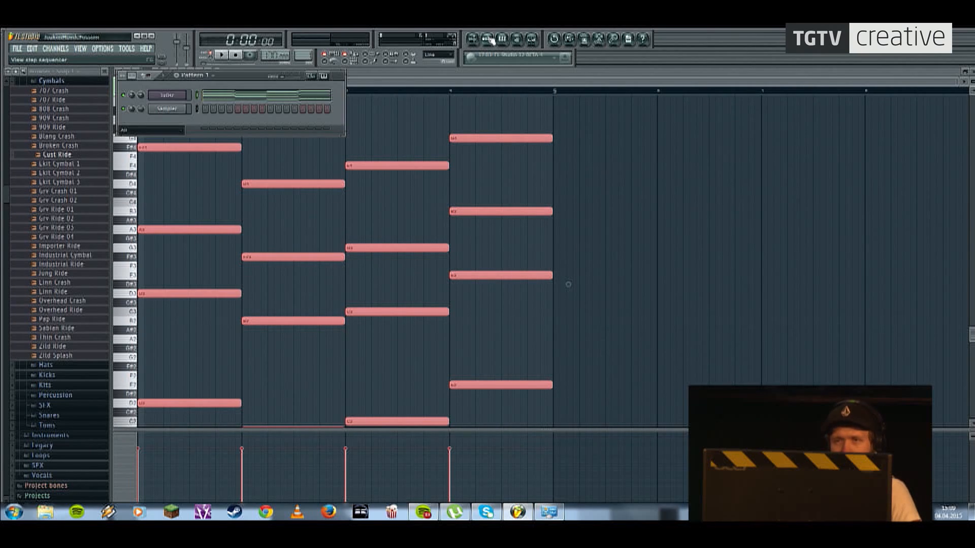
click(472, 41)
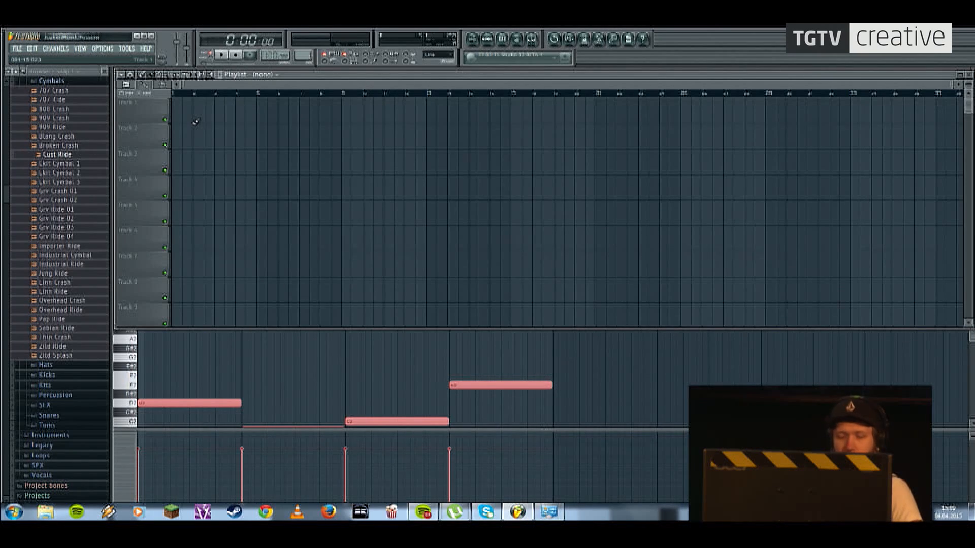
click(486, 41)
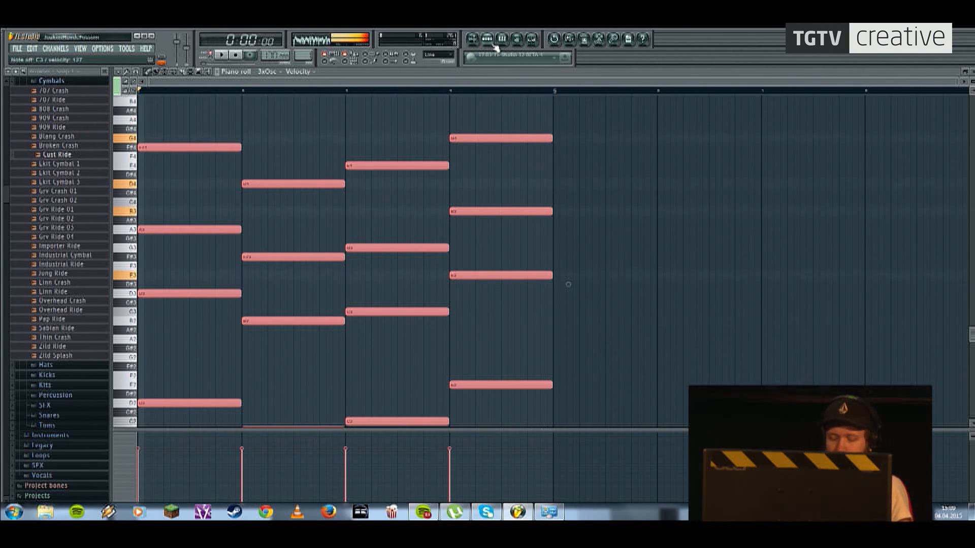
click(243, 121)
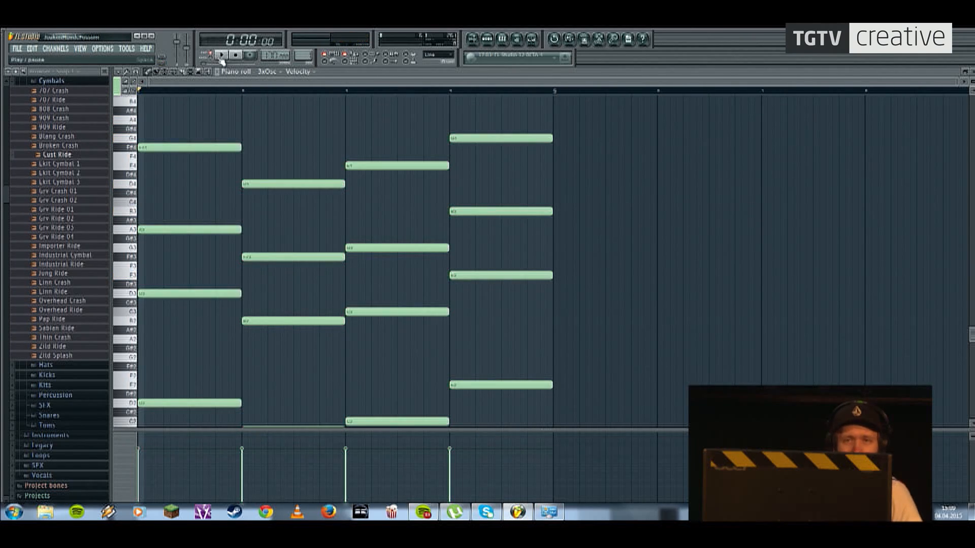
Step: Place Pattern 1 at the start of Track 2 in the playlist
key(F5)
click(175, 133)
click(193, 143)
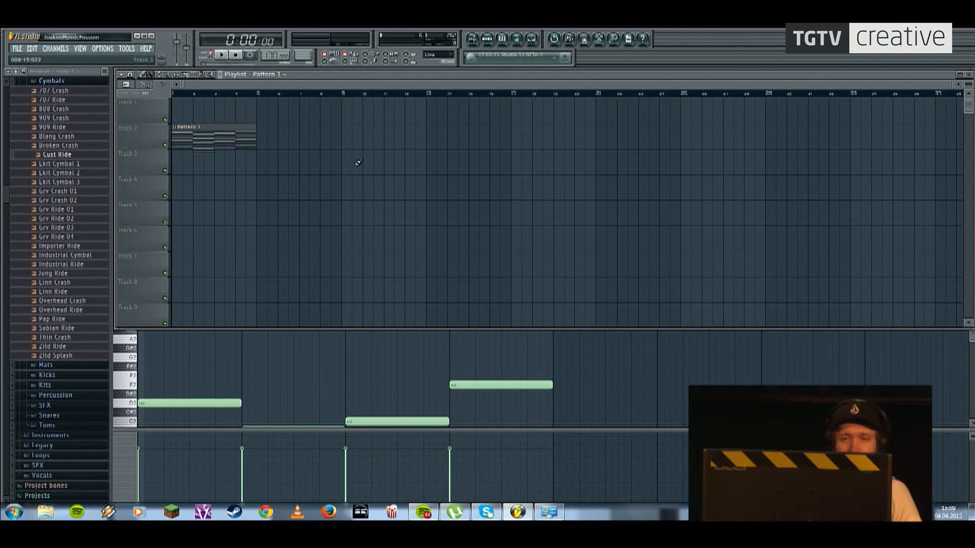
Step: Bring up the 3xOsc channel's settings and examine its filter and envelope section
click(495, 41)
click(170, 96)
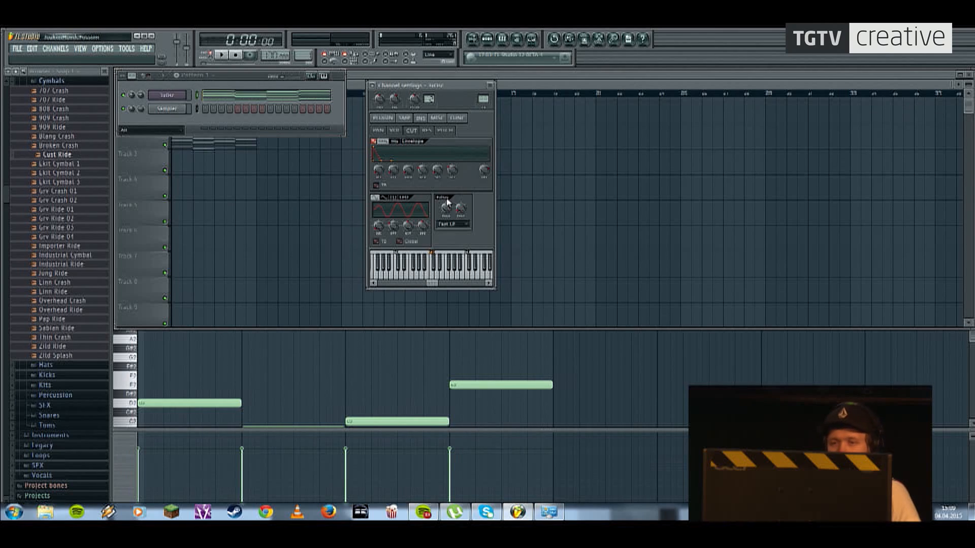
click(167, 95)
click(167, 95)
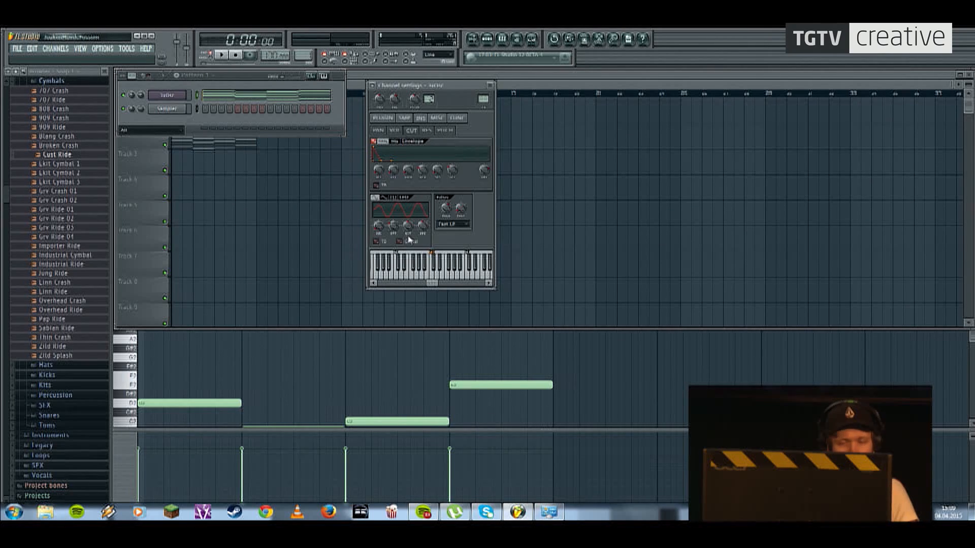
click(376, 269)
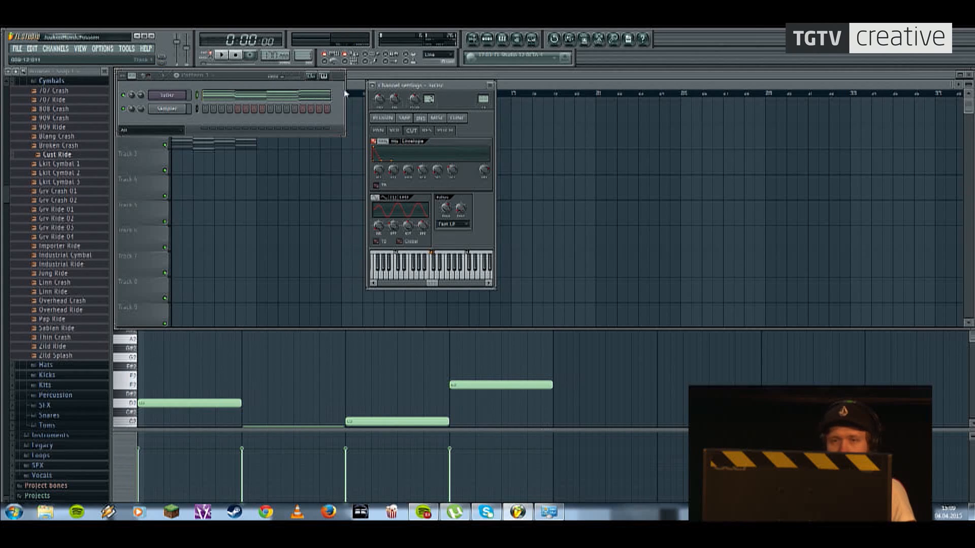
click(354, 76)
Step: Select the first half bar of the playlist and create an automation clip for the 3xOsc channel's filter cutoff frequency
click(176, 94)
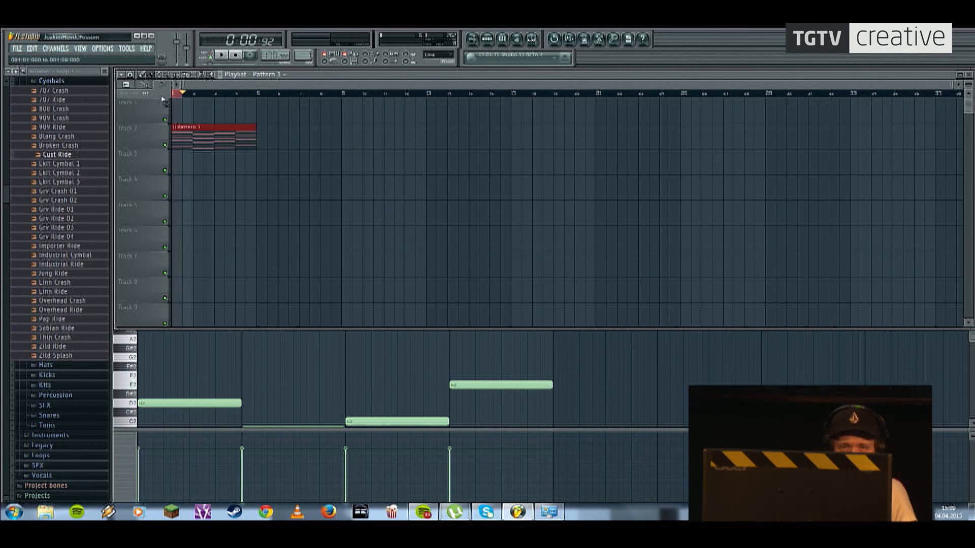
click(532, 41)
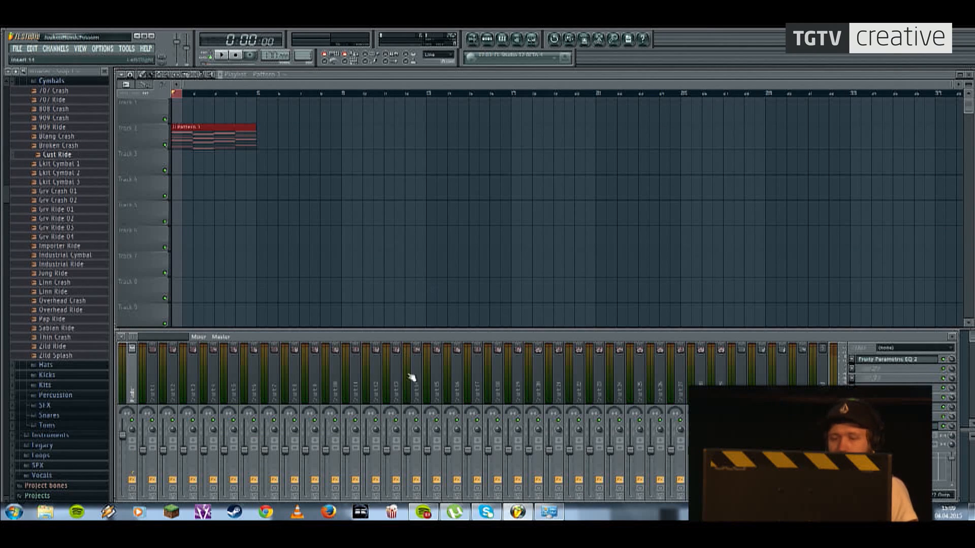
click(487, 39)
click(167, 96)
click(167, 96)
click(168, 97)
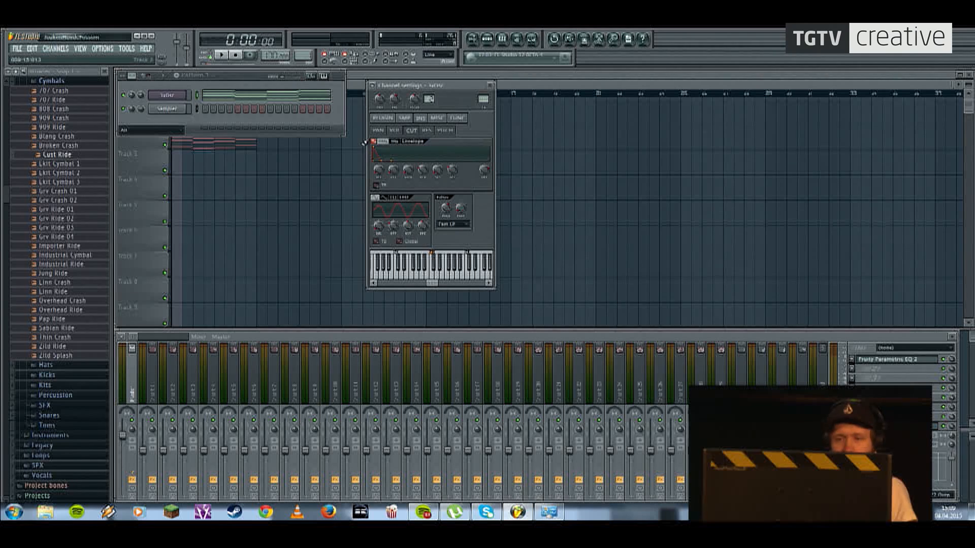
click(394, 119)
click(407, 121)
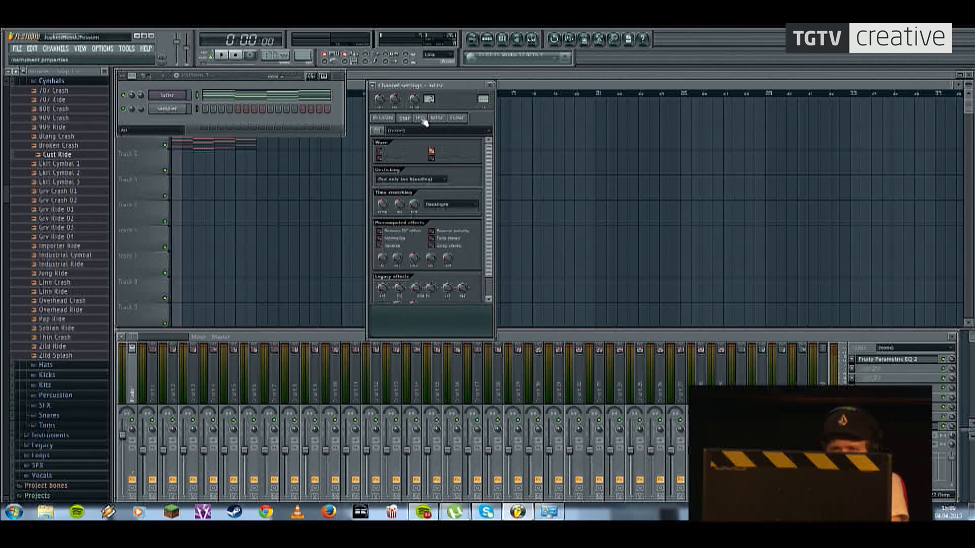
click(426, 121)
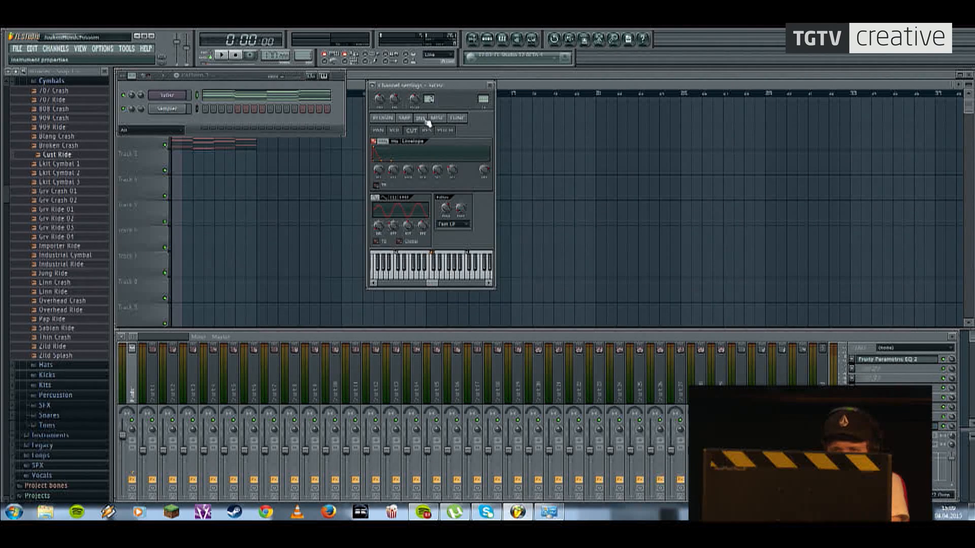
right_click(447, 210)
click(480, 264)
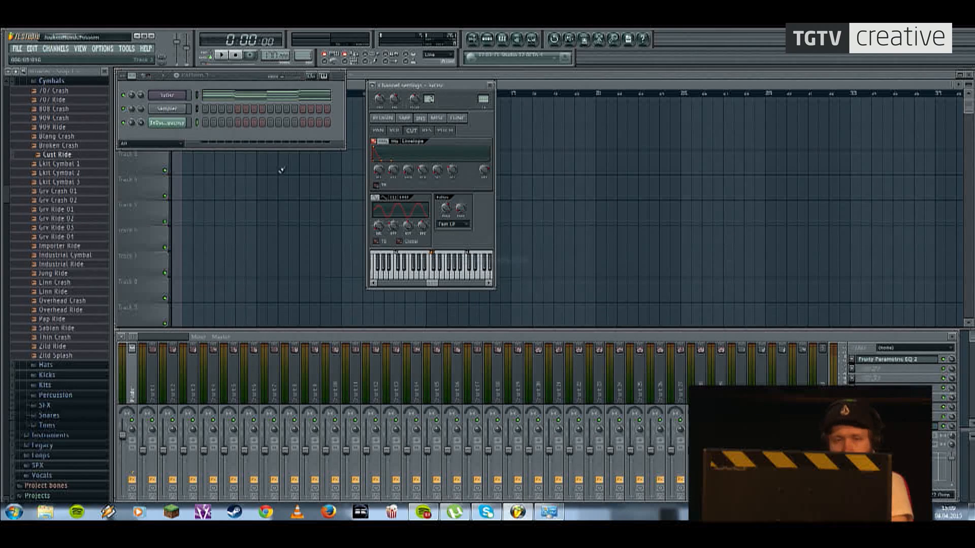
Step: Shorten the cutoff automation clip to an eighth of a bar and repeat it across bars 1 to 4 of Track 1
click(359, 83)
scroll(198, 103, up, 5)
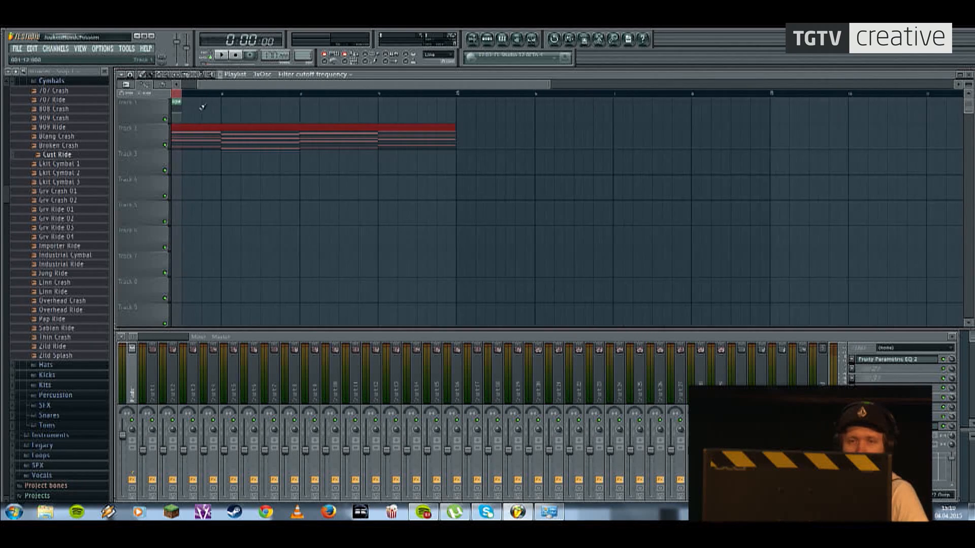
mouse_move(217, 114)
mouse_down()
mouse_move(191, 114)
mouse_move(259, 105)
mouse_up()
key(space)
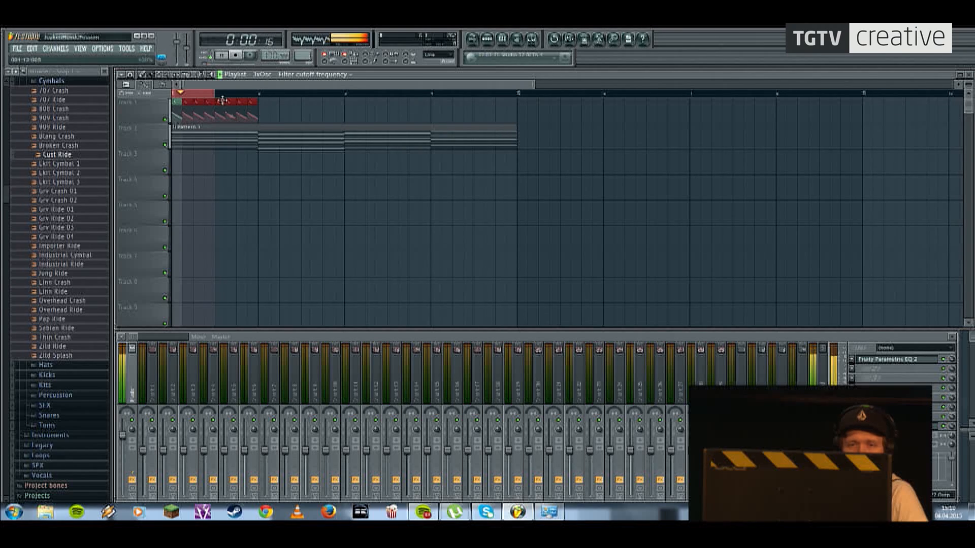
key(space)
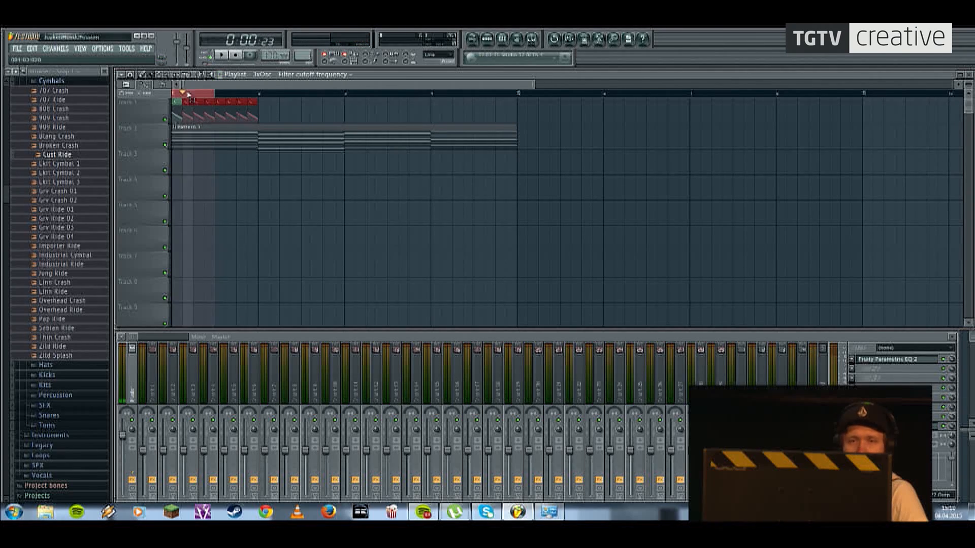
key(ctrl+d)
drag(309, 104, 507, 102)
Step: Turn off the cutoff envelope of the 3xOsc channel and play the chord pattern
click(502, 41)
click(487, 40)
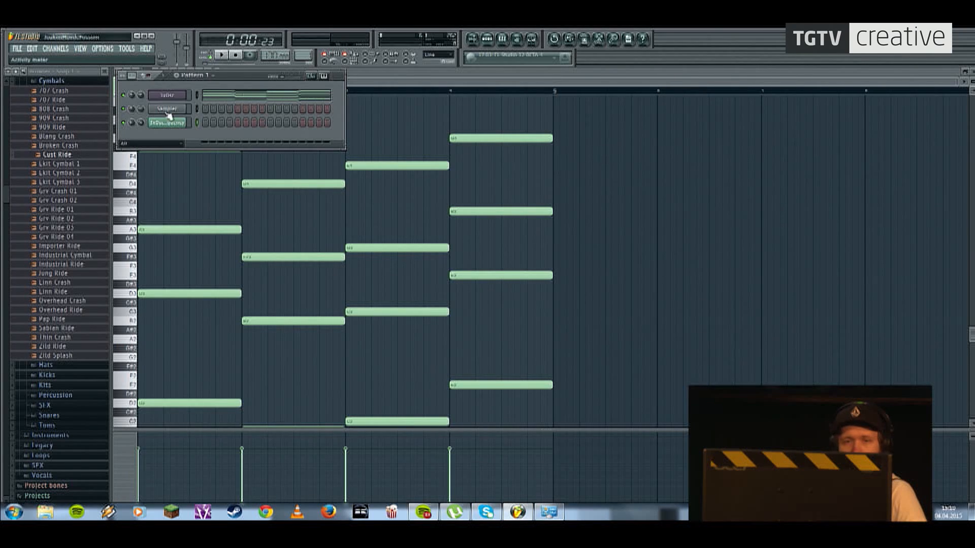
click(155, 96)
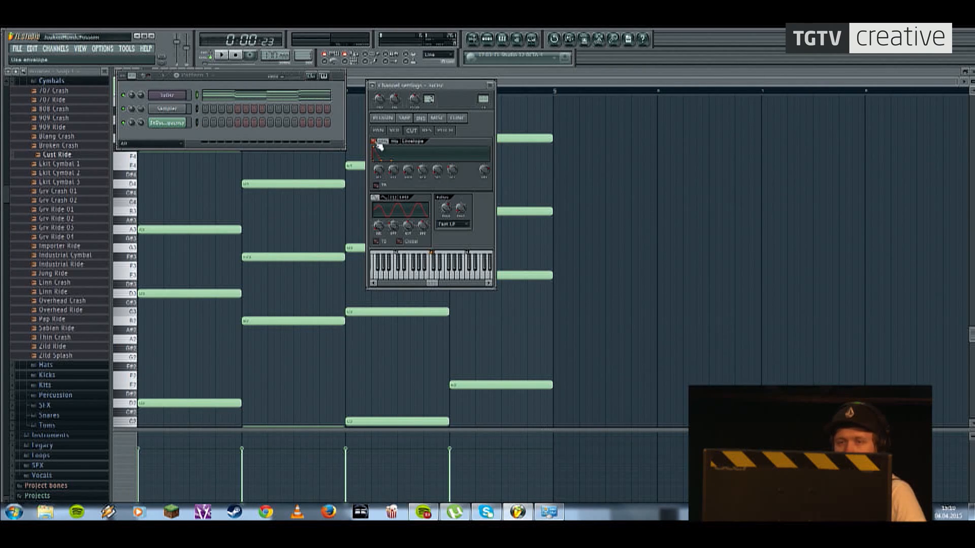
key(space)
click(328, 97)
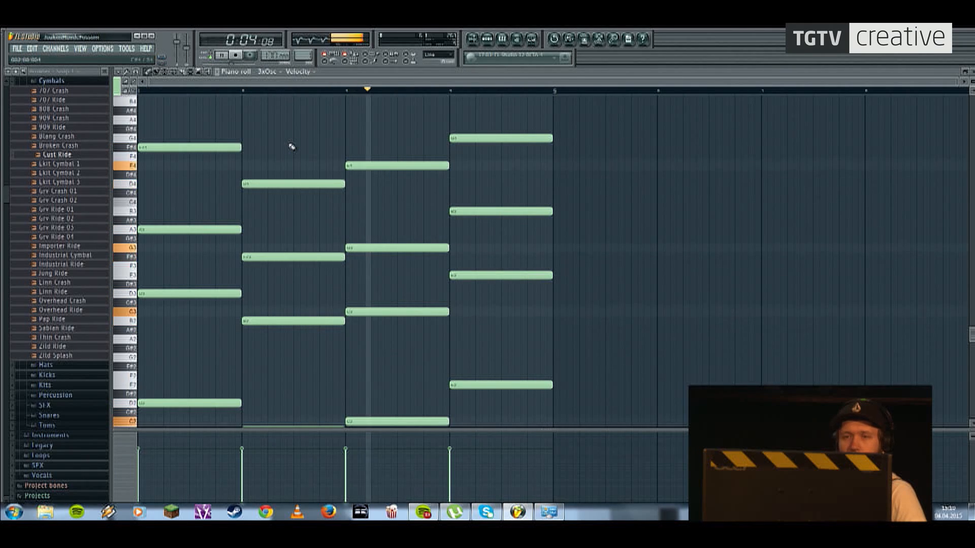
scroll(305, 152, down, 2)
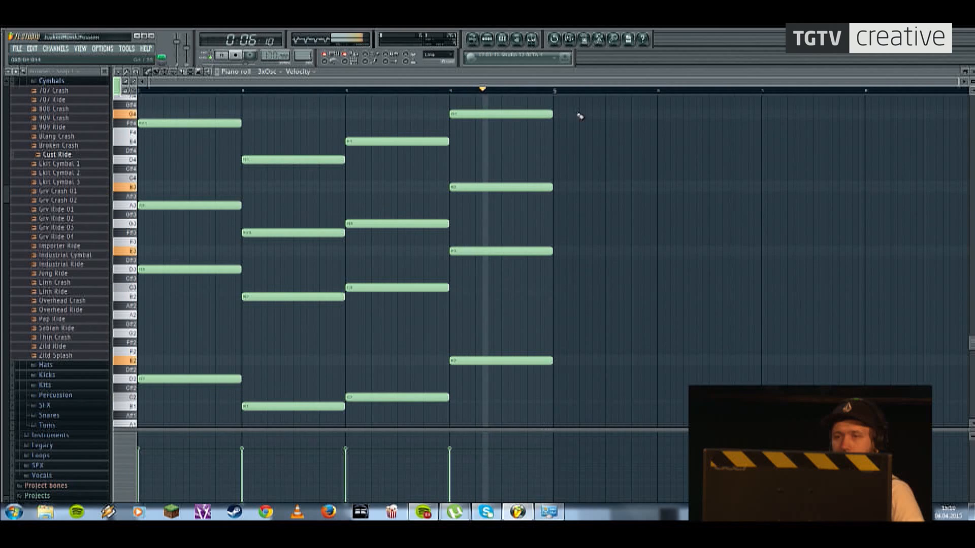
Step: Duplicate the chord pattern and all cutoff automation clips in the playlist to fill bars 5 to 8
key(F5)
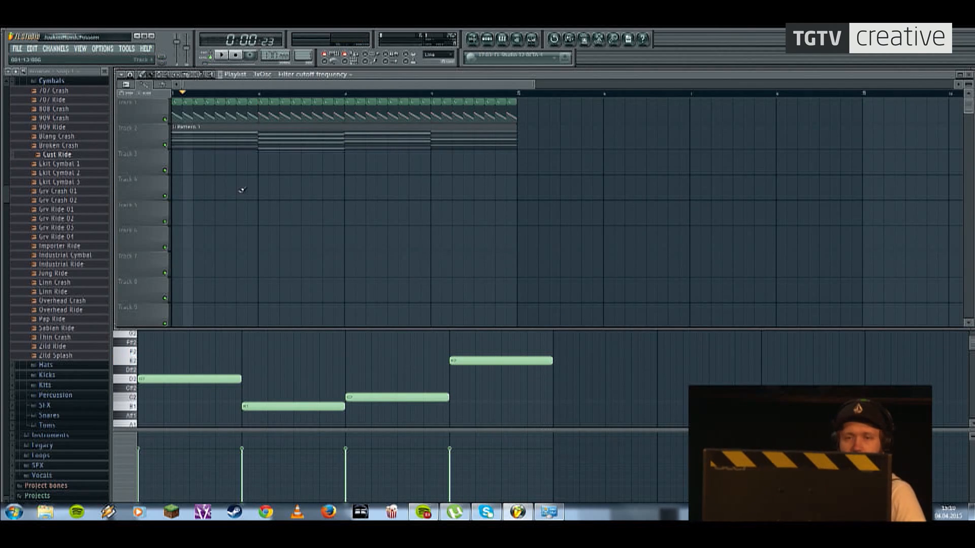
scroll(243, 190, down, 3)
drag(346, 194, 17, 91)
drag(190, 136, 340, 131)
ctrl+click(307, 203)
scroll(267, 187, down, 1)
Step: Turn the 3xOsc channel's cutoff envelope back on, lengthen its decay, and play the song to hear it
click(487, 40)
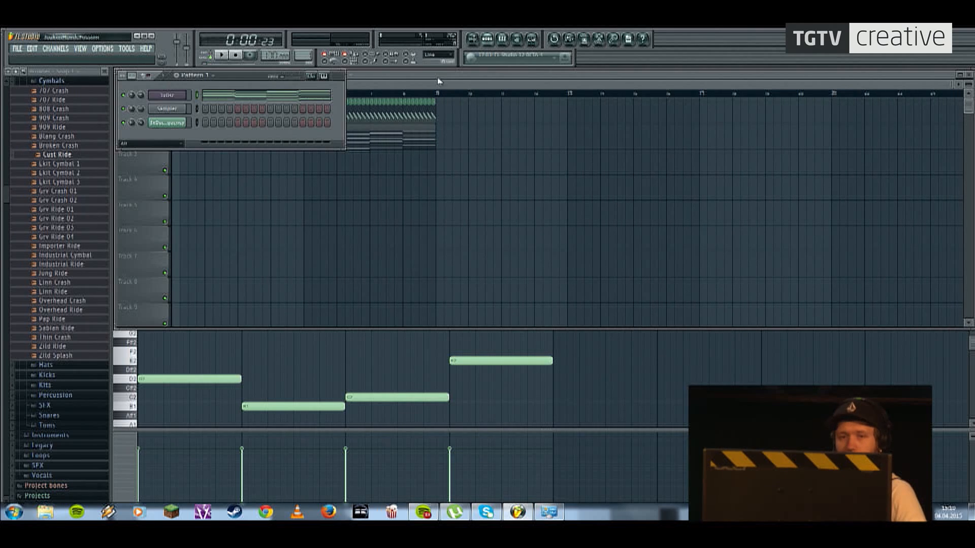
click(175, 100)
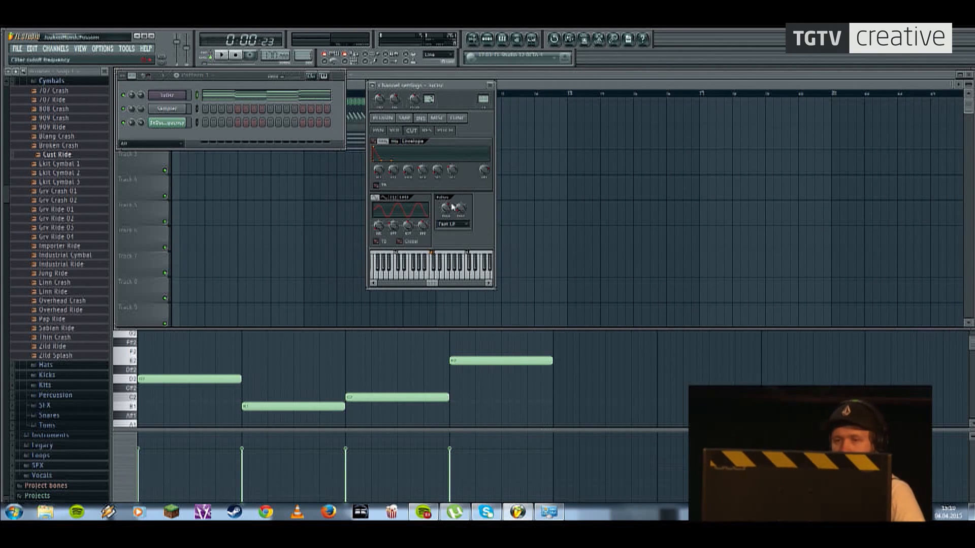
key(space)
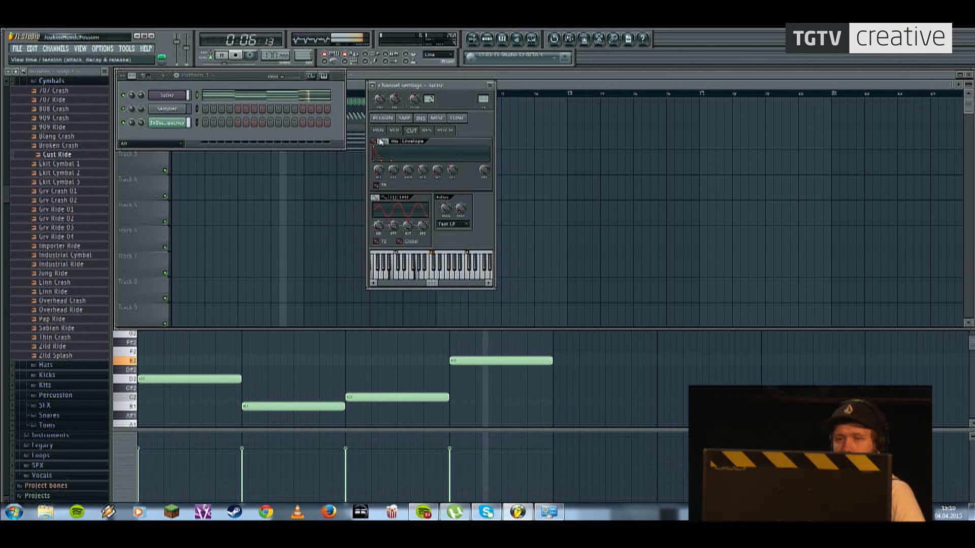
key(space)
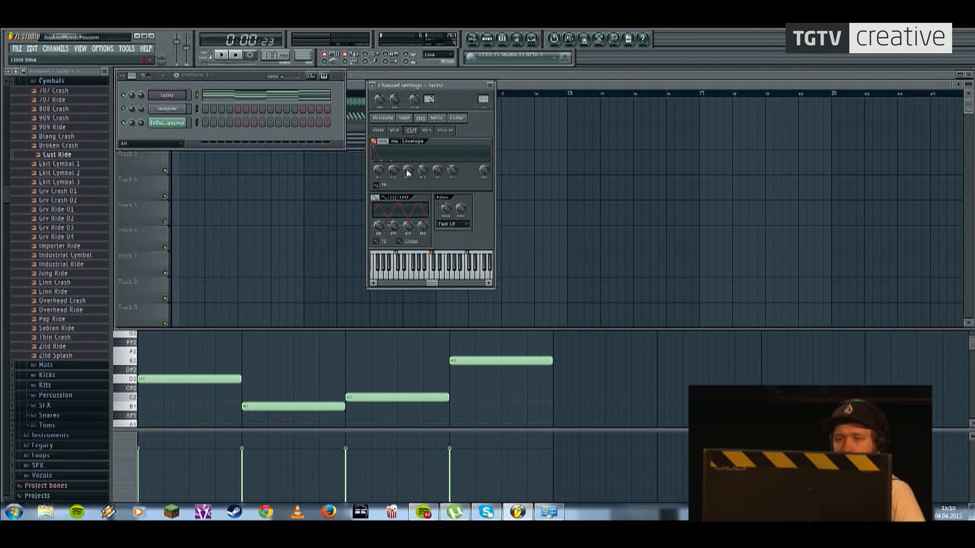
key(space)
key(space)
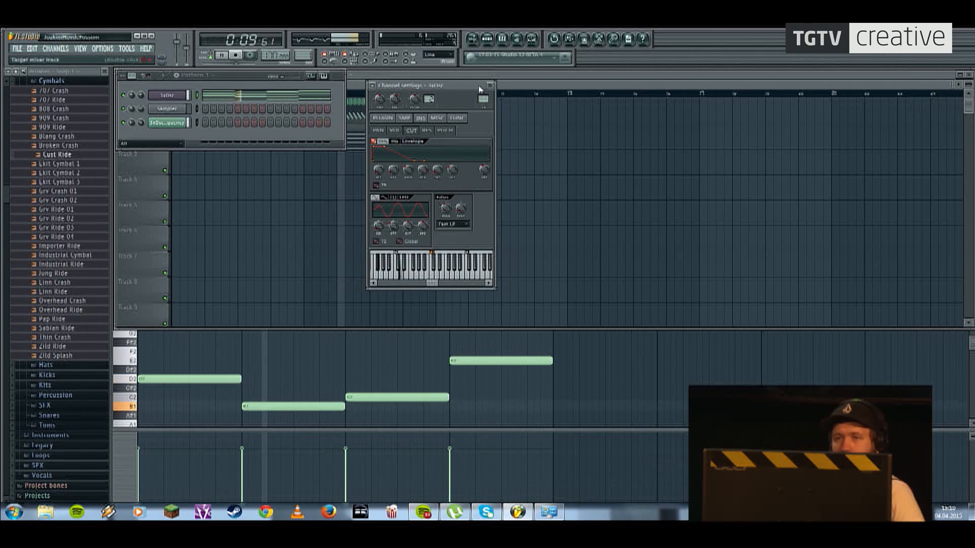
click(494, 91)
key(space)
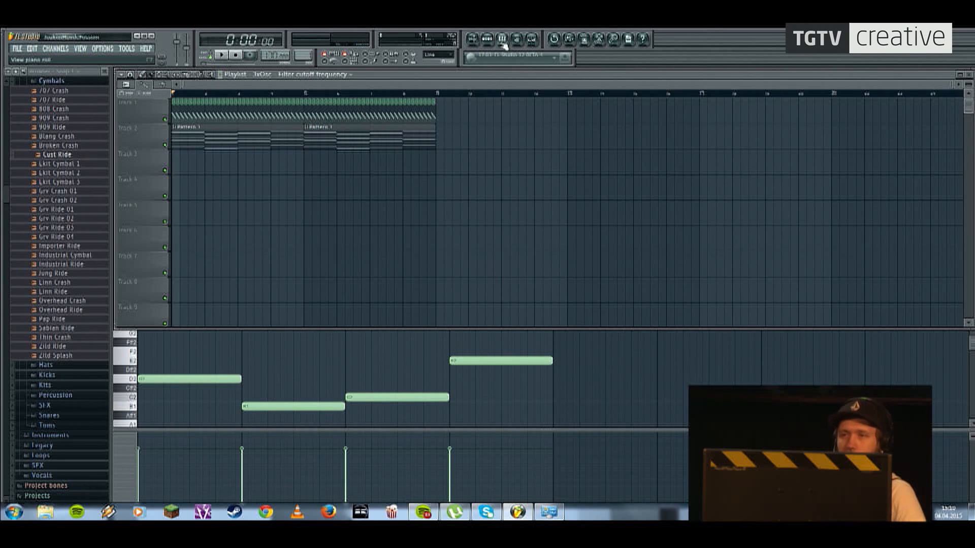
Step: Automate the 3xOsc cutoff envelope's modulation amount over bars 1 to 8 on Track 3, rising toward bar 5 and falling again
click(488, 41)
click(167, 122)
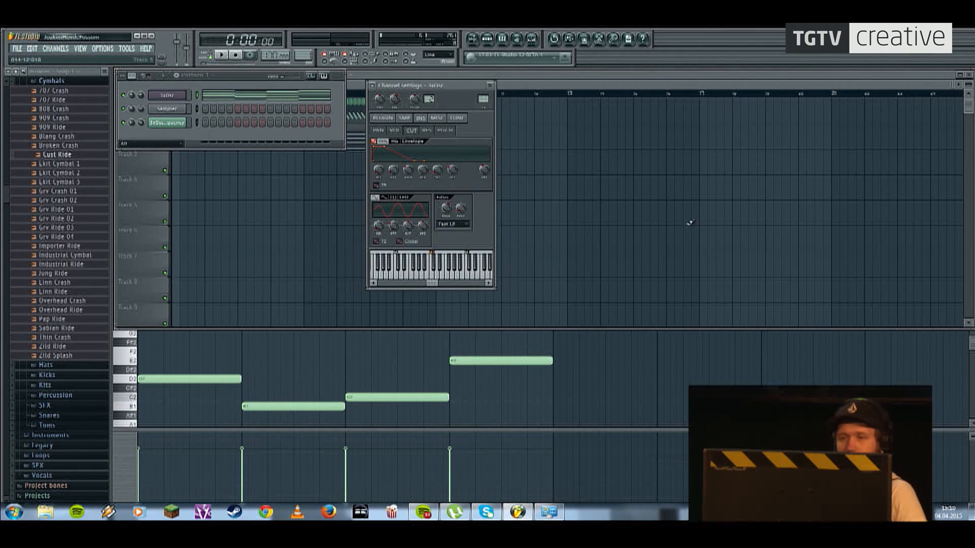
right_click(488, 179)
click(523, 225)
drag(438, 168, 437, 160)
key(space)
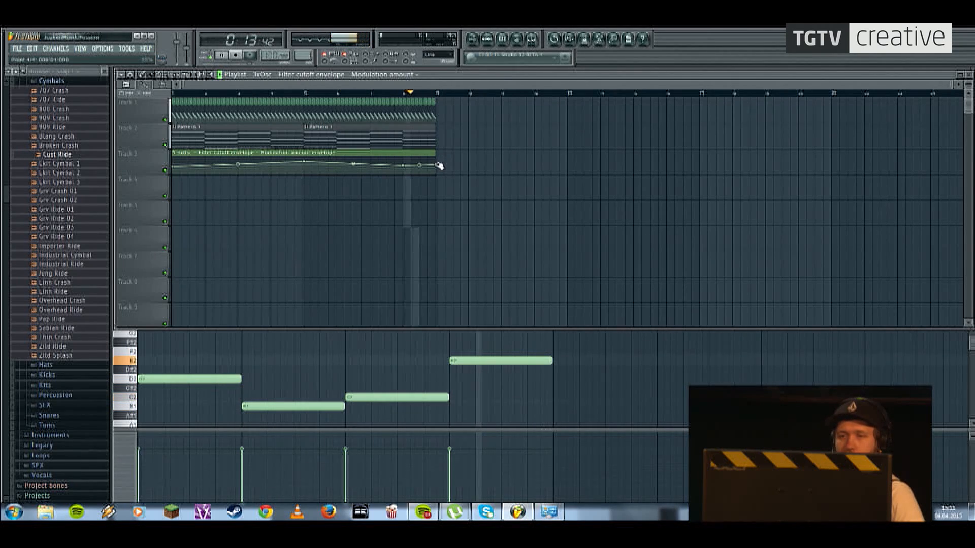
key(space)
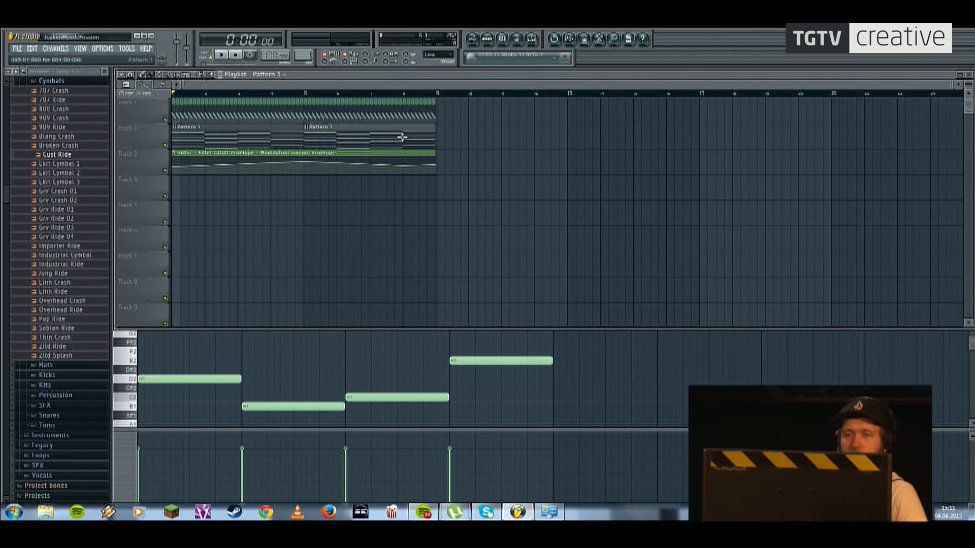
Step: Duplicate the chord patterns and the filter cutoff frequency automation clips to fill bars 9 to 16, leaving no gap
mouse_move(441, 133)
mouse_down()
mouse_move(539, 133)
mouse_move(635, 163)
mouse_up()
mouse_move(464, 116)
mouse_down()
mouse_move(181, 122)
mouse_move(482, 104)
mouse_move(459, 107)
mouse_up()
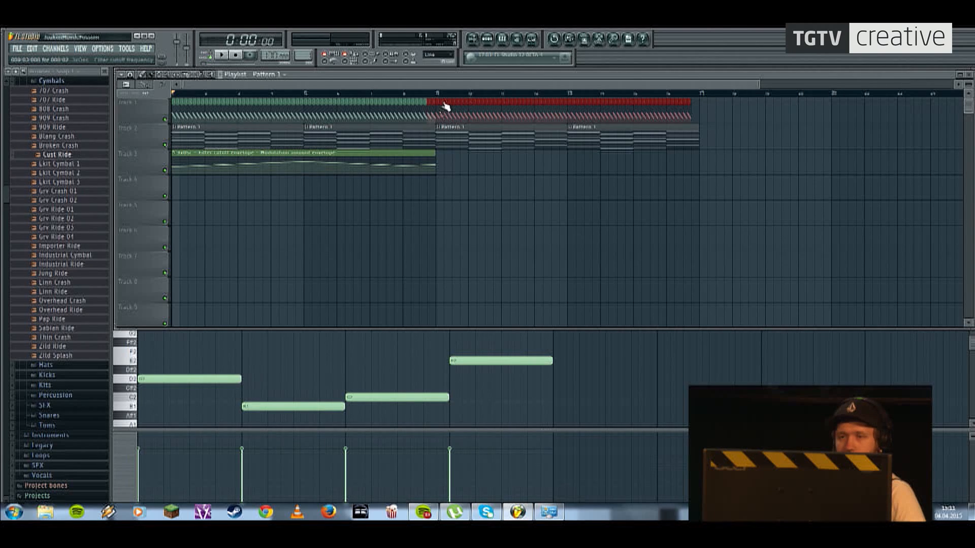
ctrl+click(485, 216)
scroll(371, 178, down, 1)
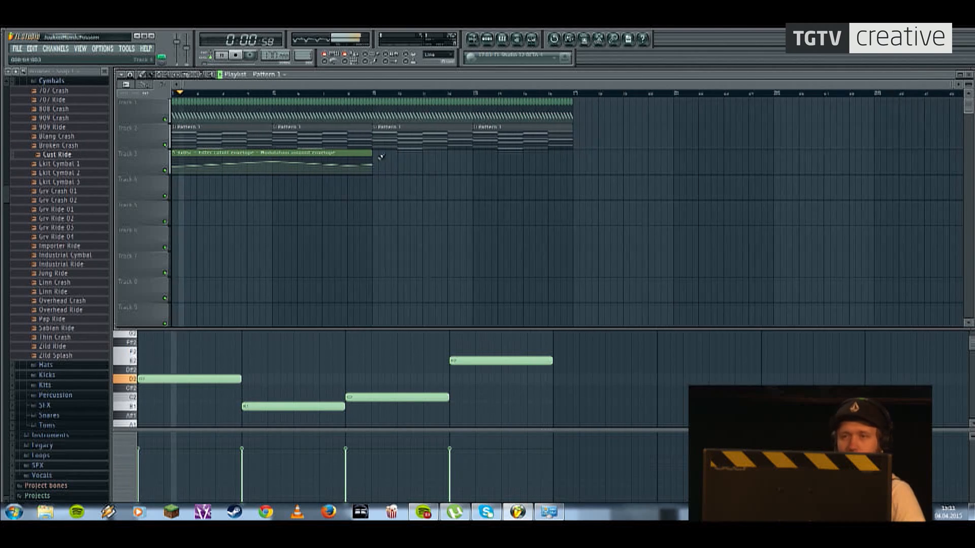
Step: Add Fruity Reeverb 2 to the 3xOsc channel's mixer track, Insert 5, in the slot after Fruity Parametric EQ 2
click(490, 40)
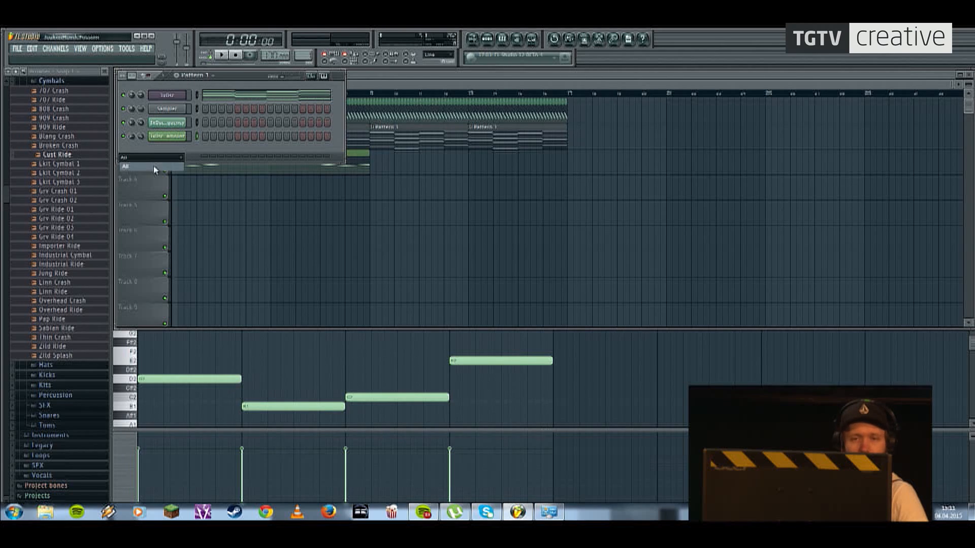
right_click(170, 142)
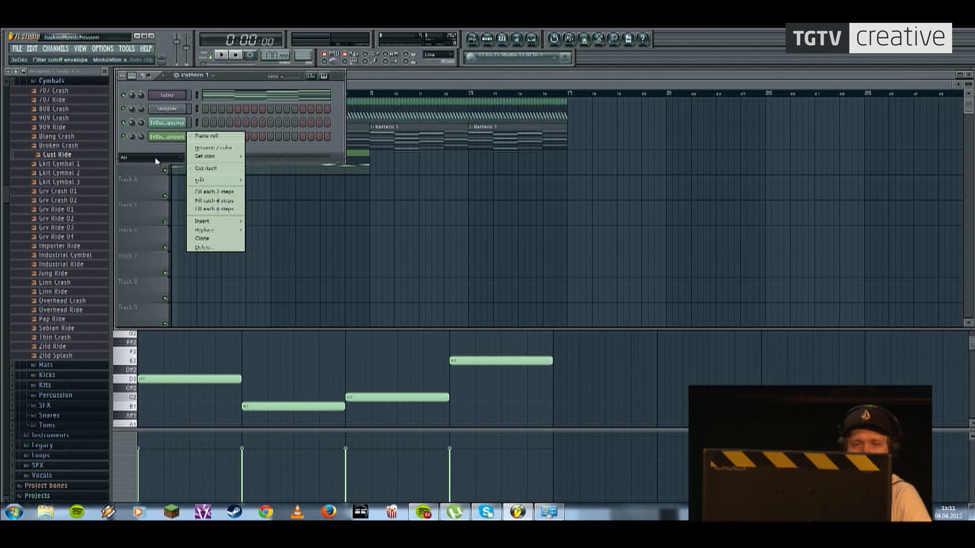
click(171, 99)
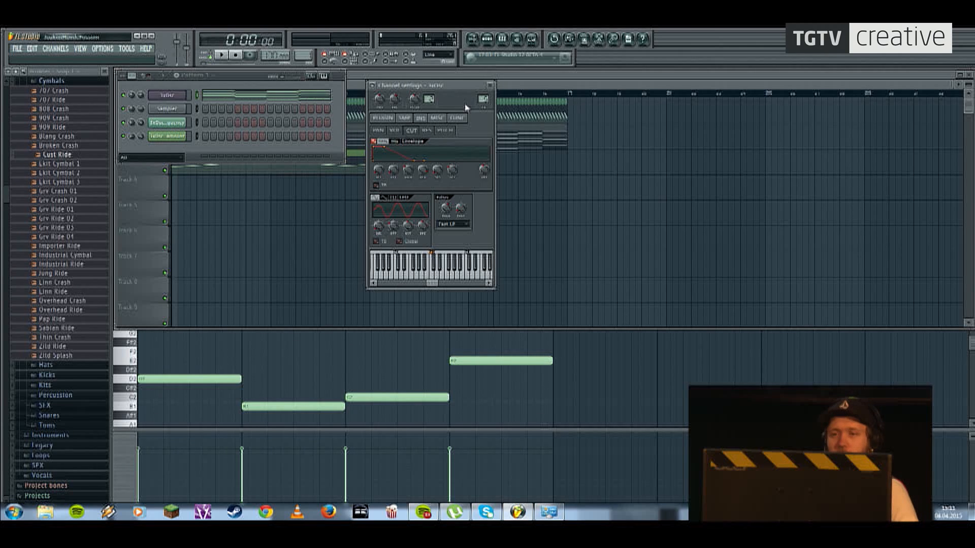
key(F9)
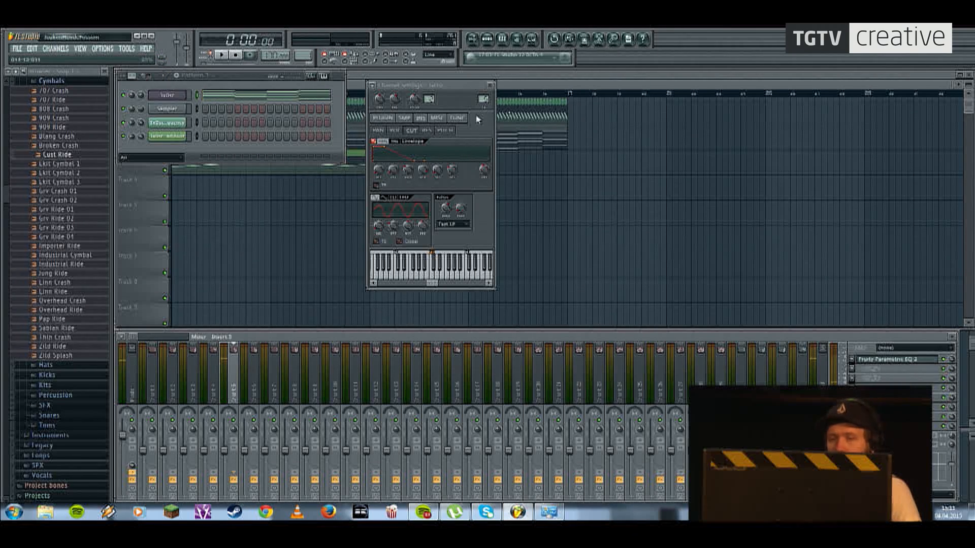
click(859, 374)
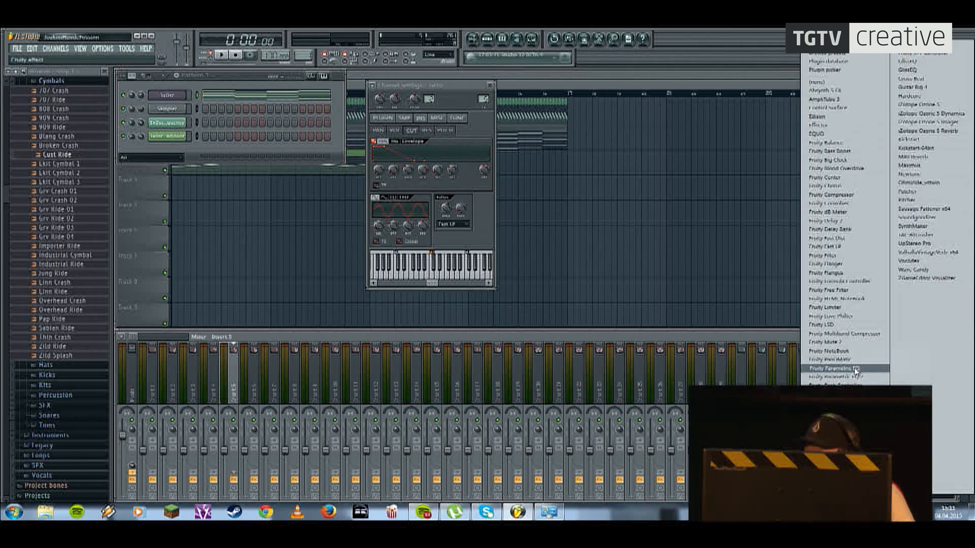
click(848, 420)
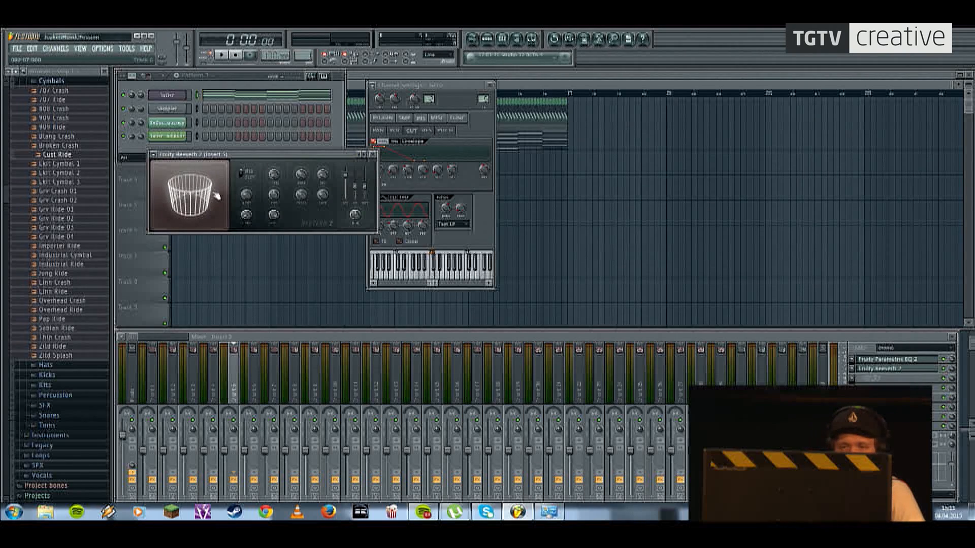
Step: Load a preset in Fruity Reeverb 2 and slightly lower its wet level while the song plays
click(152, 156)
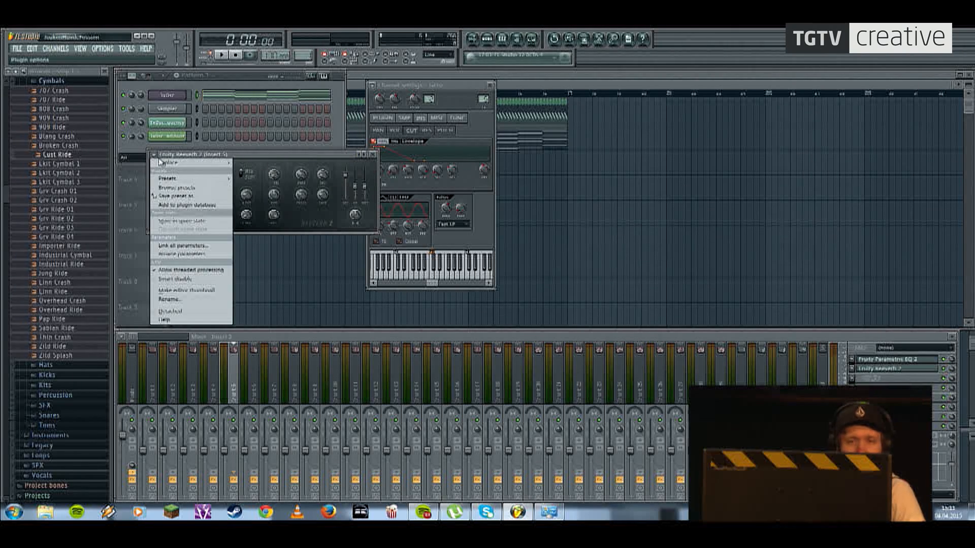
mouse_move(190, 180)
click(260, 224)
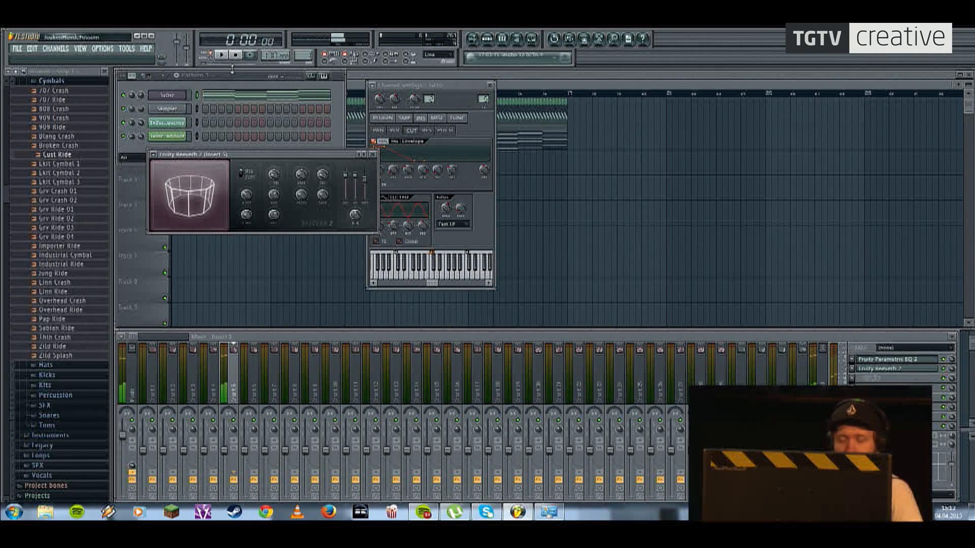
key(space)
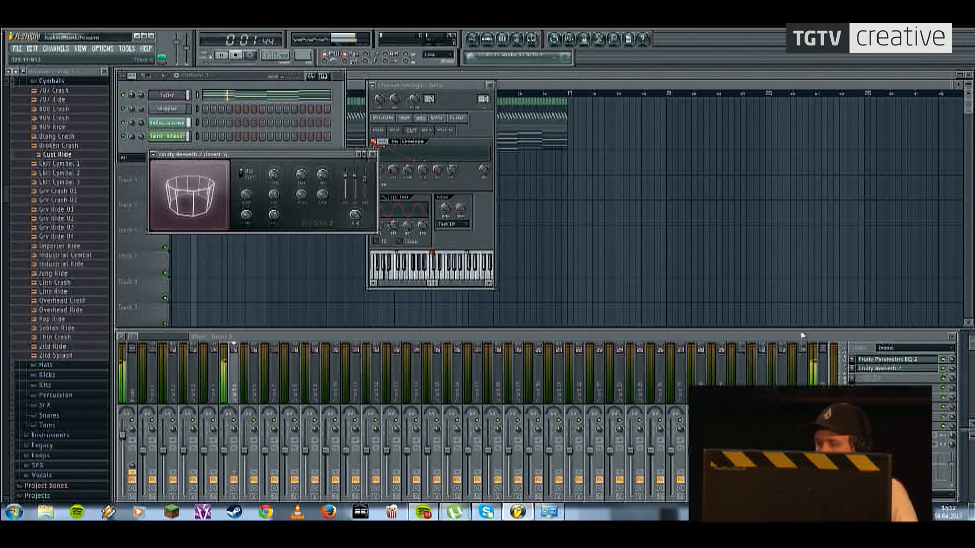
click(952, 369)
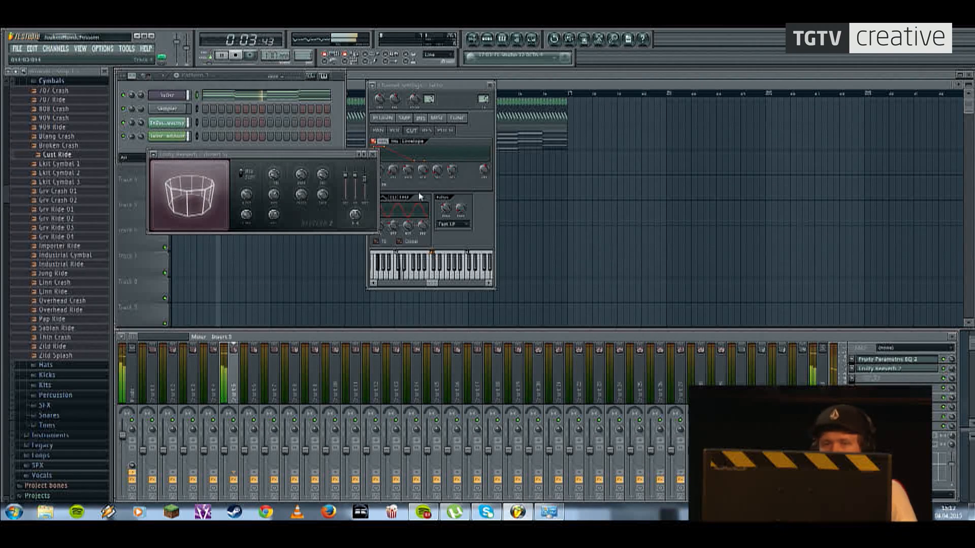
drag(364, 178, 364, 183)
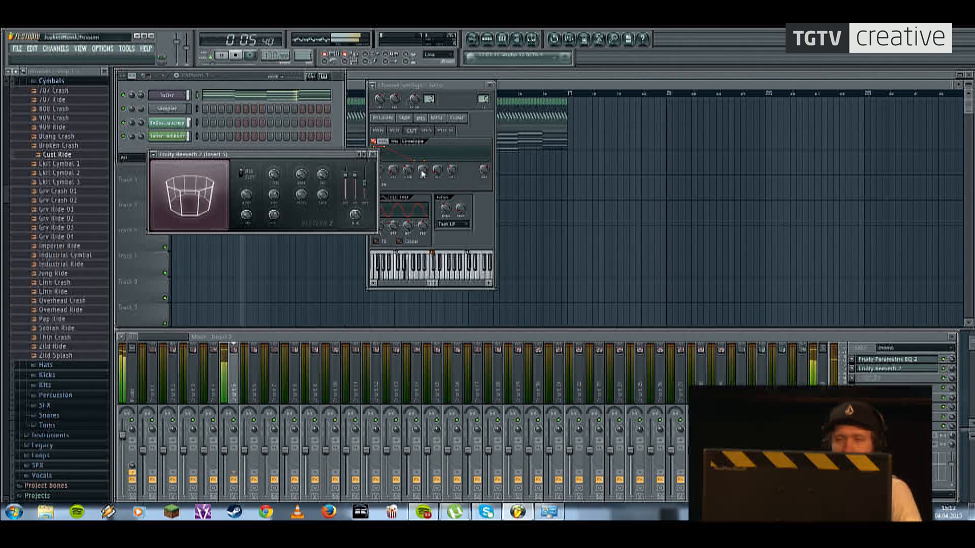
click(527, 86)
click(367, 94)
key(space)
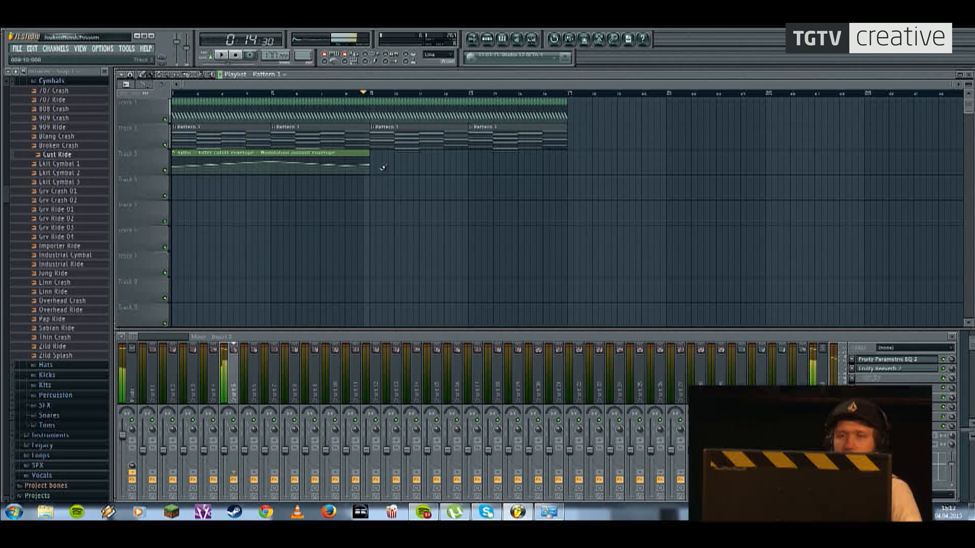
Step: Stop the song, insert a second 3xOsc channel, and audition its default sound with a few notes
click(487, 40)
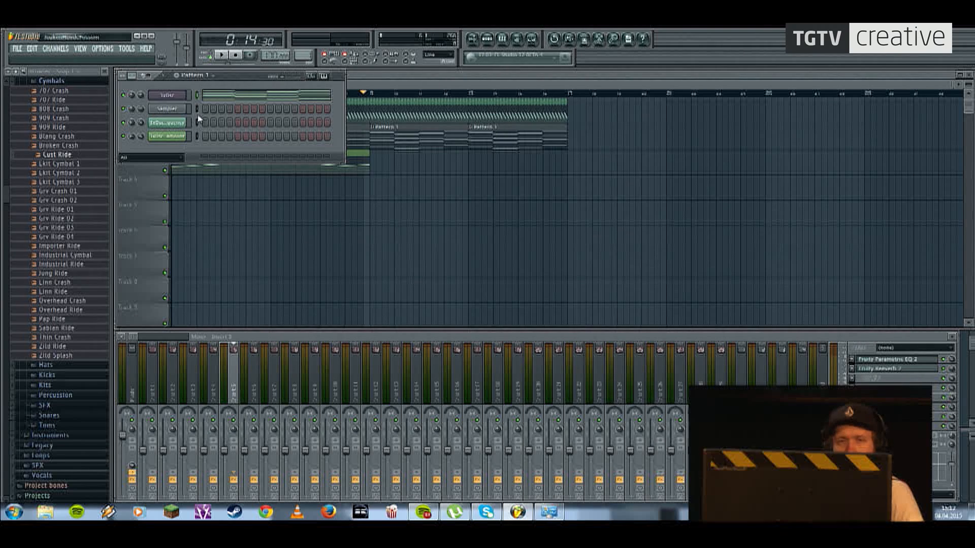
click(237, 57)
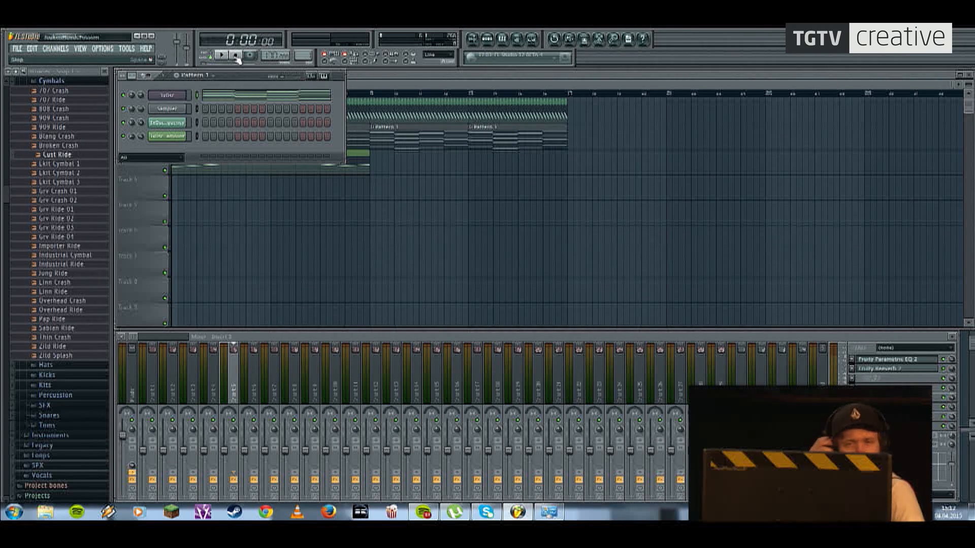
right_click(181, 100)
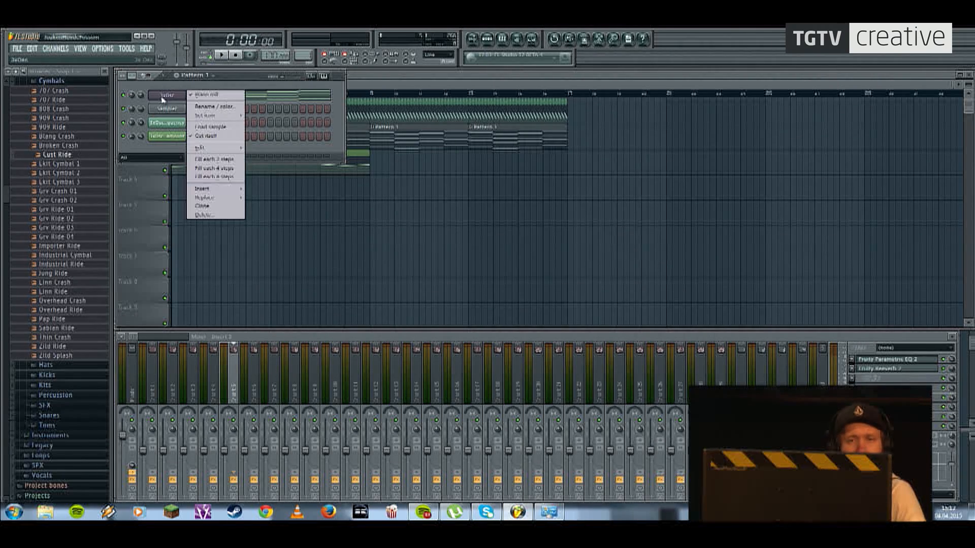
mouse_move(208, 191)
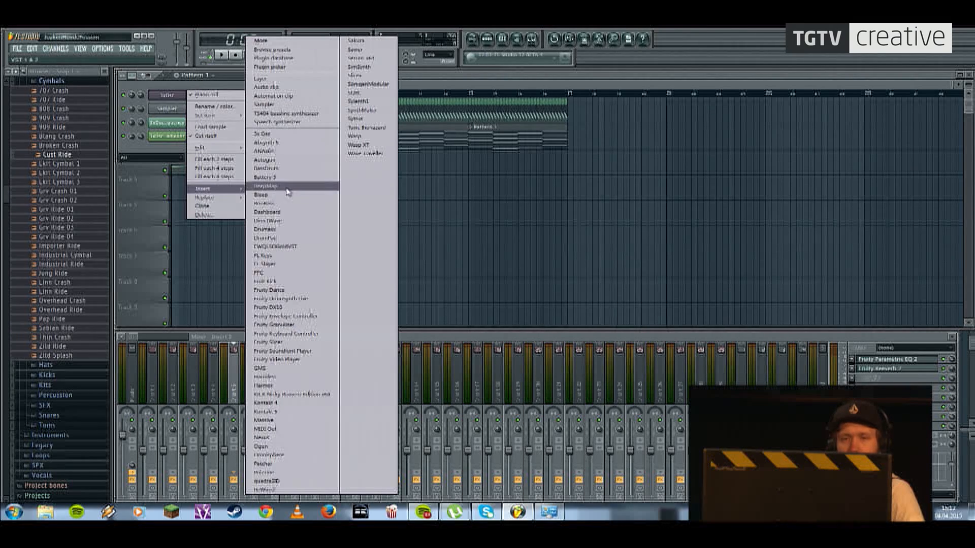
click(273, 136)
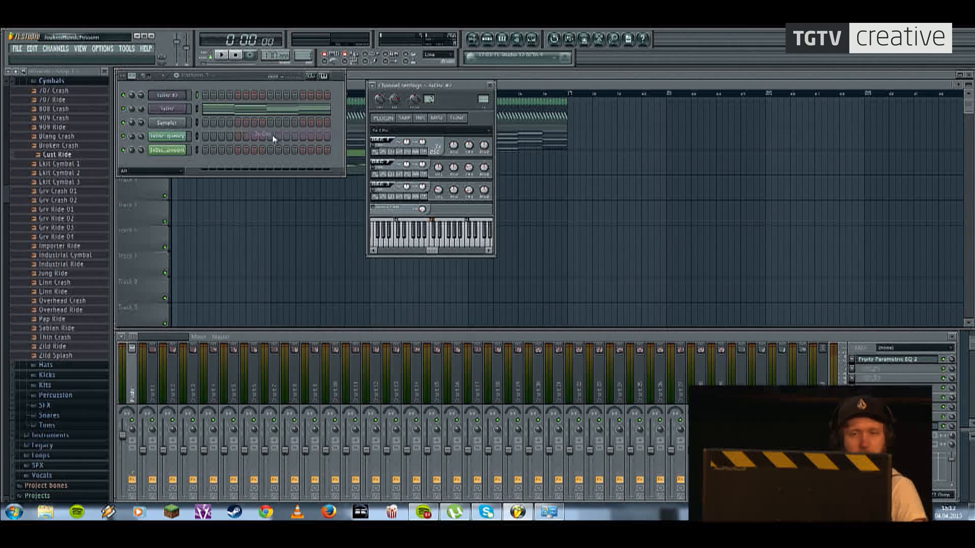
click(173, 107)
click(173, 107)
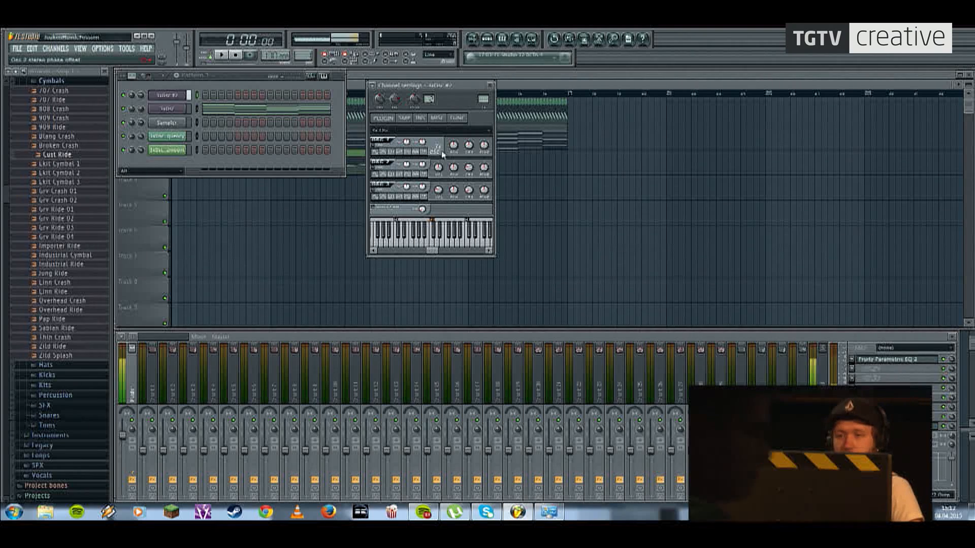
key(z)
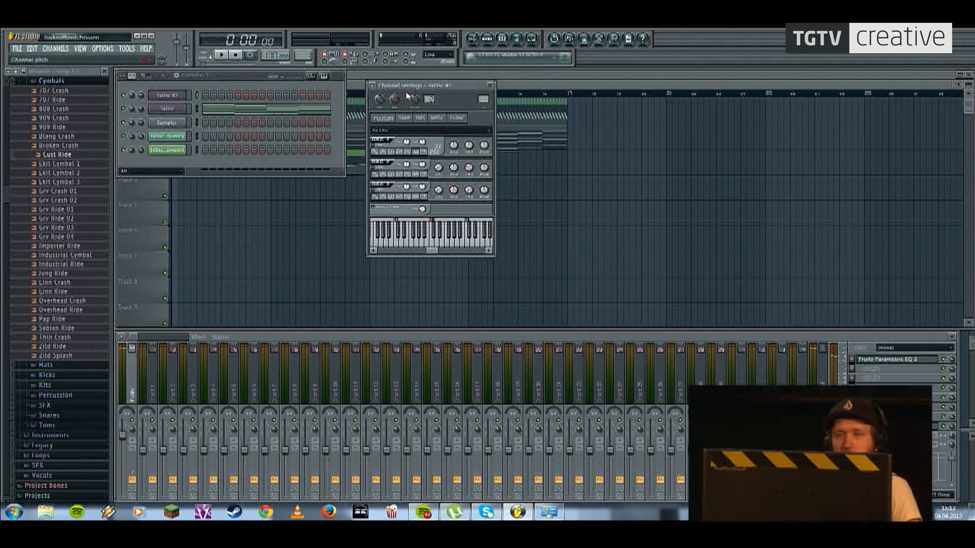
key(y)
key(y)
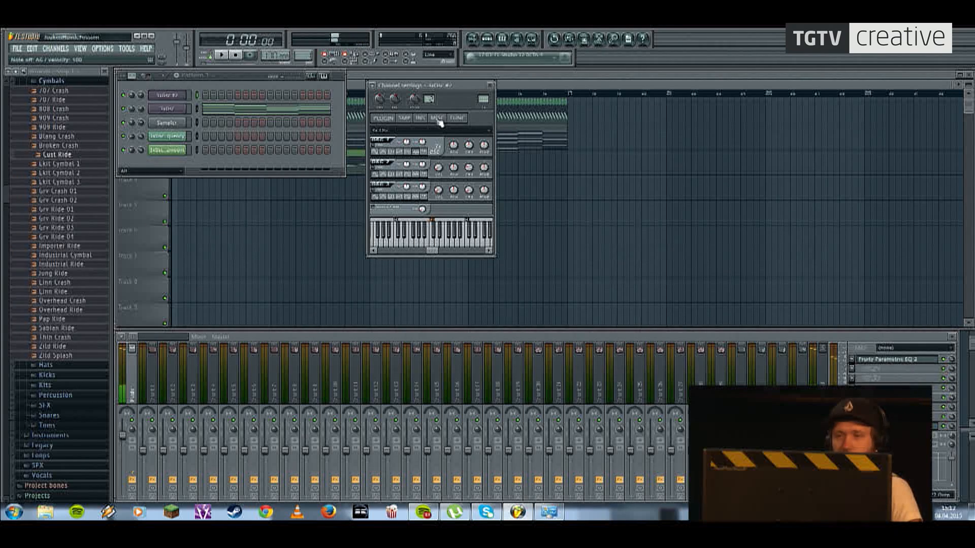
Step: Route the second 3xOsc channel to mixer Insert 6 and add Fruity Parametric EQ 2 to that insert
drag(484, 100, 483, 85)
click(261, 386)
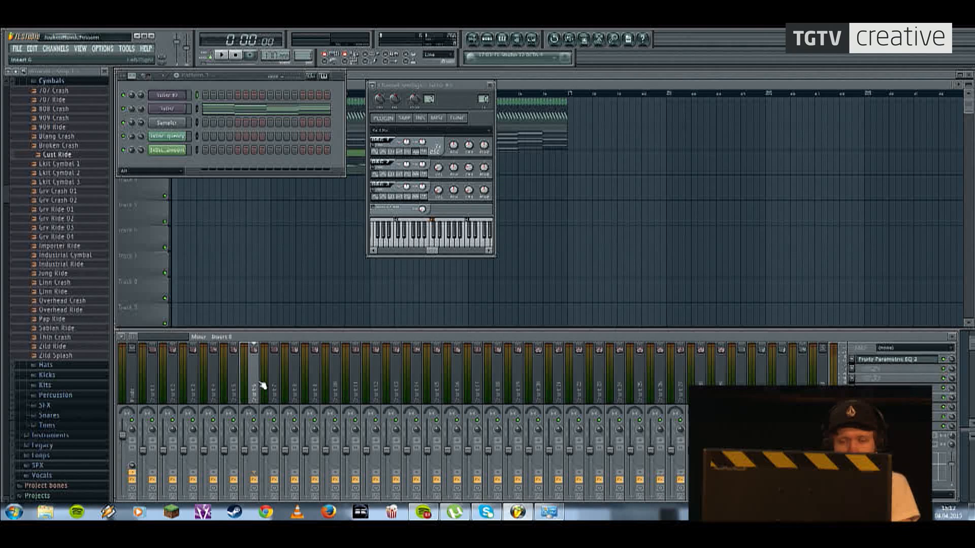
key(y)
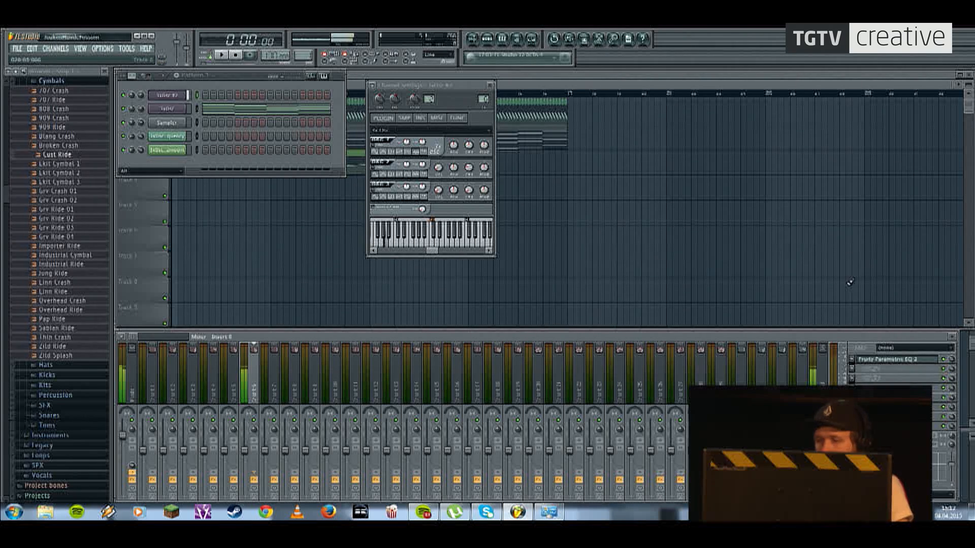
key(y)
click(858, 369)
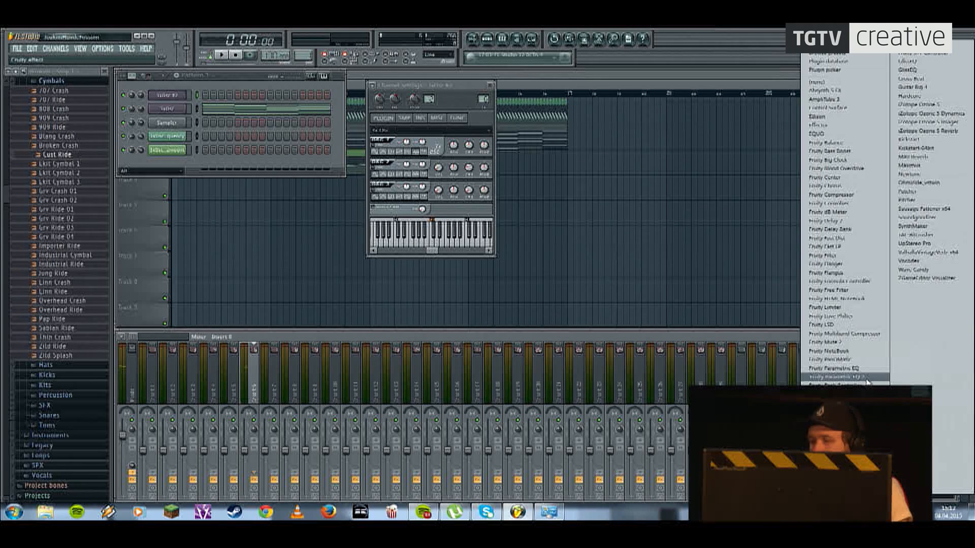
click(856, 377)
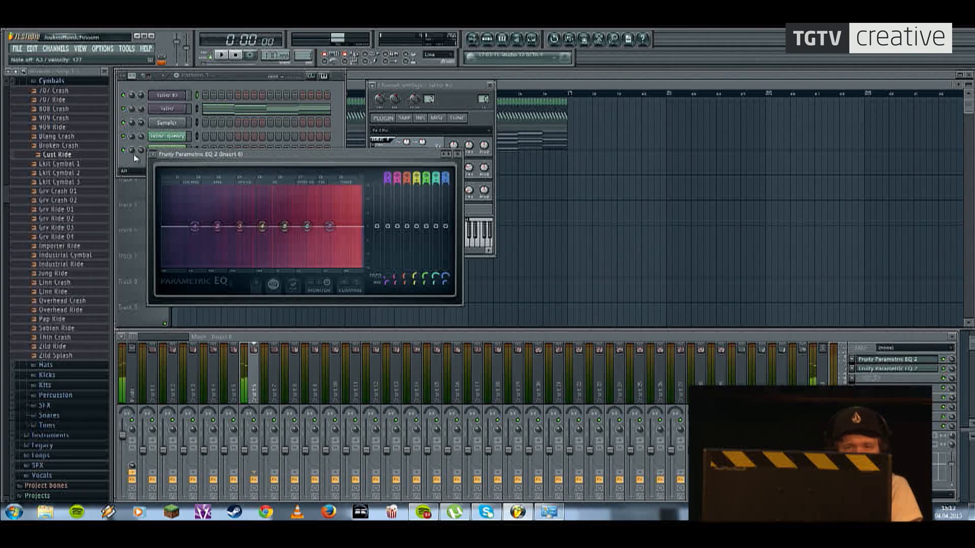
Step: Change band 3 of Insert 6's Fruity Parametric EQ 2 to a band-pass filter and lower its frequency to around band 2
click(152, 154)
mouse_move(192, 178)
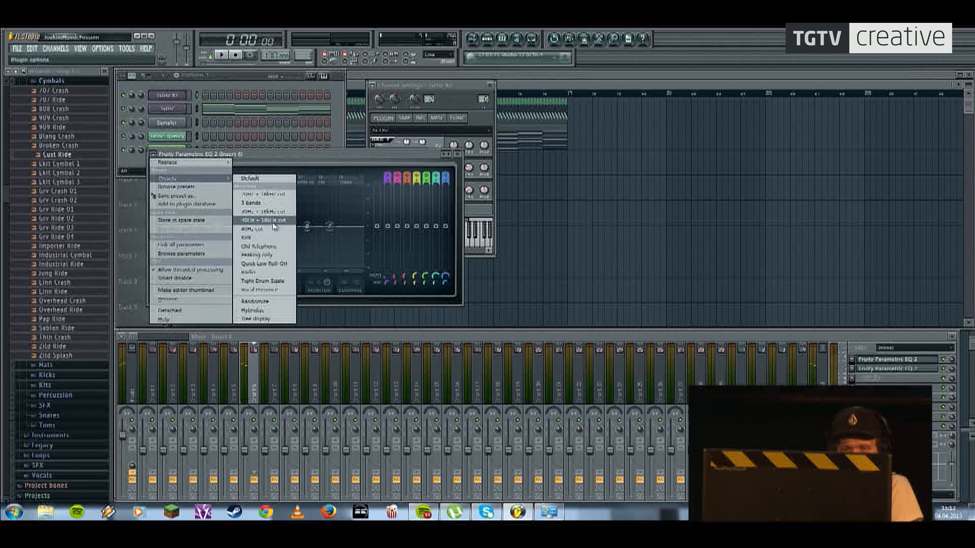
click(252, 178)
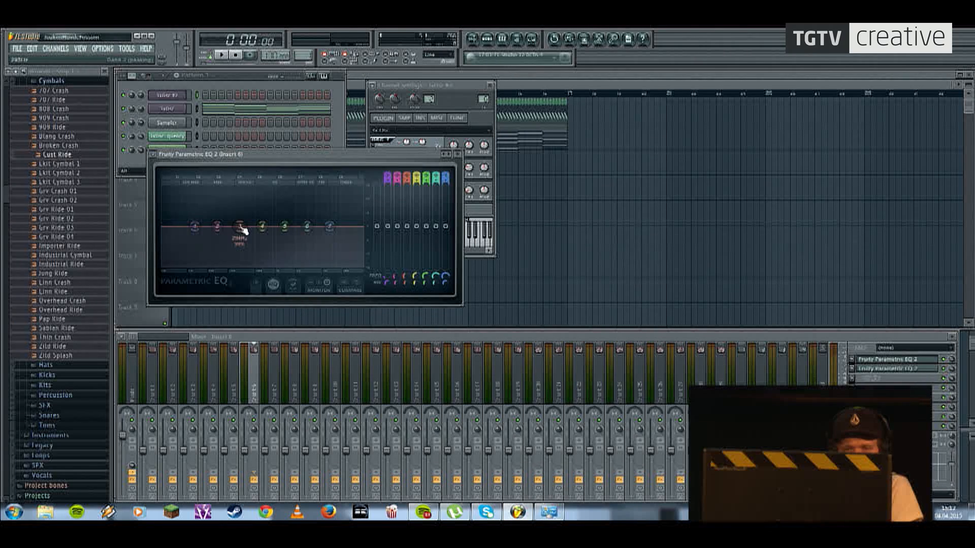
drag(240, 226, 242, 222)
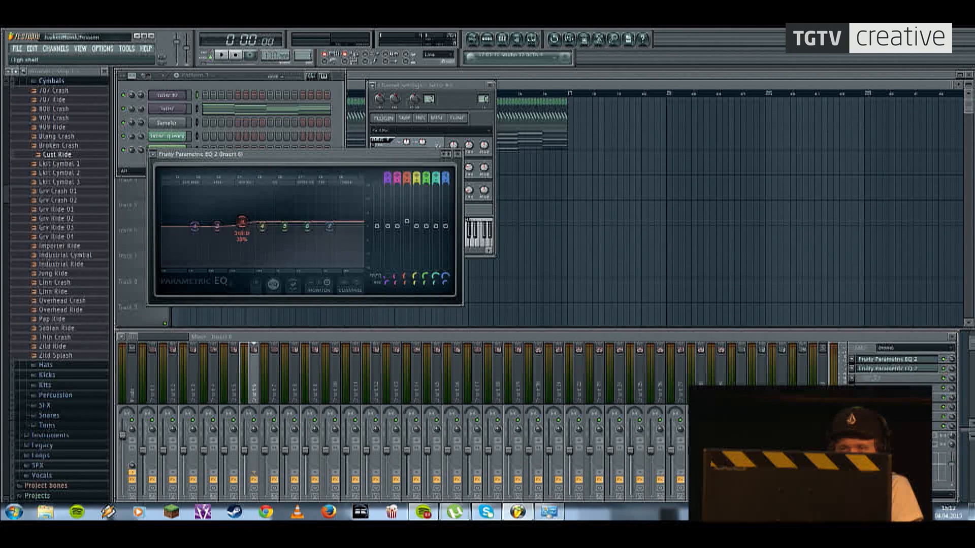
middle_click(243, 222)
middle_click(242, 222)
middle_click(242, 222)
middle_click(242, 222)
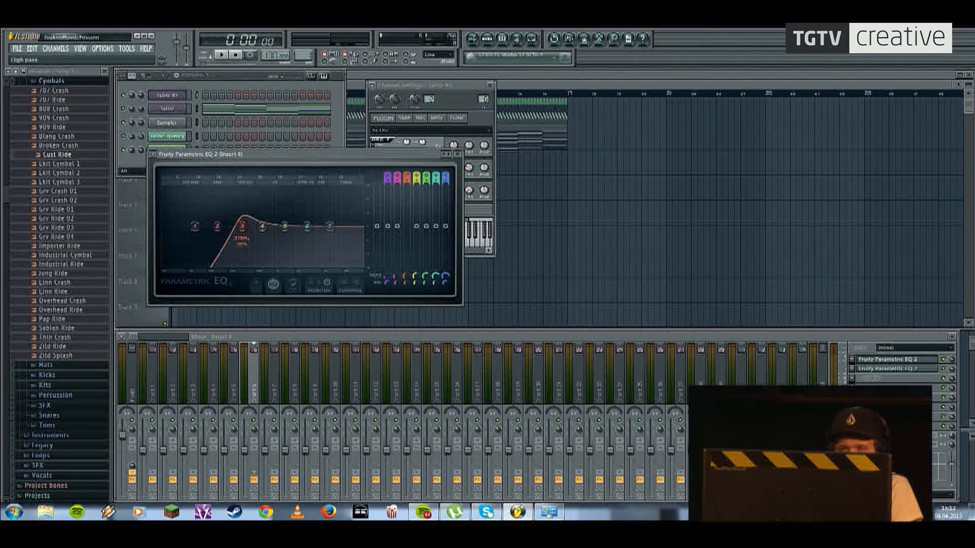
middle_click(242, 222)
drag(242, 223, 216, 225)
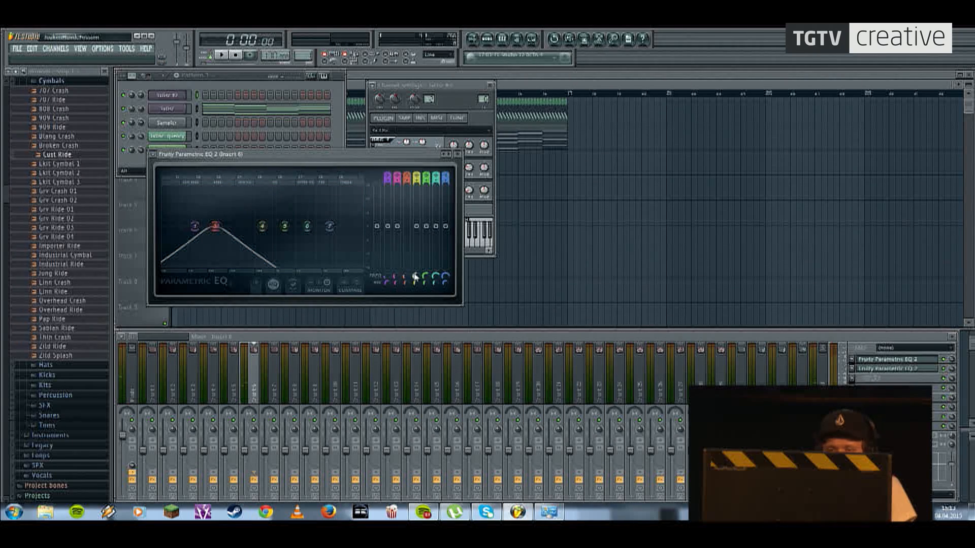
Step: Select the first eight bars on the playlist timeline and bring up the second 3xOsc's channel settings
key(F12)
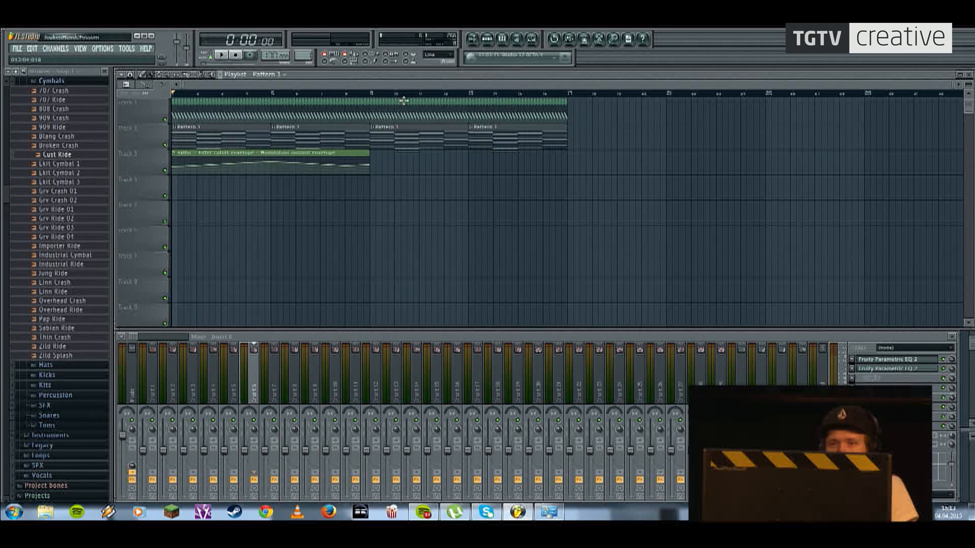
drag(175, 96, 372, 96)
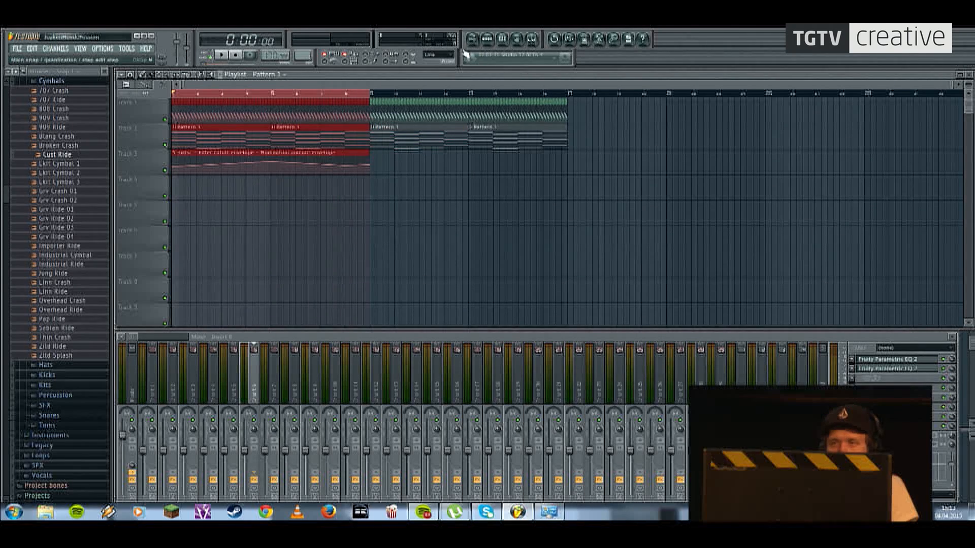
click(487, 40)
click(178, 111)
click(169, 96)
click(168, 97)
click(168, 97)
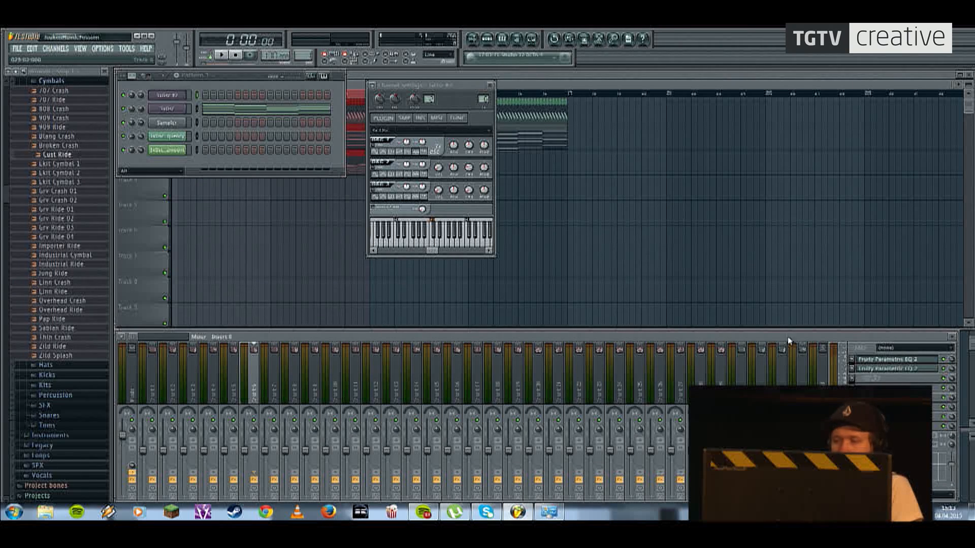
Step: Create an automation clip for the band 3 frequency of Insert 6's EQ and shape it as a rise across the eight bars
click(903, 370)
drag(307, 156, 386, 133)
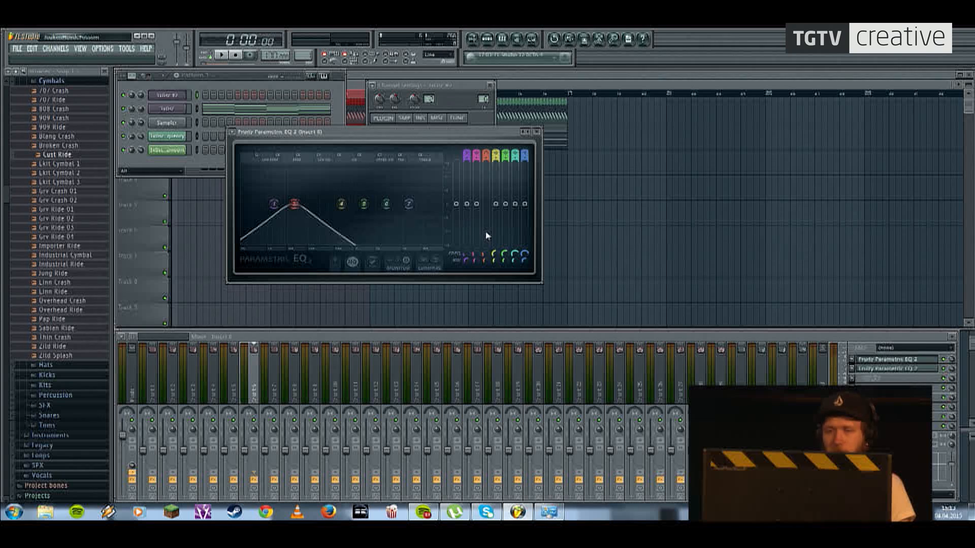
right_click(486, 259)
click(523, 306)
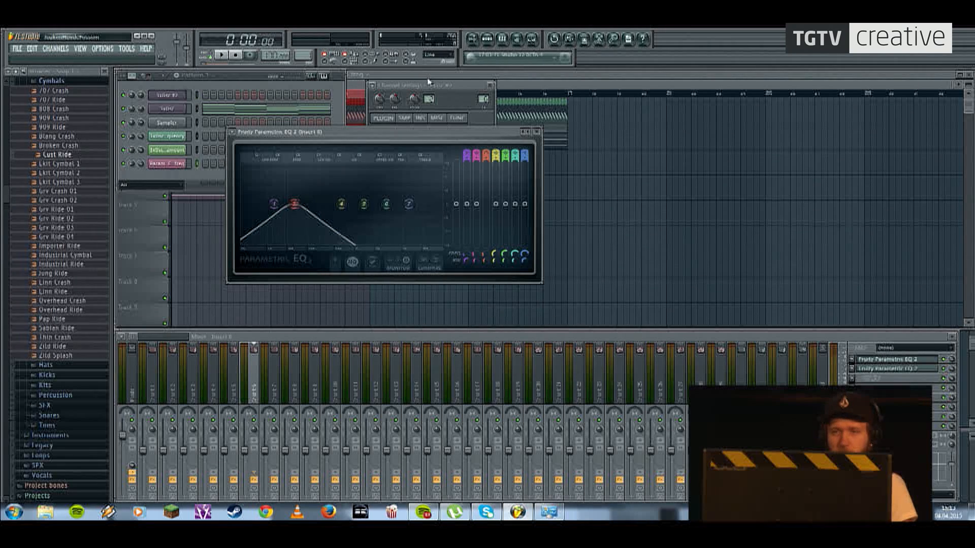
click(427, 77)
drag(369, 196, 373, 183)
click(898, 369)
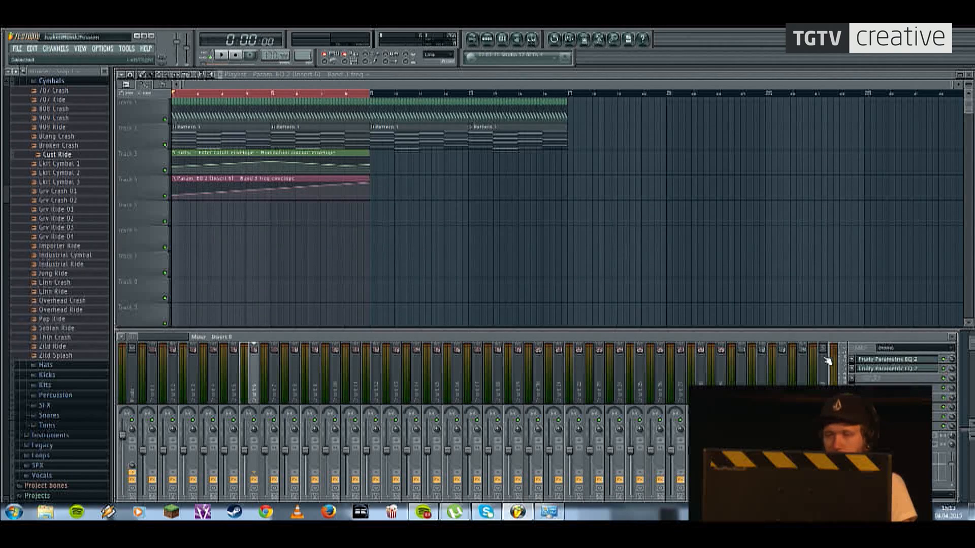
Step: Switch to an empty second pattern and draw one sustained note about eight bars long for 3xOsc #2 in the piano roll
click(221, 54)
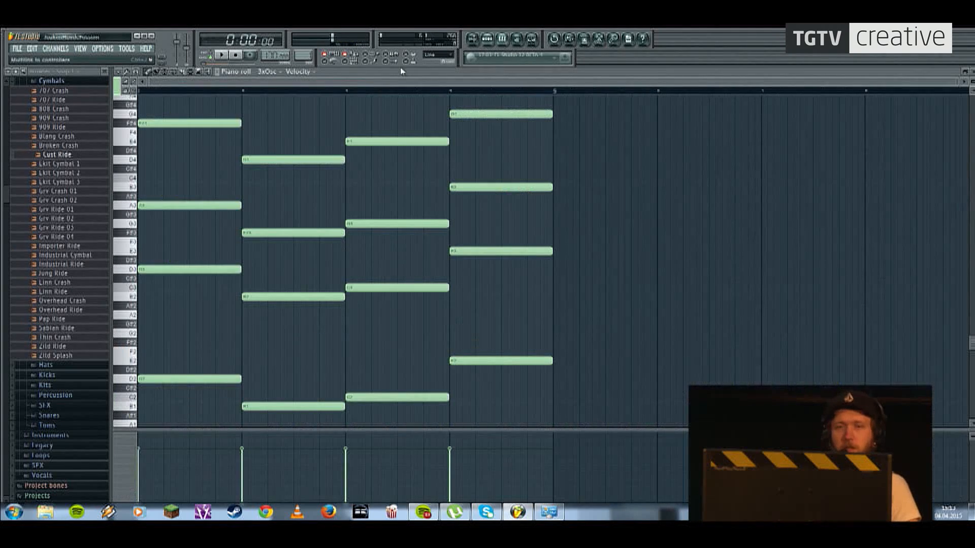
click(345, 56)
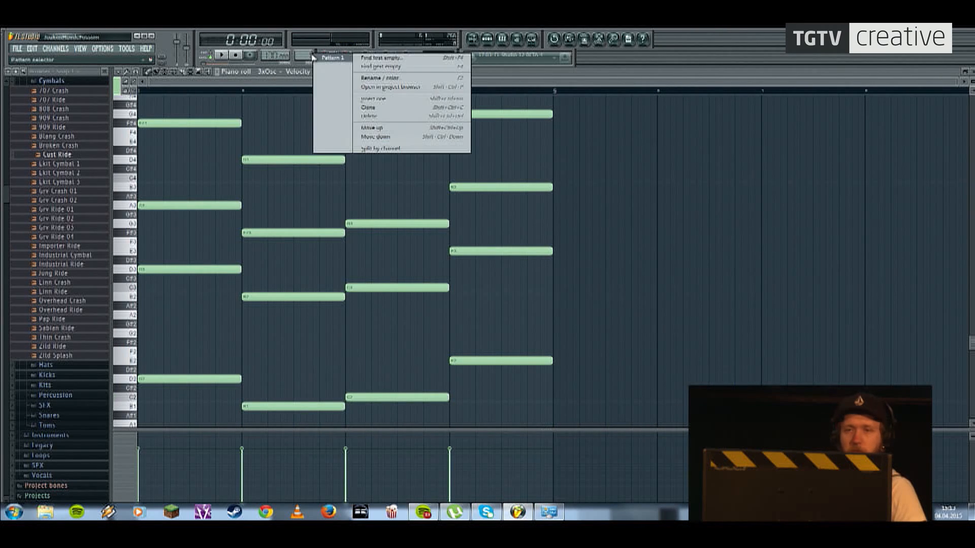
click(349, 65)
click(270, 71)
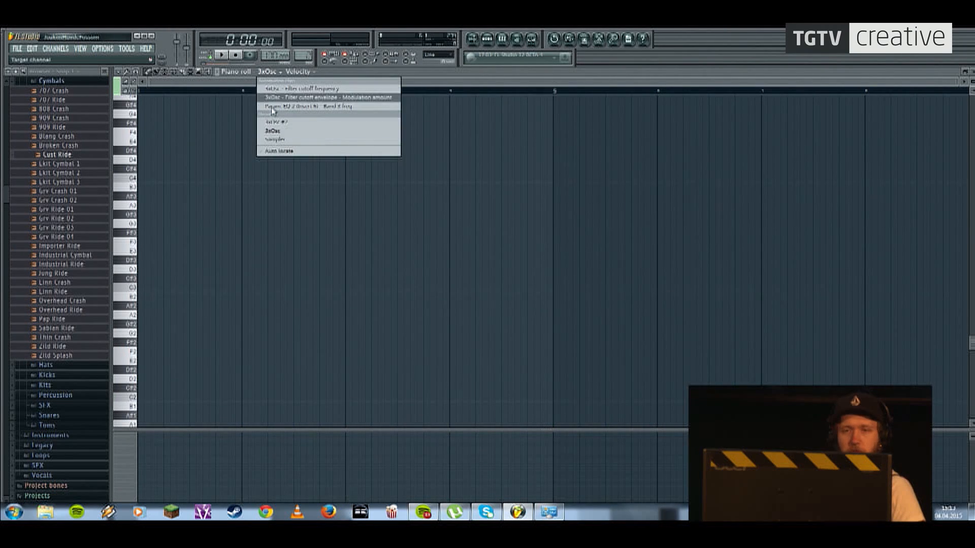
click(296, 127)
drag(173, 261, 144, 261)
drag(303, 262, 916, 229)
Step: Place Pattern 2 on playlist track 5 from bar 1 and play the song to hear the filtered sound
click(472, 40)
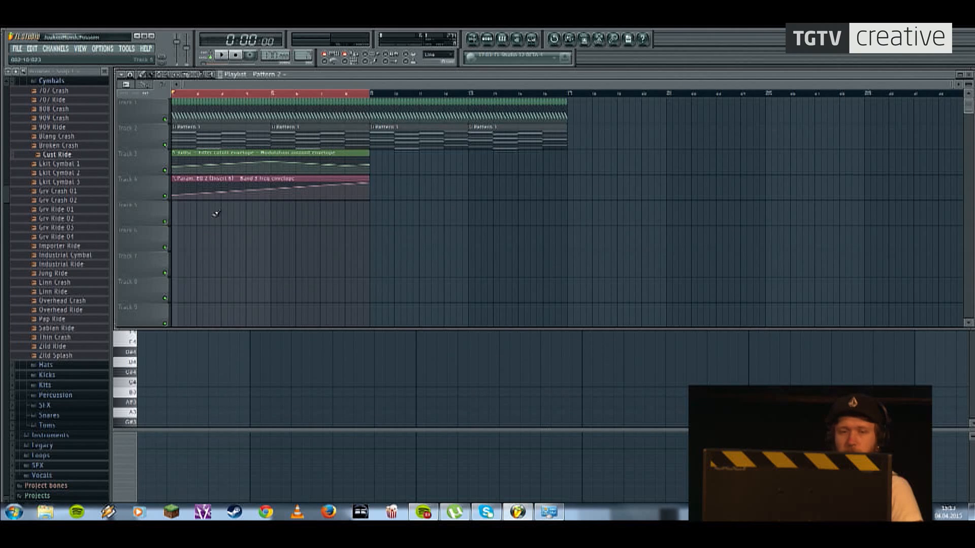
drag(216, 213, 183, 209)
click(219, 56)
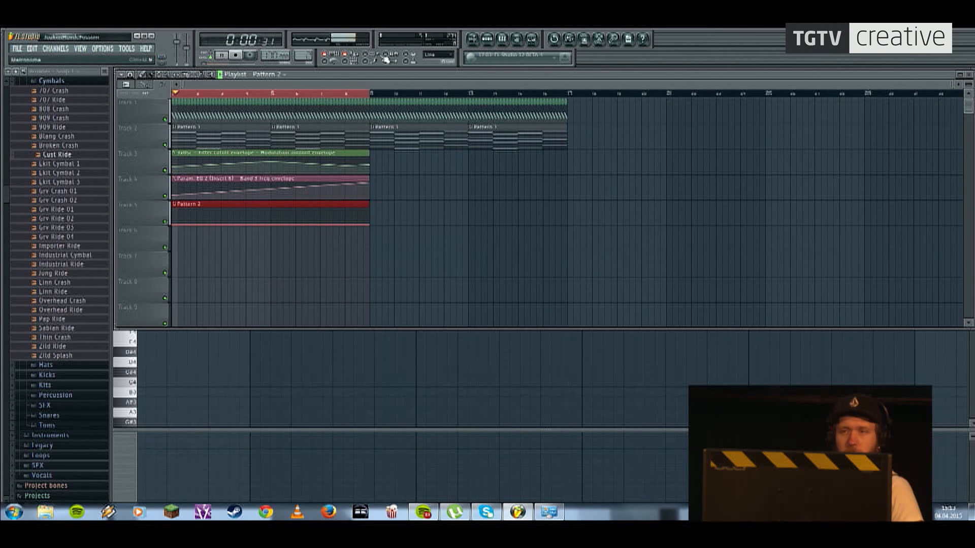
click(487, 39)
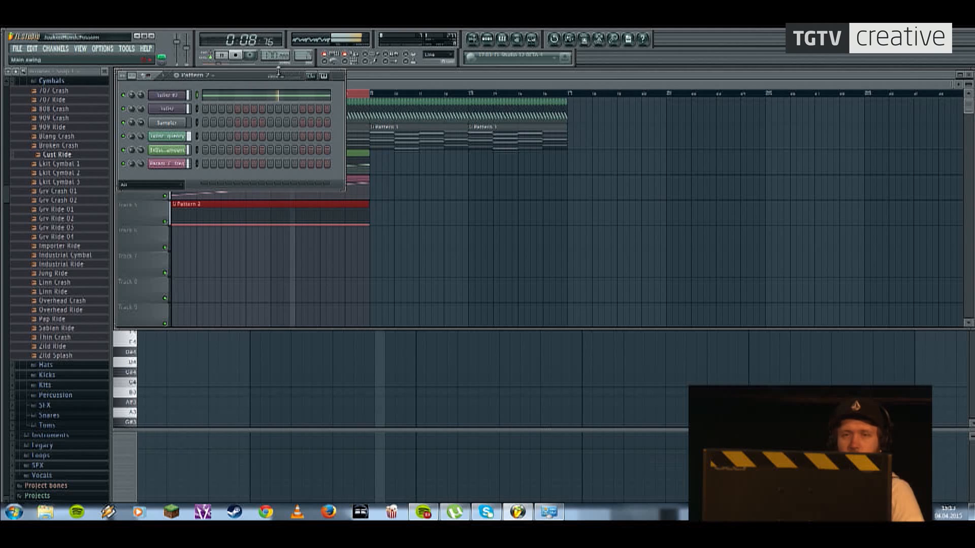
click(240, 57)
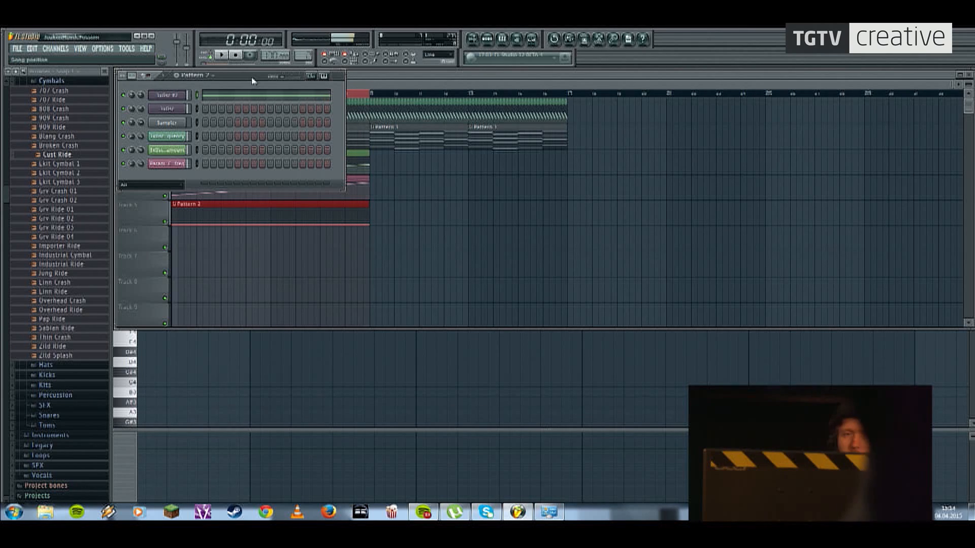
Step: Create an automation clip for the channel volume of 3xOsc #2 and show it in the playlist
click(378, 88)
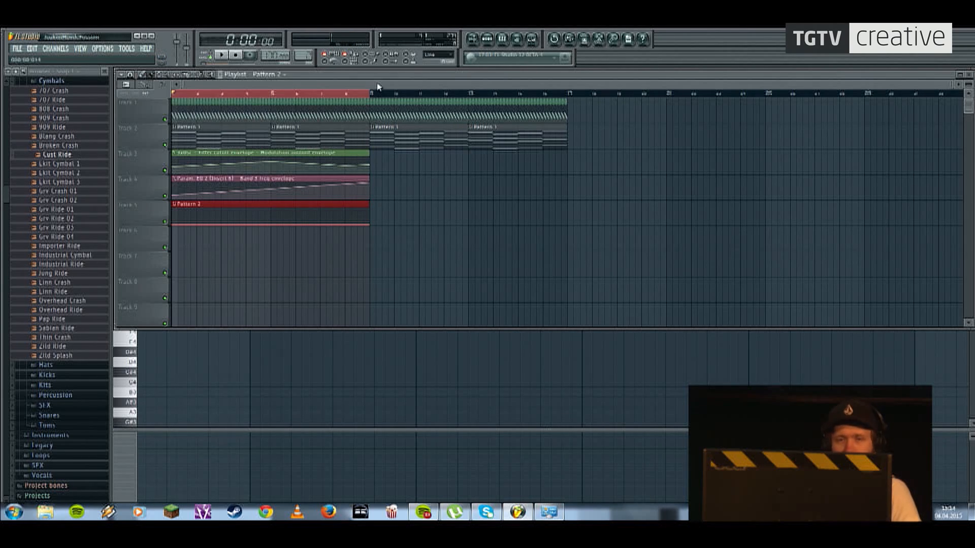
click(487, 39)
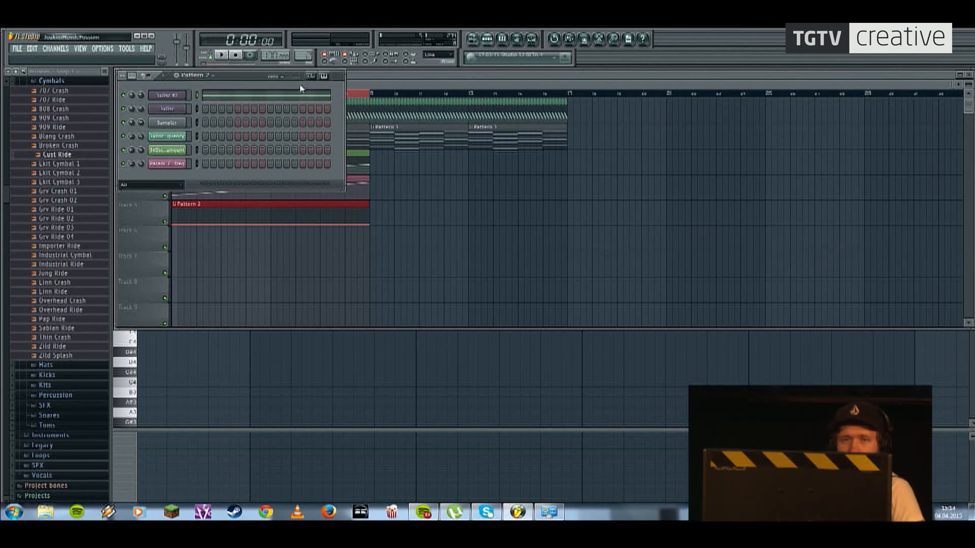
right_click(142, 95)
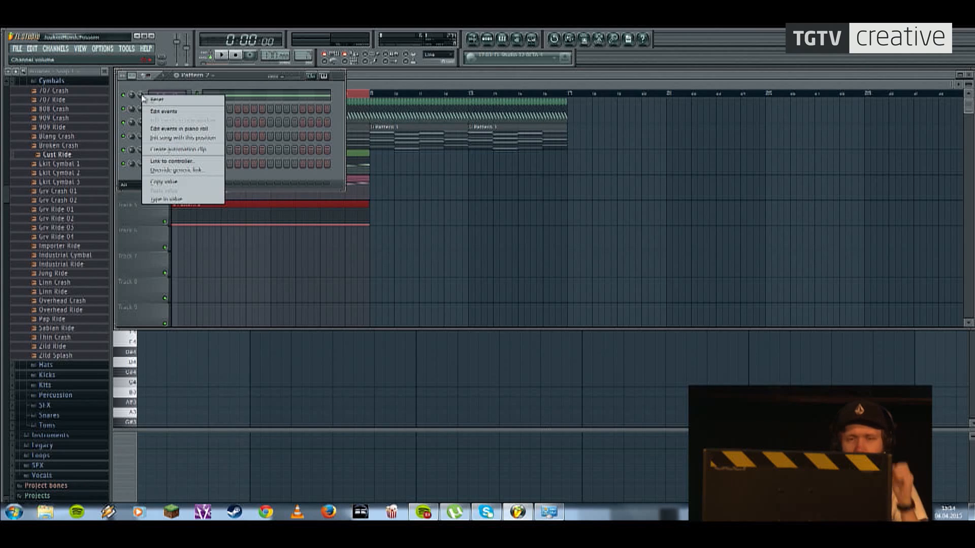
click(191, 150)
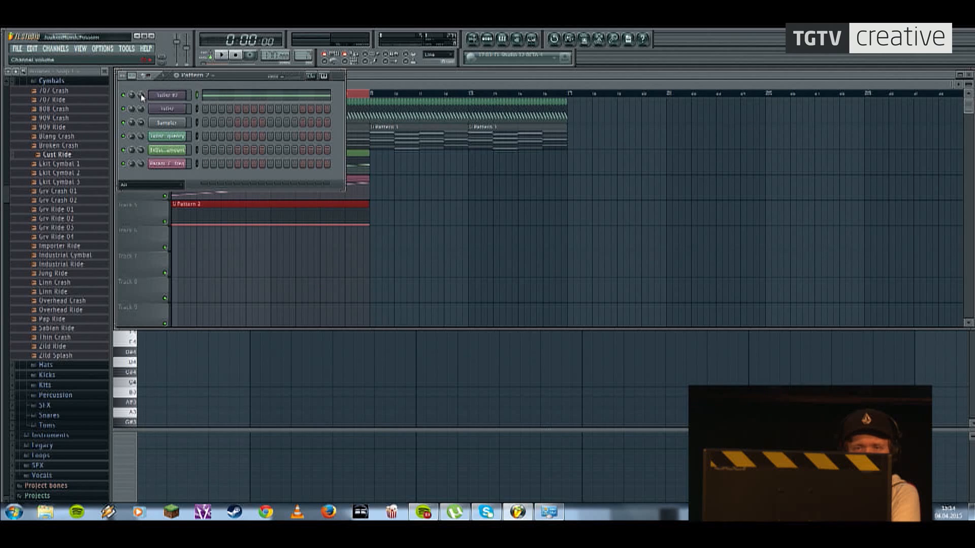
click(172, 96)
click(173, 100)
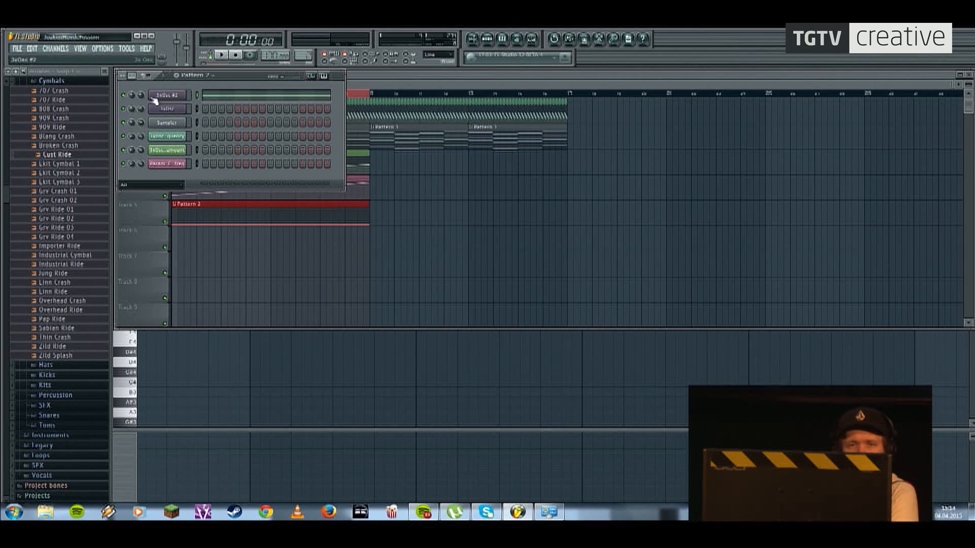
right_click(140, 96)
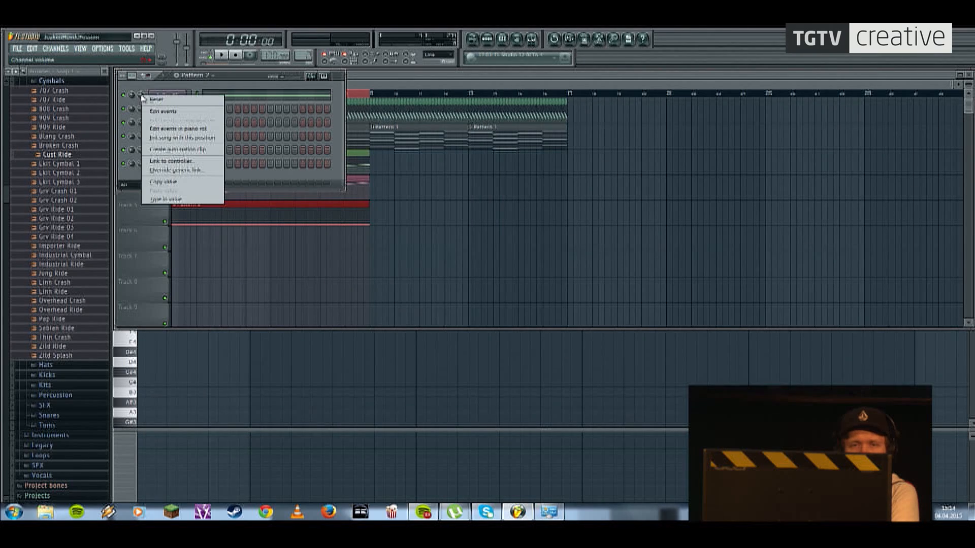
click(184, 148)
key(F6)
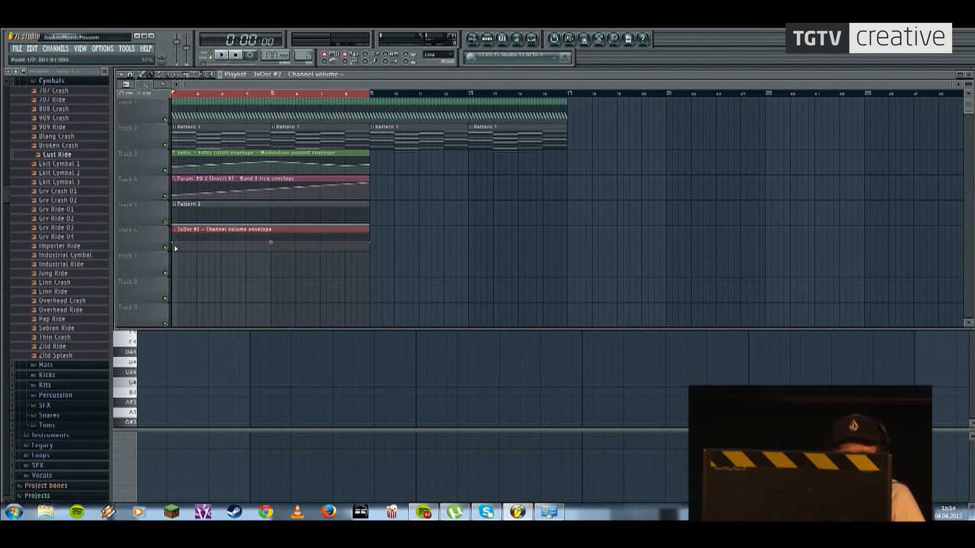
Step: Shape the volume clip as a ramp up from zero, shorten it to half a bar, and set its curve type to Pulse
drag(371, 242, 182, 225)
scroll(177, 254, up, 3)
scroll(285, 246, up, 3)
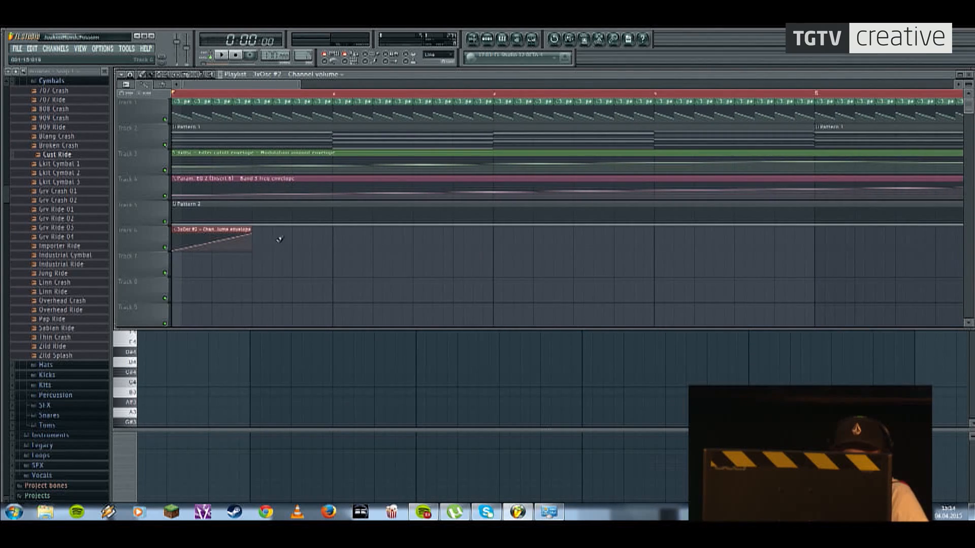
right_click(253, 237)
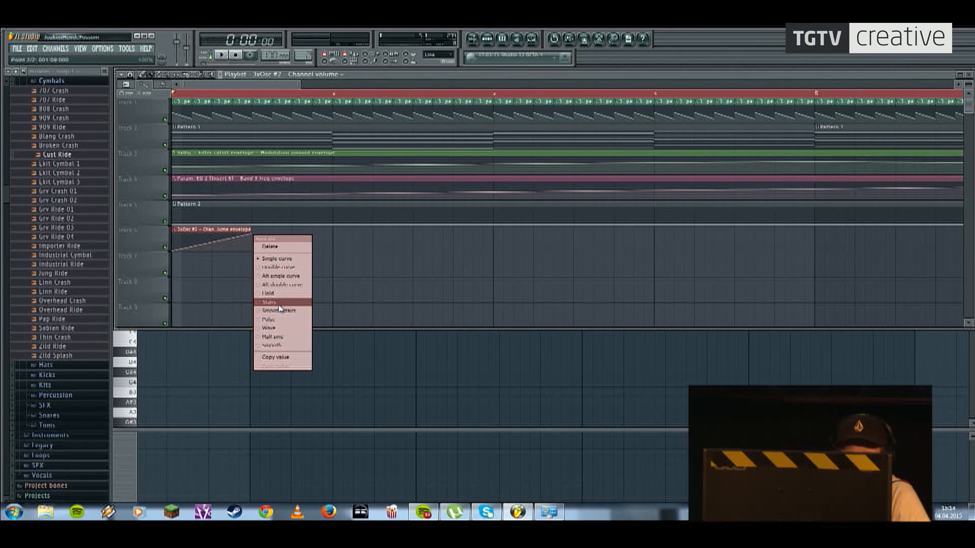
click(283, 319)
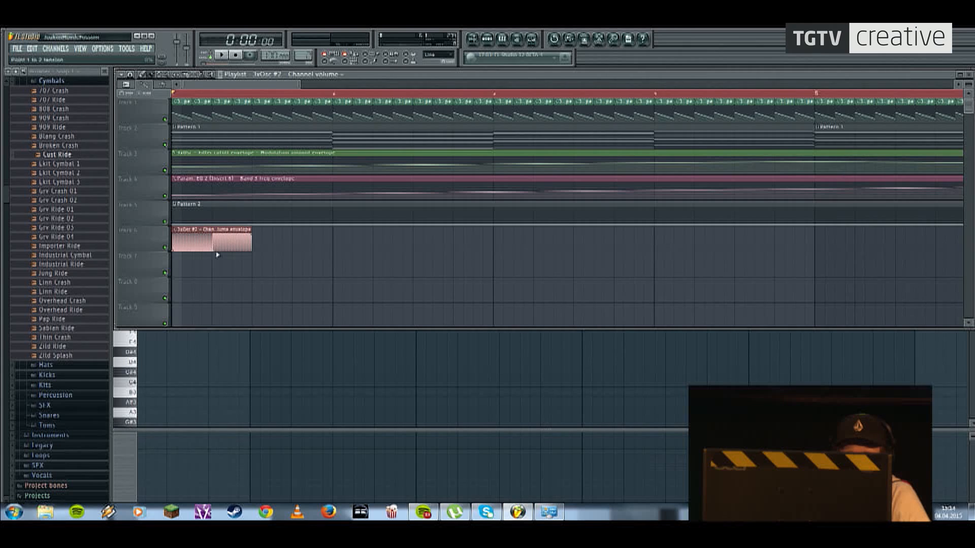
Step: Adjust the pulse curve's tension to a slower square rhythm while previewing playback, and shorten the volume clip to one beat
drag(213, 248, 169, 219)
key(space)
key(space)
key(space)
key(space)
key(ctrl+z)
key(space)
drag(212, 234, 211, 229)
drag(212, 234, 212, 234)
key(space)
key(space)
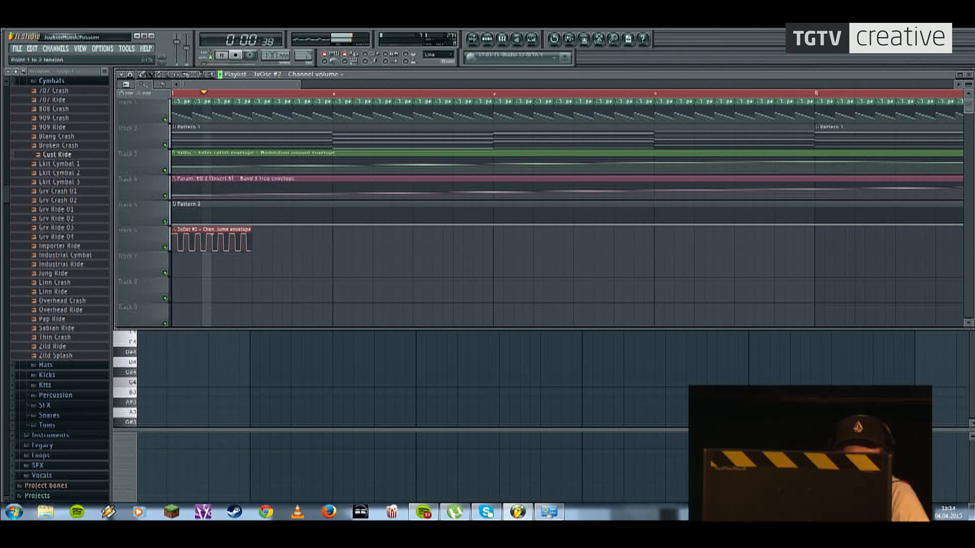
key(space)
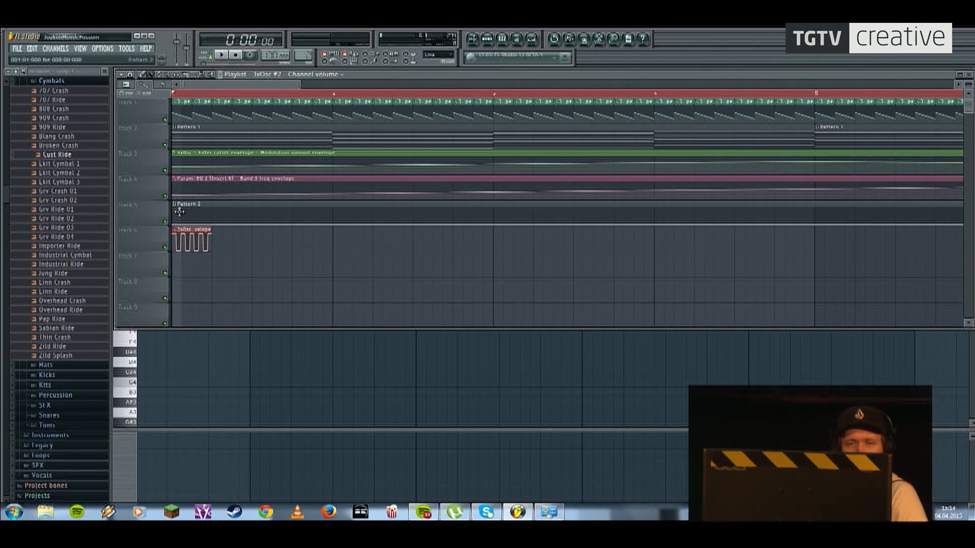
Step: Repeat the one-beat volume clip along track 6 across the eight selected bars and preview the result
scroll(251, 244, down, 4)
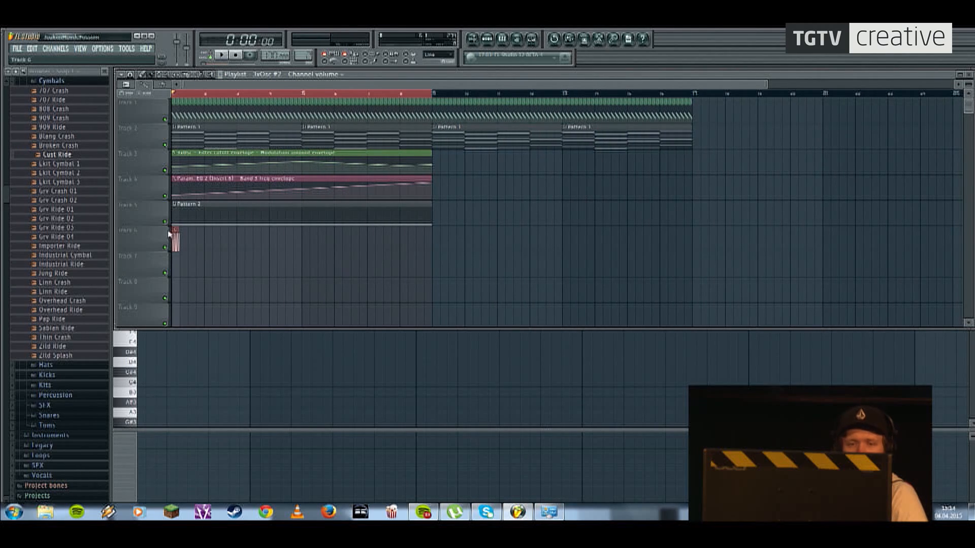
drag(187, 230, 432, 230)
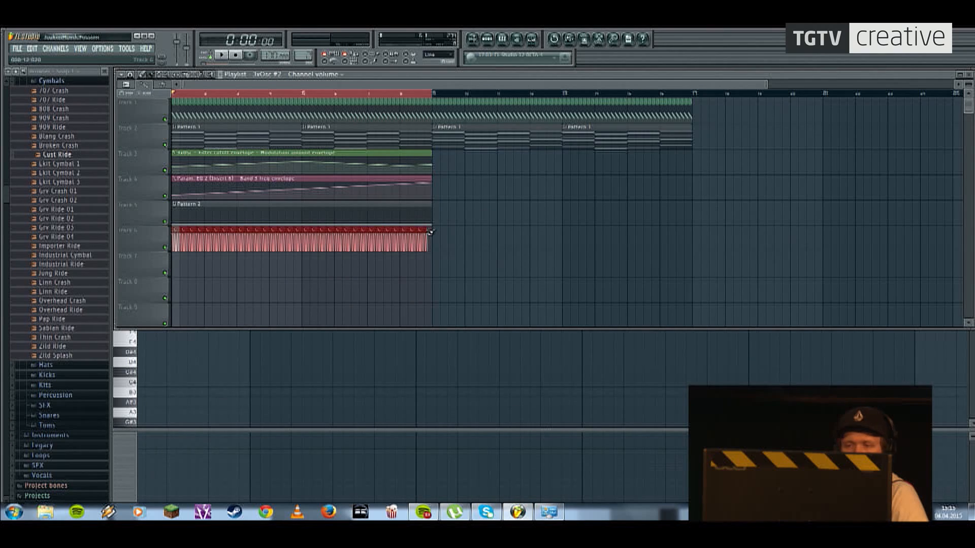
key(space)
key(space)
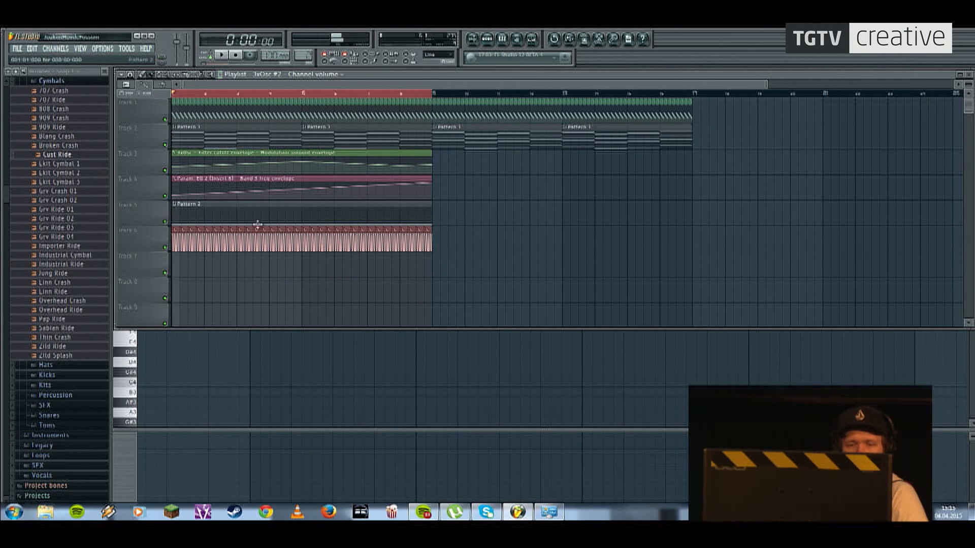
Step: Delete the repeated channel volume clips on track 6 from the middle of bar 2 through bar 8
scroll(231, 237, up, 4)
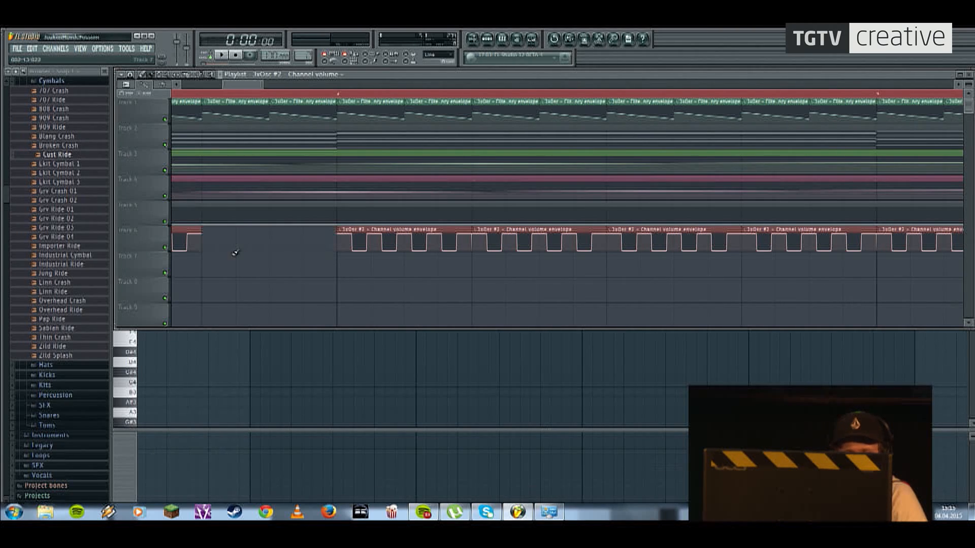
scroll(235, 244, down, 5)
scroll(240, 239, down, 1)
scroll(248, 223, down, 2)
drag(252, 212, 577, 229)
scroll(196, 219, up, 5)
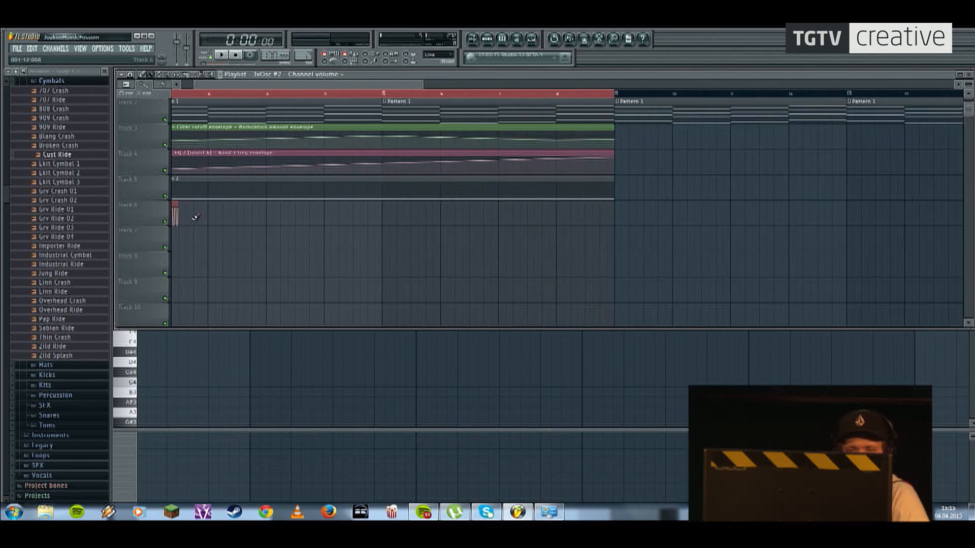
Step: Shorten the channel volume clip at the start of track 6 to three beats and set the snap to 1/2 step
right_click(335, 229)
drag(304, 251, 331, 271)
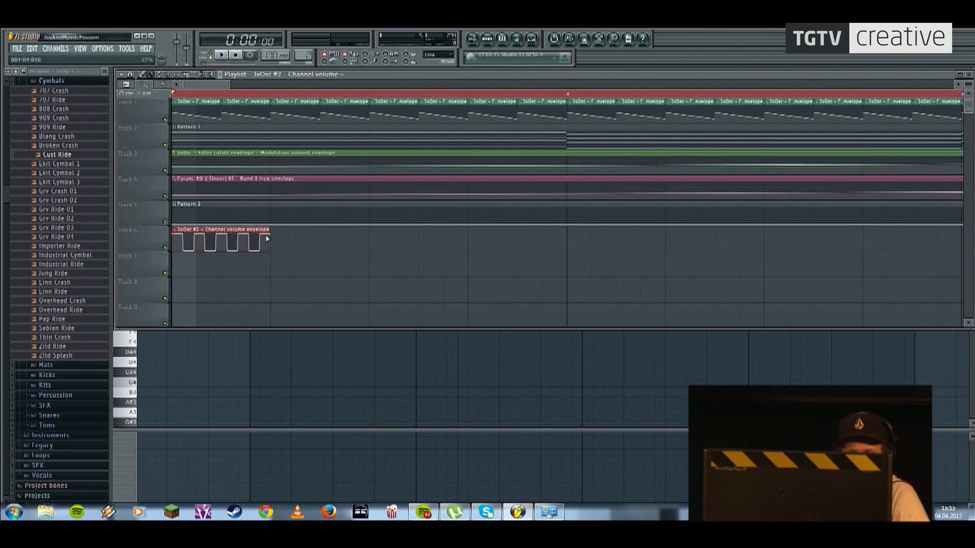
drag(271, 235, 245, 234)
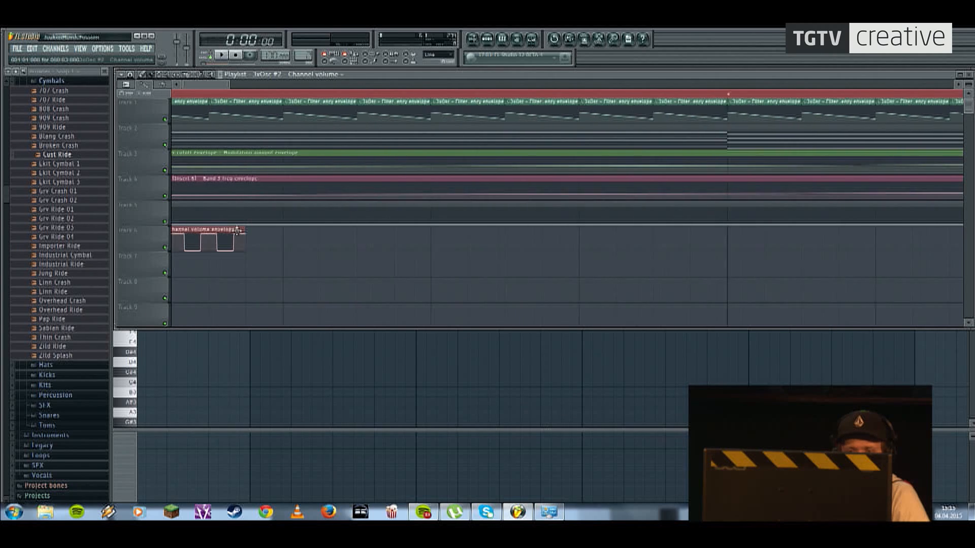
click(437, 55)
click(435, 120)
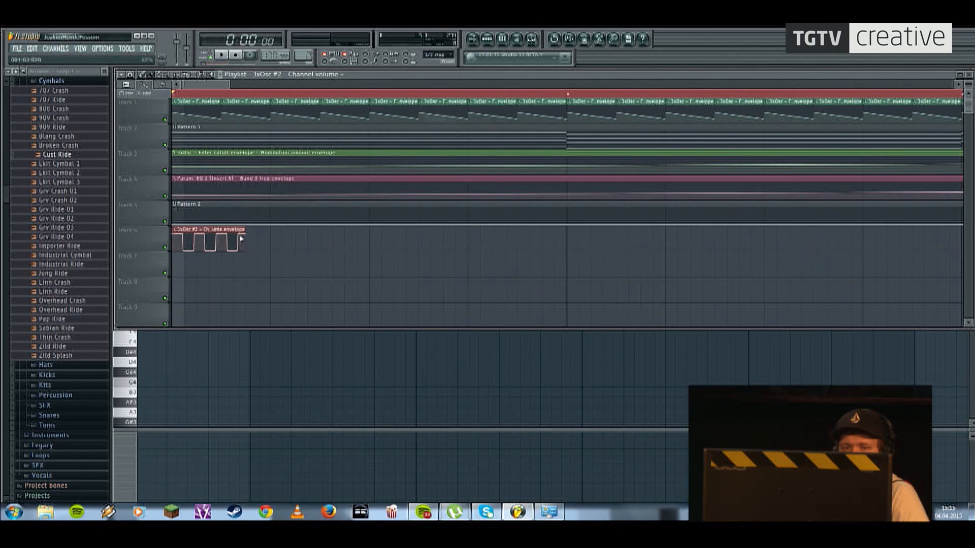
Step: Place a second three-beat channel volume clip directly after the first on track 6 and preview the result
click(253, 230)
key(space)
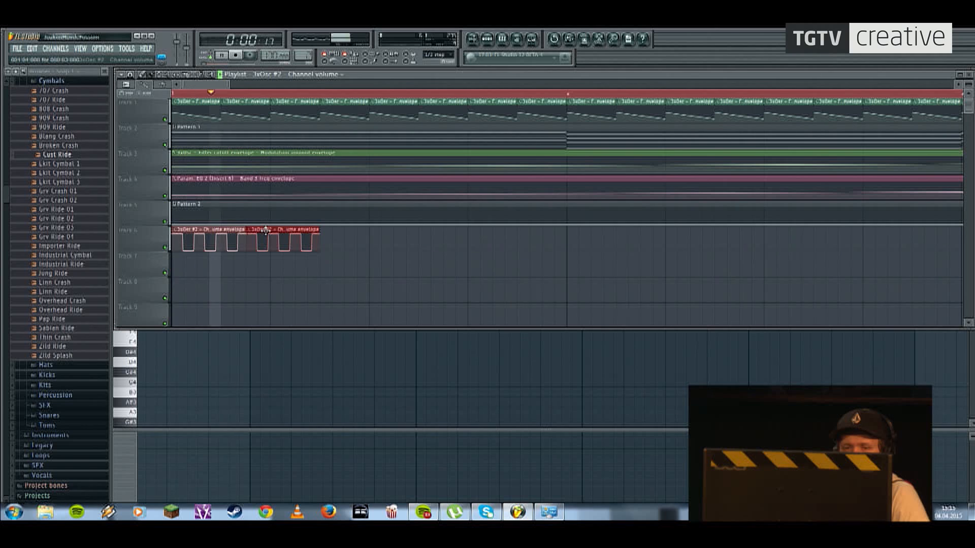
scroll(260, 231, up, 2)
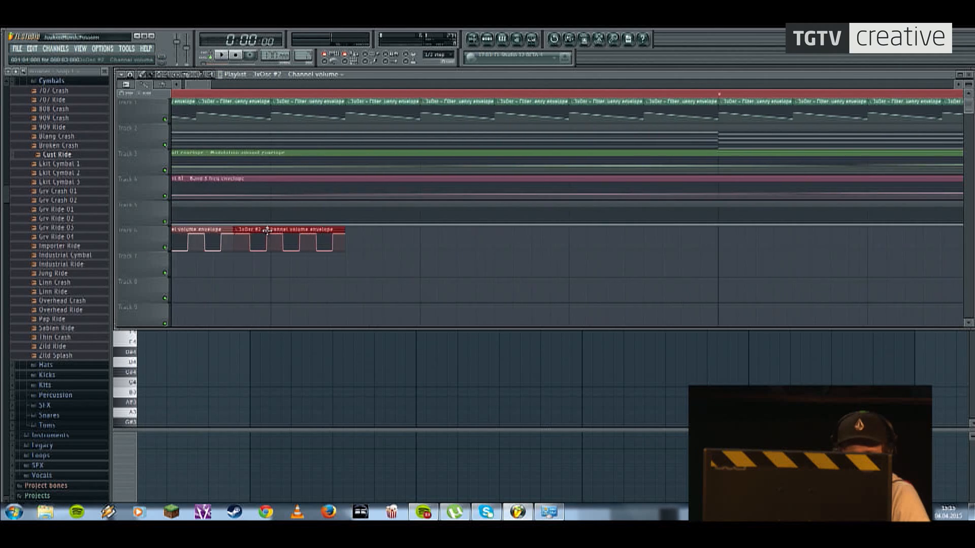
scroll(263, 231, down, 5)
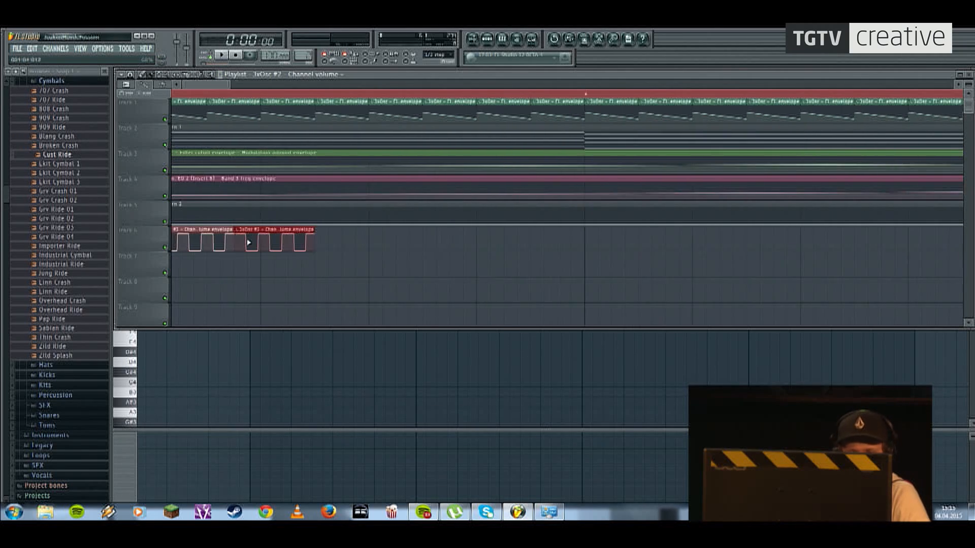
Step: Delete the remaining channel volume clips from track 6 and play the arrangement without them
right_click(198, 241)
scroll(213, 203, down, 7)
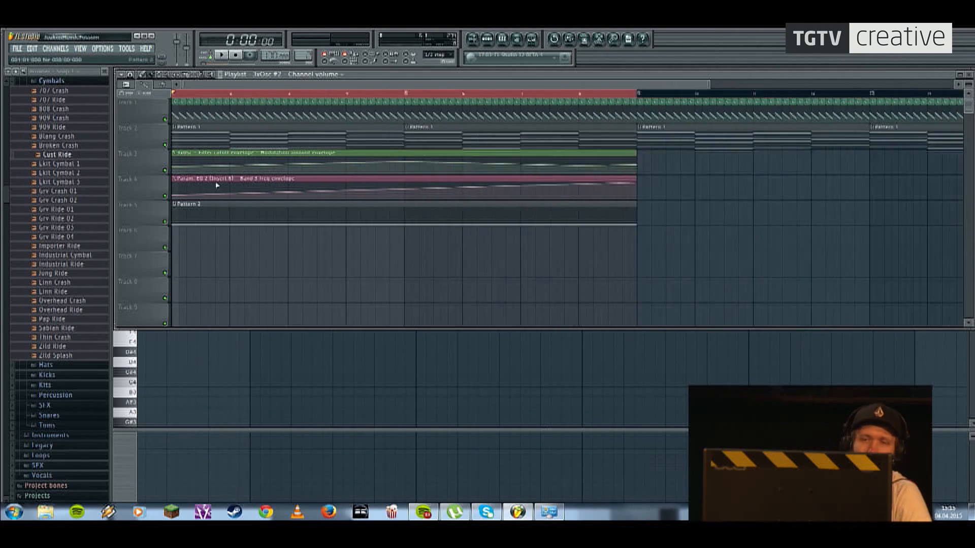
key(space)
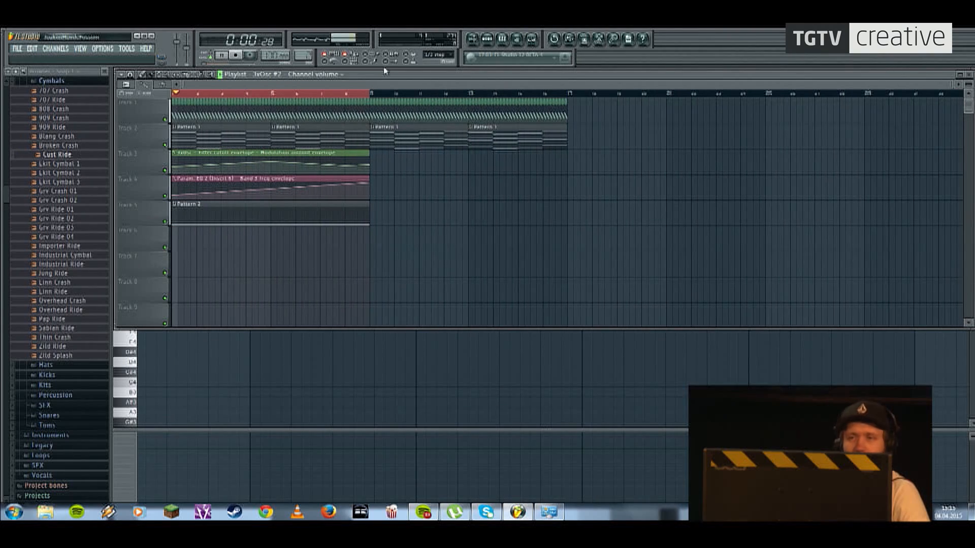
Step: Add Fruity Reeverb 2 to the third effect slot of mixer insert 6
click(531, 38)
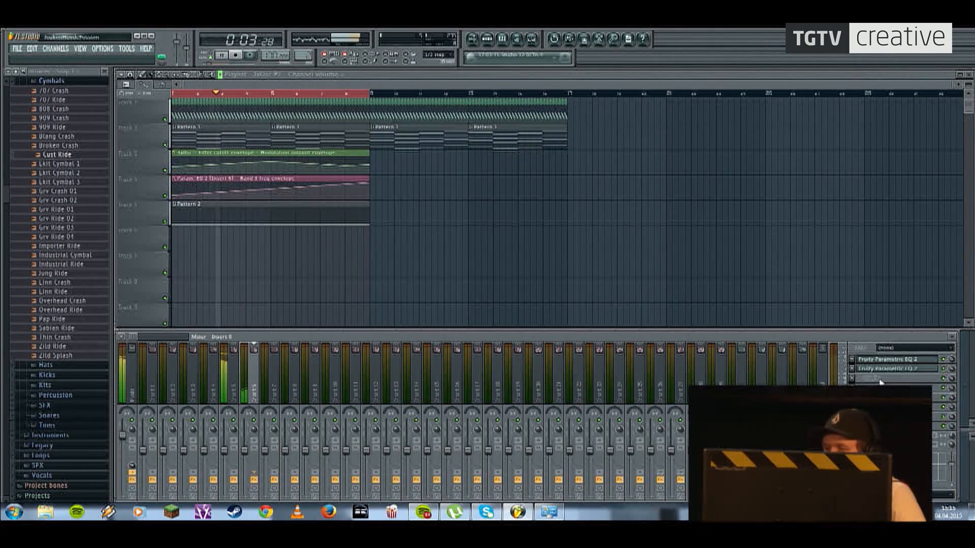
click(852, 378)
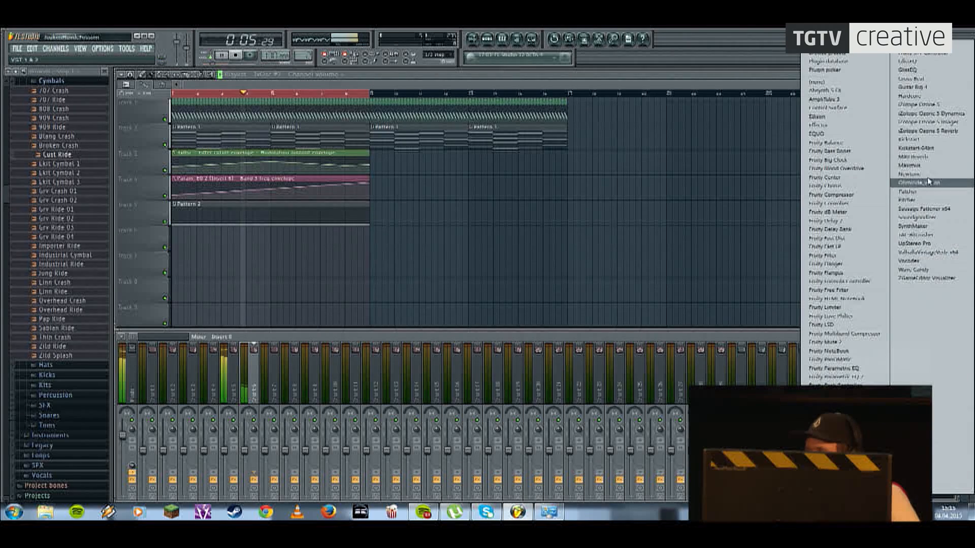
click(833, 420)
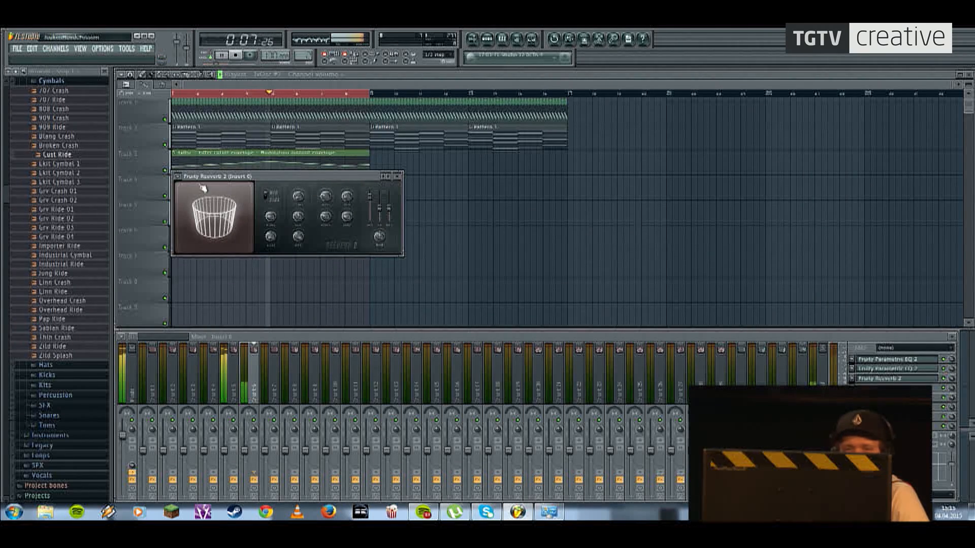
Step: Adjust the Fruity Reeverb 2 settings while the song plays, clear the playlist's time selection and stop playback
click(178, 177)
mouse_move(244, 202)
click(283, 221)
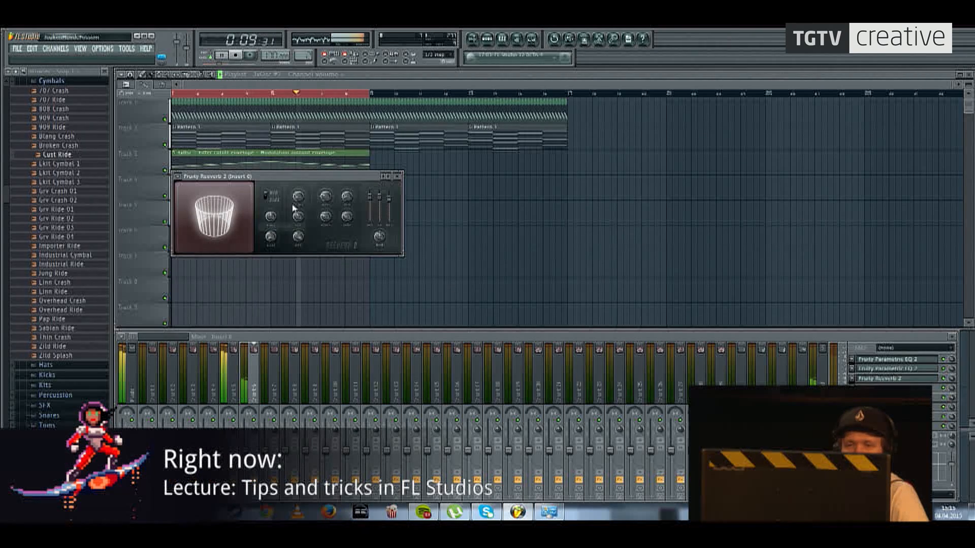
drag(298, 197, 298, 185)
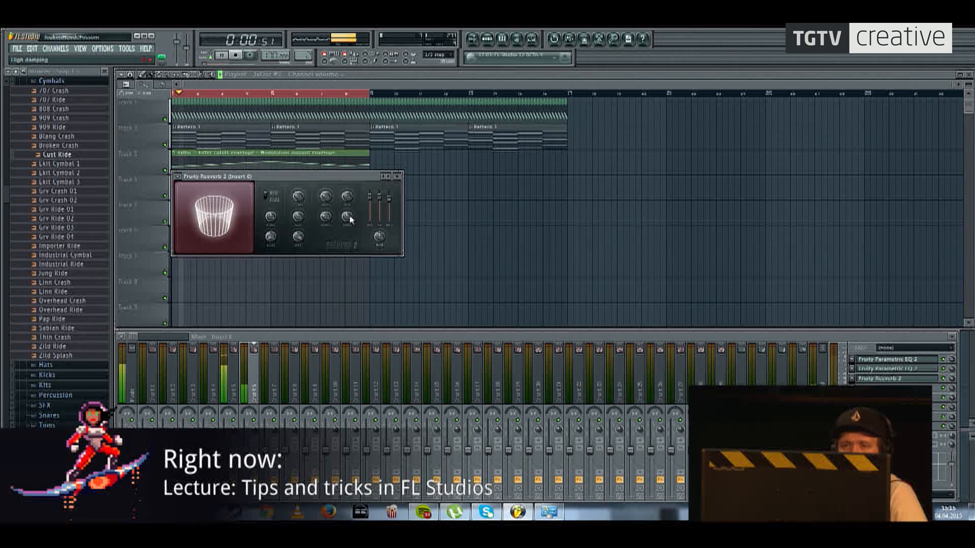
click(369, 96)
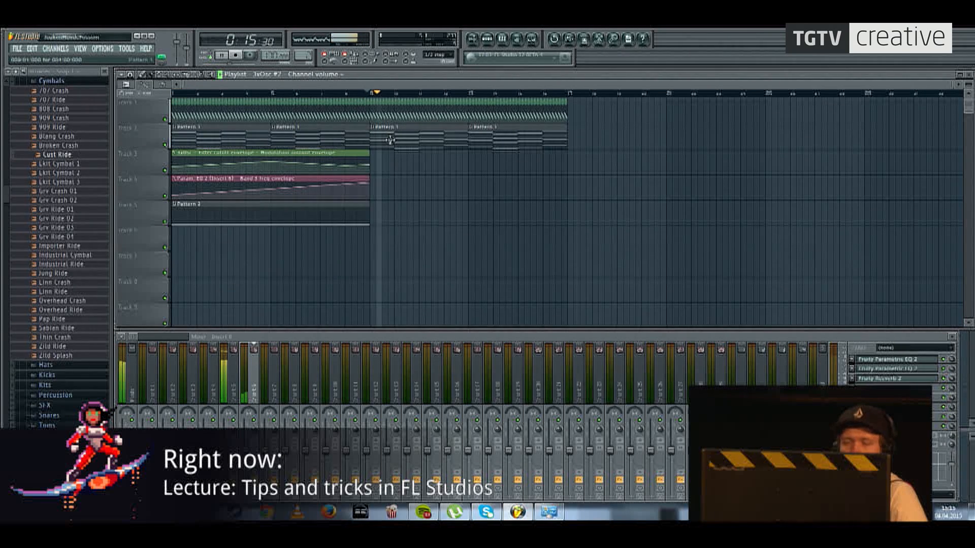
key(space)
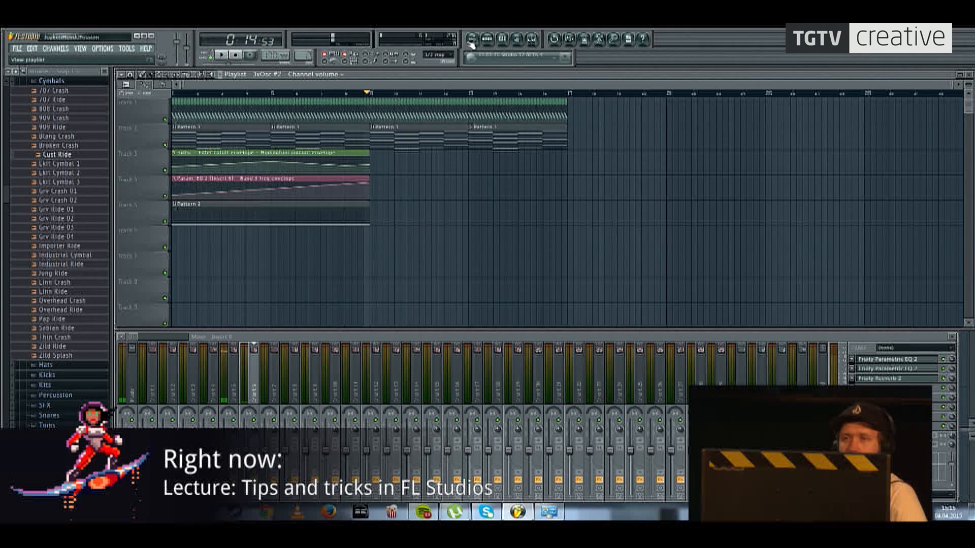
Step: Insert another 3x Osc channel above the channel volume automation channel
click(486, 39)
right_click(162, 177)
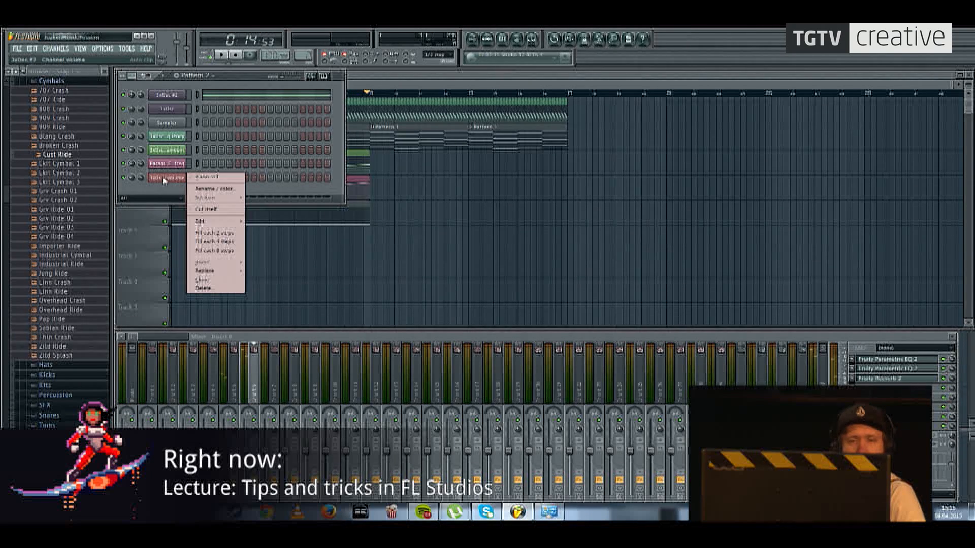
mouse_move(213, 262)
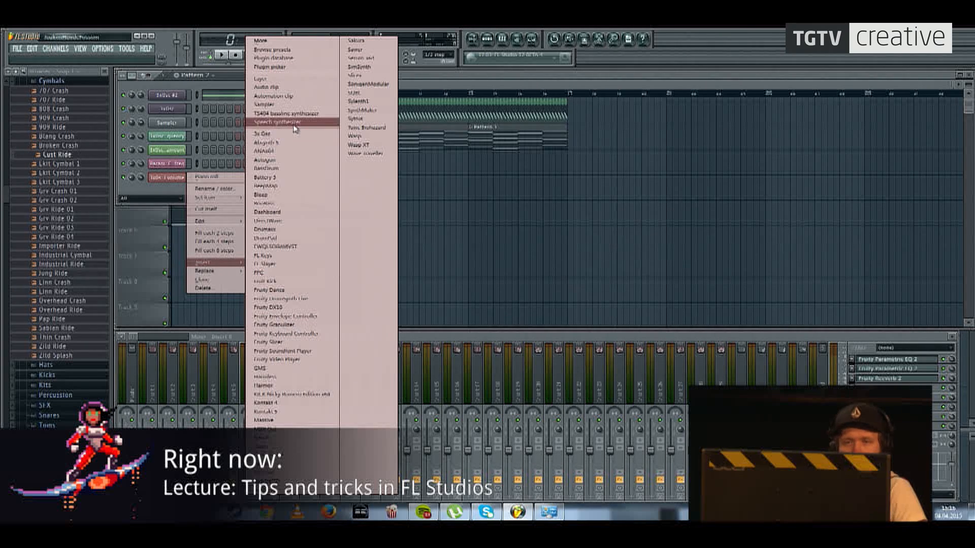
click(284, 135)
Step: Audition the new 3x Osc and lower oscillator 2's volume
key(z)
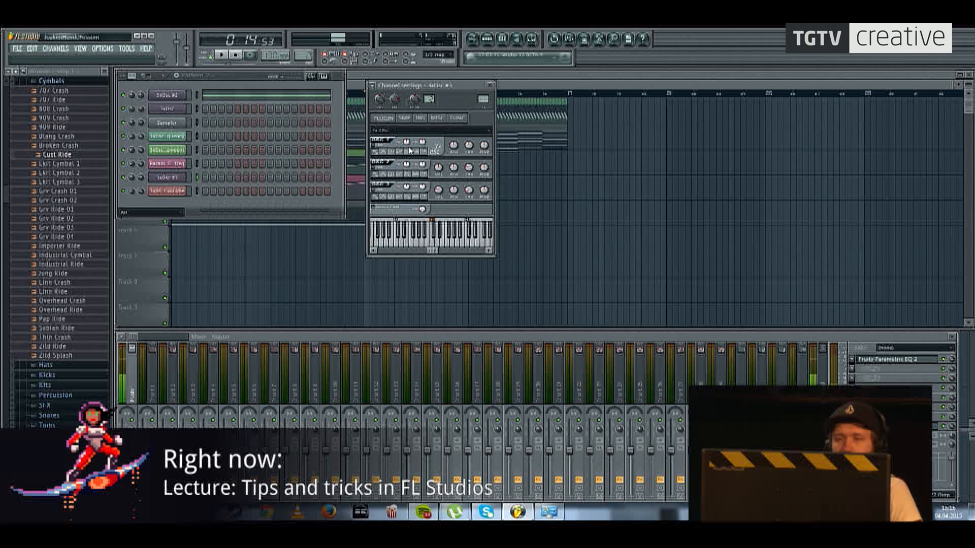
key(z)
drag(438, 167, 437, 198)
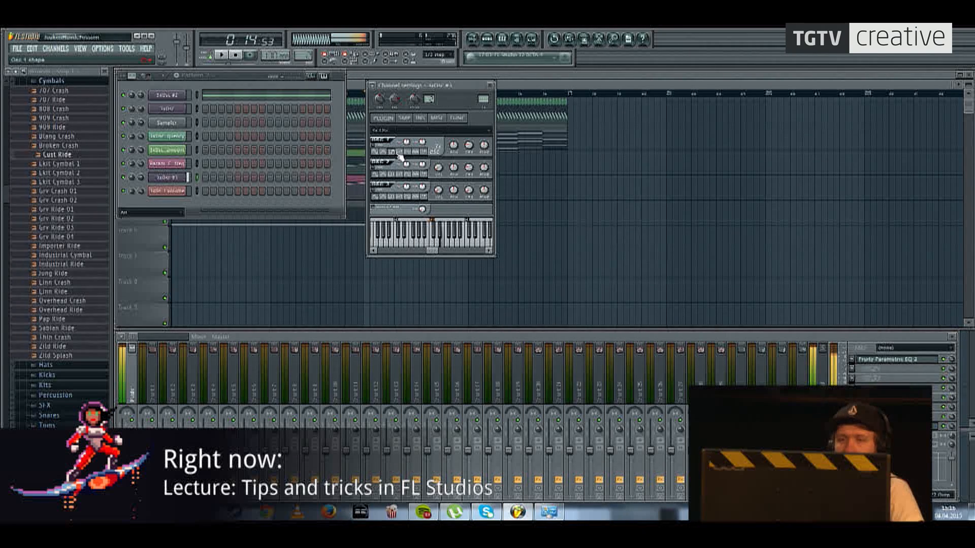
Step: Enable mono and try portamento in the new 3x Osc's polyphony settings while auditioning notes
click(412, 118)
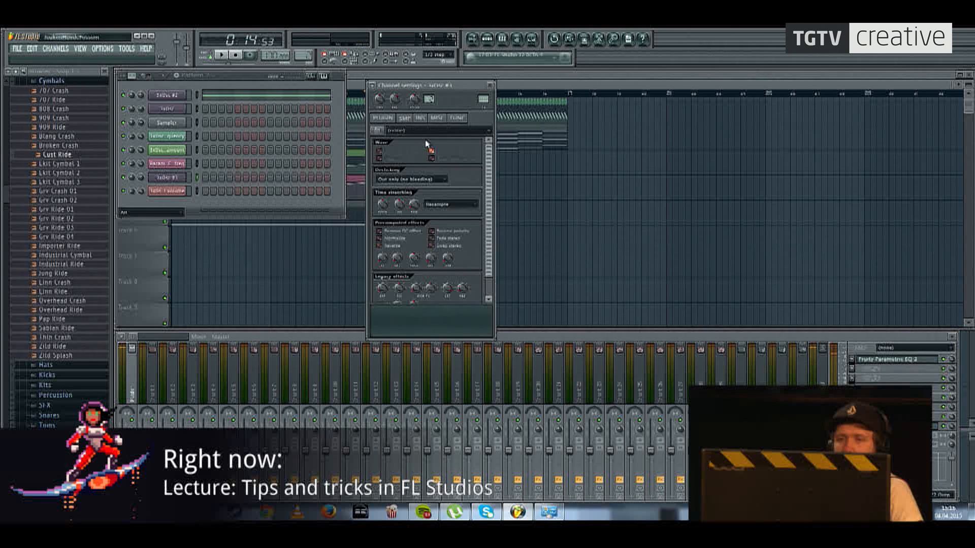
click(423, 118)
click(406, 119)
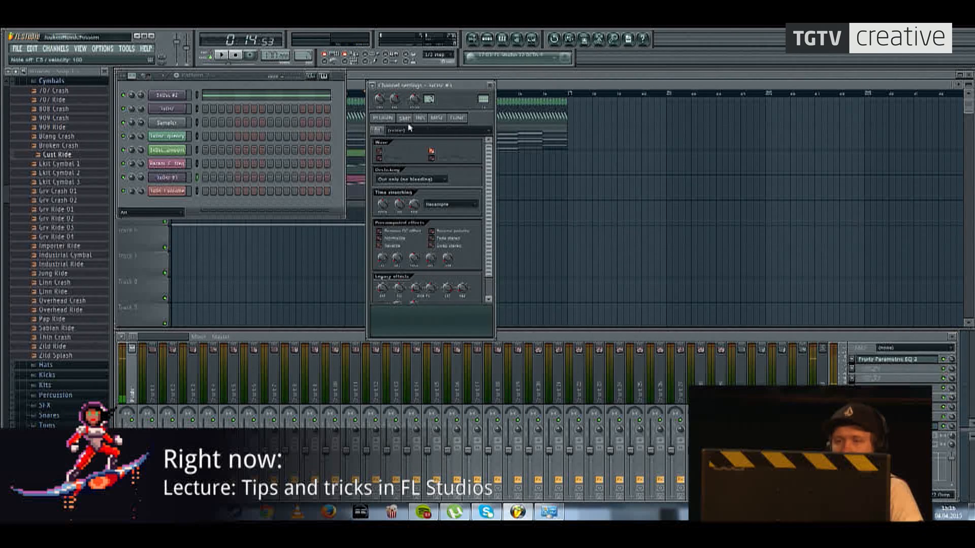
click(425, 119)
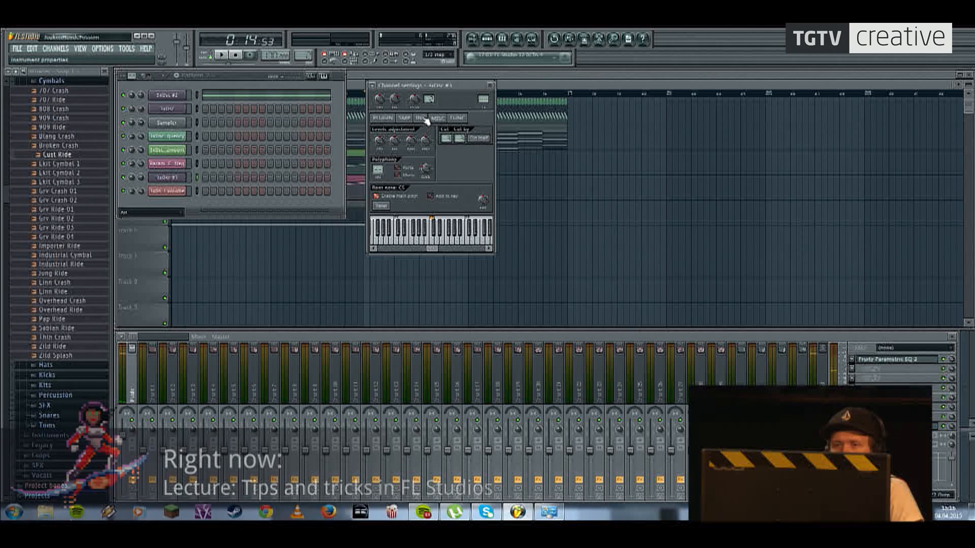
key(q)
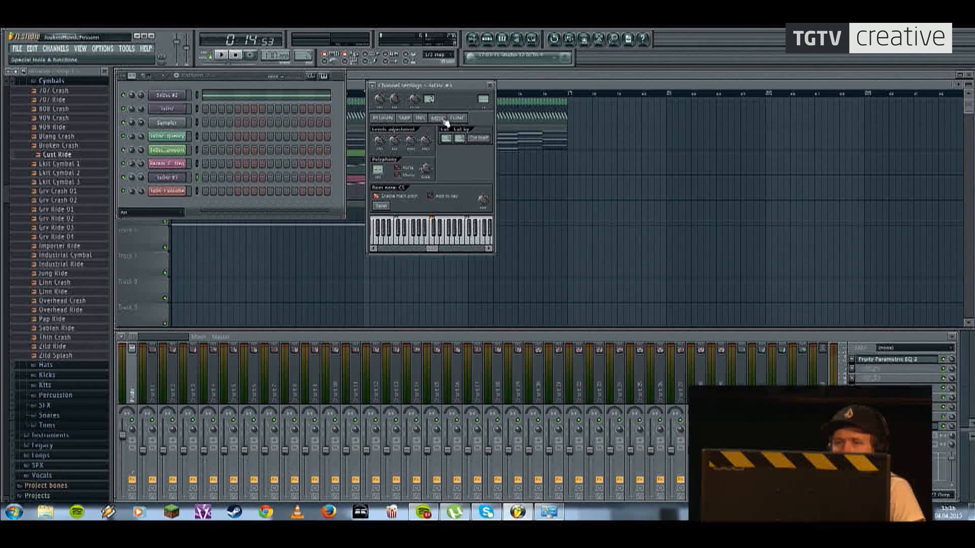
click(398, 167)
key(q)
key(q)
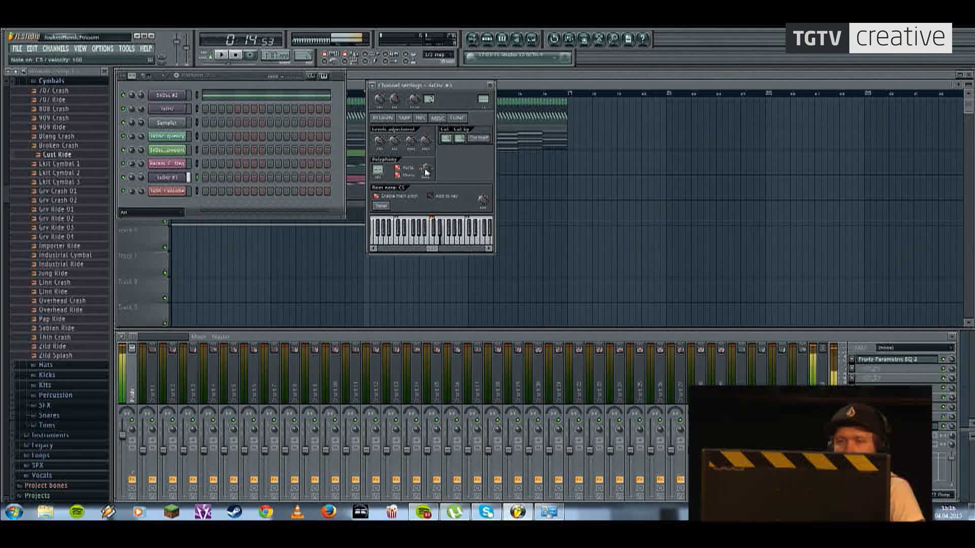
click(435, 242)
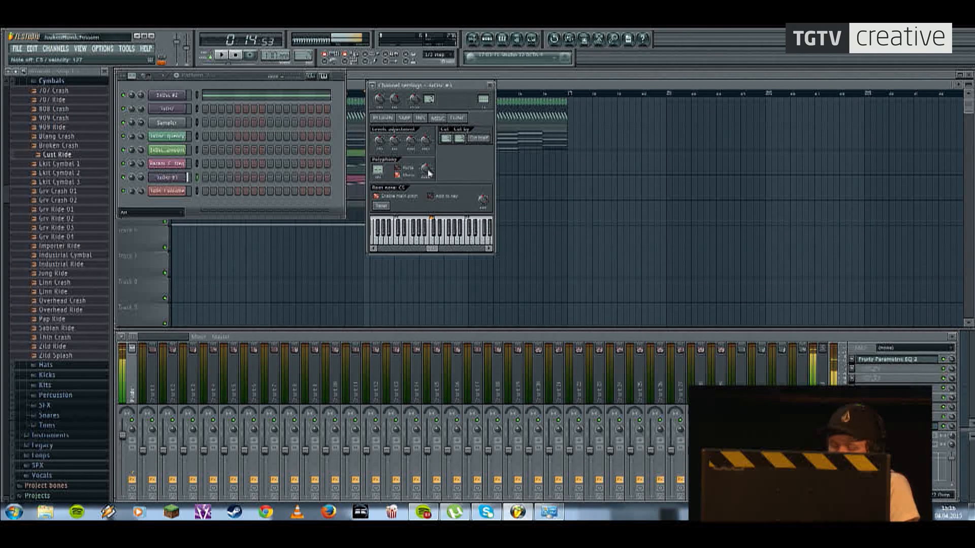
Step: Route the new 3x Osc channel to mixer insert 7 and close its channel settings
click(382, 118)
drag(483, 99, 483, 82)
click(854, 369)
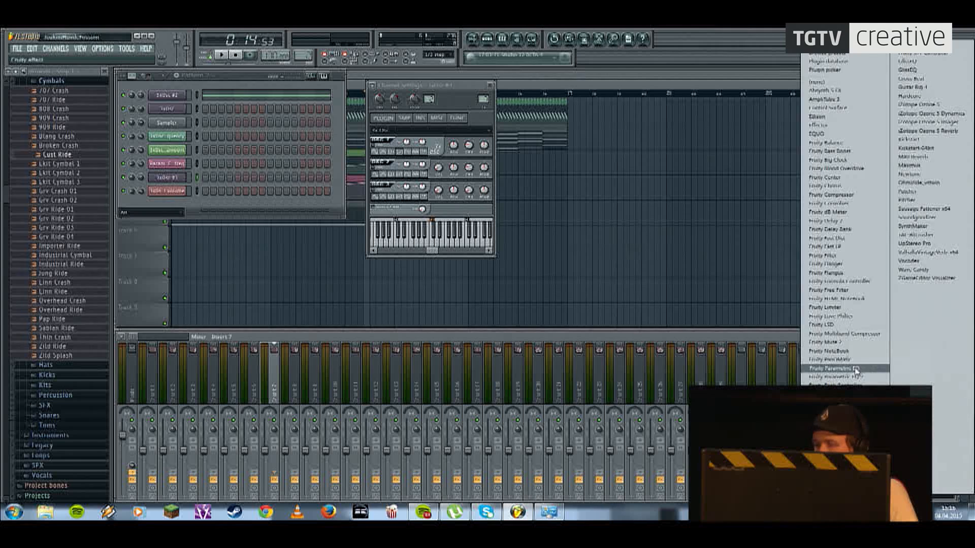
click(394, 351)
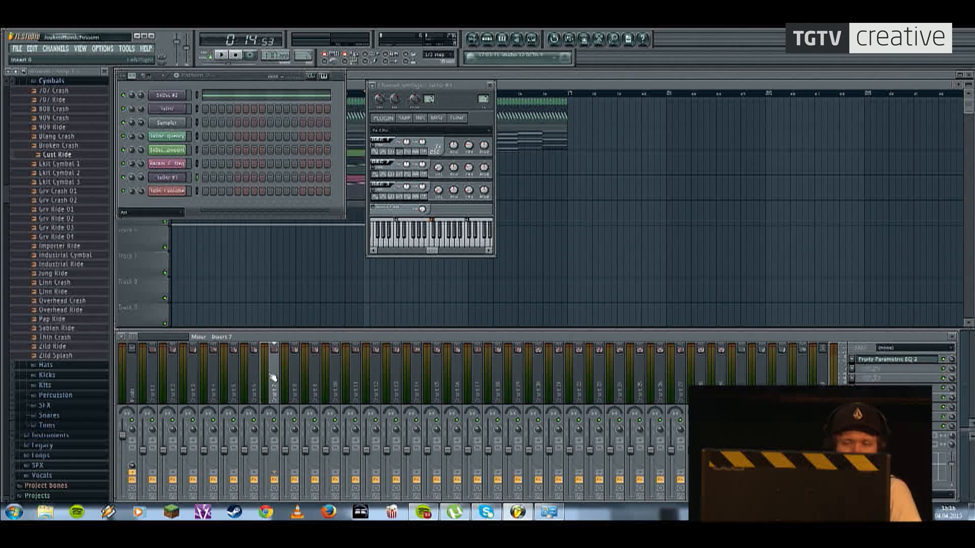
click(557, 91)
Step: Save the project under the file name talk2
click(17, 48)
click(51, 96)
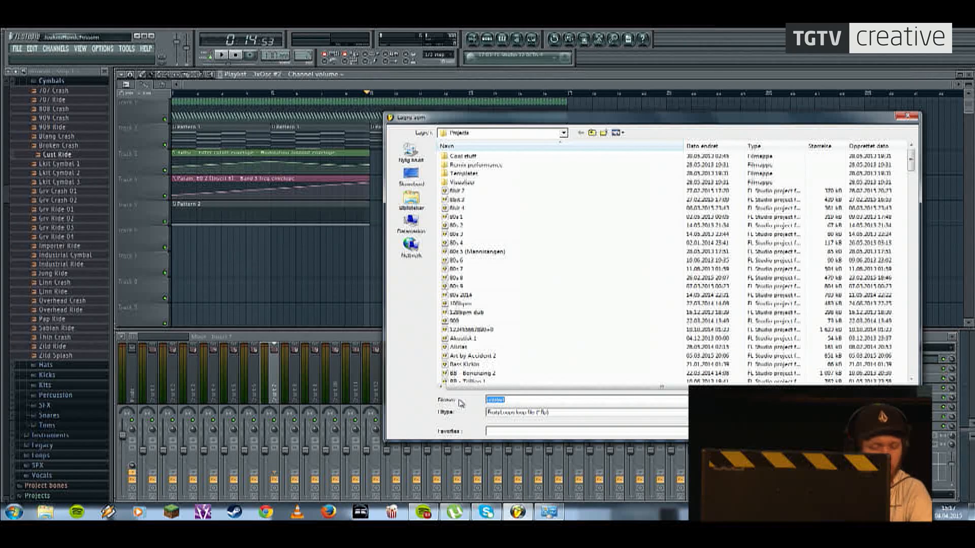
text(talk2)
key(Return)
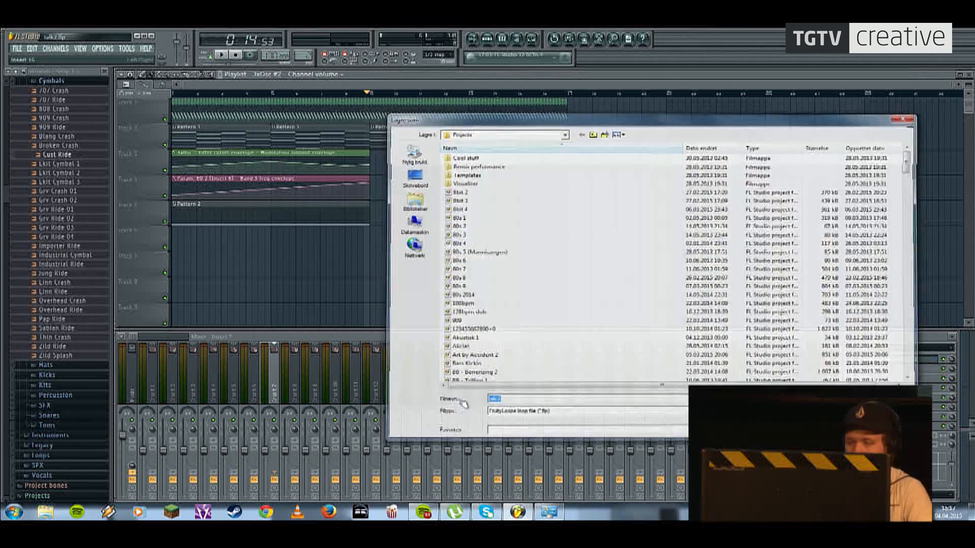
Step: Sort the saved projects by date modified and open the Miku Tapes master project
click(20, 51)
click(22, 66)
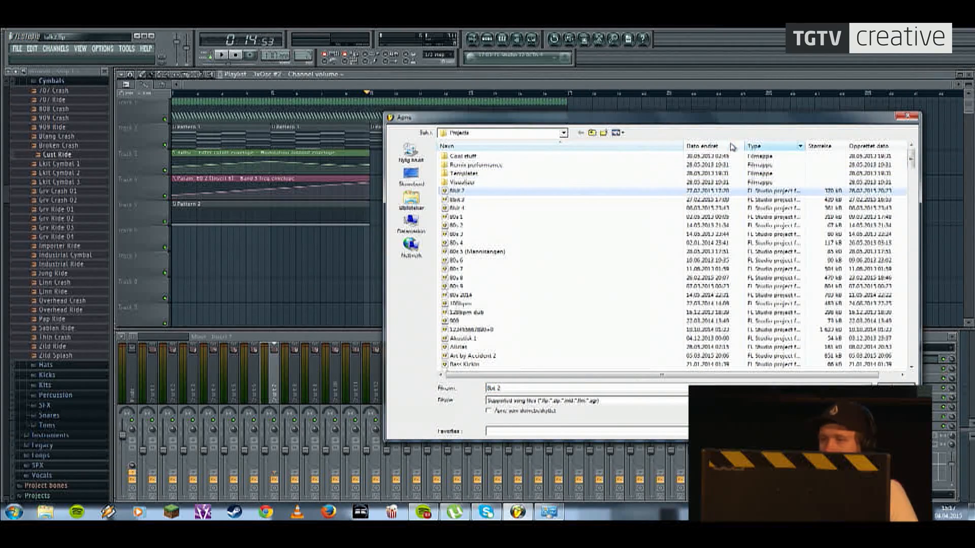
click(704, 145)
click(490, 166)
scroll(507, 203, up, 6)
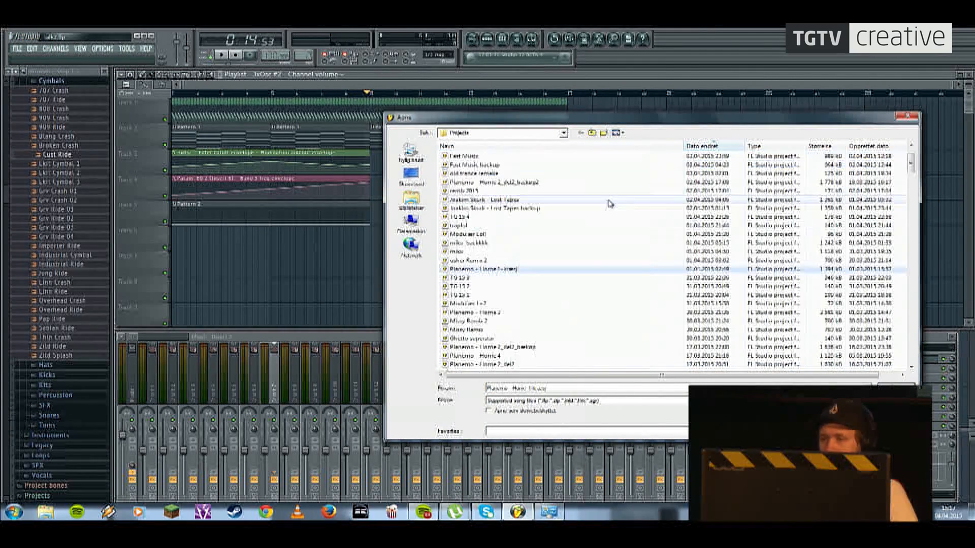
click(466, 157)
click(487, 165)
click(501, 173)
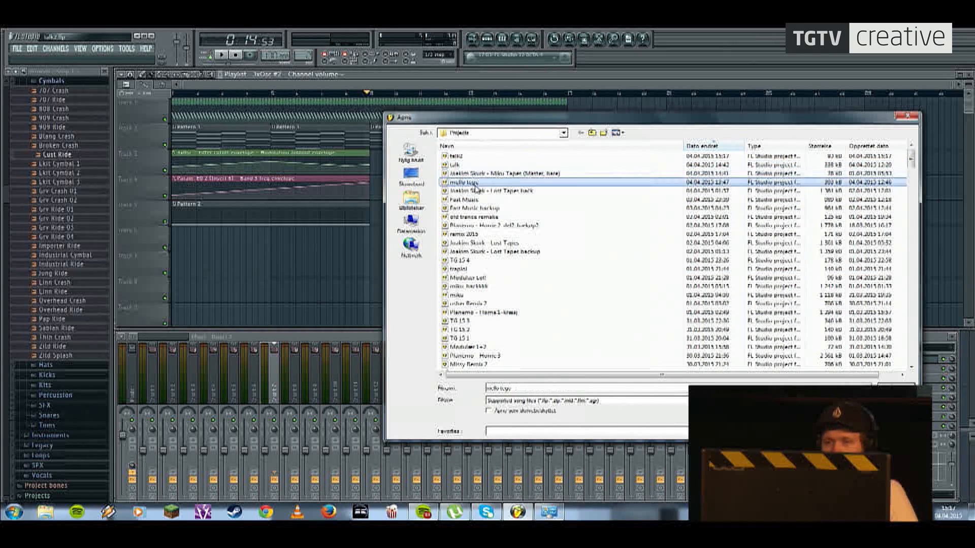
double_click(492, 174)
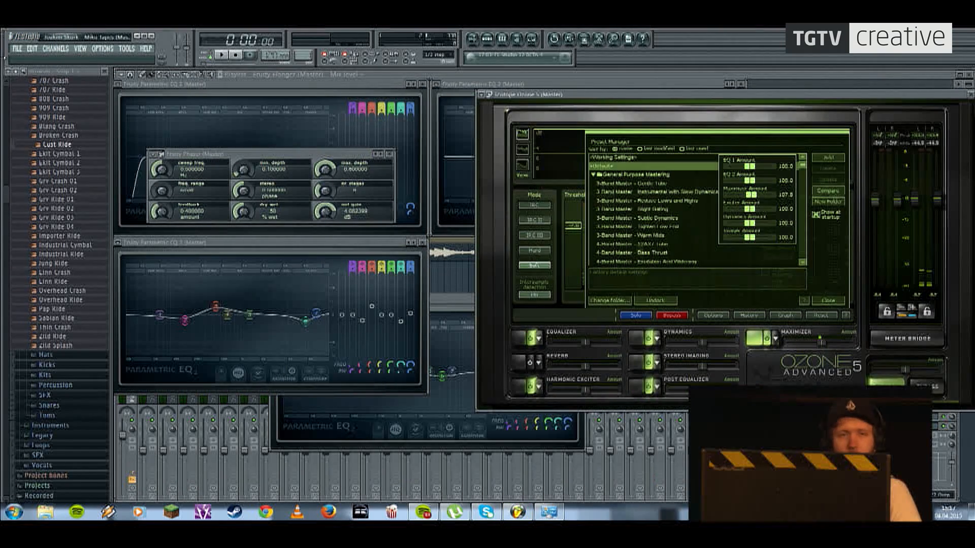
Step: Open the recent Lost Tapes back project and dismiss the Massive plugin errors while it loads
click(17, 48)
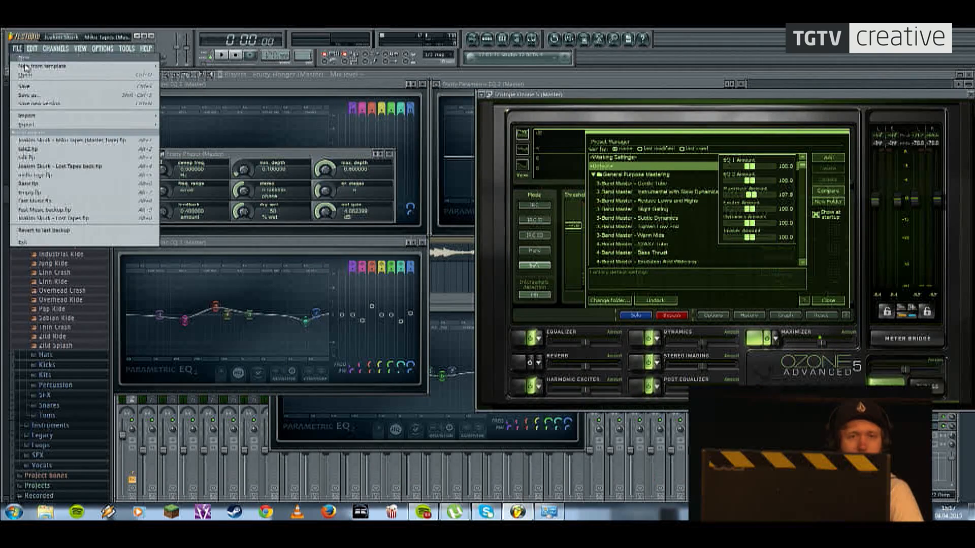
click(92, 166)
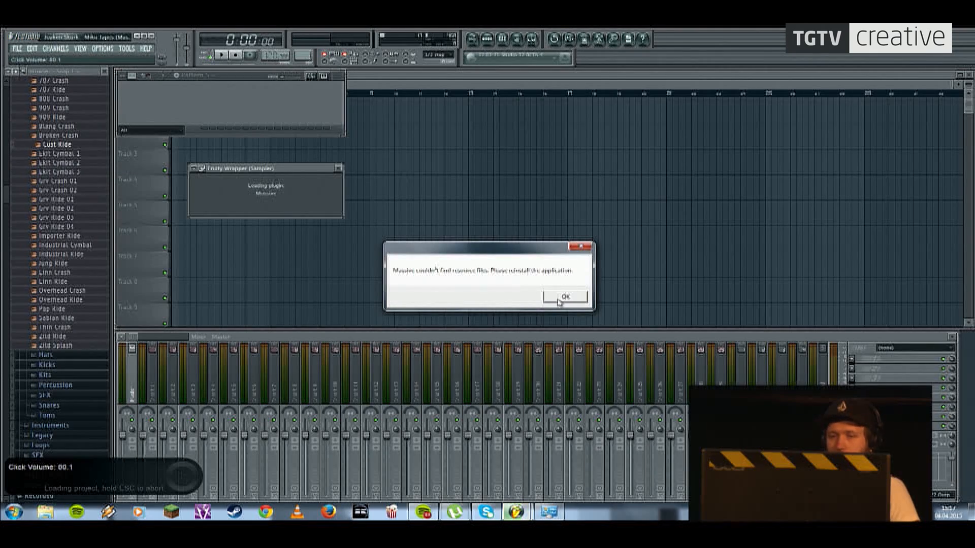
click(560, 299)
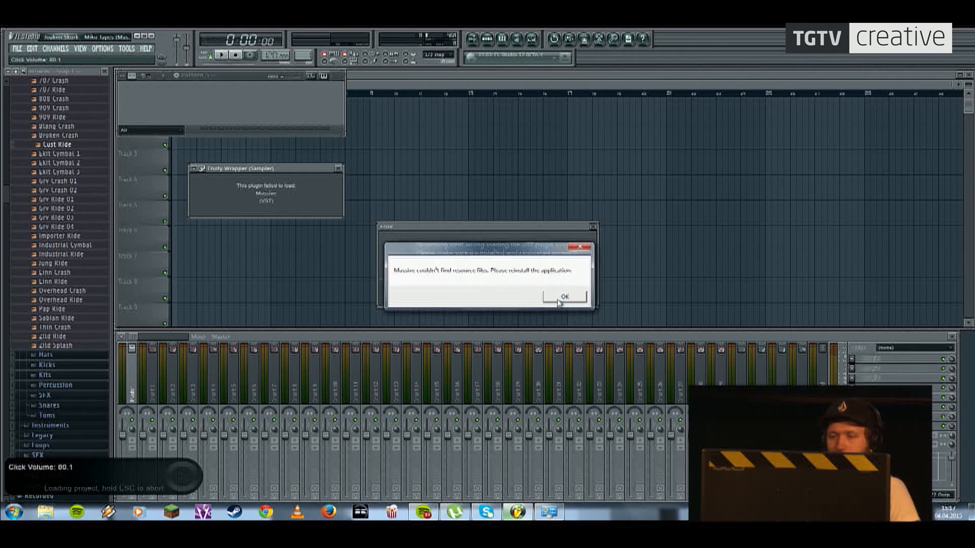
click(562, 298)
click(573, 295)
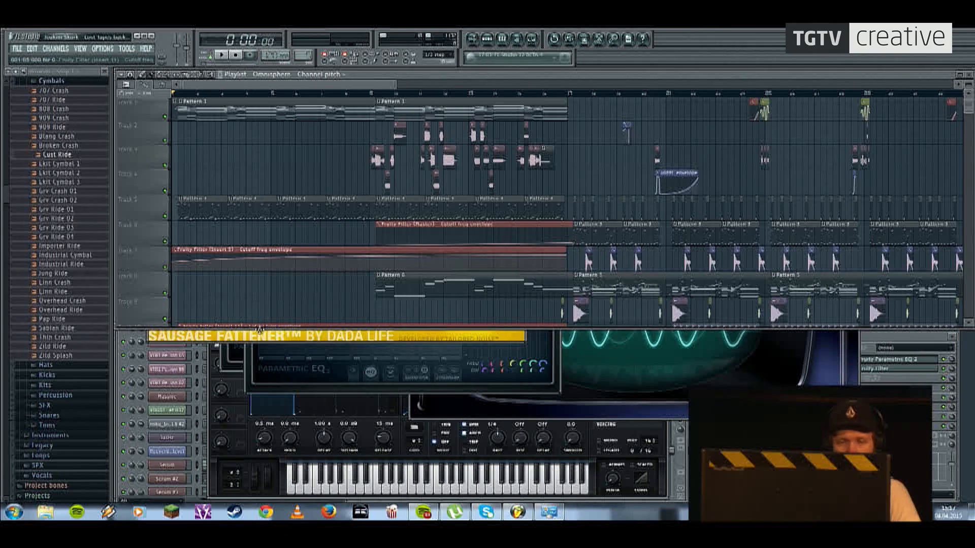
Step: Maximize the playlist, look through the full arrangement of the Lost Tapes project and open a pattern's Bleep notes
double_click(864, 76)
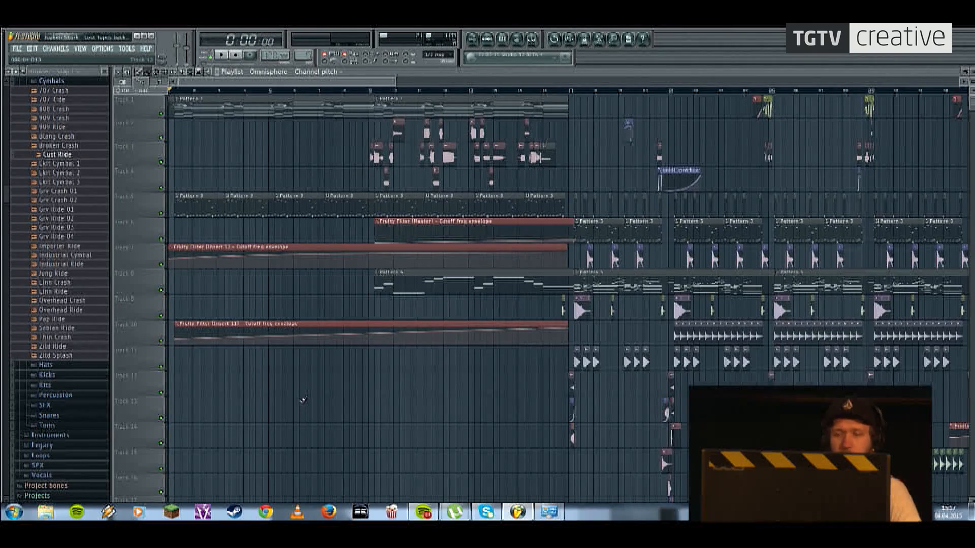
scroll(303, 400, down, 6)
scroll(389, 331, down, 5)
scroll(383, 292, up, 1)
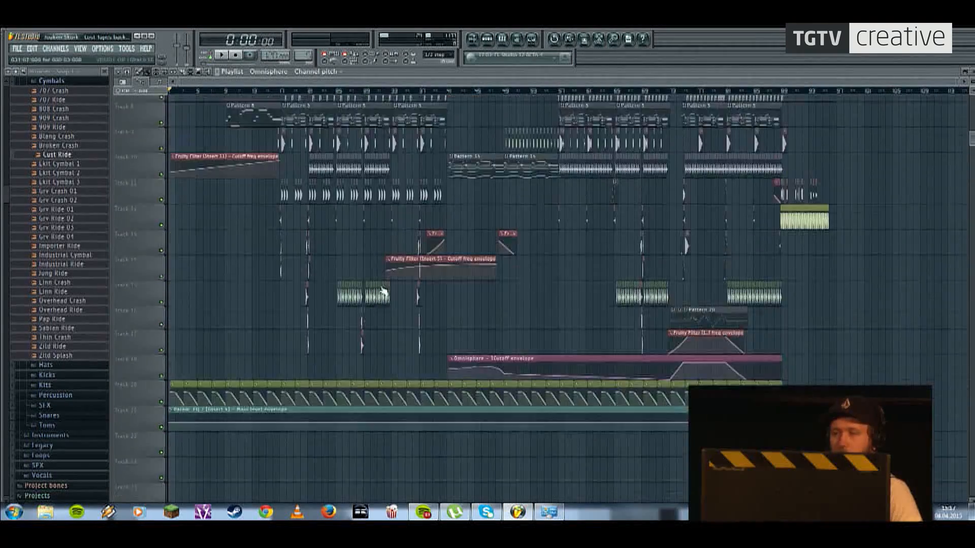
scroll(384, 292, up, 5)
double_click(292, 287)
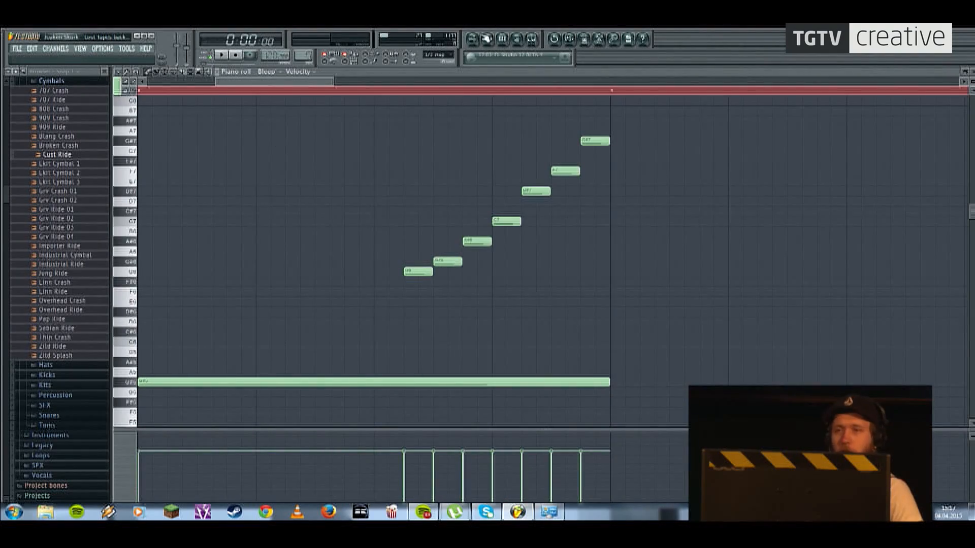
Step: Examine the project's channel list and play Pattern 5 to hear its layered Serum channels
key(F6)
scroll(261, 260, down, 15)
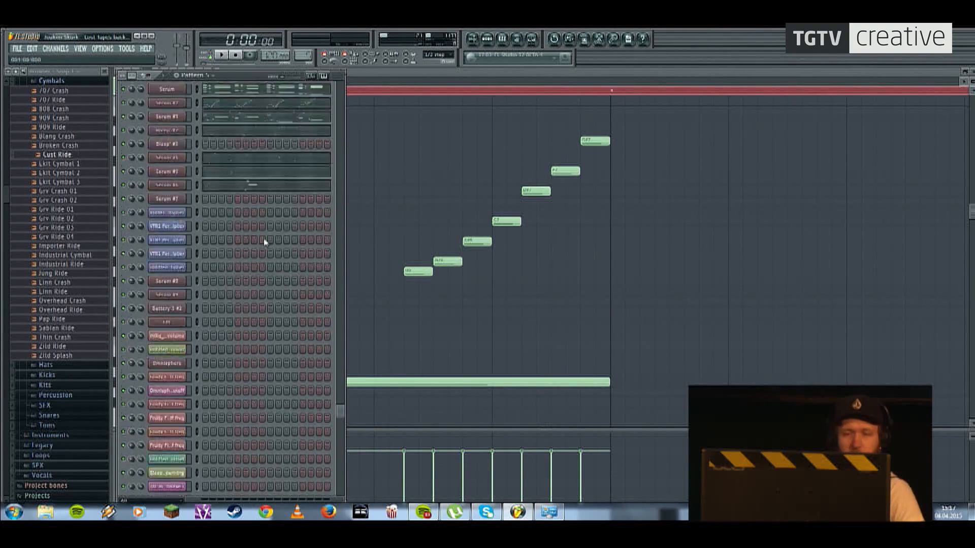
scroll(251, 294, up, 10)
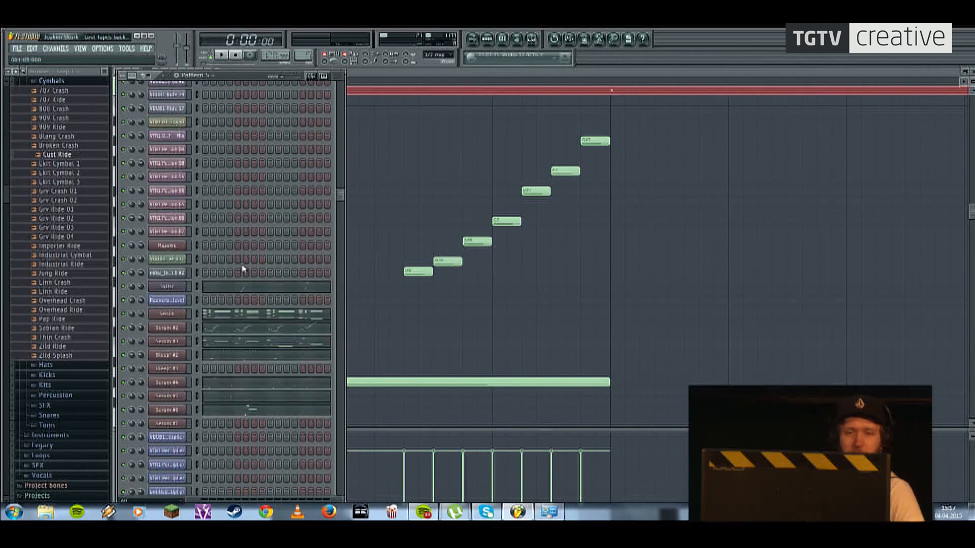
click(222, 55)
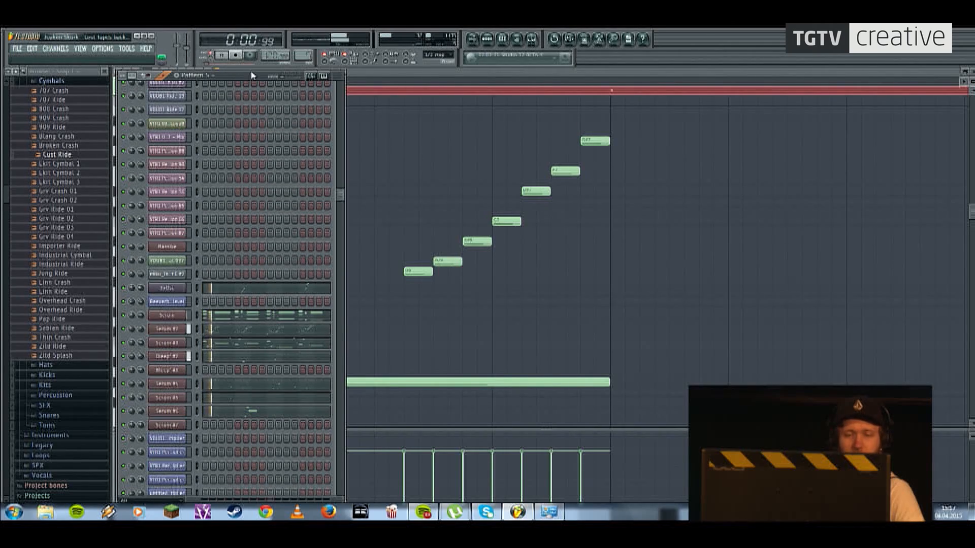
scroll(250, 262, down, 6)
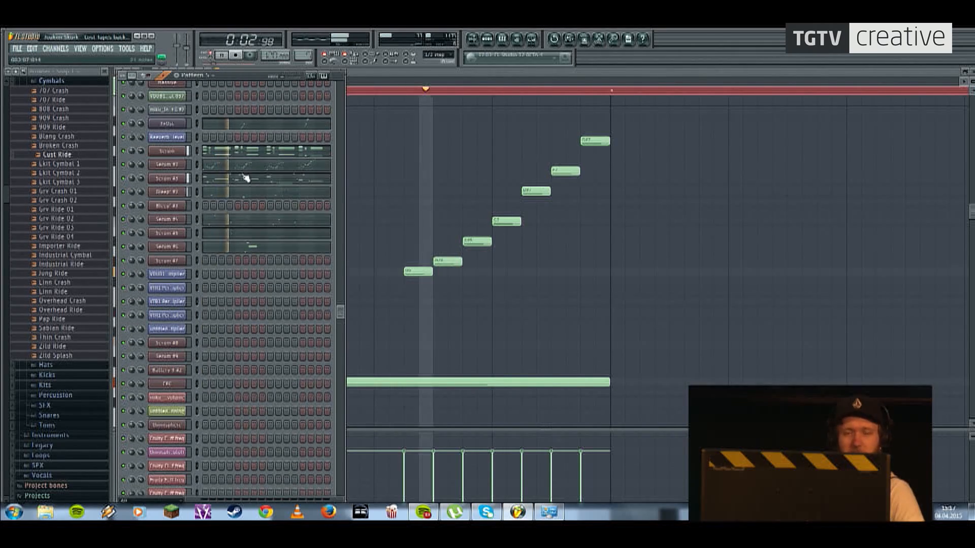
click(240, 56)
scroll(245, 219, up, 6)
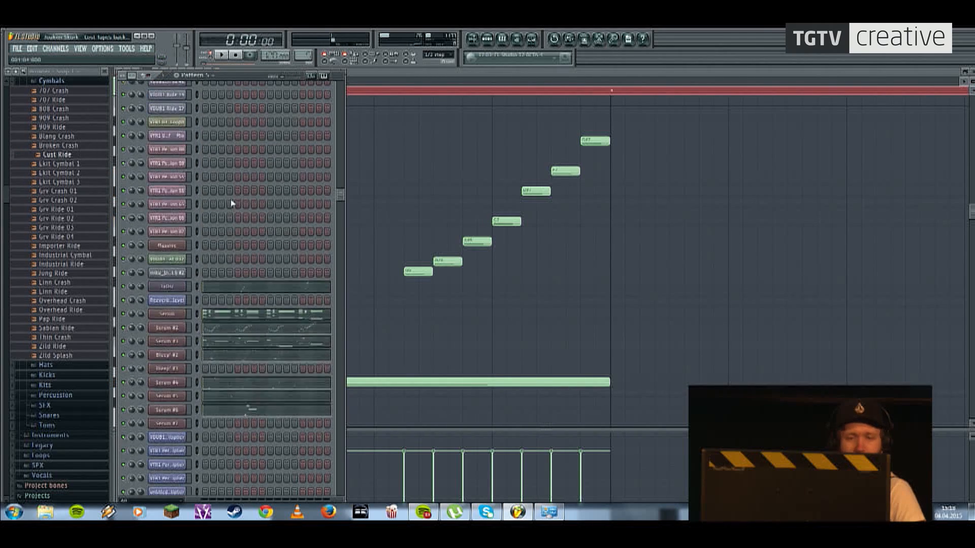
click(17, 49)
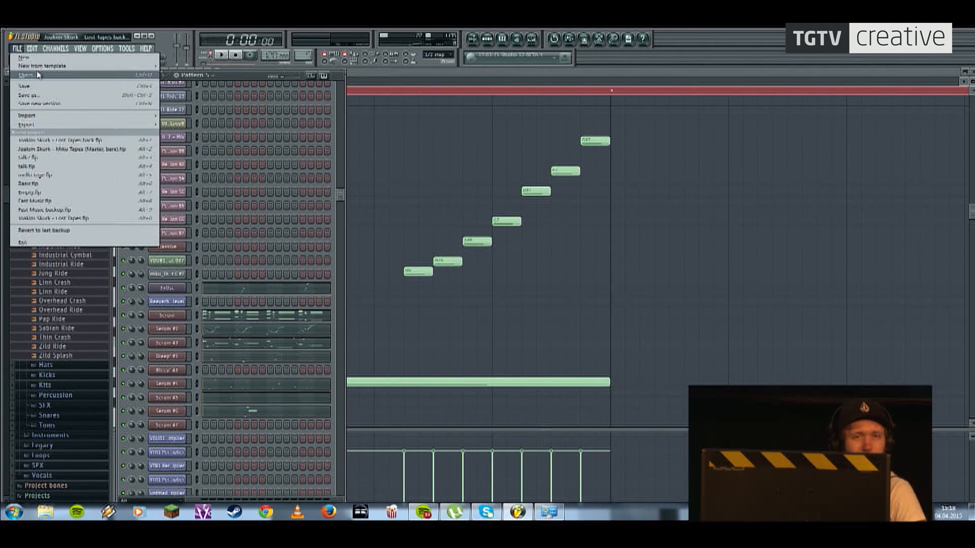
click(38, 75)
click(535, 293)
key(Escape)
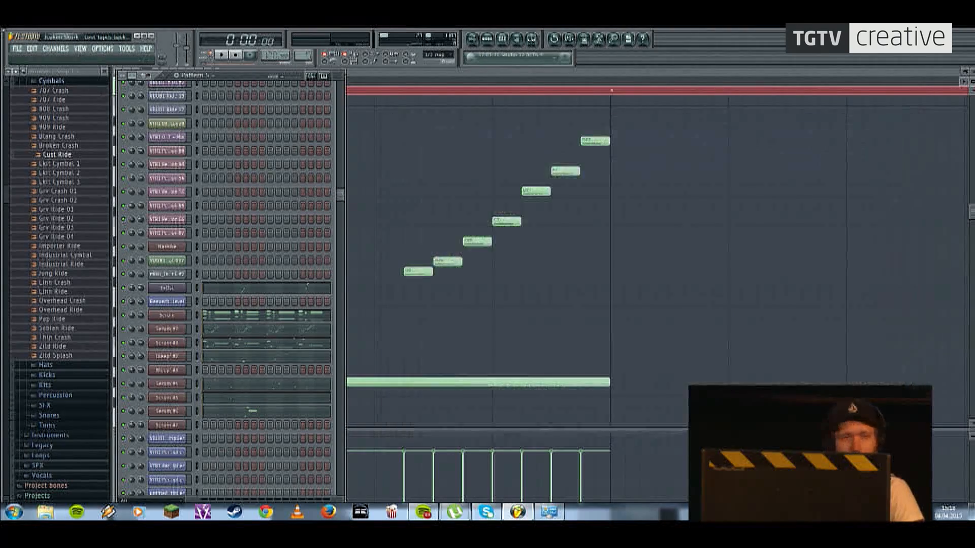
Step: Reopen the recent talk2 project and play its arrangement from just before bar 9
click(17, 49)
click(68, 160)
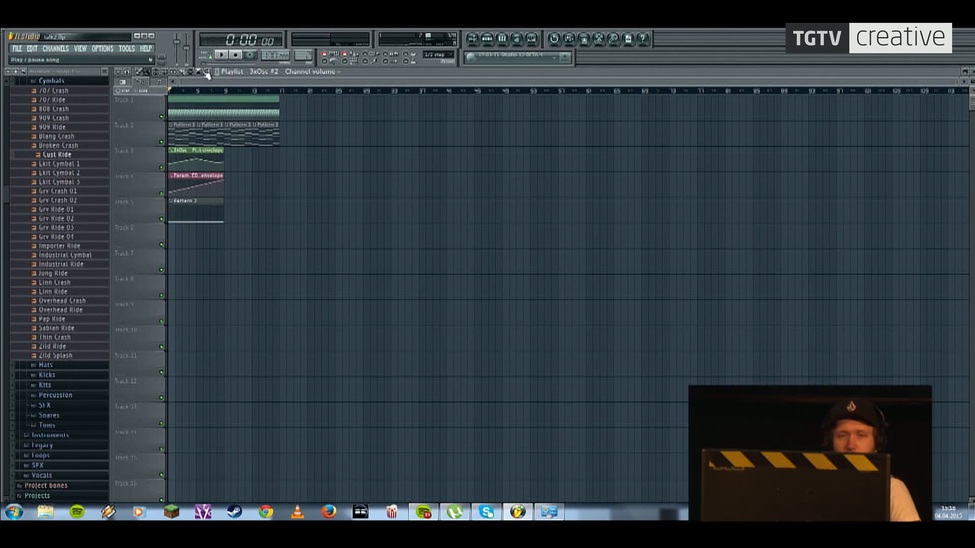
click(224, 56)
click(218, 91)
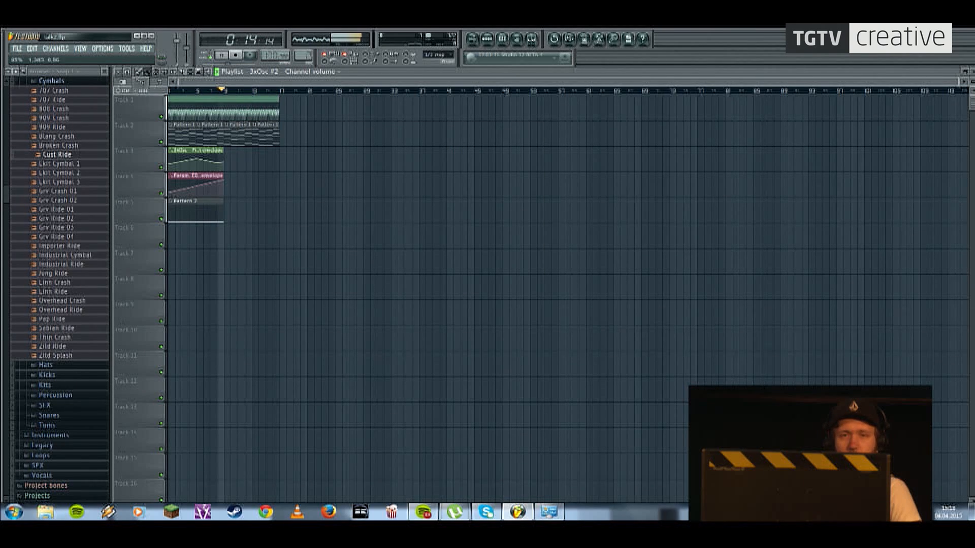
click(243, 56)
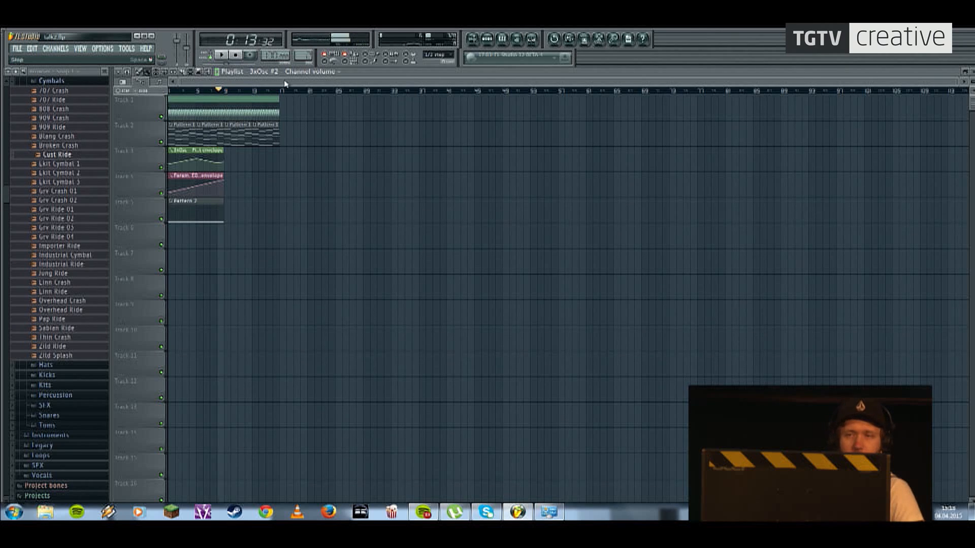
Step: Add Fruity Delay Bank to the second effect slot of mixer insert 7, used by 3xOsc #3
key(F6)
click(167, 178)
click(537, 43)
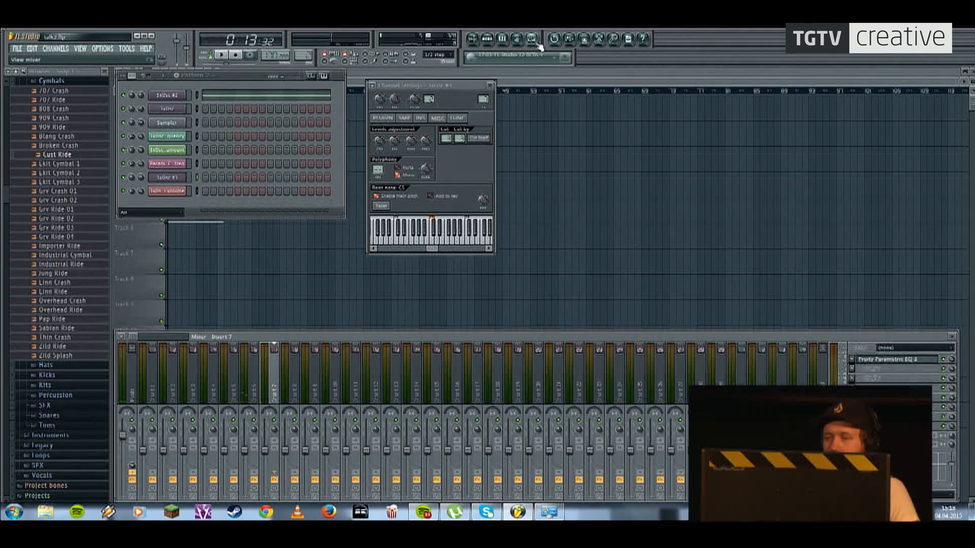
click(853, 369)
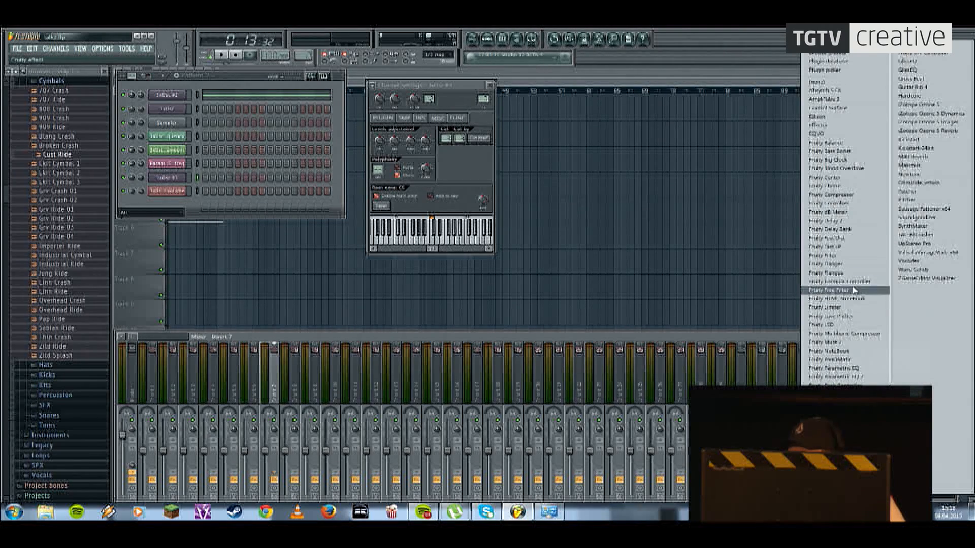
click(842, 229)
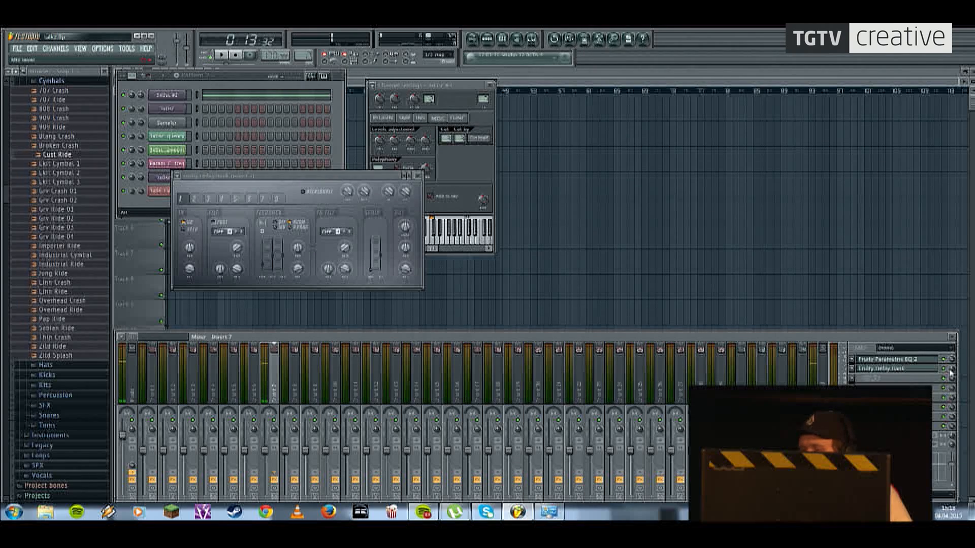
Step: Add Fruity Reeverb 2 to the third effect slot of insert 7 and load its Large Hall preset
click(854, 381)
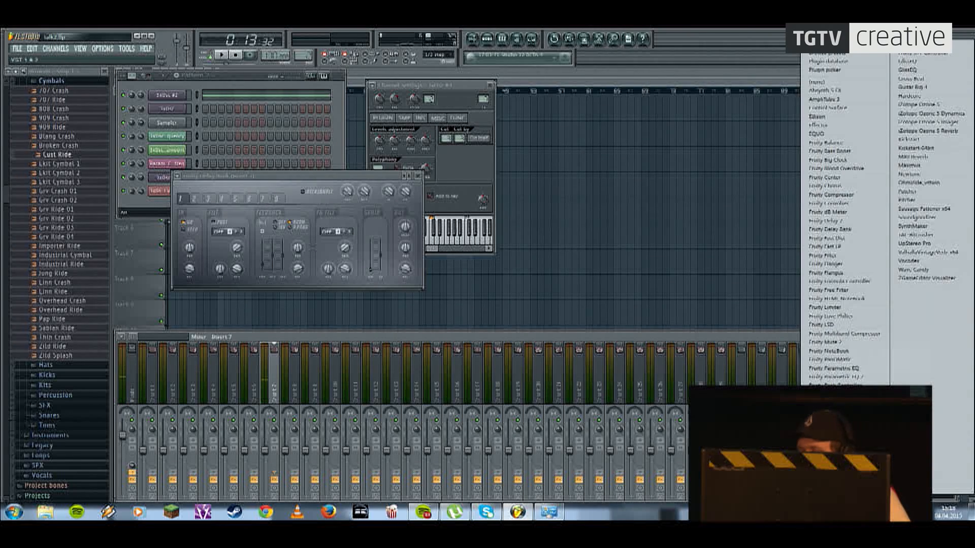
click(931, 260)
click(153, 155)
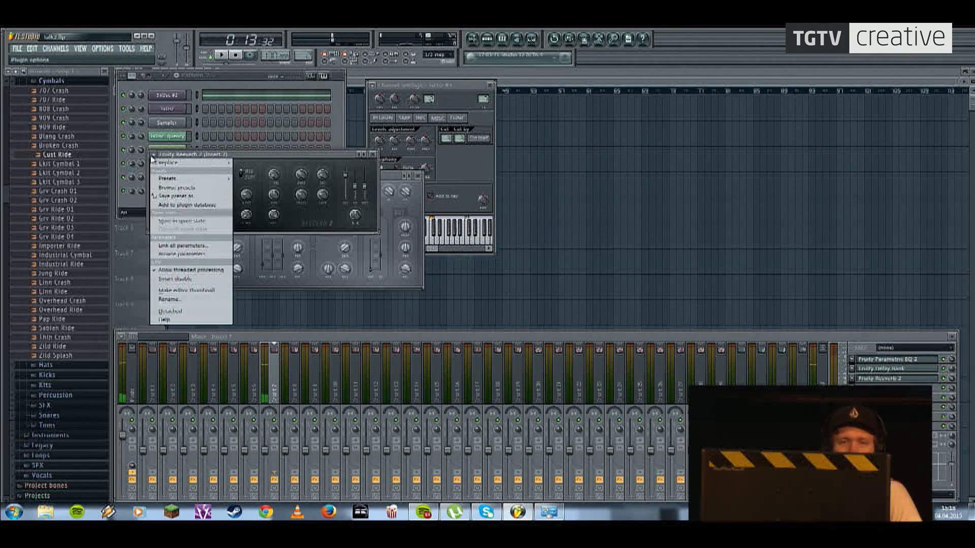
mouse_move(189, 178)
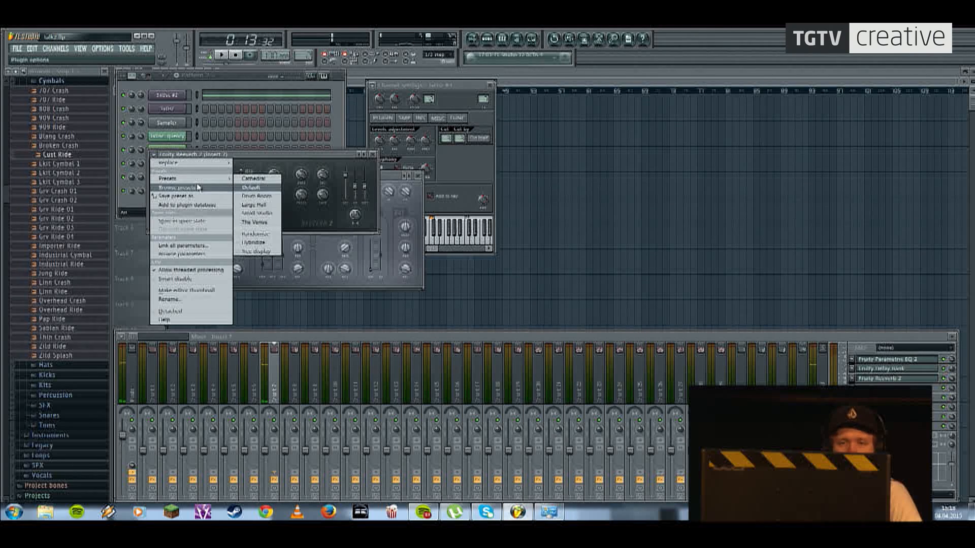
click(259, 206)
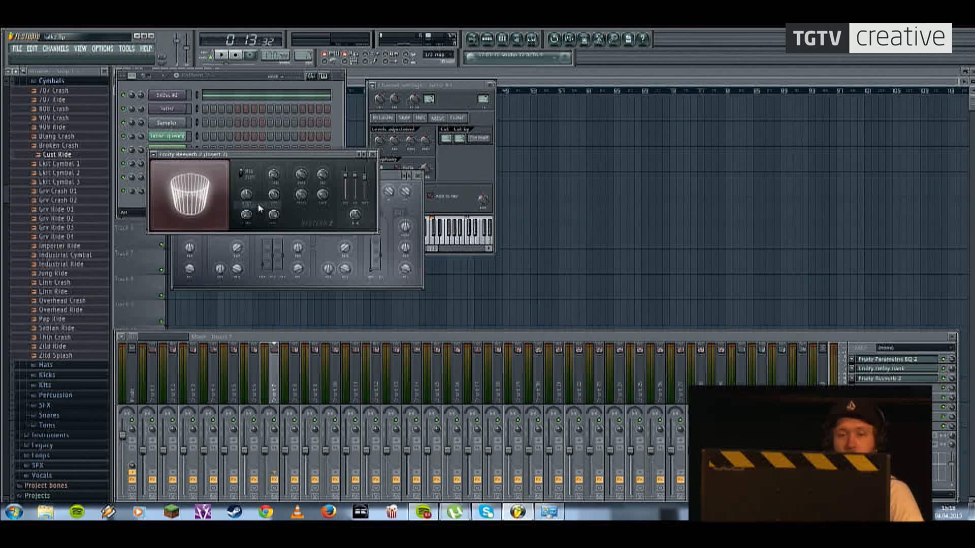
Step: Move the reverb window clear, lower its wet level and play the project to hear the mix
drag(267, 154, 236, 236)
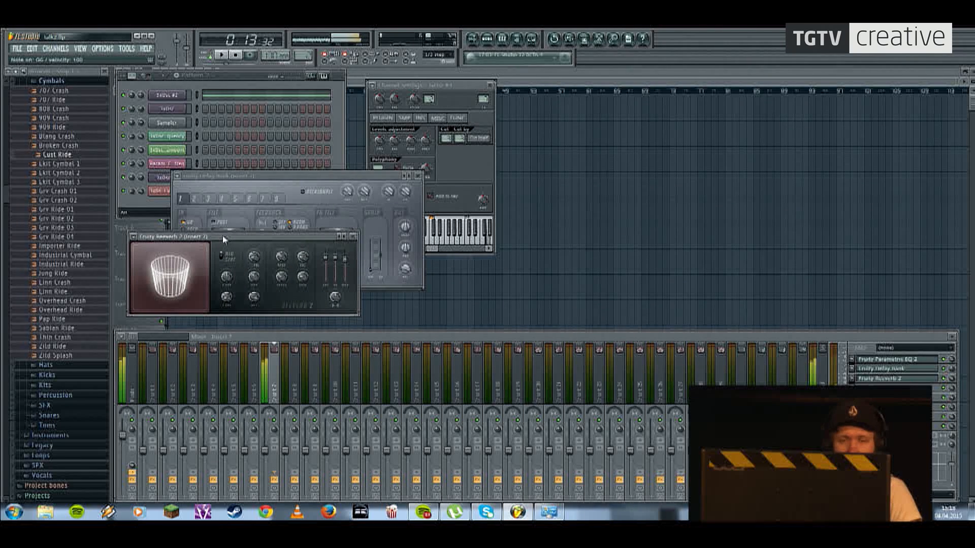
drag(346, 260, 345, 267)
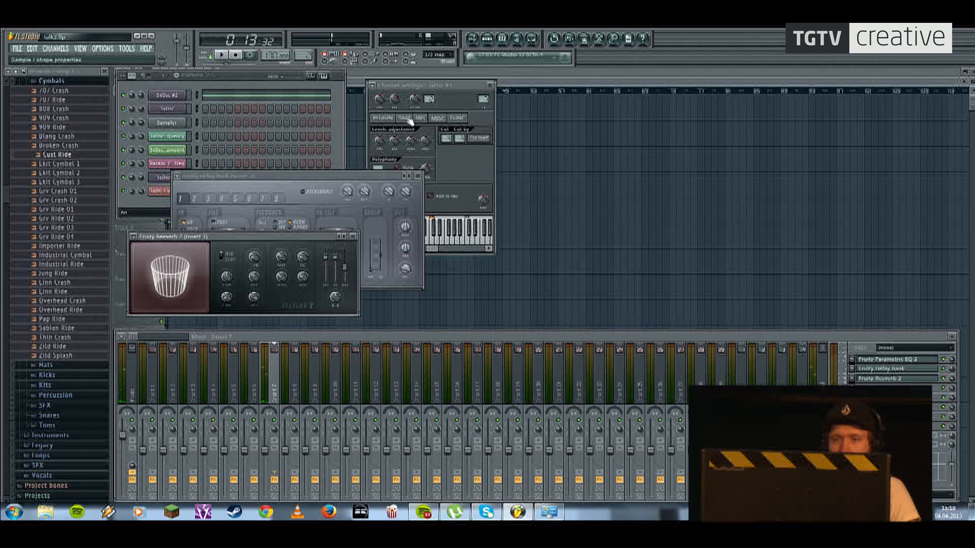
click(393, 140)
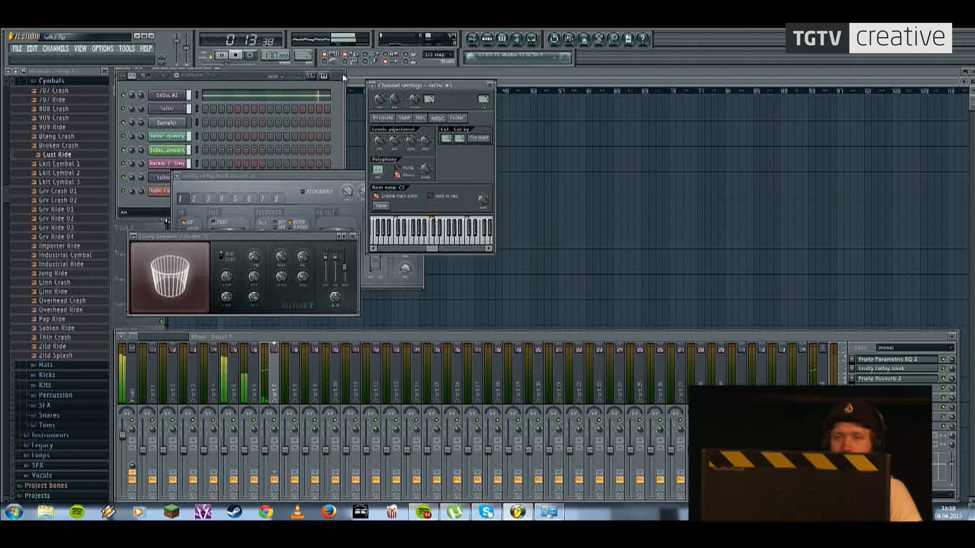
click(376, 70)
key(space)
key(space)
Step: Place a D5 note near the start of bar 1 in the 3xOsc #3 piano roll and shorten it
click(502, 39)
click(217, 211)
right_click(219, 211)
drag(173, 261, 175, 238)
scroll(673, 261, down, 4)
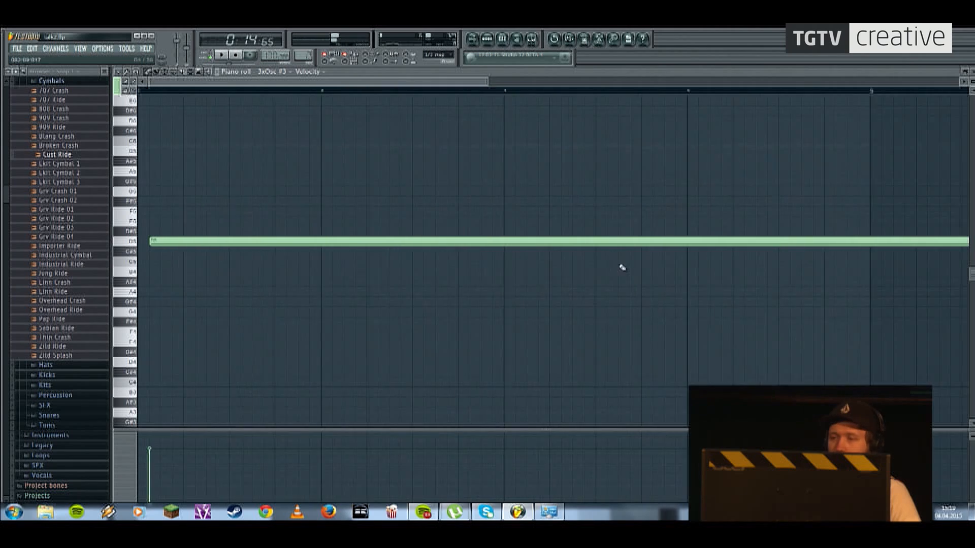
drag(654, 244, 153, 243)
scroll(233, 208, up, 3)
drag(234, 208, 261, 182)
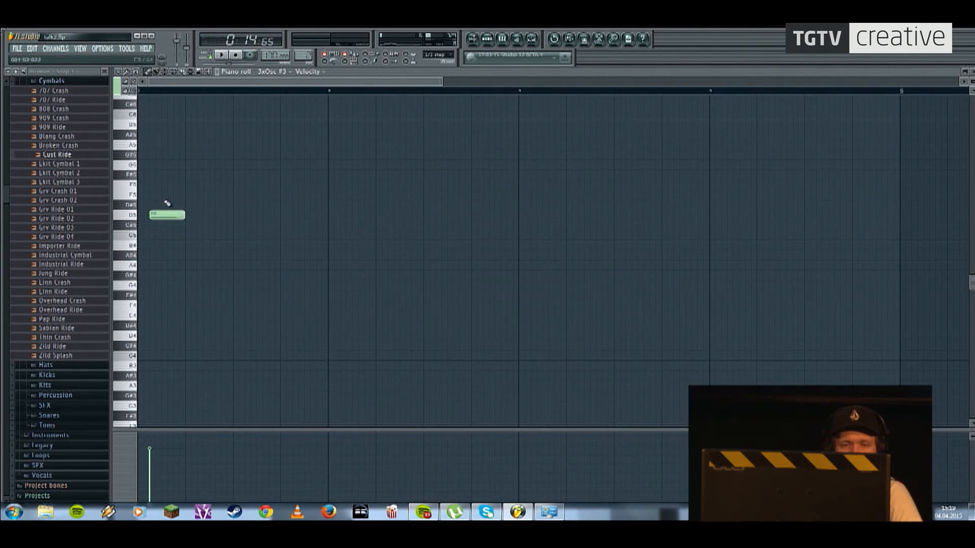
Step: Shift the D5 note slightly later in bar 1 and set the snap to Line
drag(154, 217, 166, 217)
right_click(153, 217)
click(439, 54)
click(440, 64)
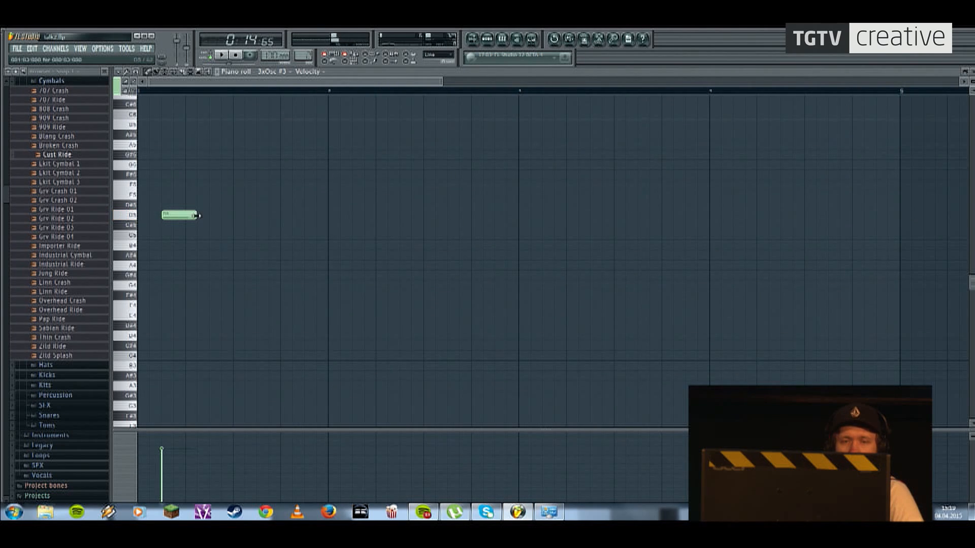
Step: Add short F#6, E6, F#5 and B5 notes after the D5 note within bar 1, checking them with playback
mouse_move(186, 123)
mouse_down()
mouse_move(186, 91)
mouse_move(186, 112)
mouse_up()
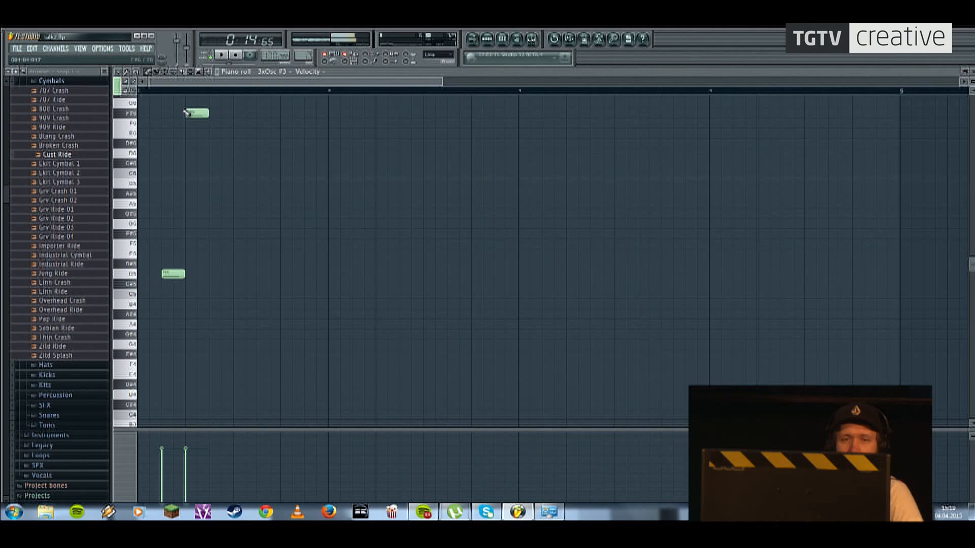
click(208, 134)
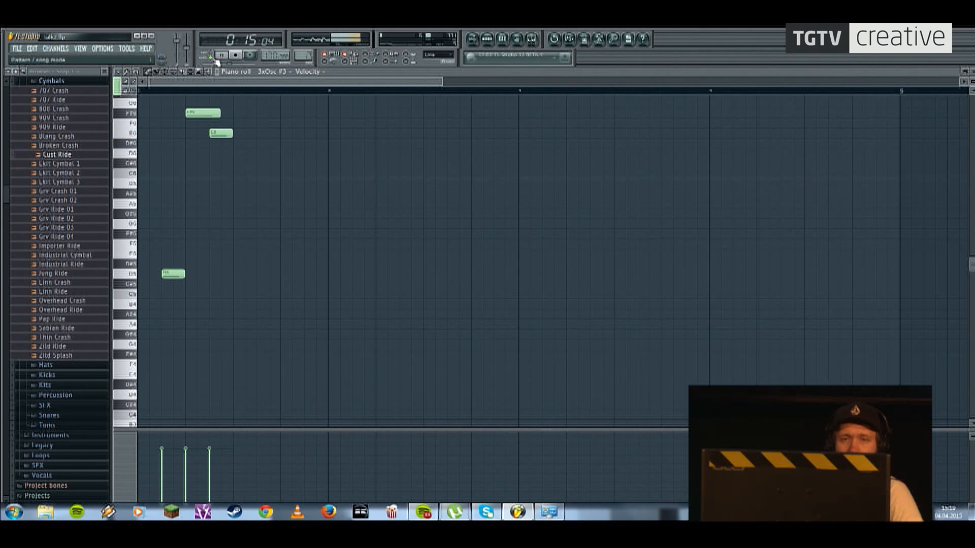
key(space)
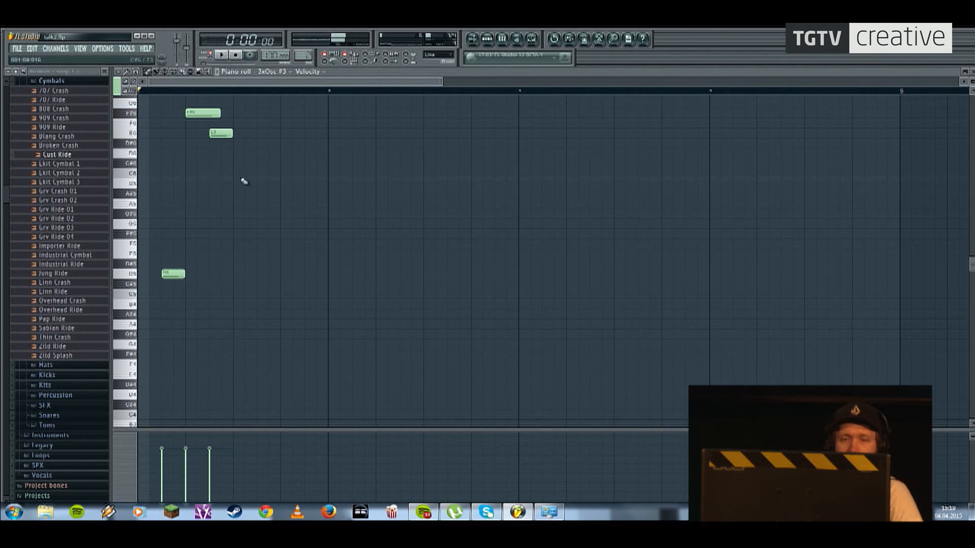
click(258, 225)
drag(259, 238, 260, 235)
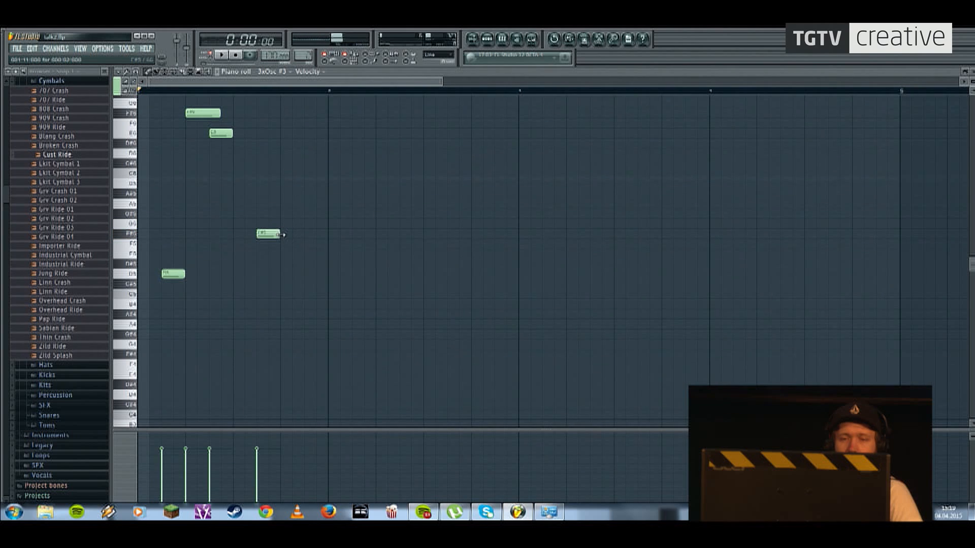
drag(292, 174, 278, 188)
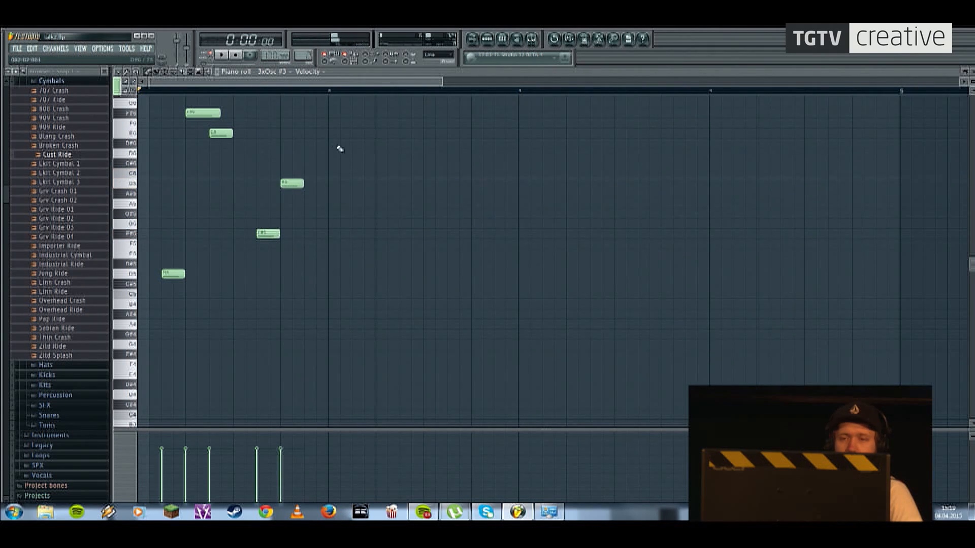
Step: Cut the five melody notes and paste them into another pattern of the 3xOsc #3 channel
key(space)
drag(399, 102, 96, 295)
key(ctrl+x)
right_click(306, 56)
click(377, 69)
key(ctrl+v)
click(237, 56)
Step: Add a very short D6 note early in bar 2 of the melody, checking it with playback
key(space)
ctrl+click(306, 132)
scroll(304, 130, down, 2)
key(space)
drag(245, 184, 262, 184)
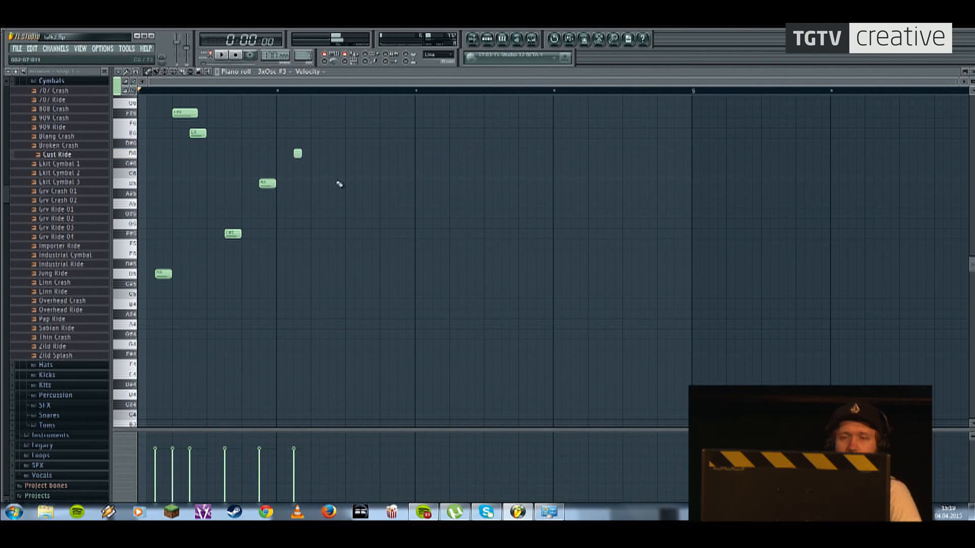
Step: Place a short C5 note near the start of bar 3, followed by slightly overlapping G6 and F#6 notes
click(421, 254)
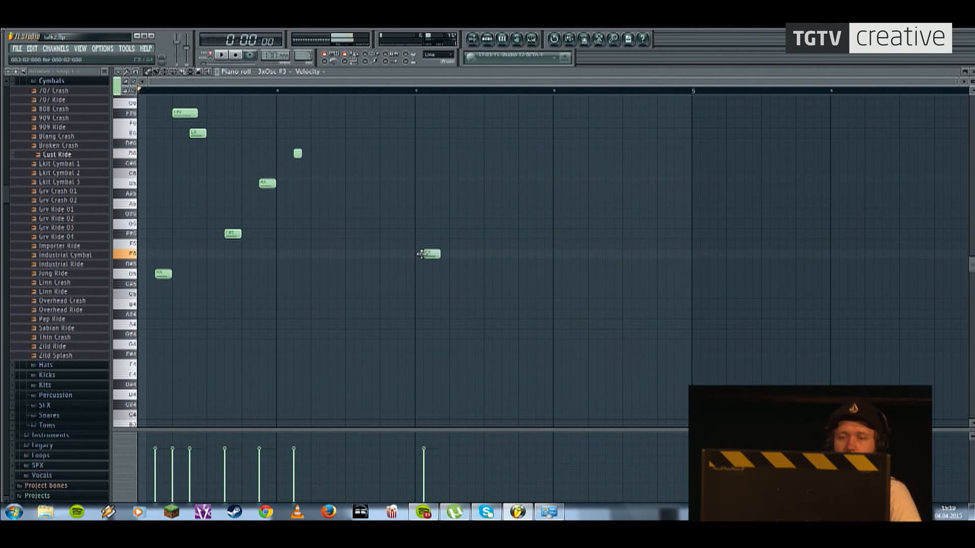
drag(430, 276, 426, 293)
drag(447, 131, 447, 97)
click(477, 123)
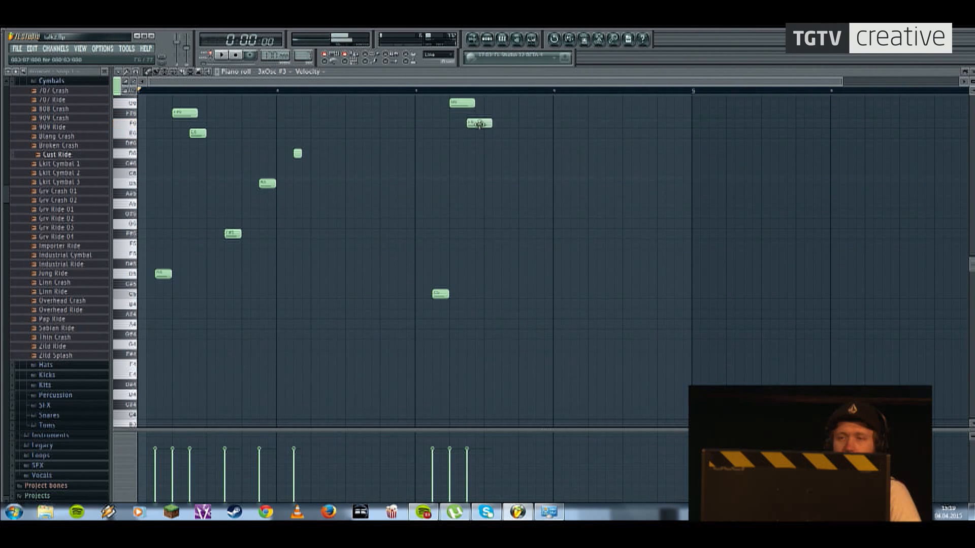
click(493, 115)
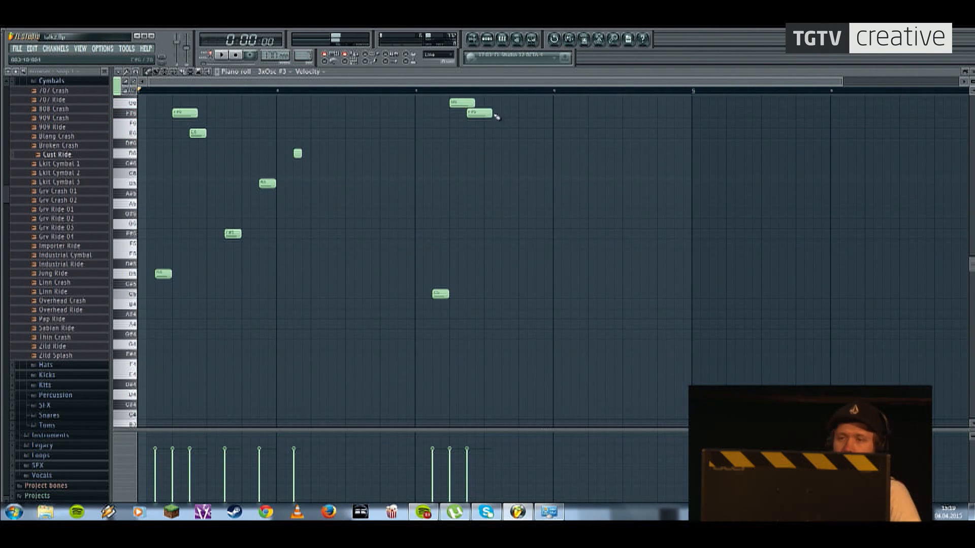
Step: Play the song from the playlist and listen to the melody against the other tracks
key(F5)
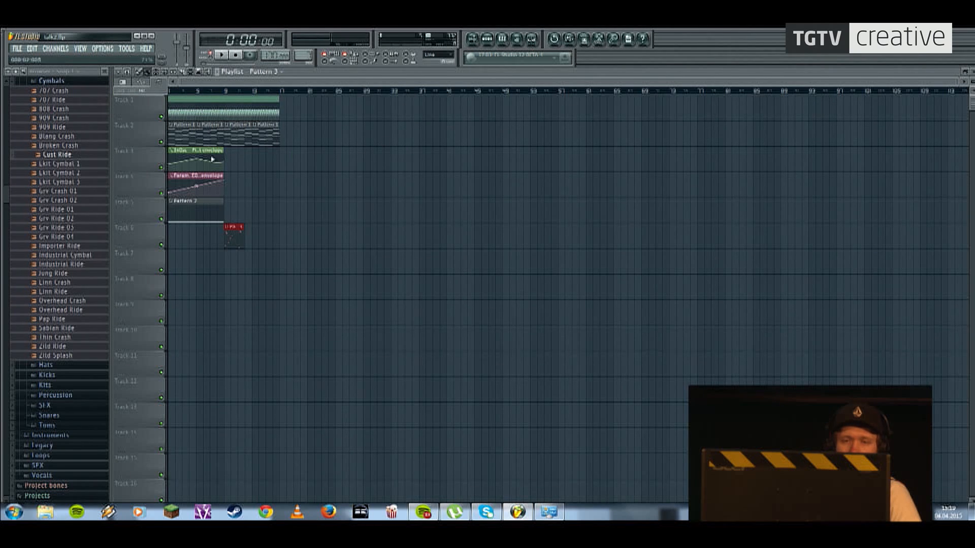
click(219, 56)
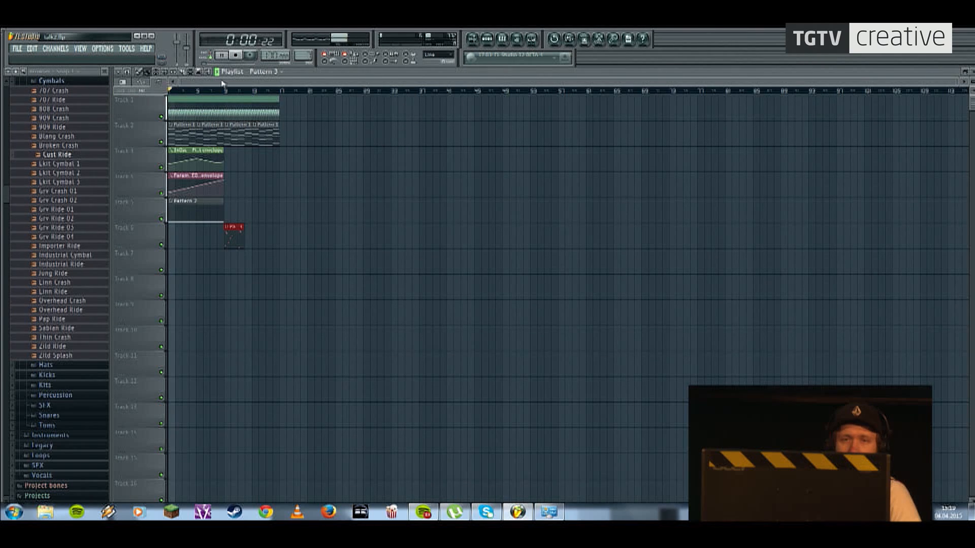
click(501, 40)
scroll(382, 218, down, 1)
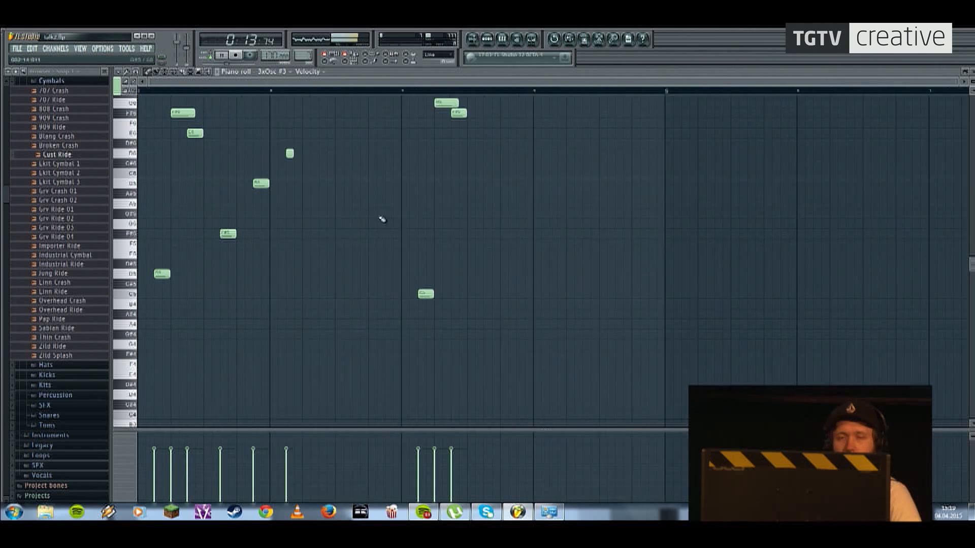
scroll(329, 231, up, 3)
scroll(327, 245, down, 3)
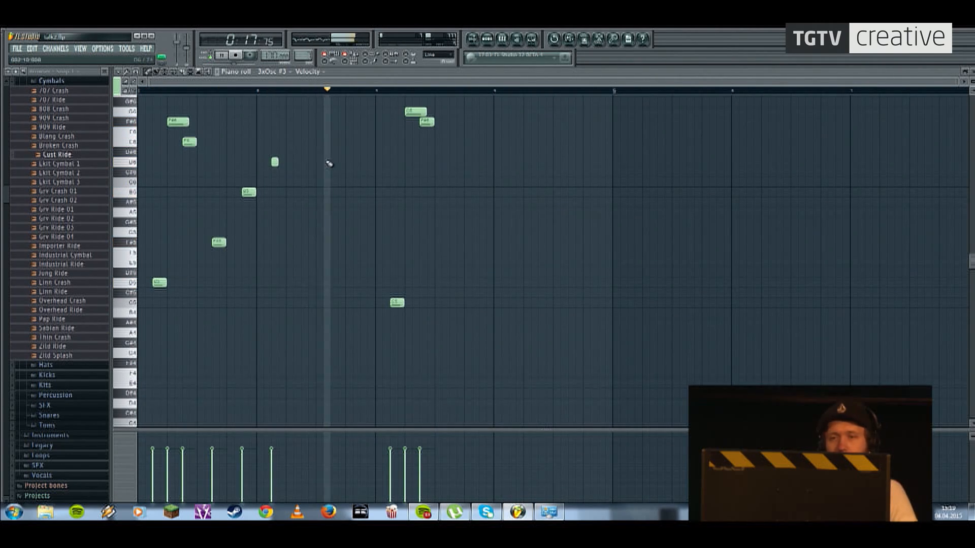
key(space)
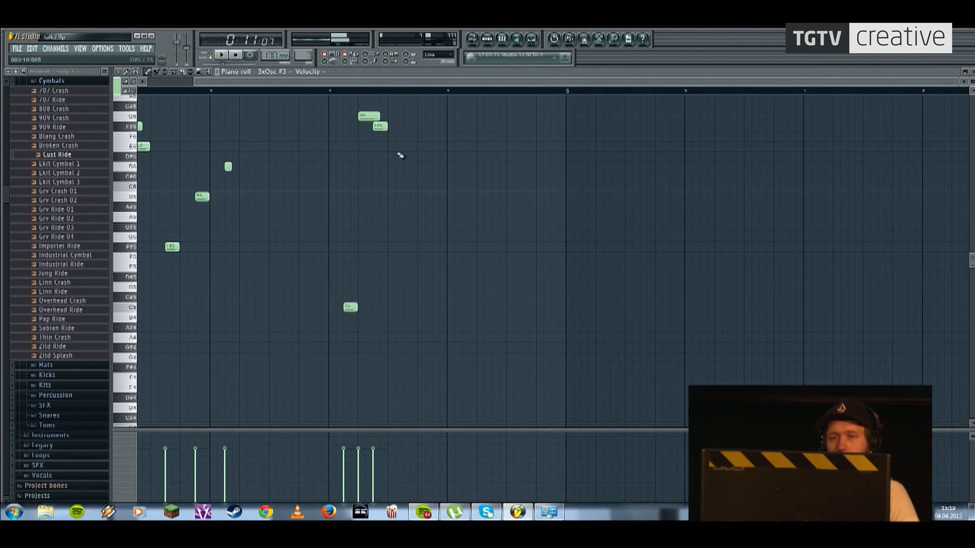
Step: Add D6 and E6 notes in the second half of bar 3 and a very short G6 note early in bar 4
mouse_move(404, 152)
mouse_down()
mouse_move(401, 173)
mouse_move(436, 147)
mouse_up()
click(469, 116)
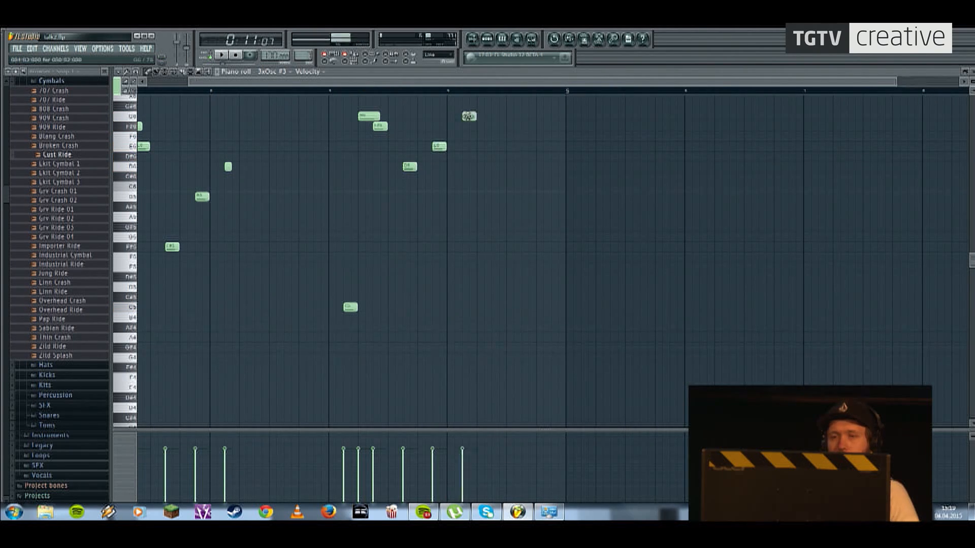
scroll(424, 188, down, 1)
drag(355, 182, 327, 213)
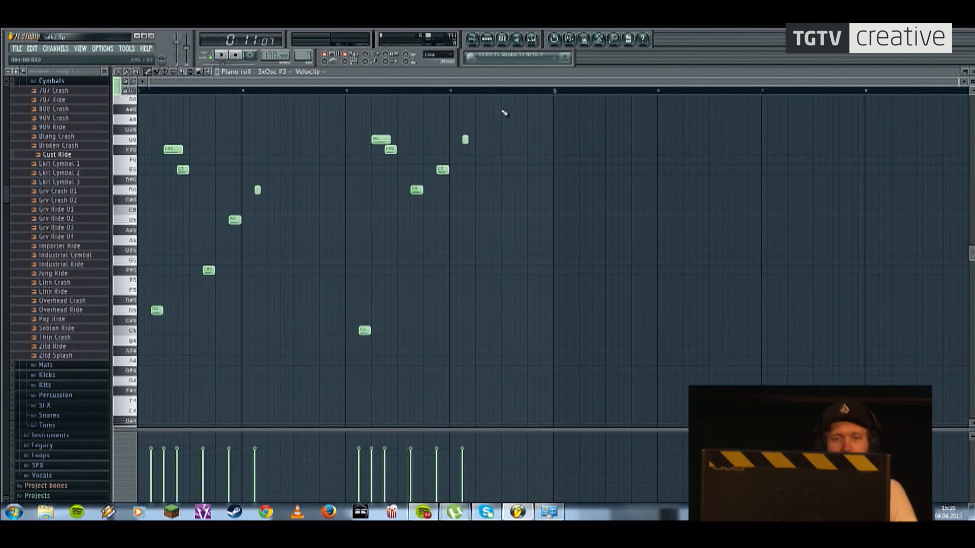
Step: Select all the melody notes and duplicate the four-bar phrase into bars 5 to 8
drag(508, 109, 144, 355)
ctrl+click(471, 277)
drag(471, 246, 421, 281)
drag(216, 292, 266, 283)
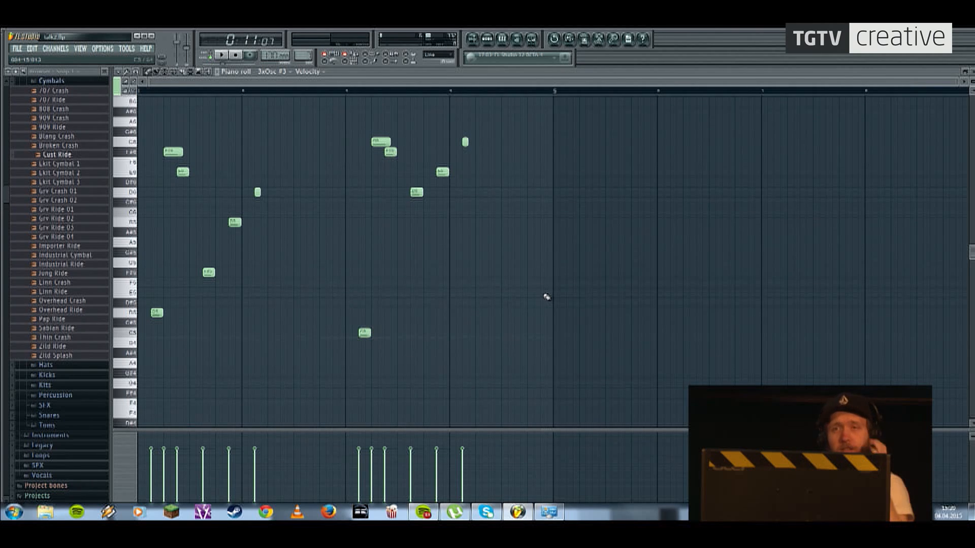
drag(519, 247, 569, 126)
key(ctrl+a)
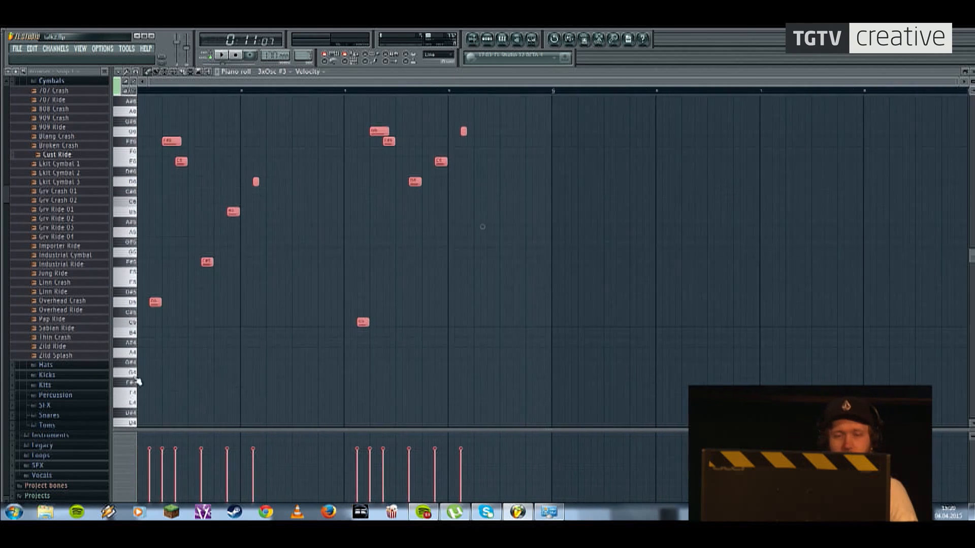
key(ctrl+b)
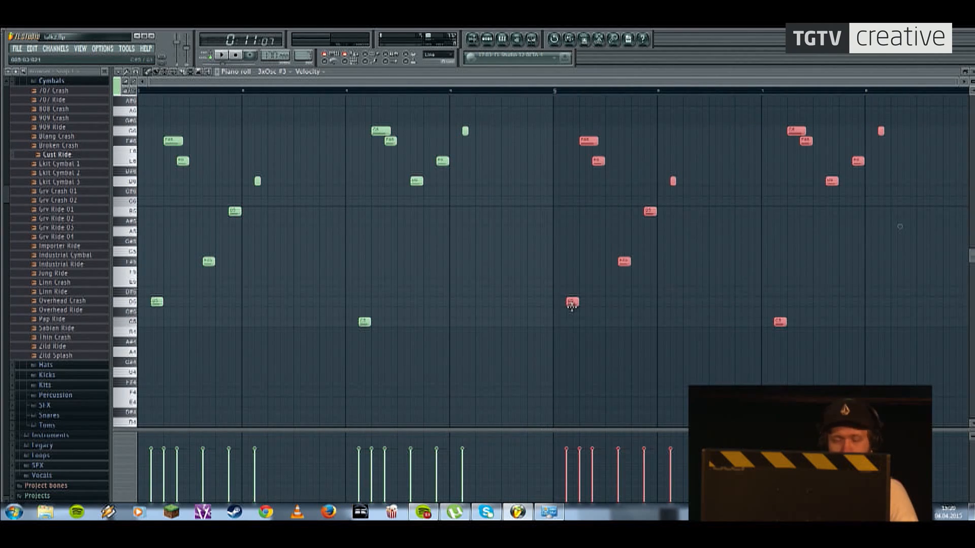
Step: Raise the copied F#5 note in bar 5 to F#6, keep the B5 after it and check the change with playback
ctrl+click(494, 261)
drag(495, 261, 411, 274)
key(space)
click(472, 92)
drag(482, 181, 407, 177)
key(space)
drag(461, 152, 460, 142)
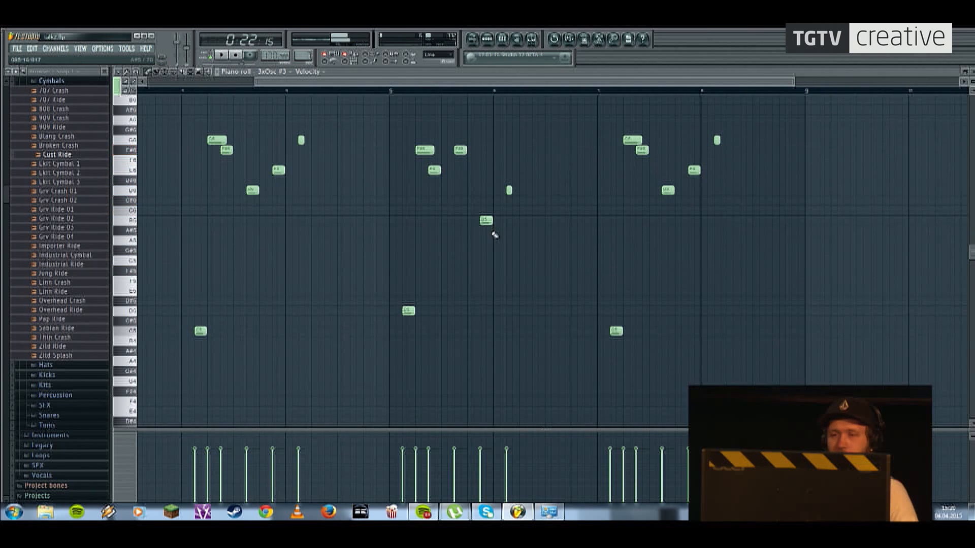
drag(487, 209, 488, 223)
key(space)
key(space)
Step: Rework the bar 7 notes to G6, F#6, D6, E6 and C6, lower the bar 8 note to G5 and play the result
drag(614, 332, 664, 166)
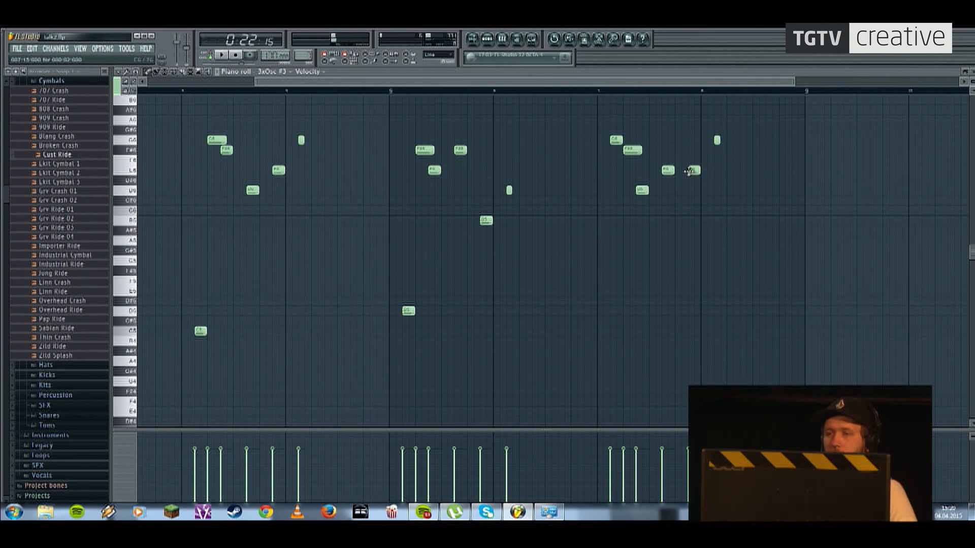
drag(697, 221, 689, 208)
drag(717, 140, 717, 260)
key(space)
scroll(502, 144, down, 2)
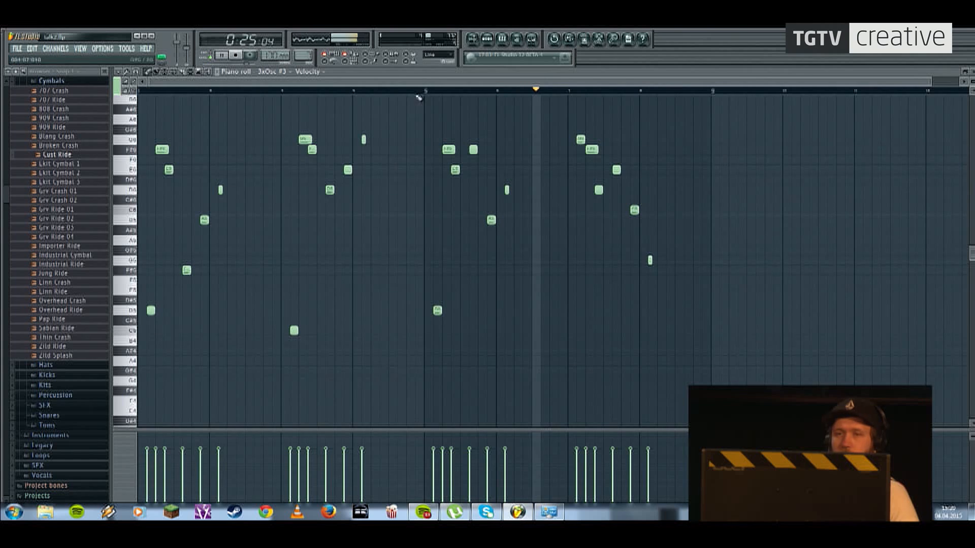
key(F5)
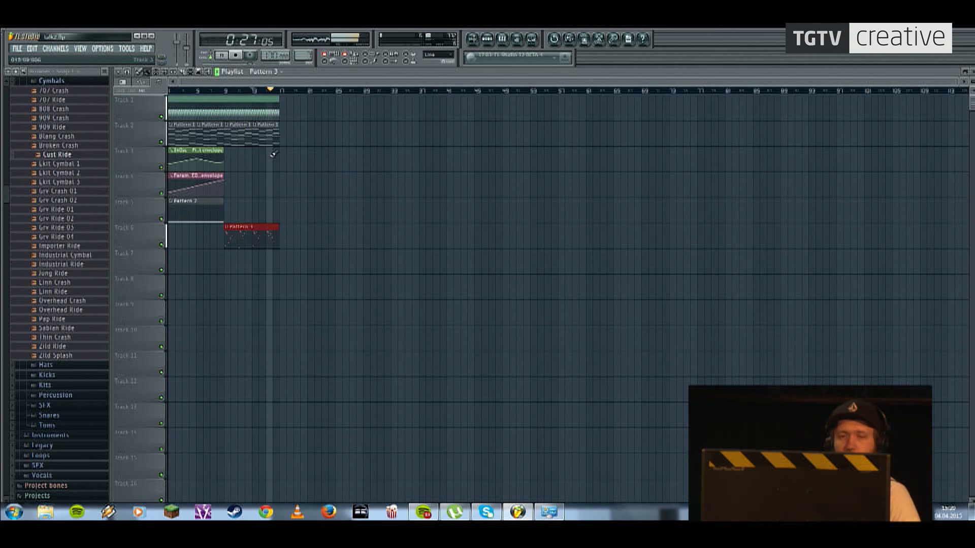
Step: Lower the last bar 7 note to B5 and end the phrase in bar 8 with stacked short E6 and D6 notes
click(502, 44)
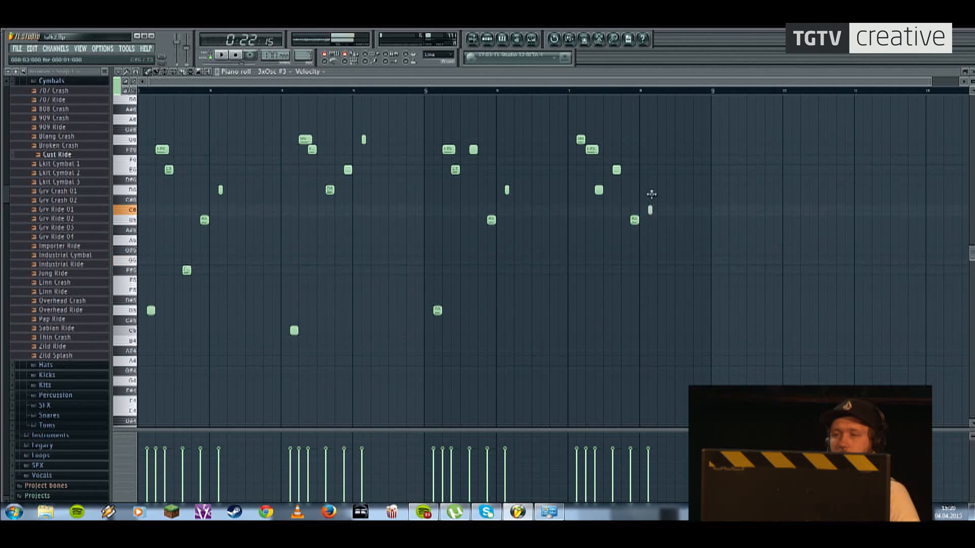
key(space)
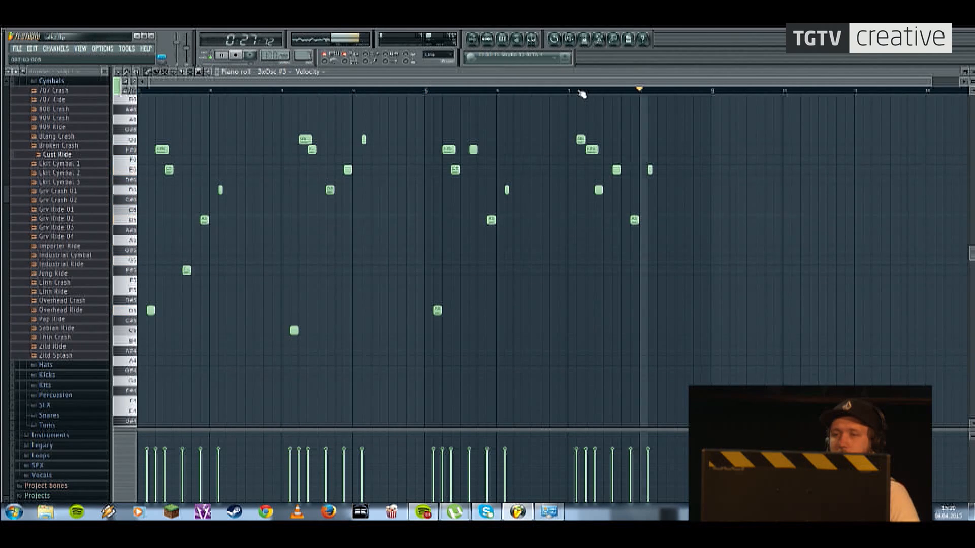
key(space)
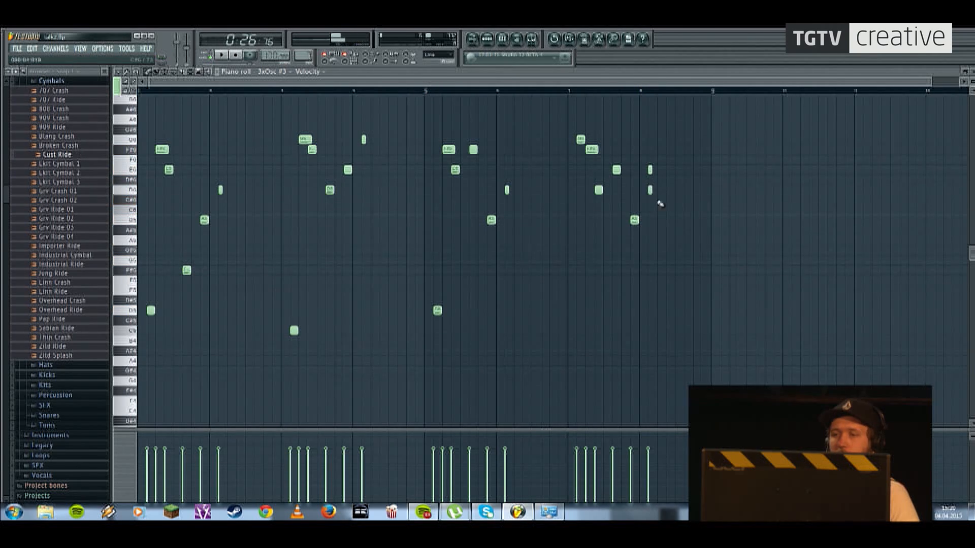
Step: Duplicate the Pattern 2 and Param. EQ 2 Band 3 freq envelope clips to bar 9 in the playlist and play that section
click(487, 40)
click(224, 92)
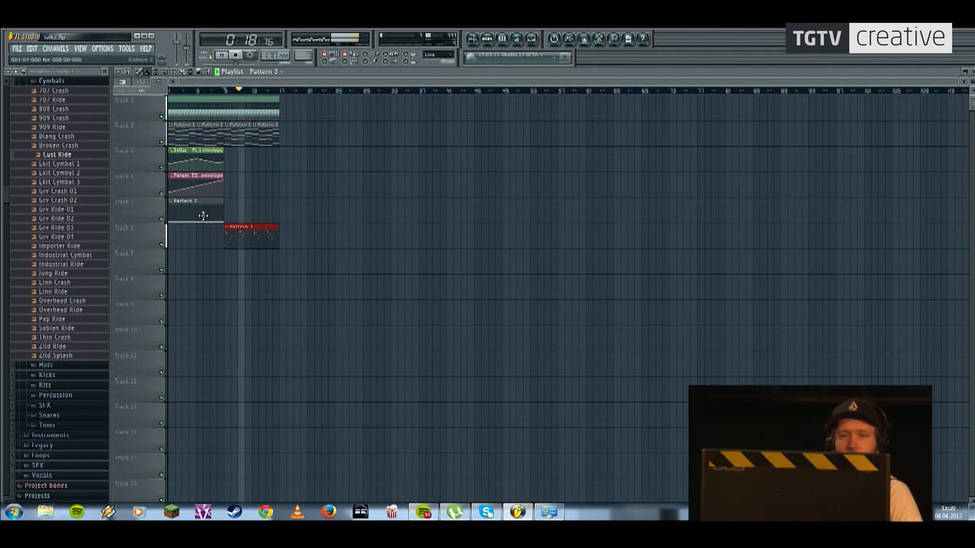
drag(233, 223, 170, 174)
key(ctrl+b)
click(231, 92)
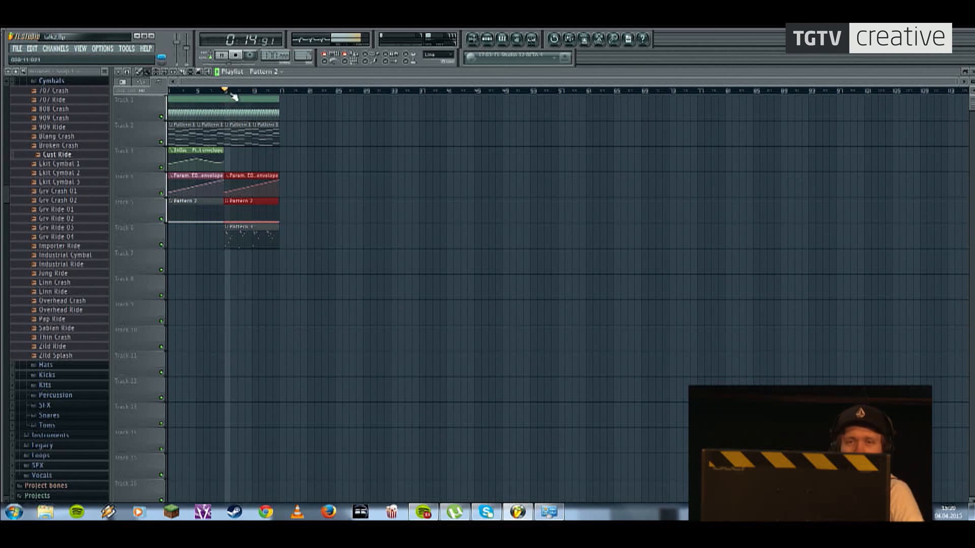
click(273, 93)
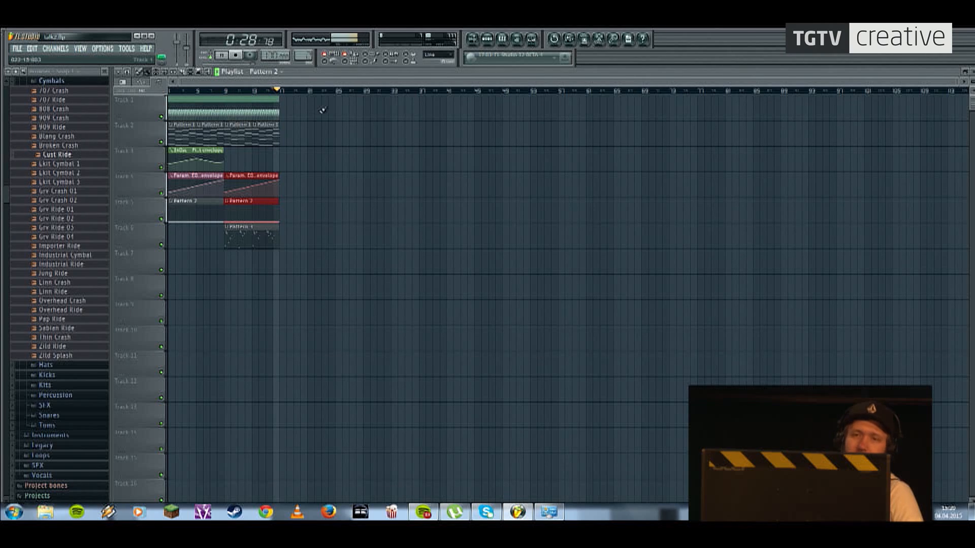
key(space)
click(299, 189)
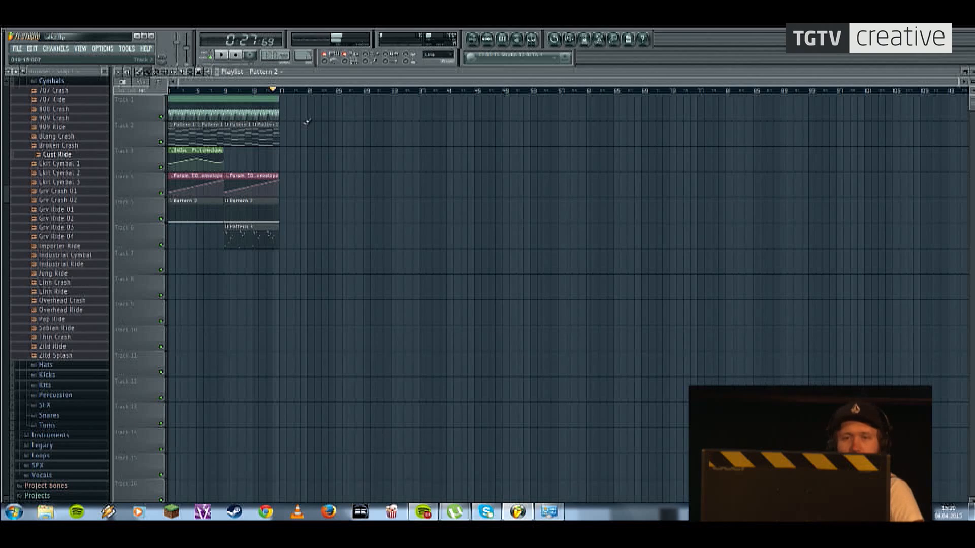
scroll(307, 122, up, 5)
scroll(464, 163, down, 2)
scroll(309, 140, up, 1)
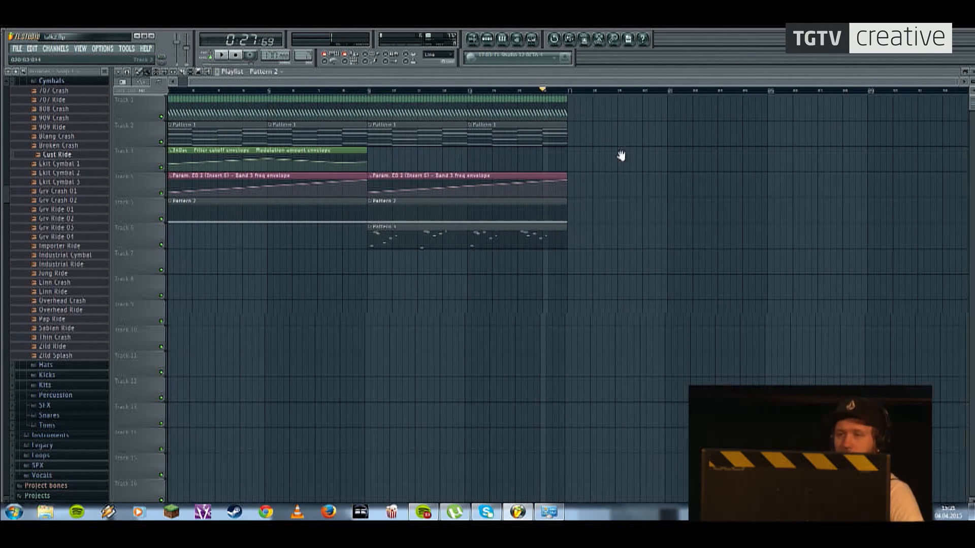
scroll(583, 126, right, 5)
key(space)
key(space)
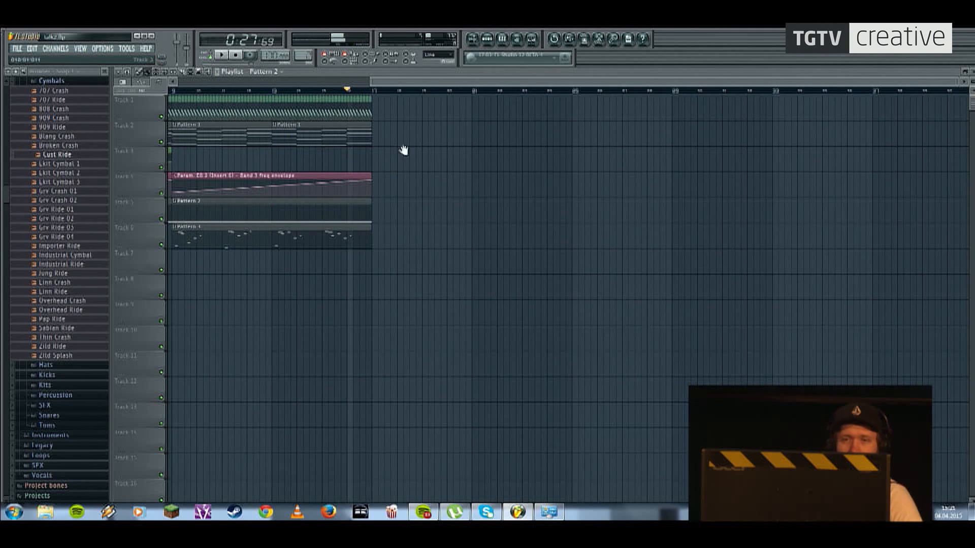
scroll(396, 155, left, 2)
click(426, 92)
click(429, 91)
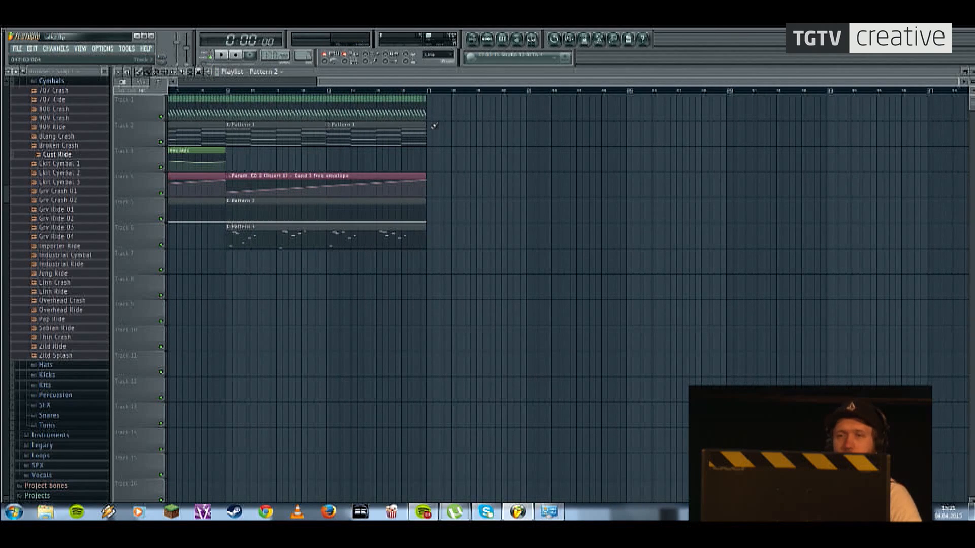
Step: Insert a Harmor synthesizer channel from the 3xOsc #3 channel and shift its plugin window slightly
click(483, 42)
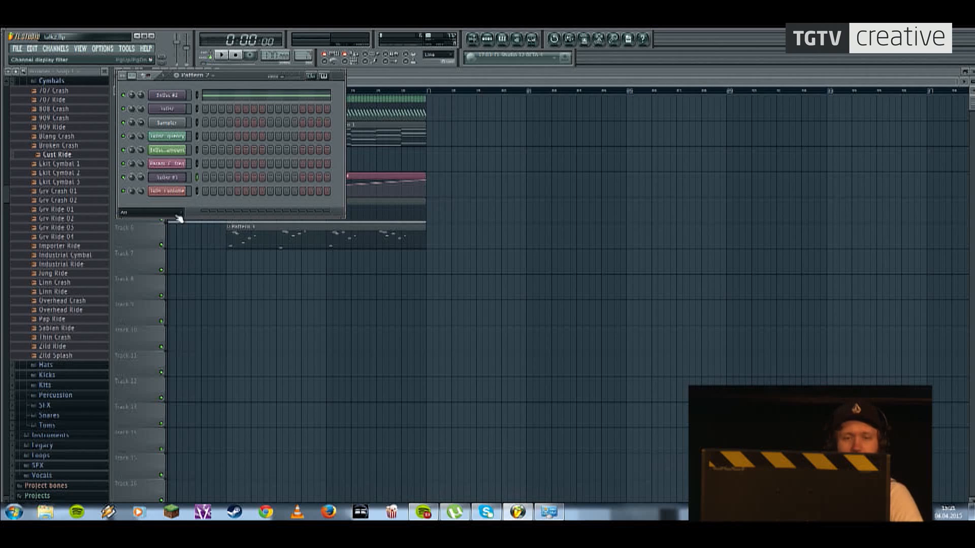
right_click(168, 182)
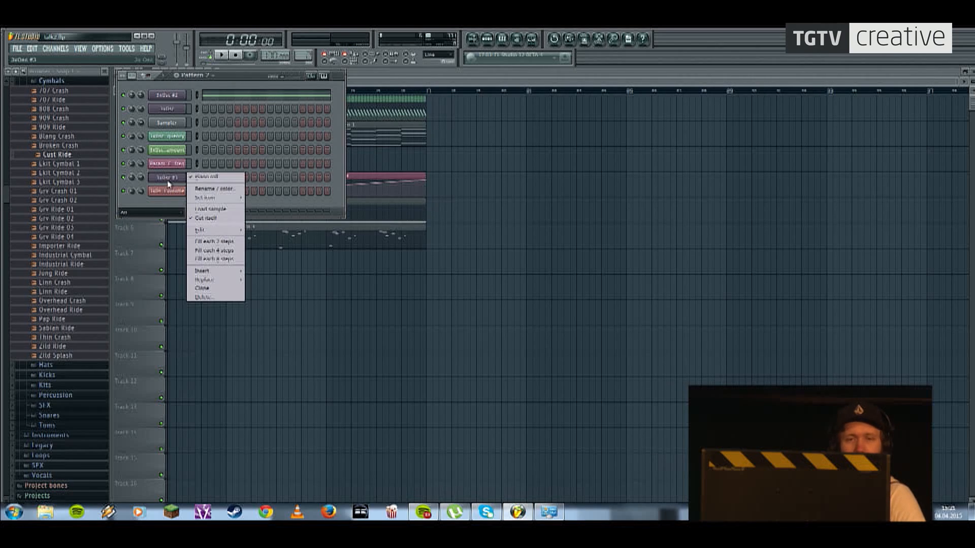
mouse_move(203, 271)
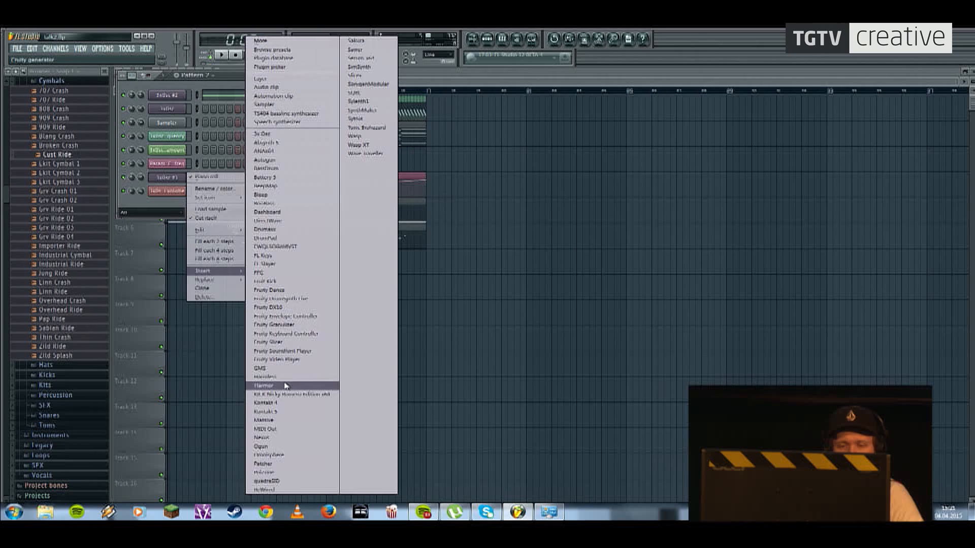
click(325, 386)
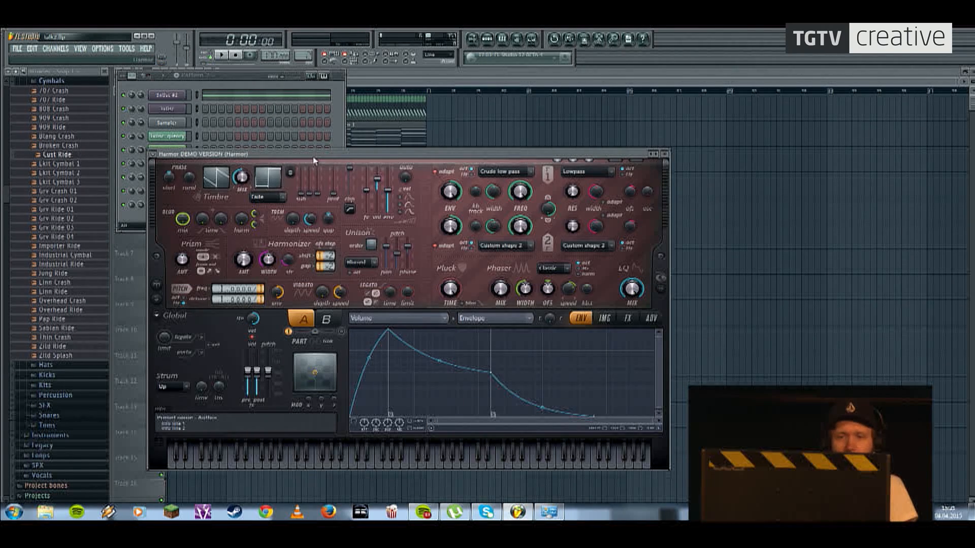
drag(313, 157, 339, 155)
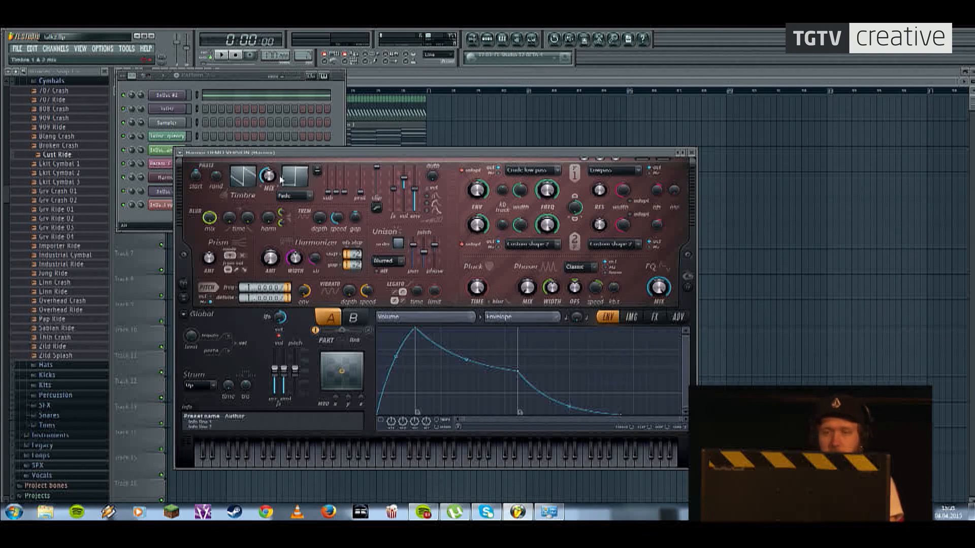
Step: Load the Ugly cyborg preset in Harmor and audition it with a few test notes
click(180, 153)
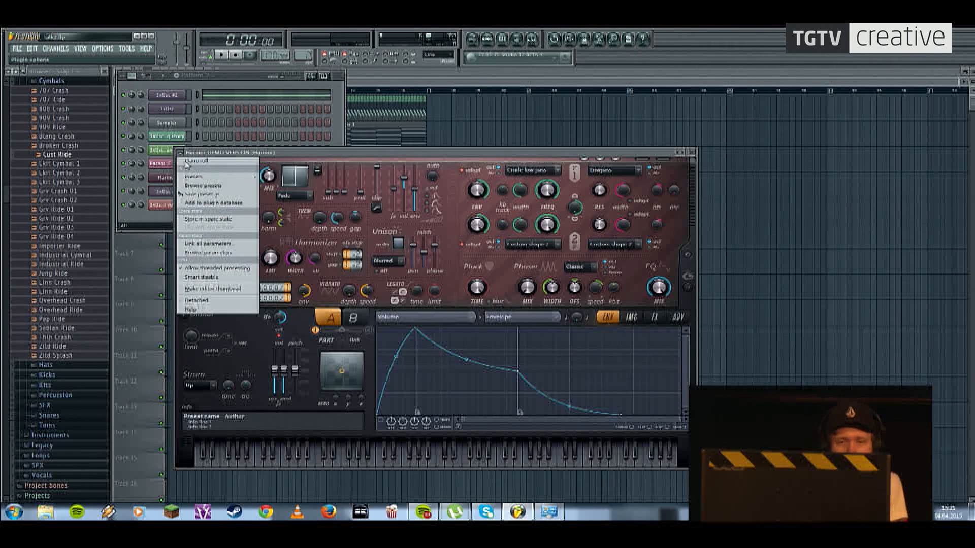
mouse_move(208, 175)
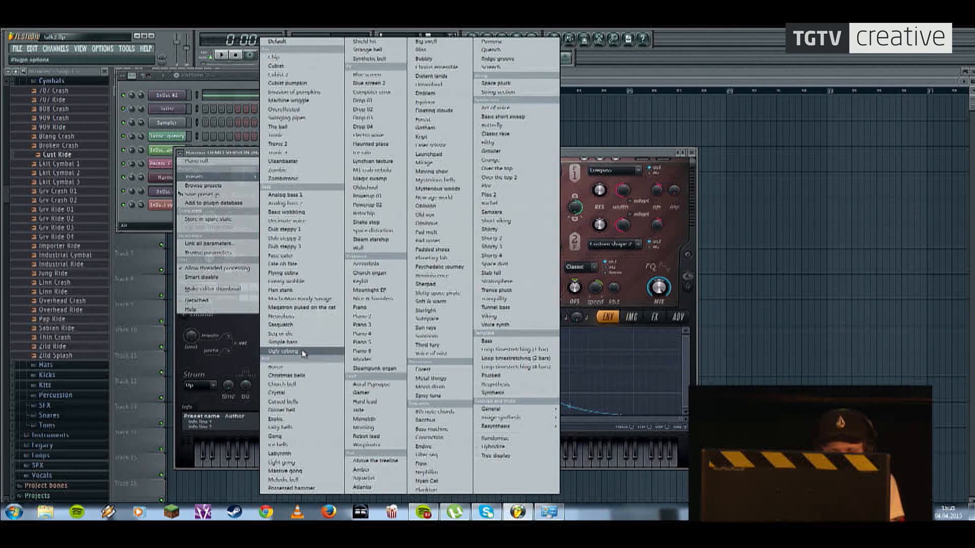
click(181, 153)
mouse_move(214, 177)
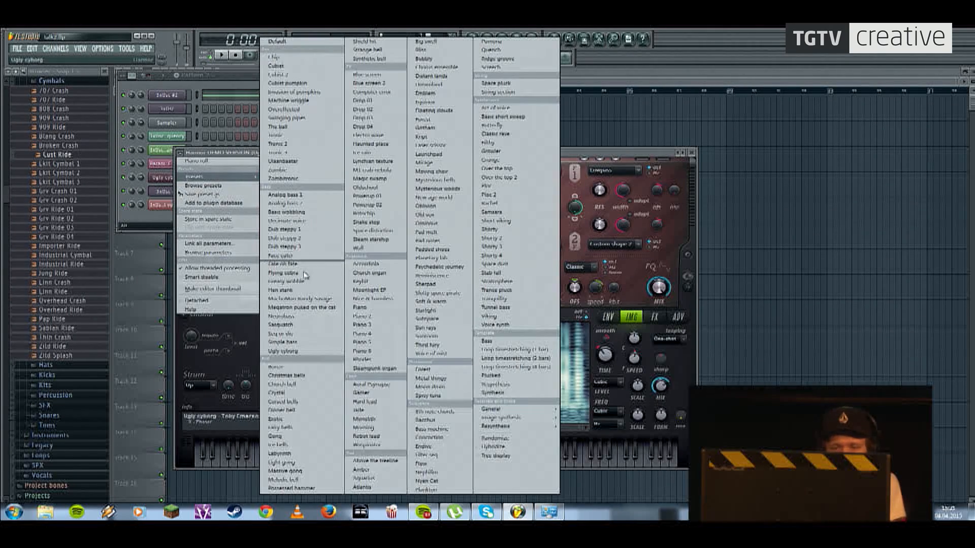
click(293, 352)
key(b)
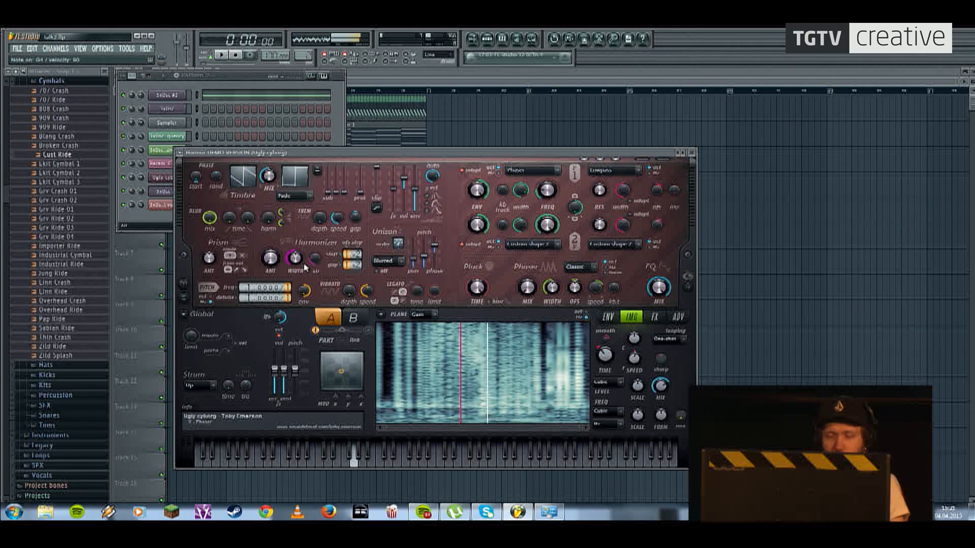
key(b)
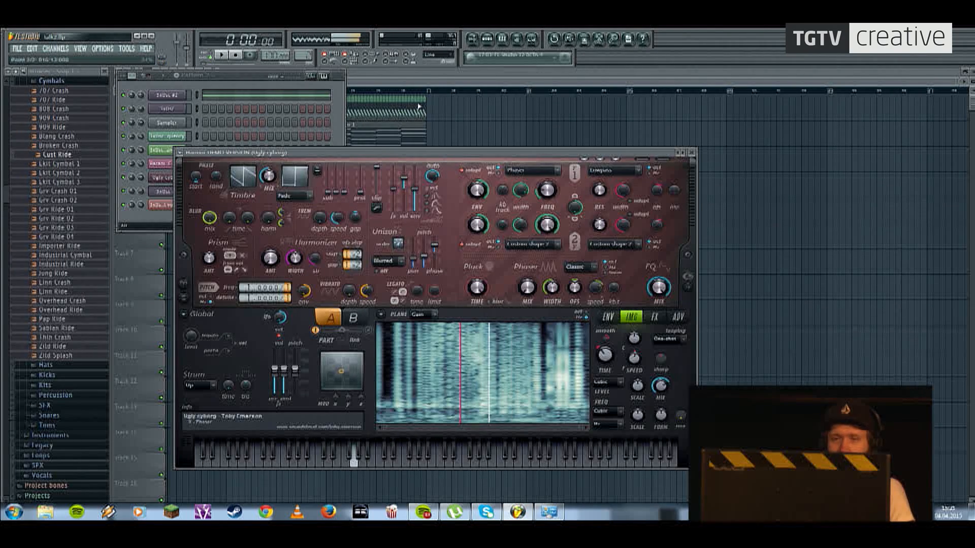
Step: Start a new Pattern 4 for the Ugly cyborg channel in the piano roll and place a D5 note at the start of bar 1
right_click(486, 107)
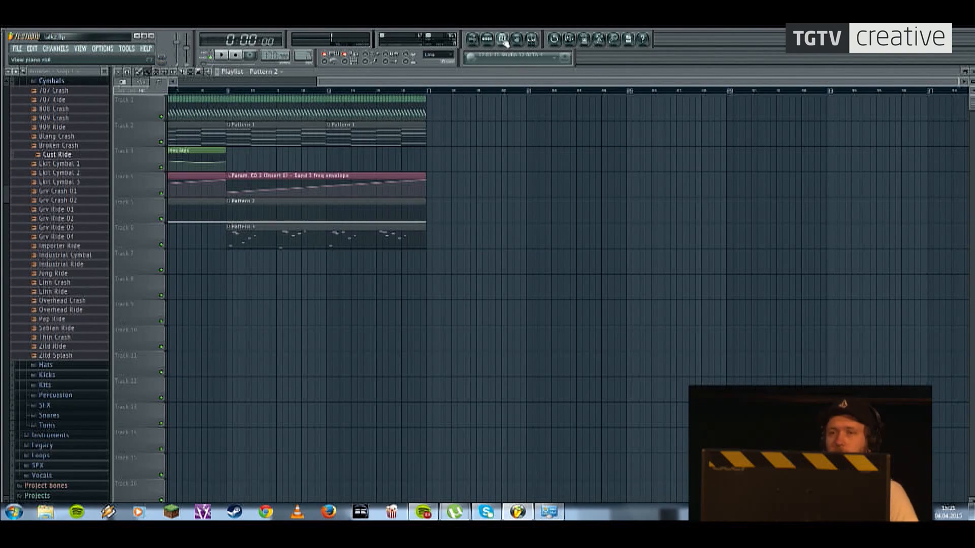
click(503, 40)
click(274, 72)
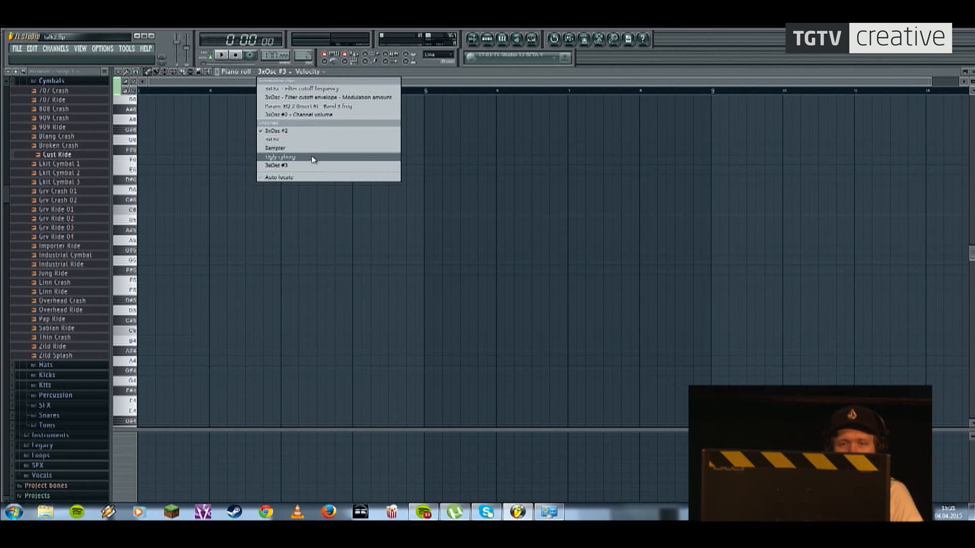
click(313, 159)
right_click(308, 55)
click(389, 61)
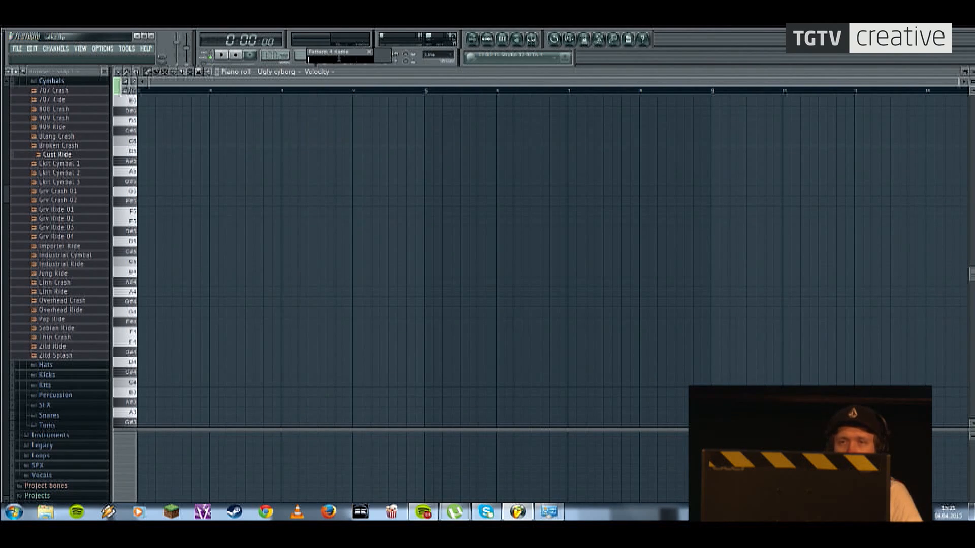
click(371, 54)
click(135, 262)
click(139, 241)
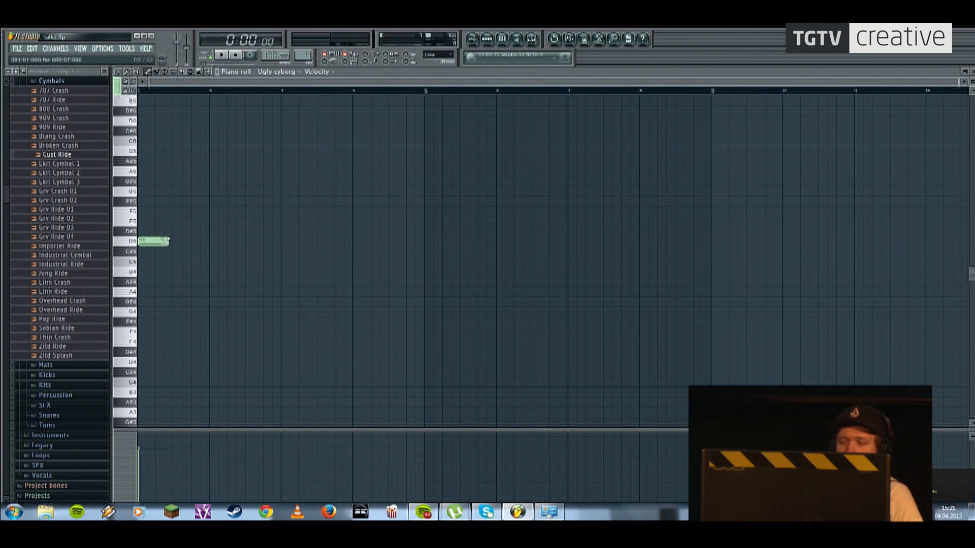
Step: Continue the phrase with D5, F5, D5, C5, D5 and D5 notes into bar 3 and play it
click(173, 241)
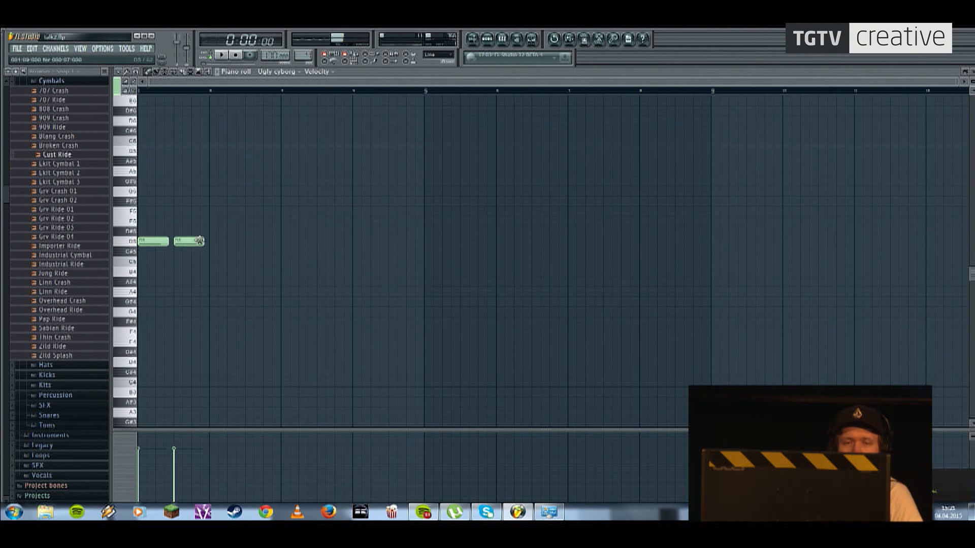
click(217, 212)
click(230, 241)
click(259, 261)
drag(259, 261, 251, 261)
click(265, 241)
click(288, 241)
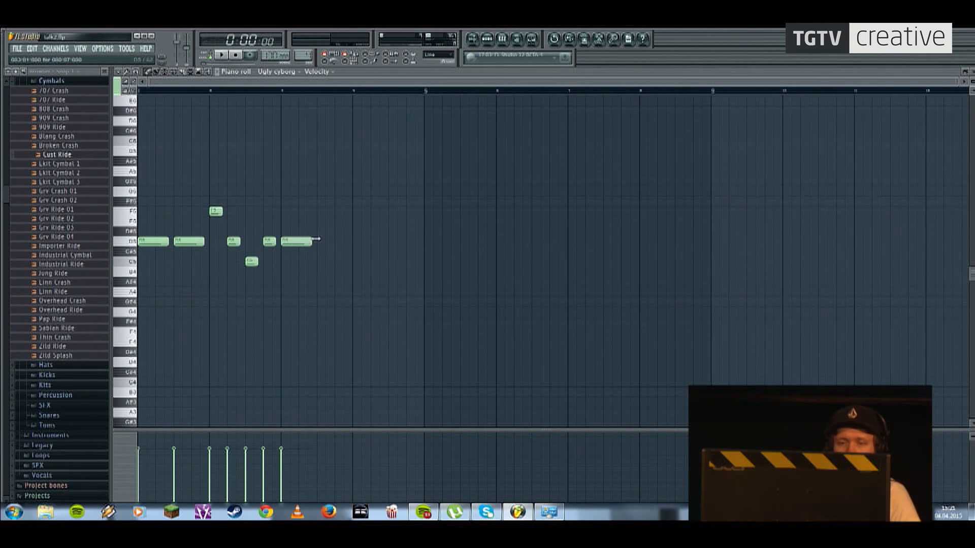
click(221, 54)
key(space)
key(ctrl+a)
key(ctrl+d)
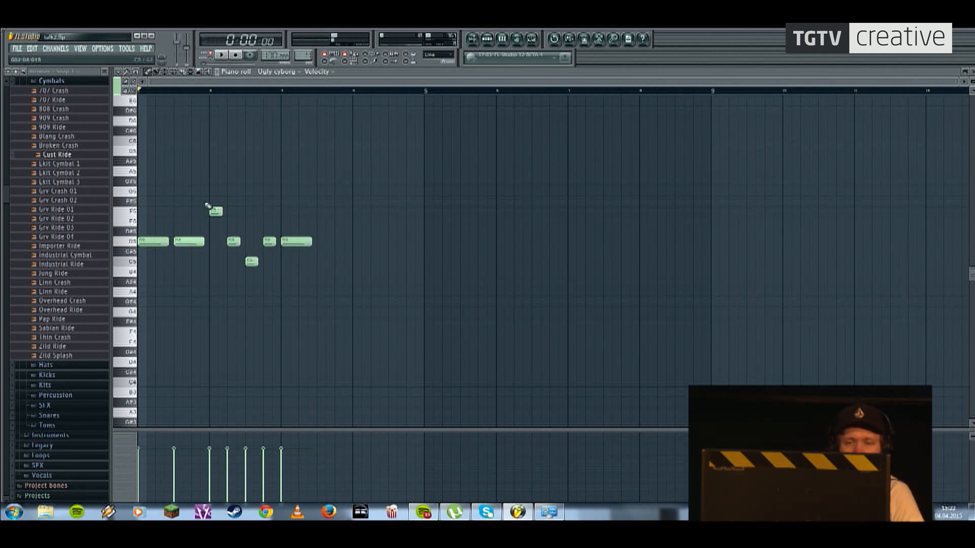
Step: Delete every note after the first D5 and play the remaining note
scroll(207, 211, up, 3)
drag(624, 154, 254, 308)
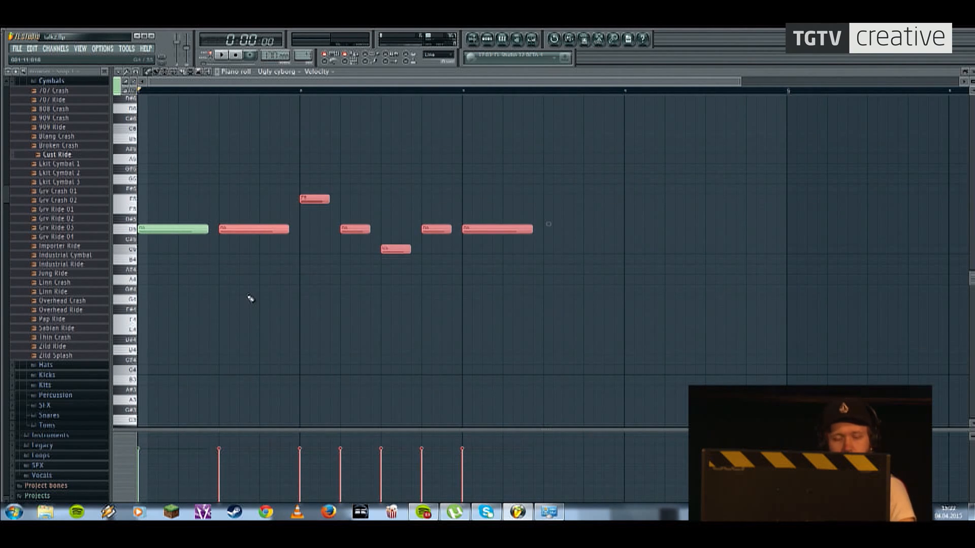
key(Delete)
key(space)
key(space)
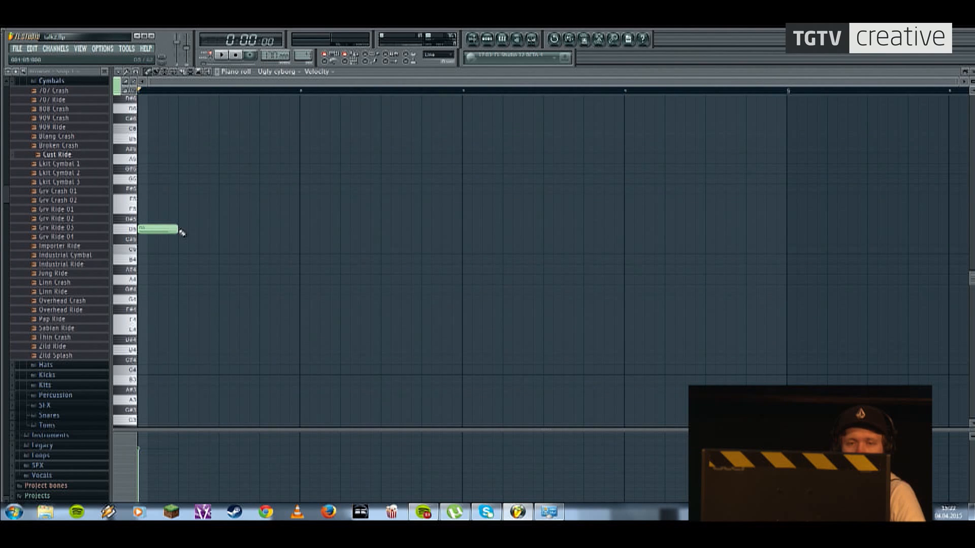
Step: Shorten the first D5 note and fill the rest of bar 1 with D5, F5, E5, C5 and D5 notes
click(184, 230)
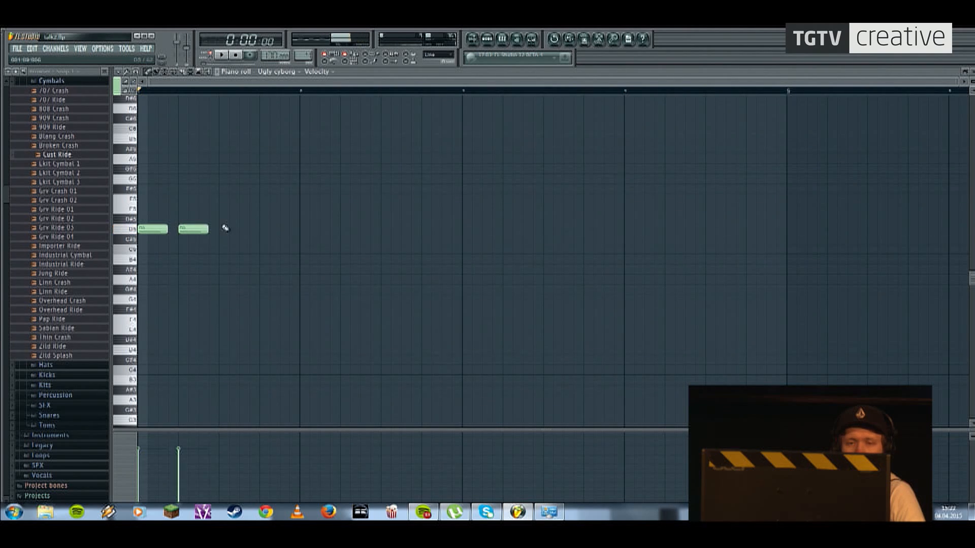
click(217, 199)
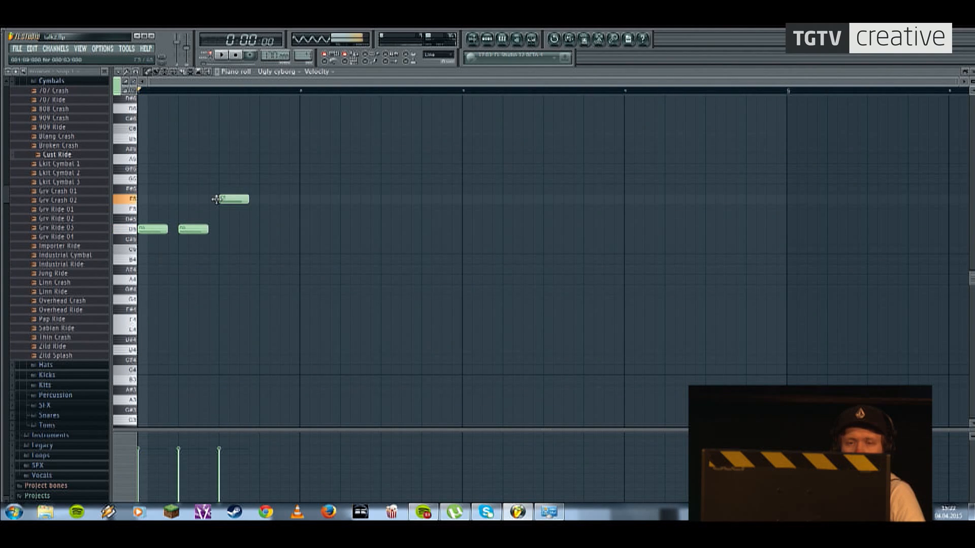
click(245, 209)
click(266, 250)
drag(274, 230, 283, 230)
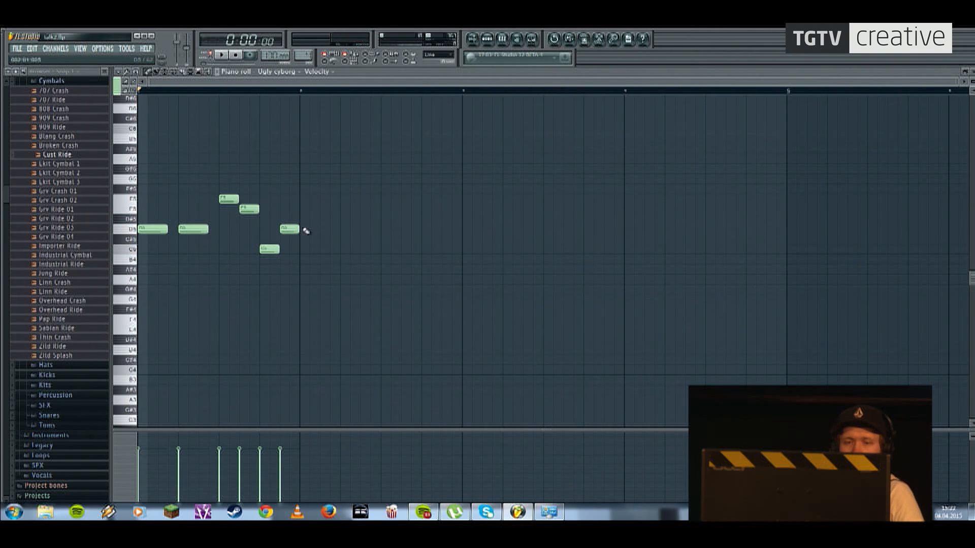
Step: Add a long D5, a short D5 and two short C5 notes in bar 2 and play the pattern
click(324, 232)
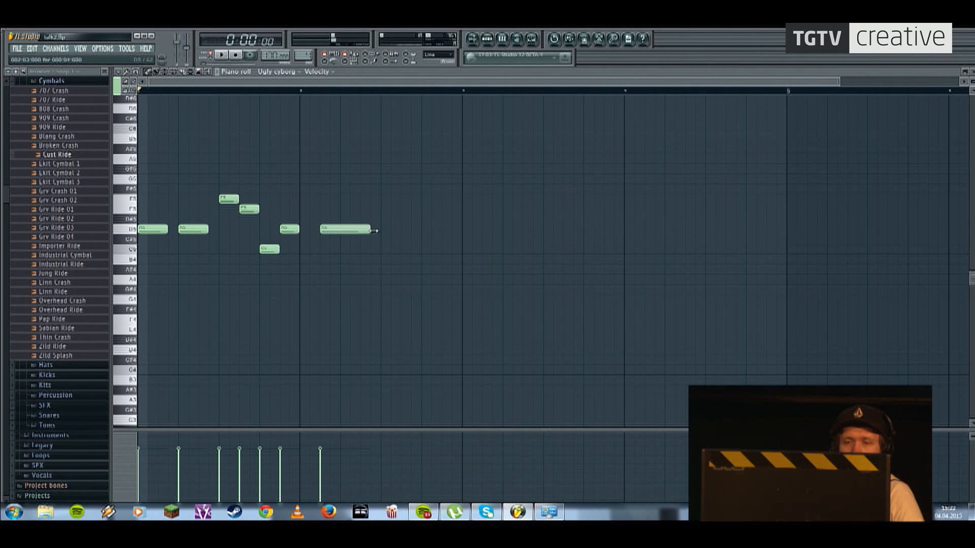
click(404, 229)
click(464, 229)
right_click(463, 230)
drag(463, 229, 411, 230)
click(424, 249)
click(445, 249)
click(220, 55)
Step: Place a Pattern 4 clip on Track 7 at bar 17 in the playlist and select its two-bar time range
key(F5)
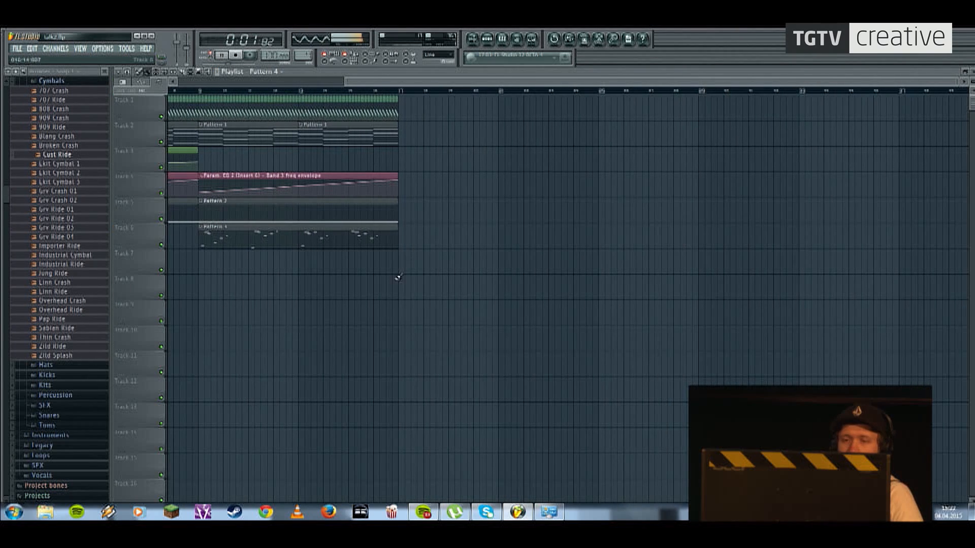
click(399, 261)
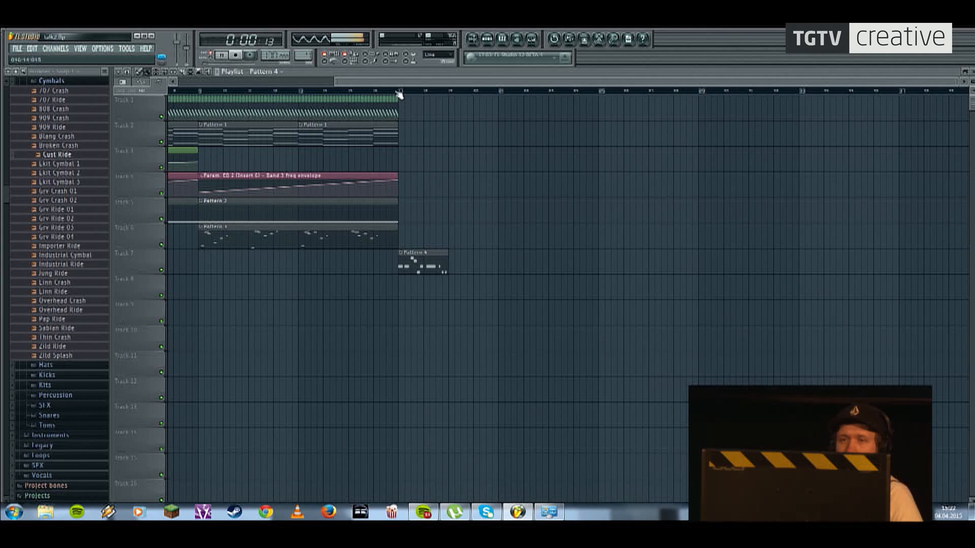
key(space)
drag(400, 92, 447, 92)
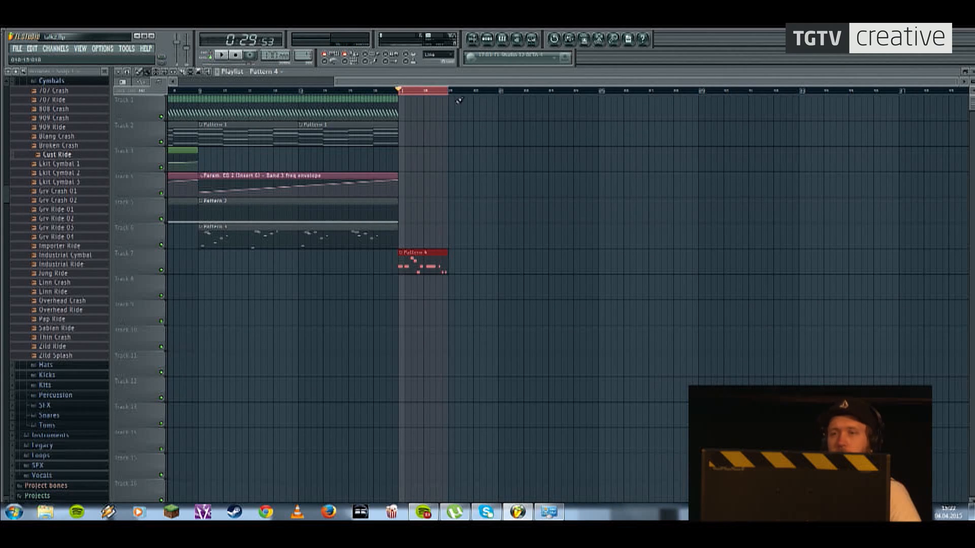
Step: Open the Ugly cyborg channel's Harmor window, shift it slightly and audition the sound
click(488, 40)
click(167, 177)
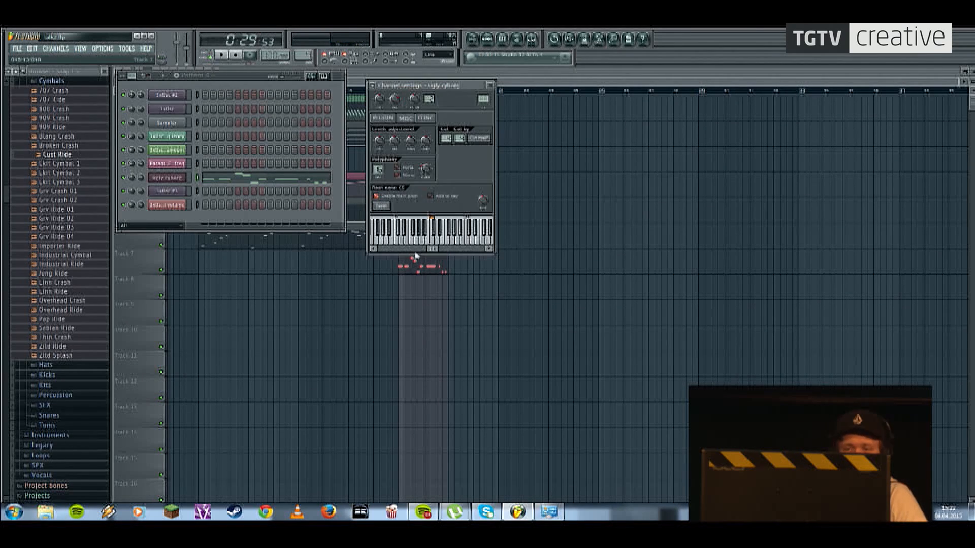
click(393, 119)
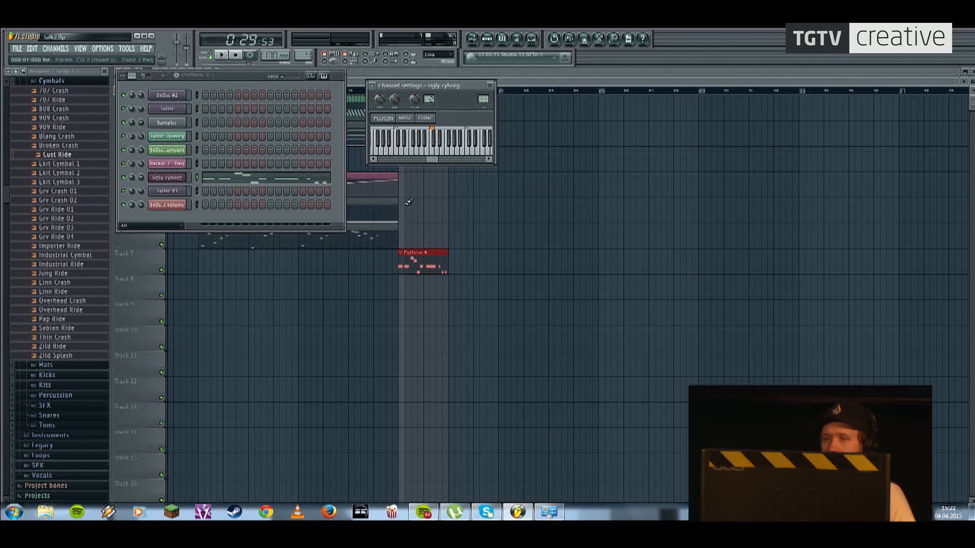
click(397, 120)
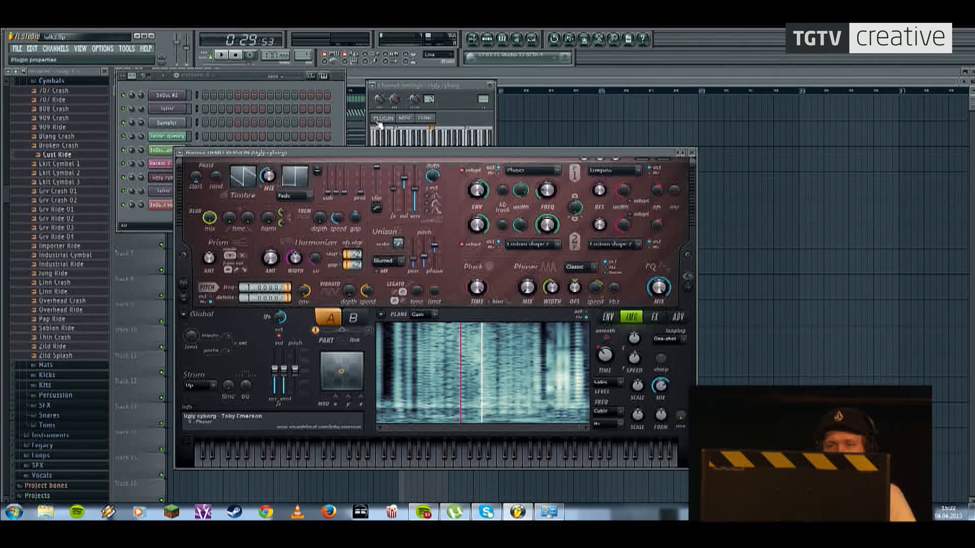
drag(392, 157, 388, 150)
click(391, 452)
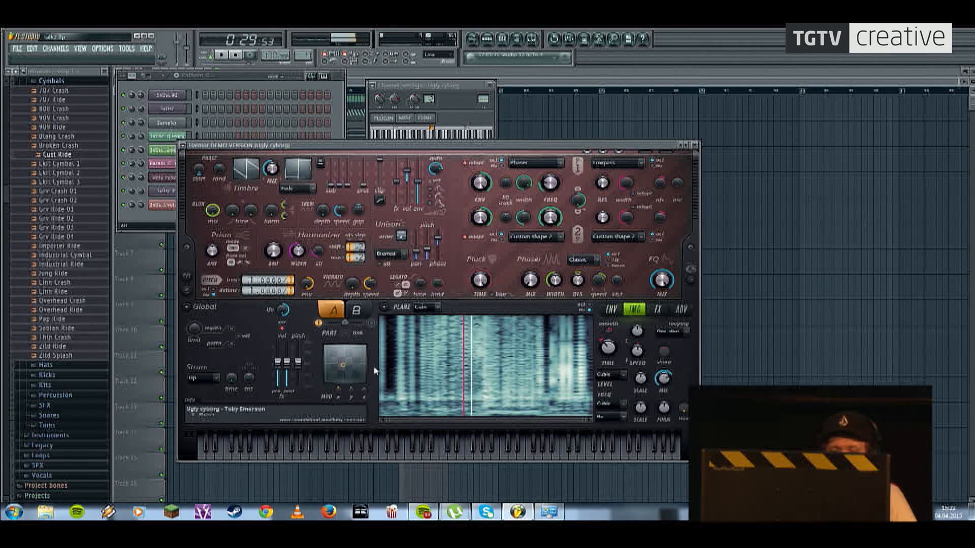
key(space)
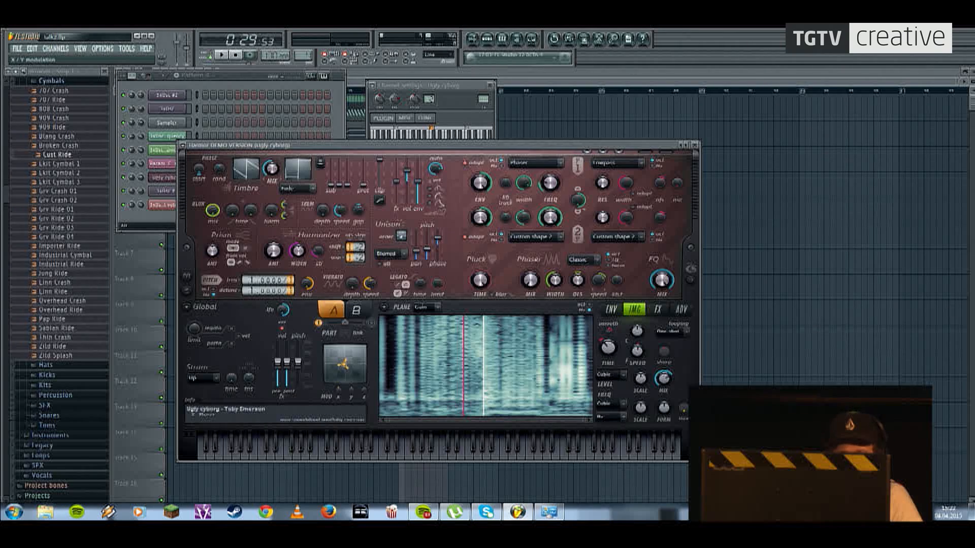
click(515, 81)
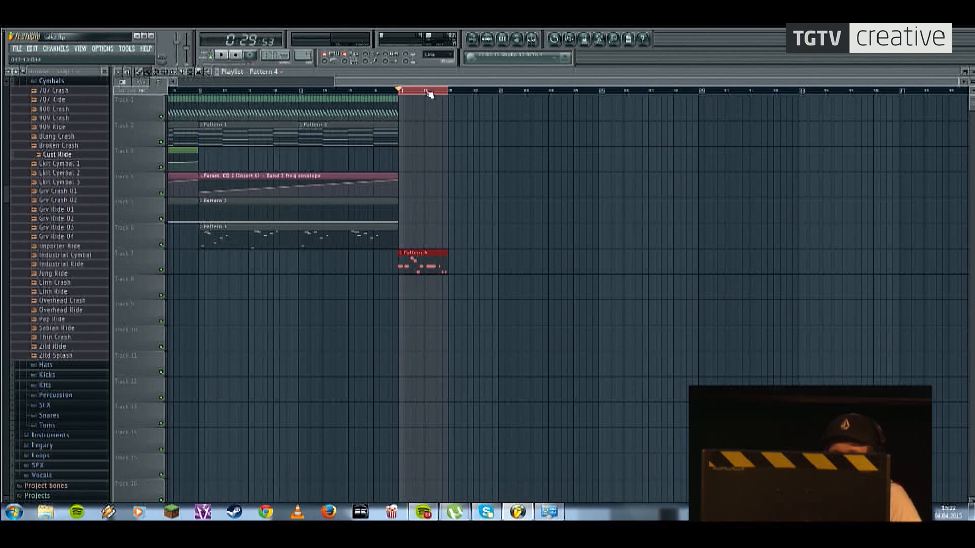
Step: Create automation clips for Harmor's Modulation X and Modulation Y on the Ugly cyborg channel
click(487, 41)
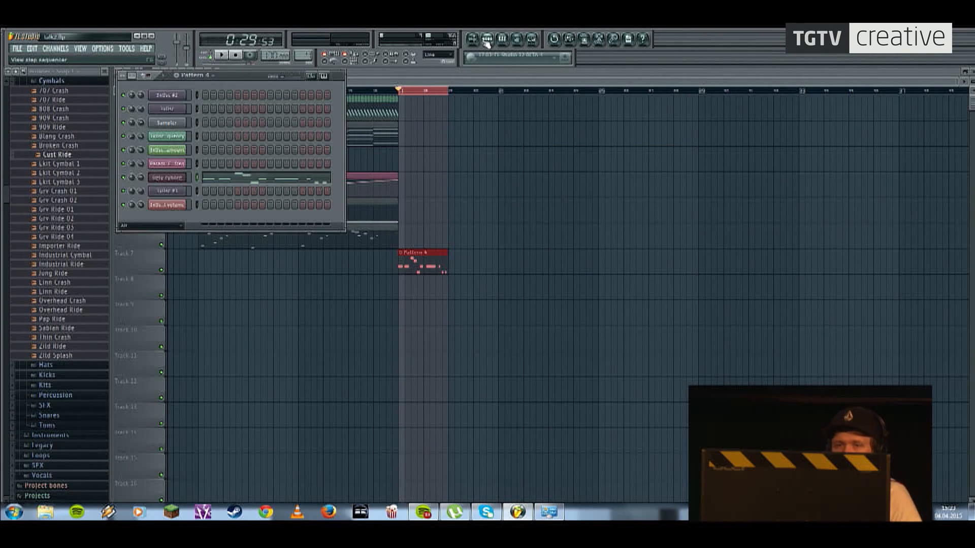
click(157, 178)
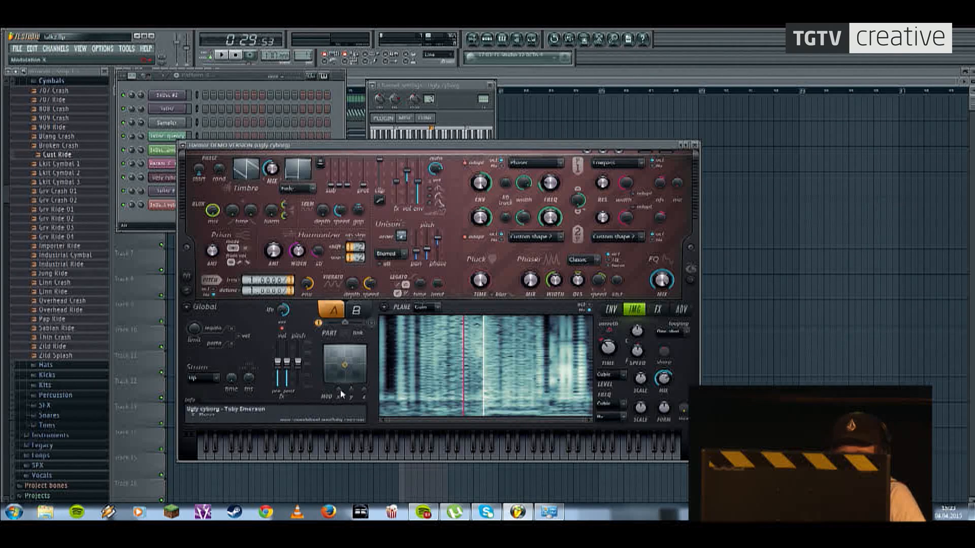
right_click(342, 394)
click(385, 440)
right_click(349, 392)
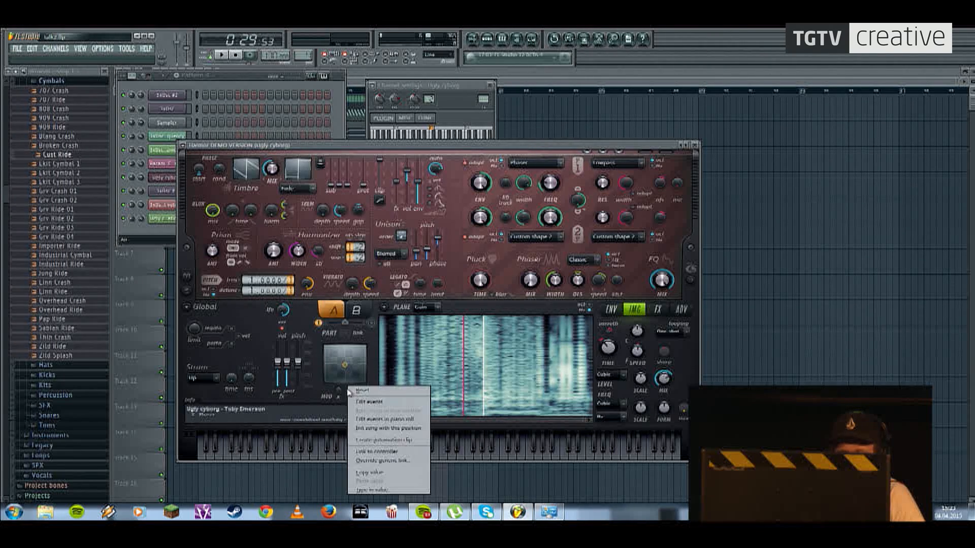
click(390, 441)
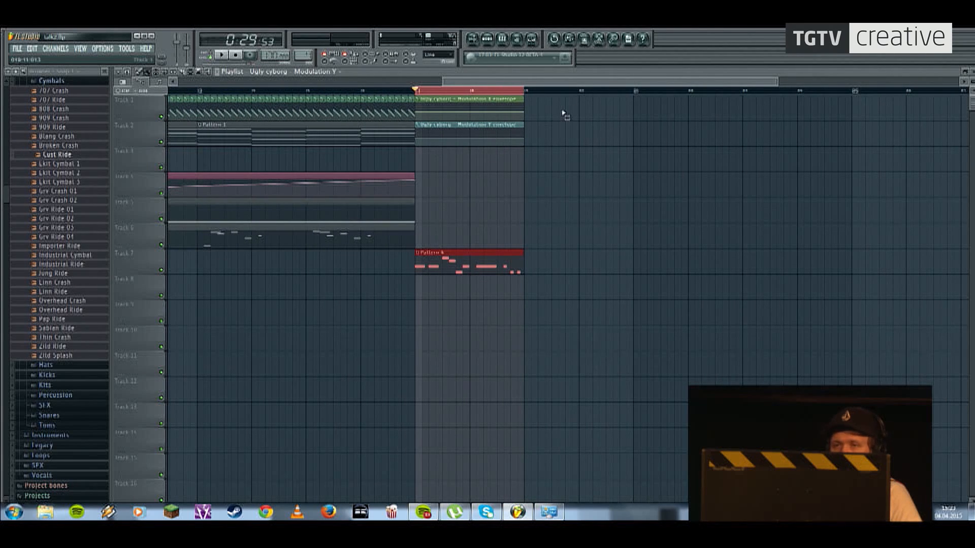
Step: Move the Modulation X and Modulation Y envelope clips to Tracks 8 and 9, directly below the Pattern 4 clip
drag(563, 112, 466, 134)
drag(466, 99, 466, 274)
ctrl+click(279, 299)
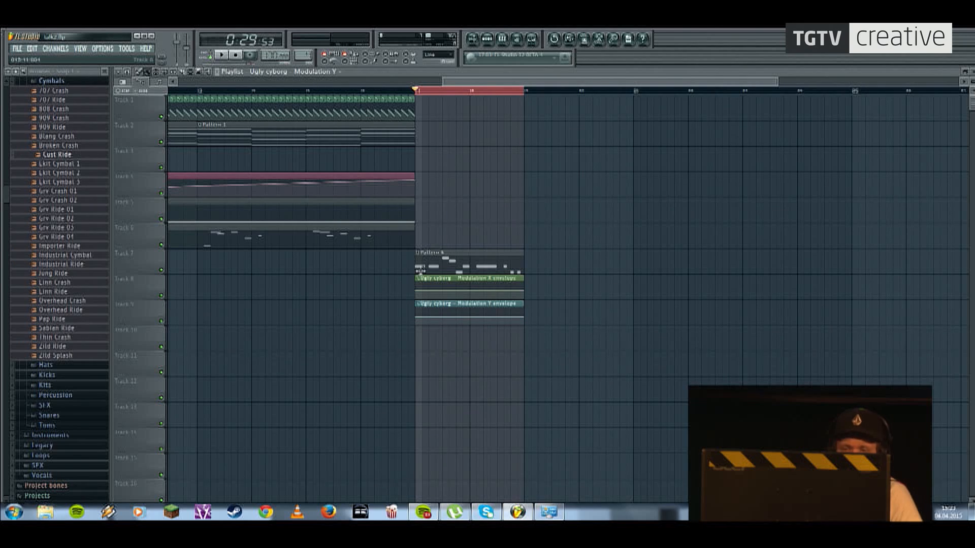
Step: Show the mixer and rename Insert 10 as Sidechain
click(532, 39)
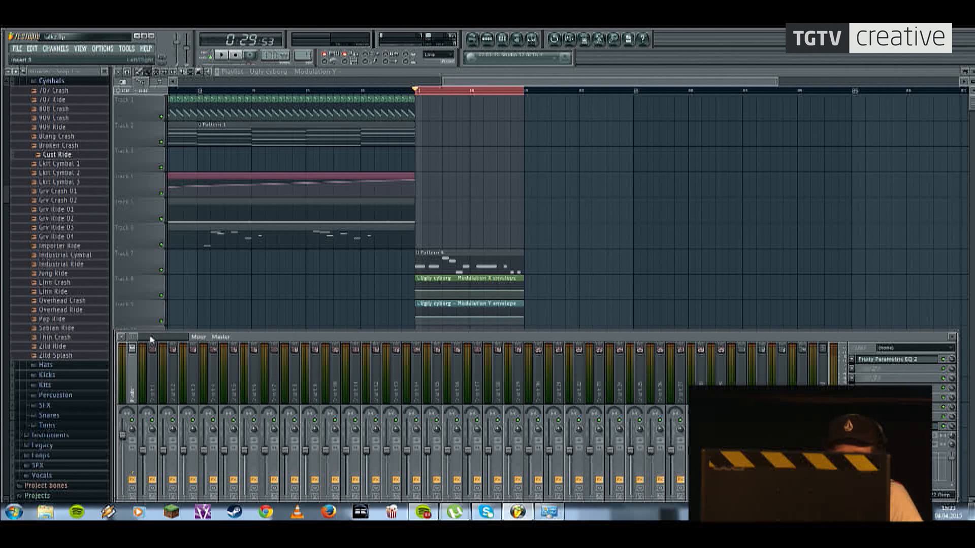
click(335, 381)
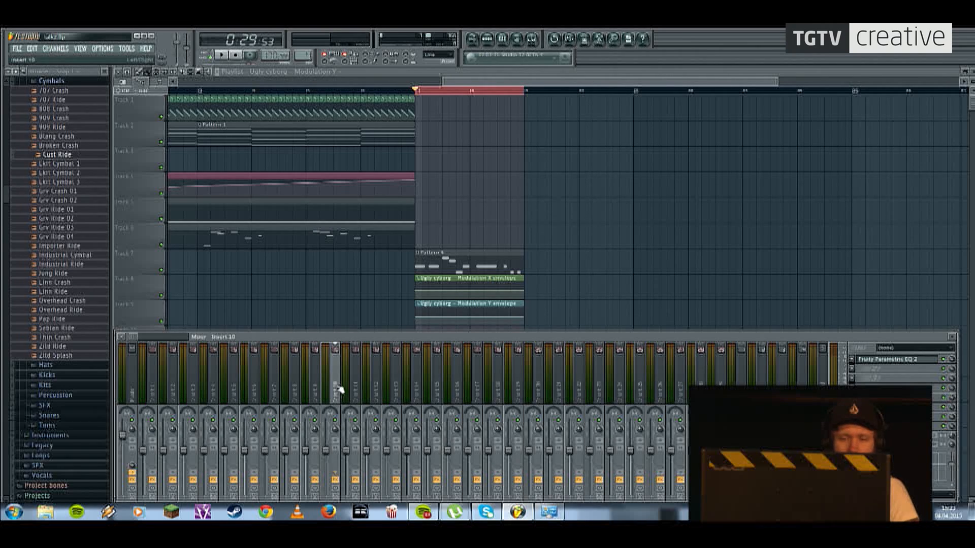
right_click(340, 390)
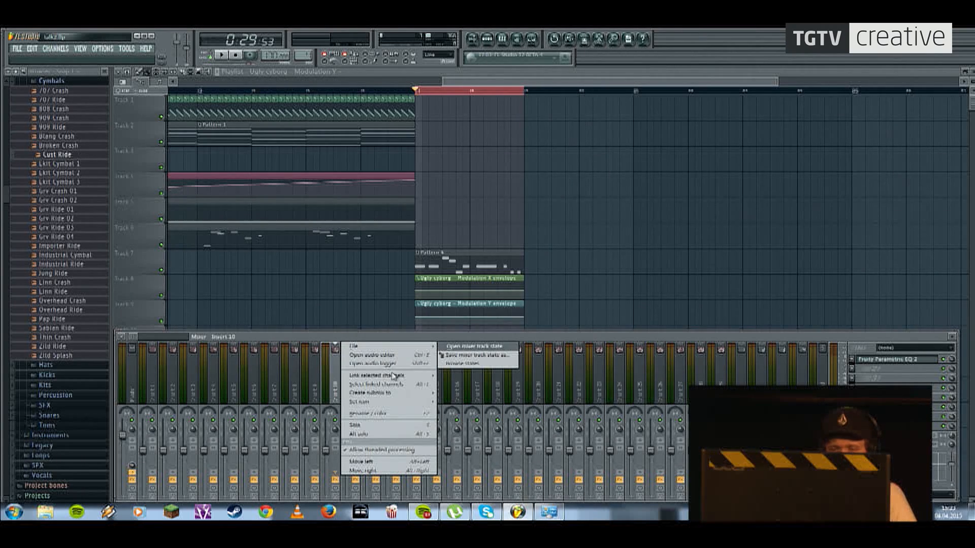
click(380, 414)
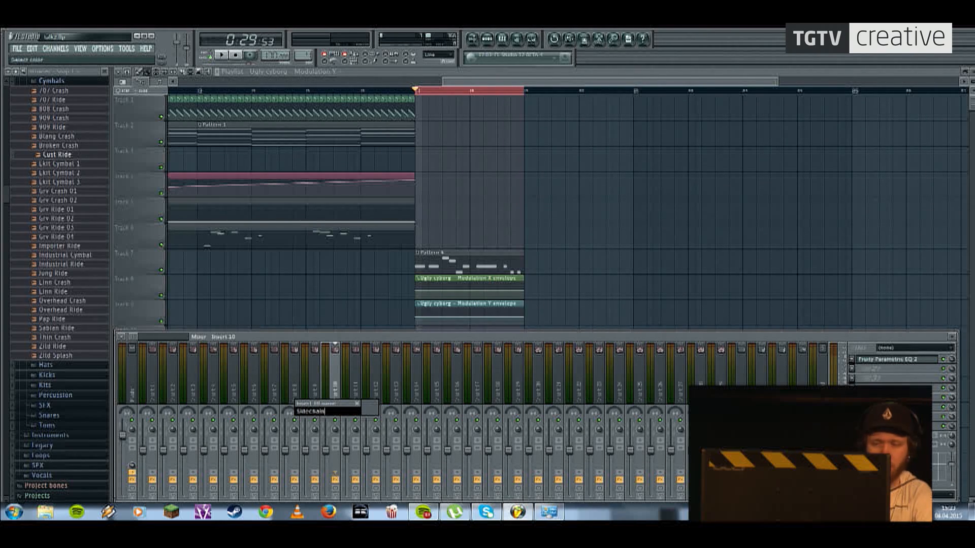
key(Return)
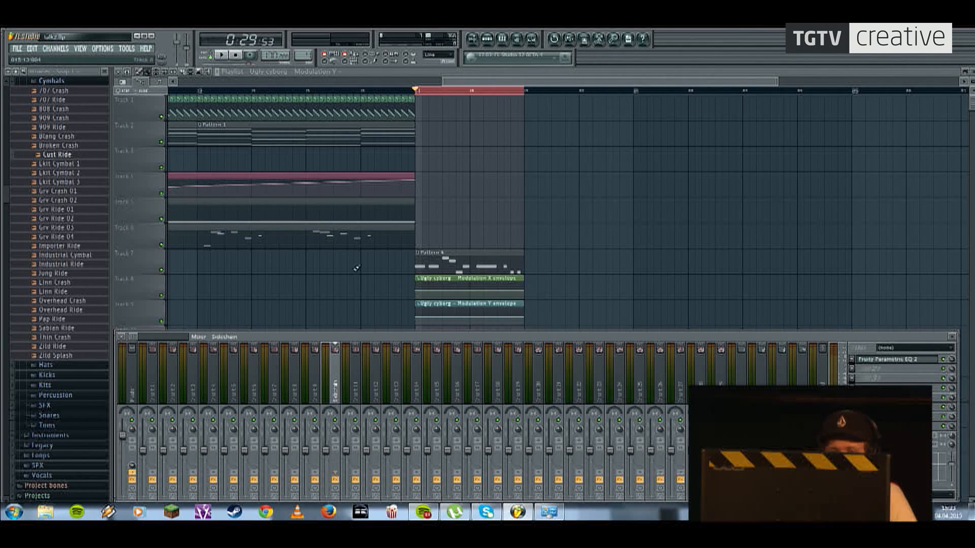
Step: Route the Ugly cyborg channel's mixer track, Insert 8, to the Sidechain track instead of the Master and play the section
double_click(448, 258)
click(162, 178)
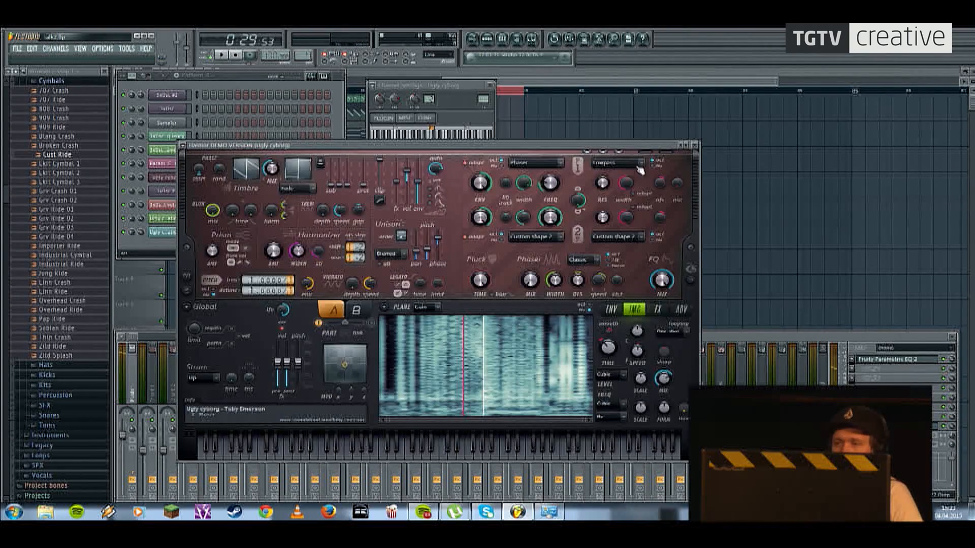
click(696, 146)
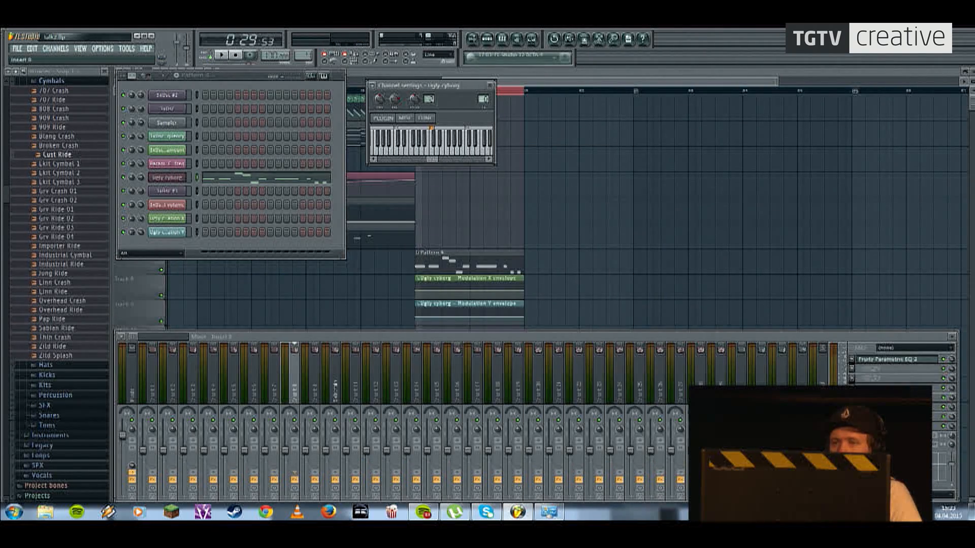
click(490, 85)
key(space)
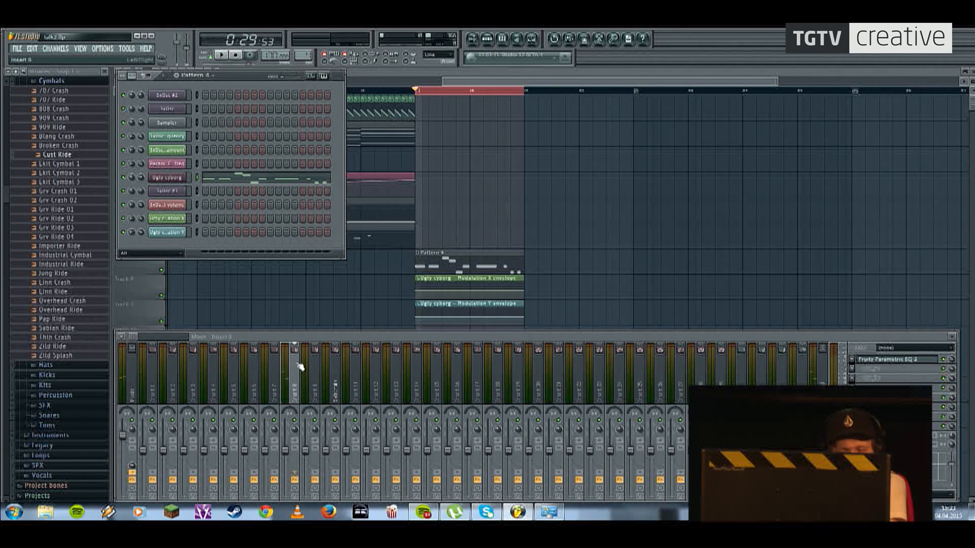
click(299, 366)
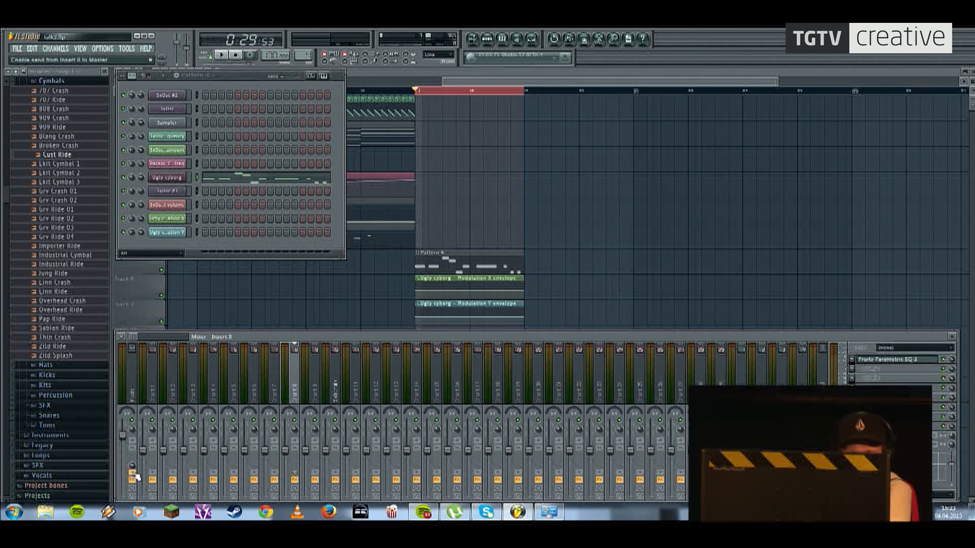
key(space)
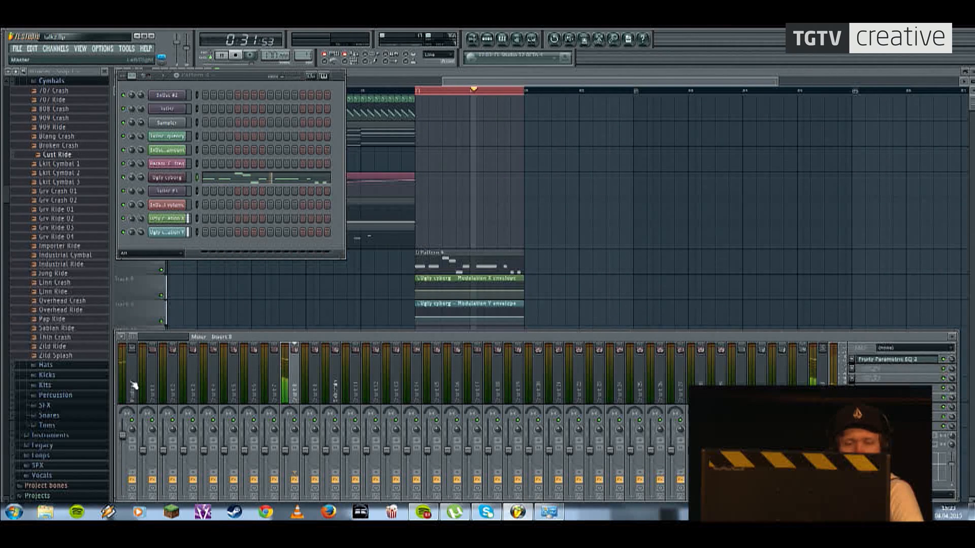
Step: Create an automation clip for the Sidechain track's volume on Track 1 and shorten it to one beat at bar 17
right_click(330, 452)
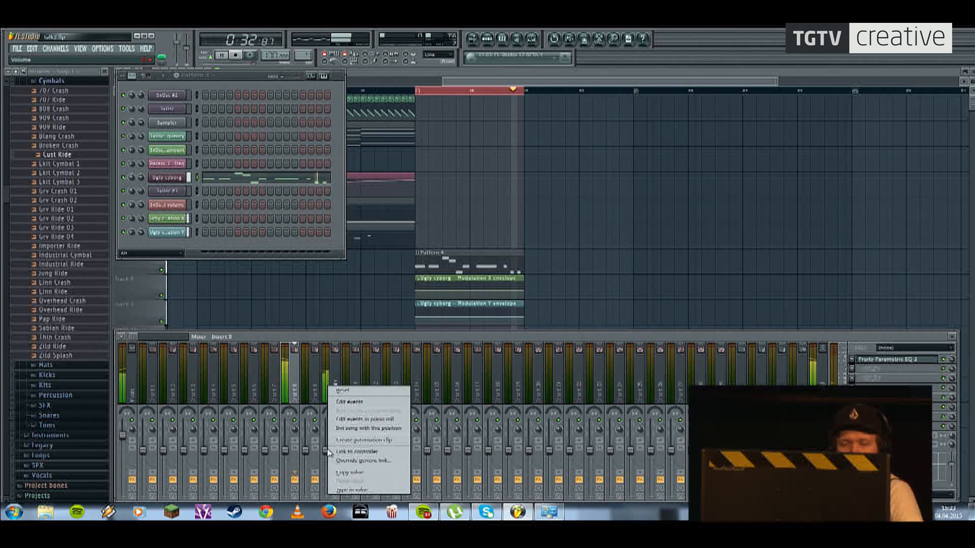
click(364, 440)
drag(526, 111, 422, 110)
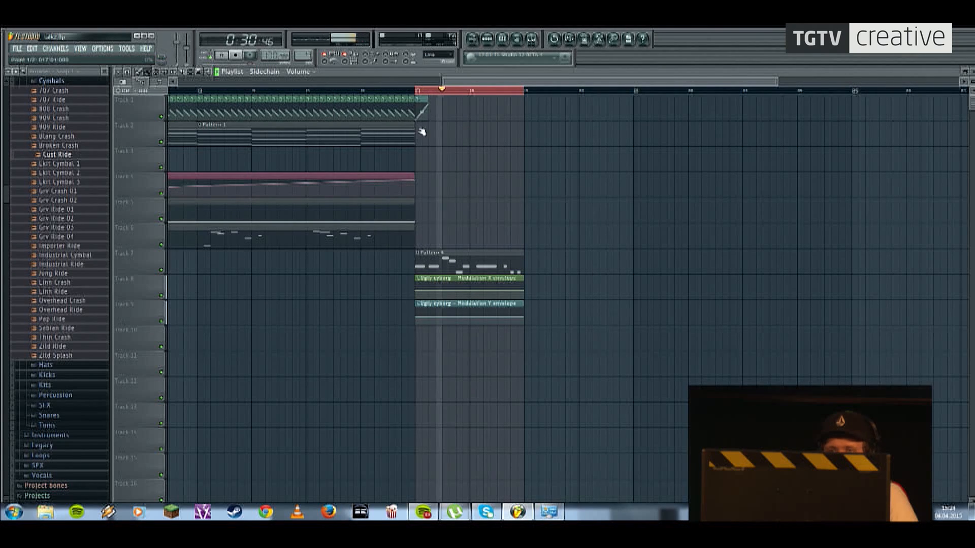
scroll(422, 109, up, 5)
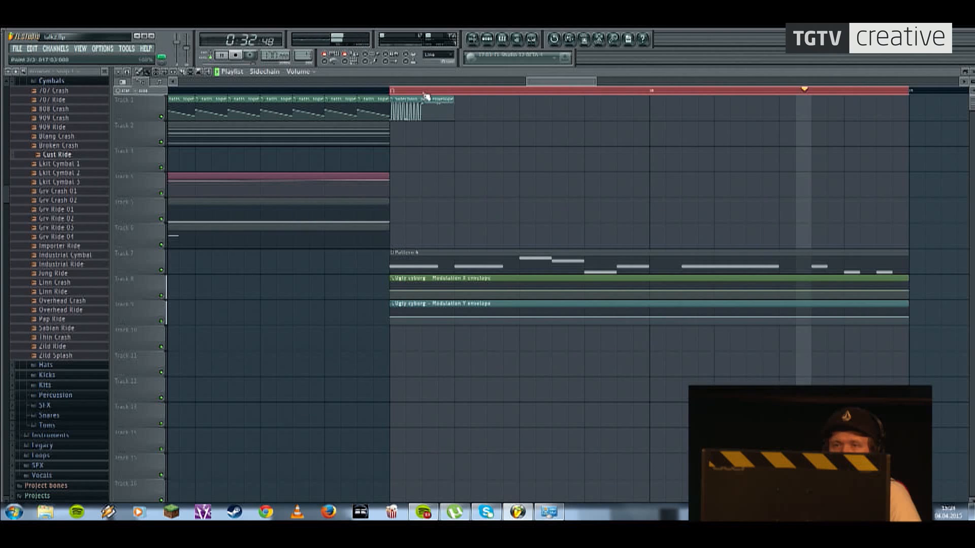
Step: Shape the Sidechain volume envelope into a rising ramp, setting its segment to Single curve
key(space)
right_click(422, 108)
click(441, 117)
right_click(425, 99)
drag(408, 108, 404, 99)
right_click(423, 103)
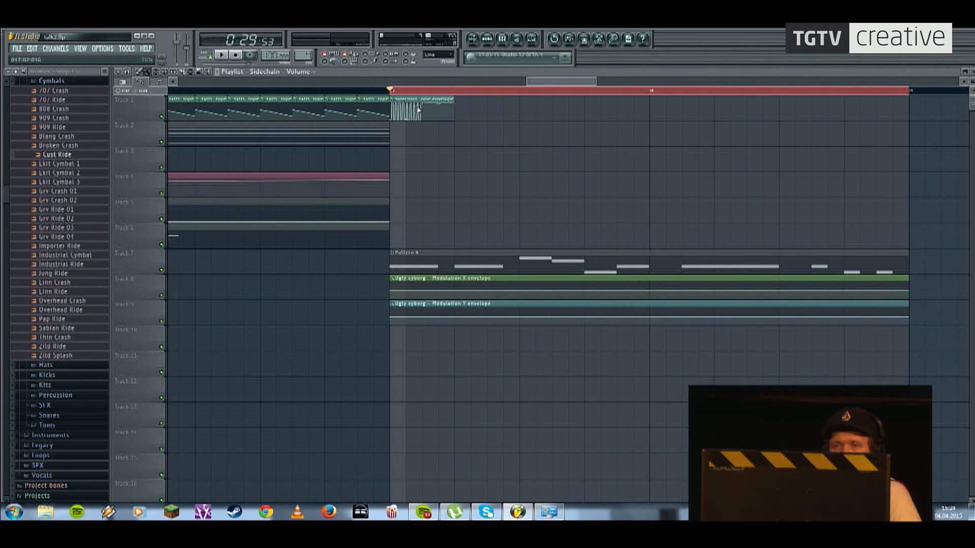
right_click(418, 110)
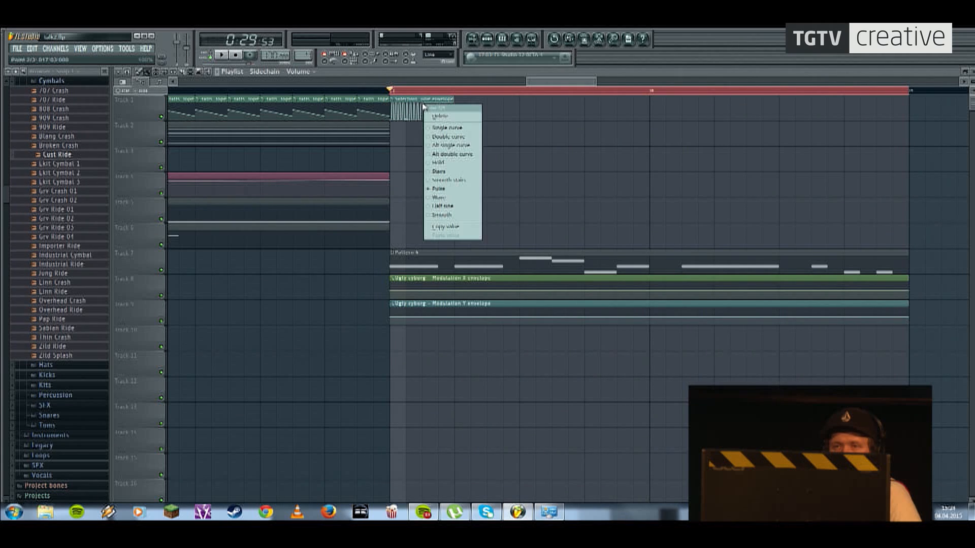
click(443, 129)
Step: Repeat the one-beat Sidechain volume clip along Track 1 across the two-bar selection during playback
key(space)
mouse_move(405, 110)
mouse_down()
mouse_move(454, 120)
mouse_move(438, 103)
mouse_move(936, 111)
mouse_up()
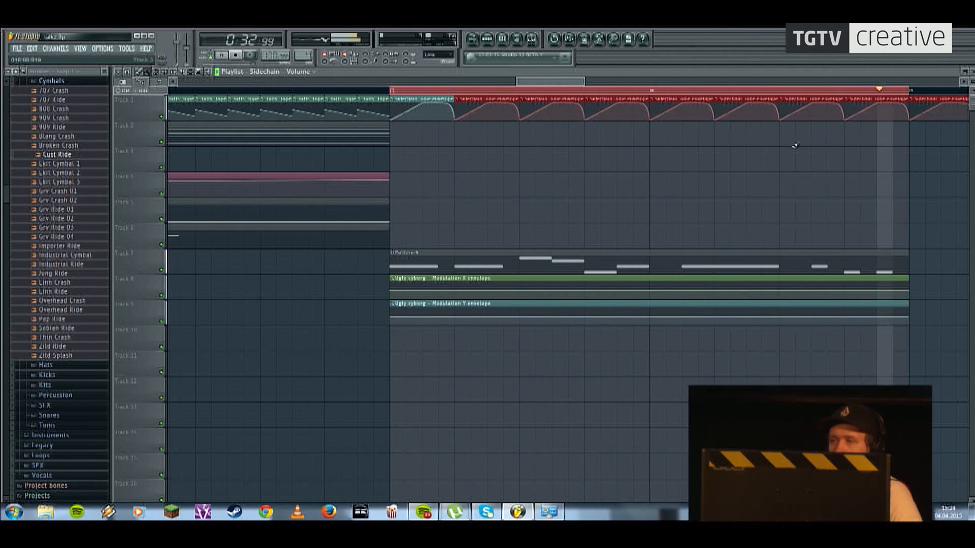
scroll(629, 185, down, 6)
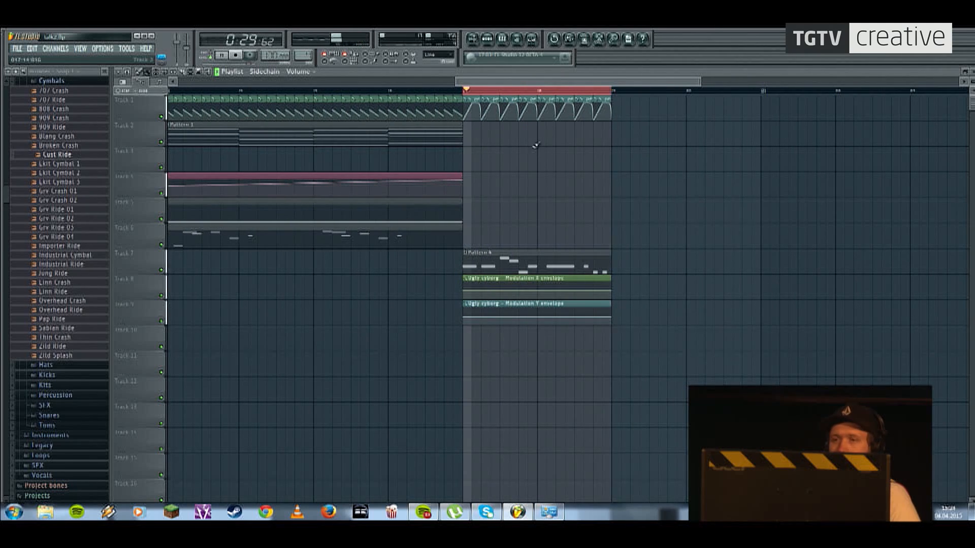
Step: Enlarge Tracks 8 and 9 so the Modulation X and Y envelopes can be edited in detail
scroll(528, 152, up, 4)
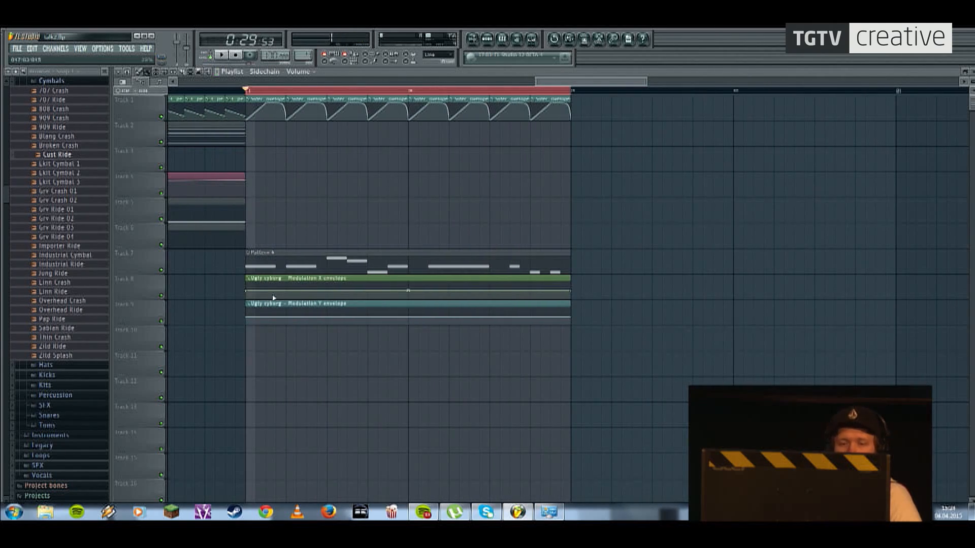
drag(149, 325, 149, 440)
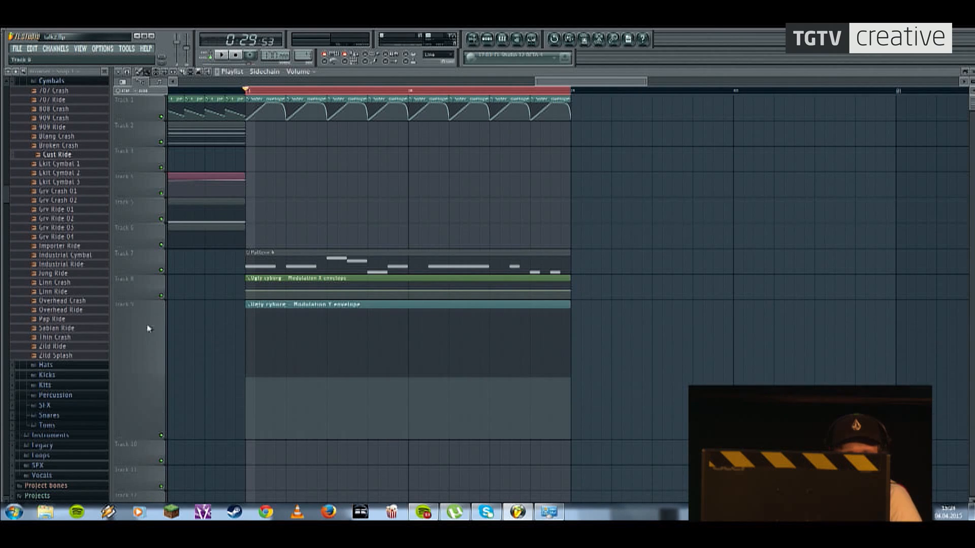
drag(147, 300, 148, 418)
drag(293, 369, 328, 200)
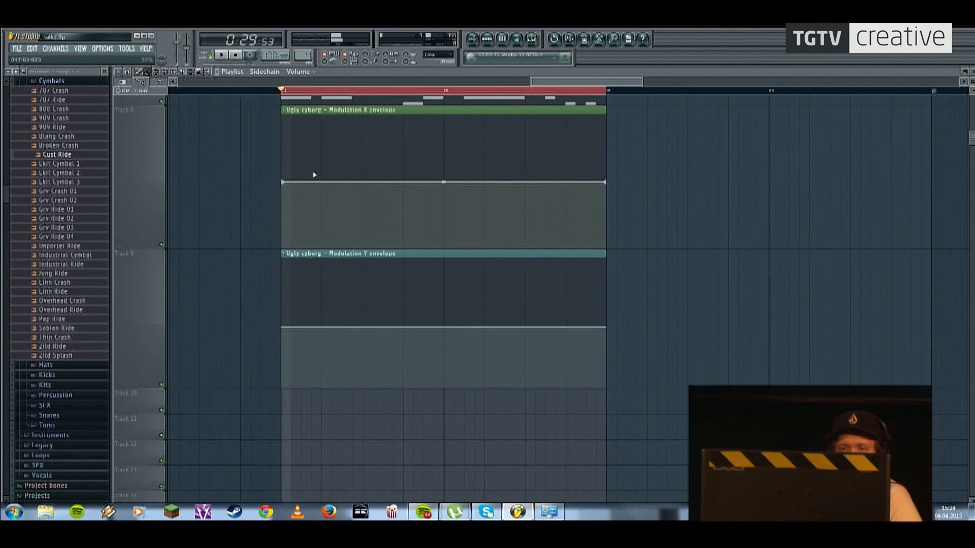
Step: Add a raised control point at the second beat of bar 17 in the Modulation X envelope and briefly audition it
right_click(321, 165)
key(space)
key(space)
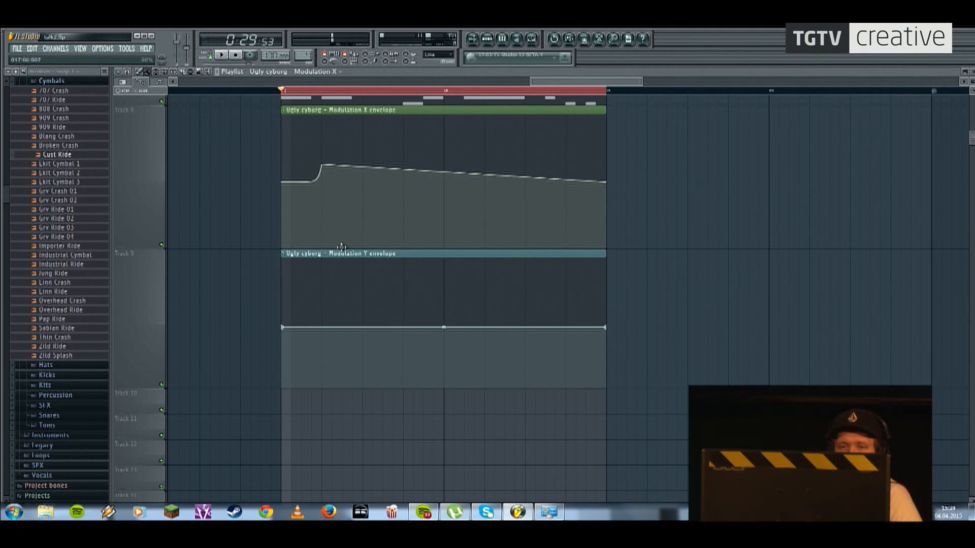
Step: Add six control points to the Modulation Y envelope, forming an early dip followed by two raised plateaus up to early bar 18
right_click(322, 329)
right_click(342, 350)
key(space)
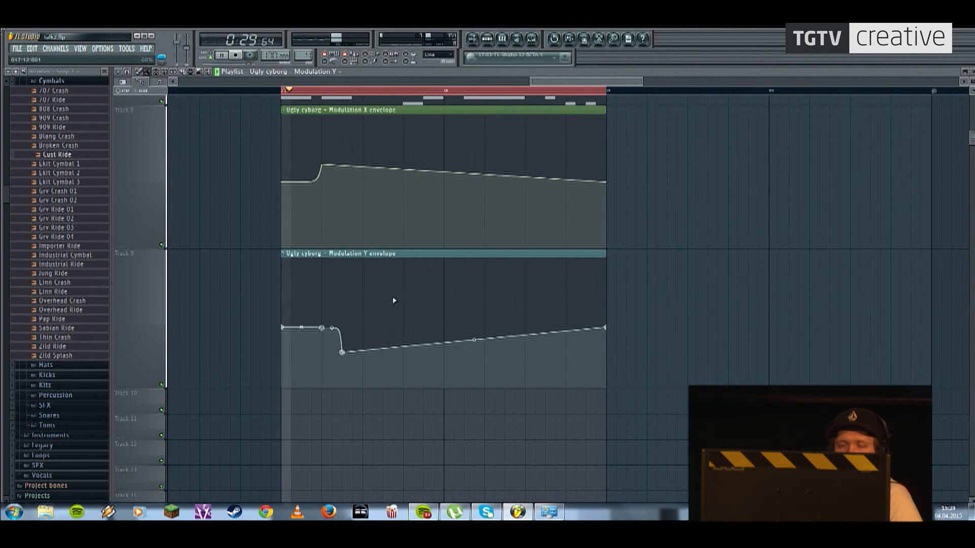
key(space)
right_click(363, 288)
right_click(404, 313)
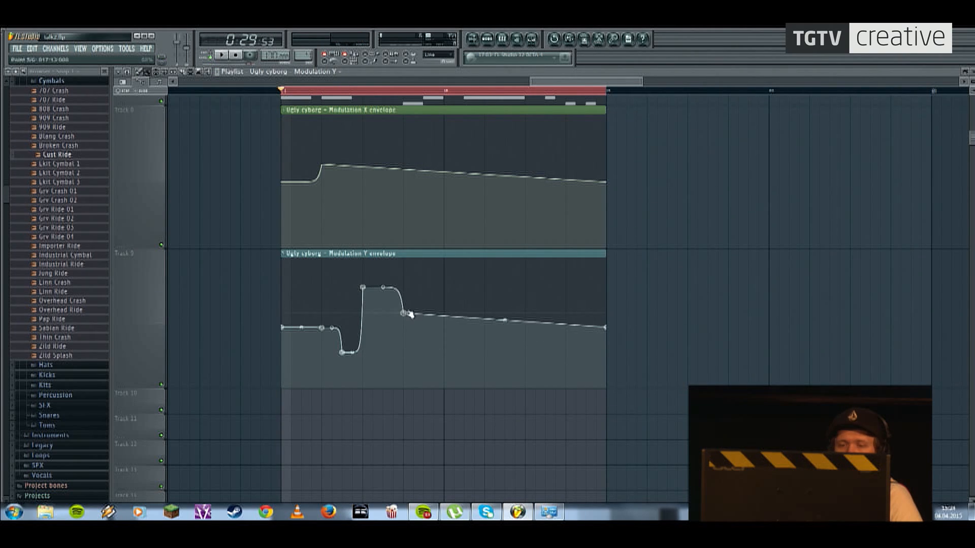
right_click(445, 282)
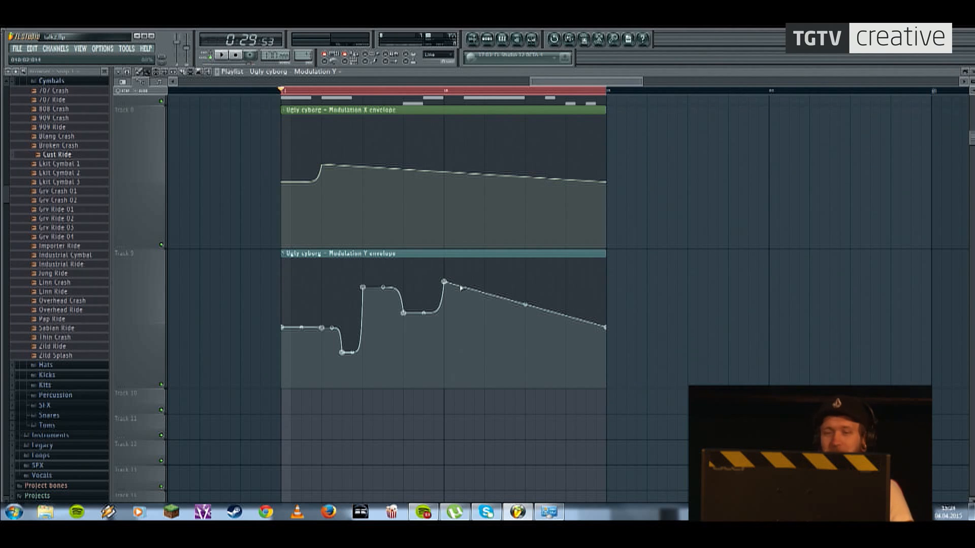
right_click(487, 309)
Step: Add beat-spaced points to the Modulation X envelope with a dip, a high plateau, a second dip and a raised final point, auditioning the result
right_click(366, 195)
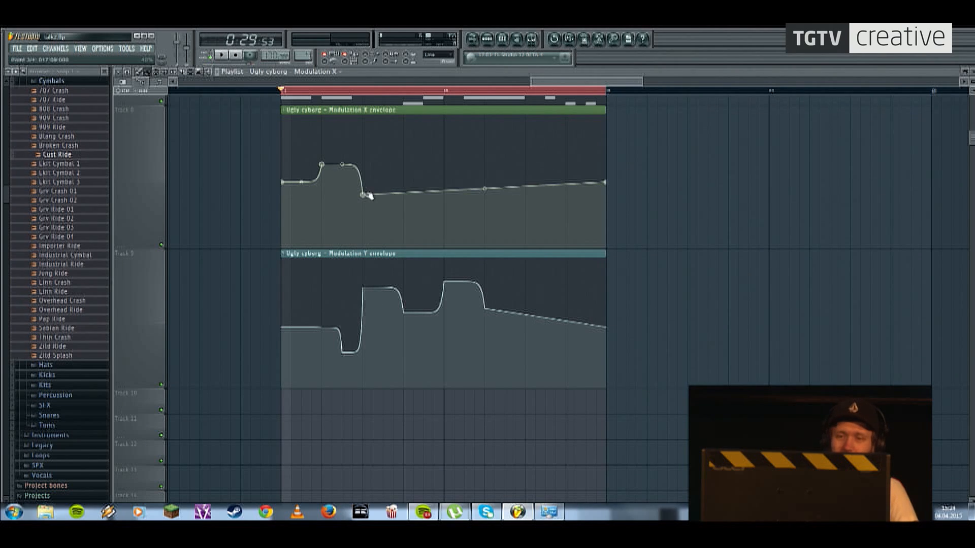
right_click(405, 146)
right_click(444, 135)
right_click(485, 157)
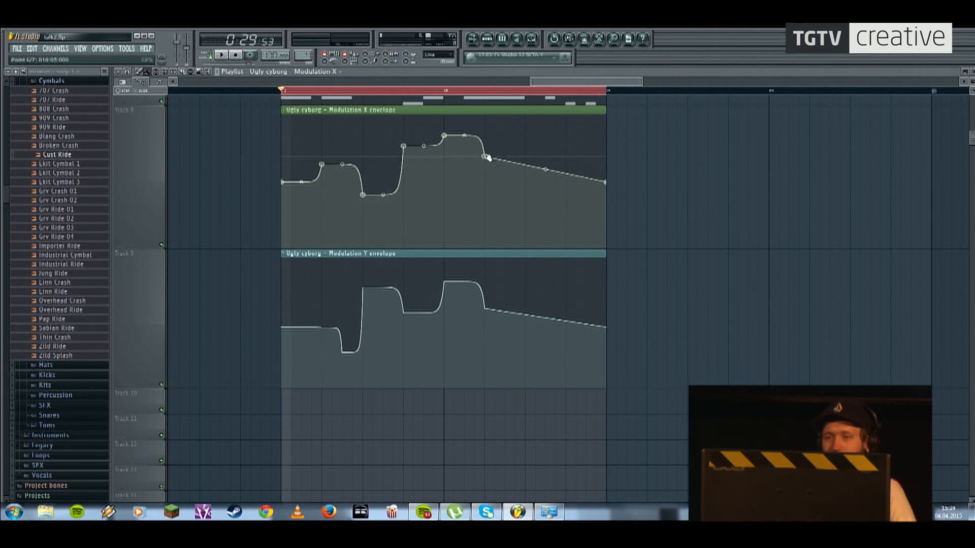
right_click(538, 200)
right_click(527, 207)
right_click(536, 200)
click(552, 213)
right_click(560, 183)
key(space)
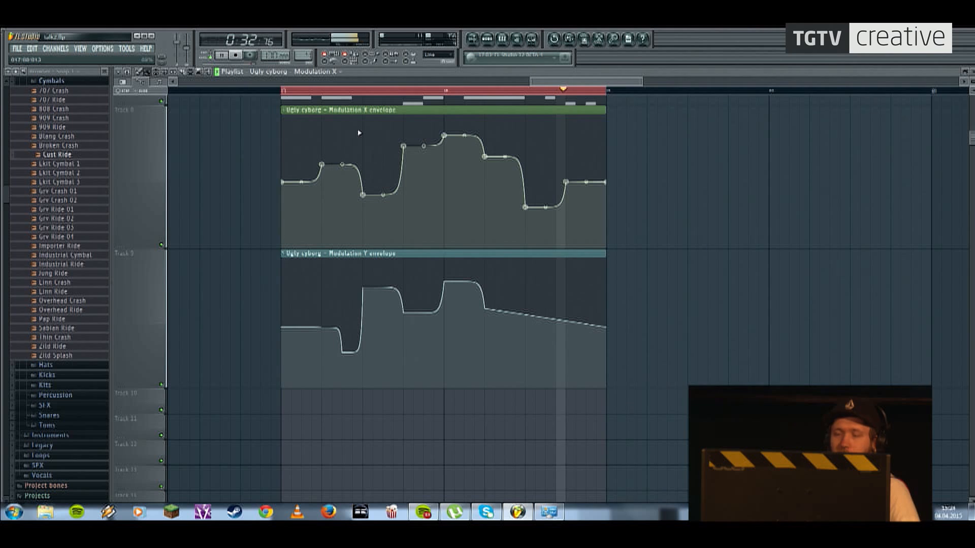
drag(566, 182, 567, 162)
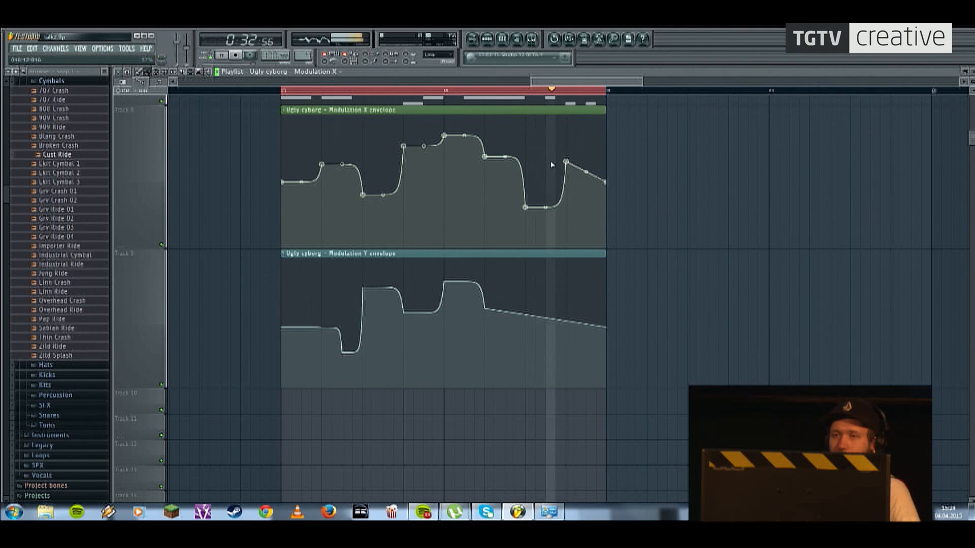
Step: Open Ugly cyborg's Harmor during playback, raise the image speed slightly and fine-tune the frequencies of filters 1 and 2
click(489, 39)
click(166, 178)
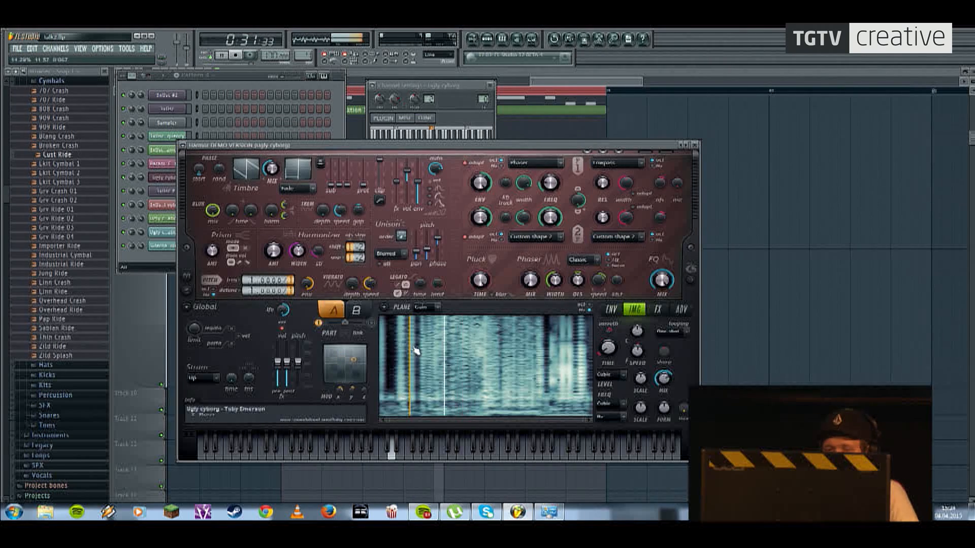
drag(638, 351, 637, 341)
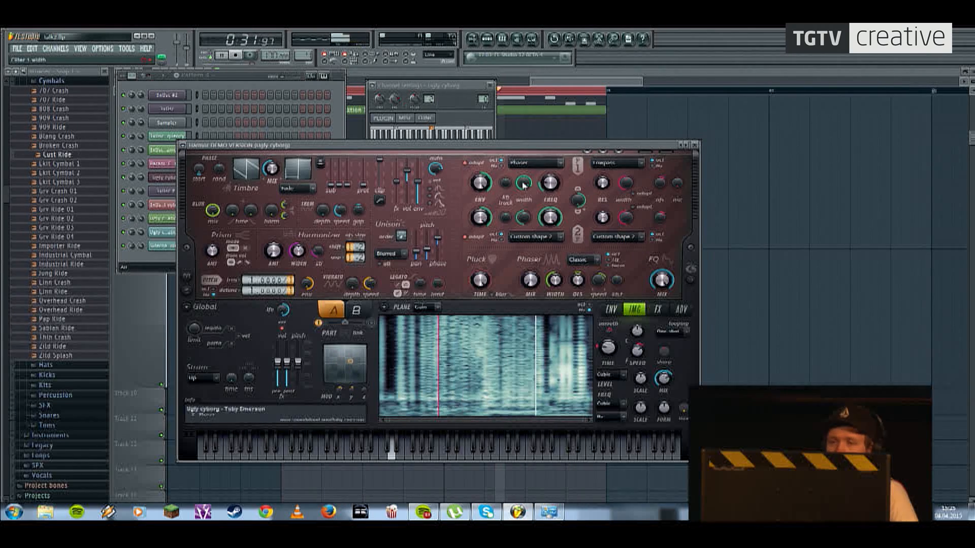
drag(550, 184, 550, 183)
mouse_move(550, 217)
mouse_down()
mouse_move(549, 207)
mouse_move(550, 217)
mouse_up()
drag(549, 183, 547, 181)
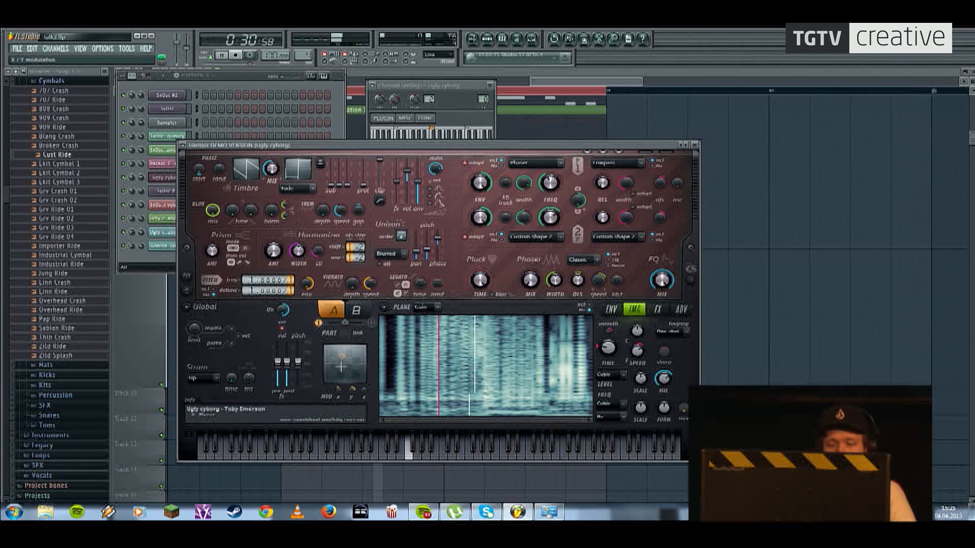
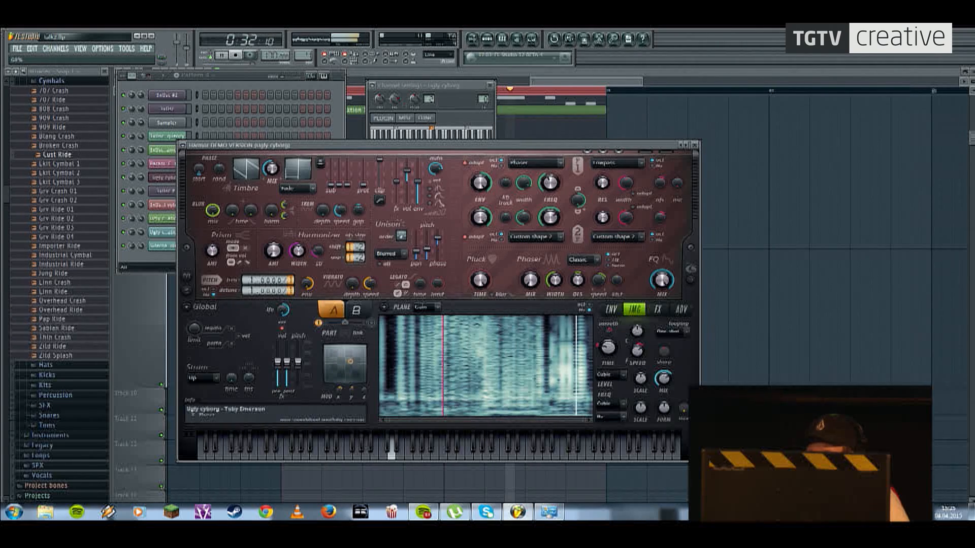
Step: Return to the playlist and compare the phrase with Tracks 8 and 9 muted and unmuted during playback
click(528, 91)
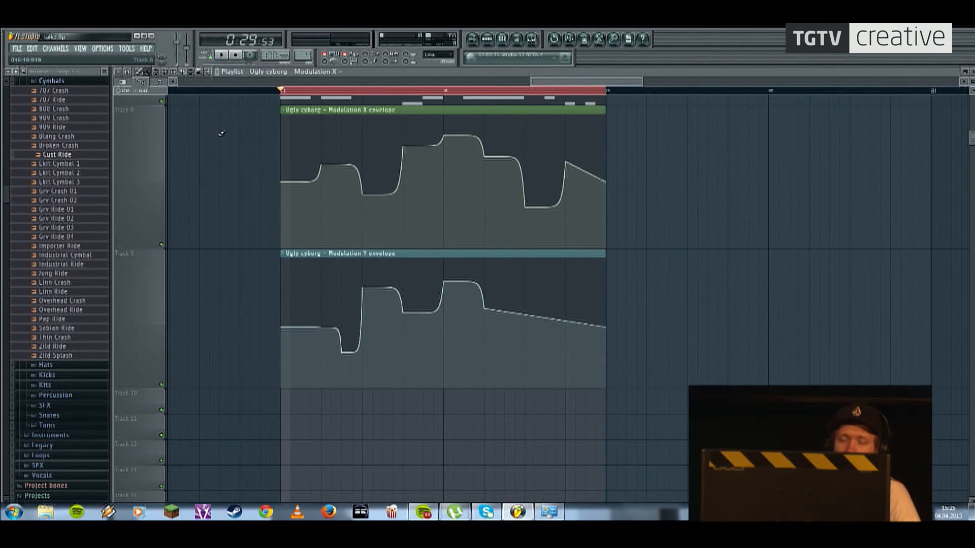
scroll(239, 147, down, 3)
key(space)
click(161, 245)
click(162, 385)
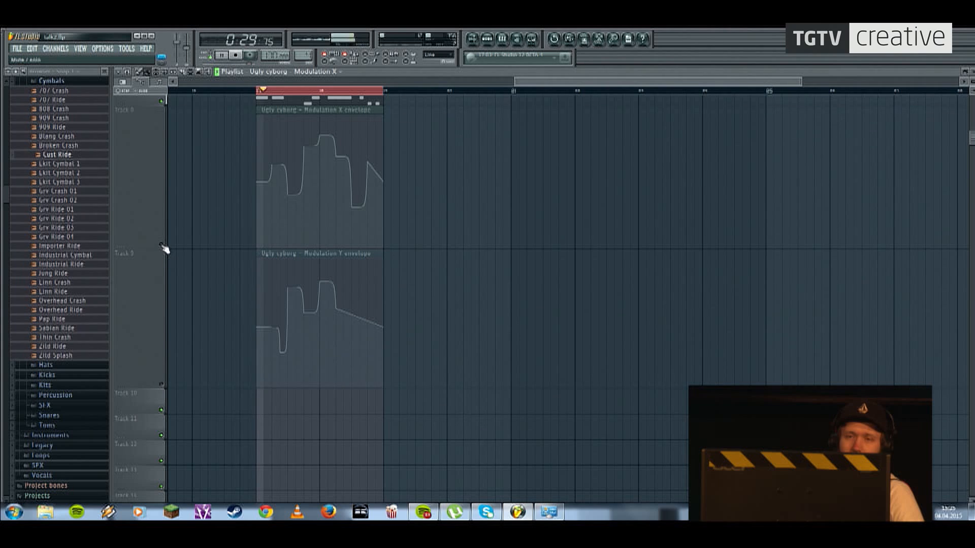
click(162, 245)
click(161, 384)
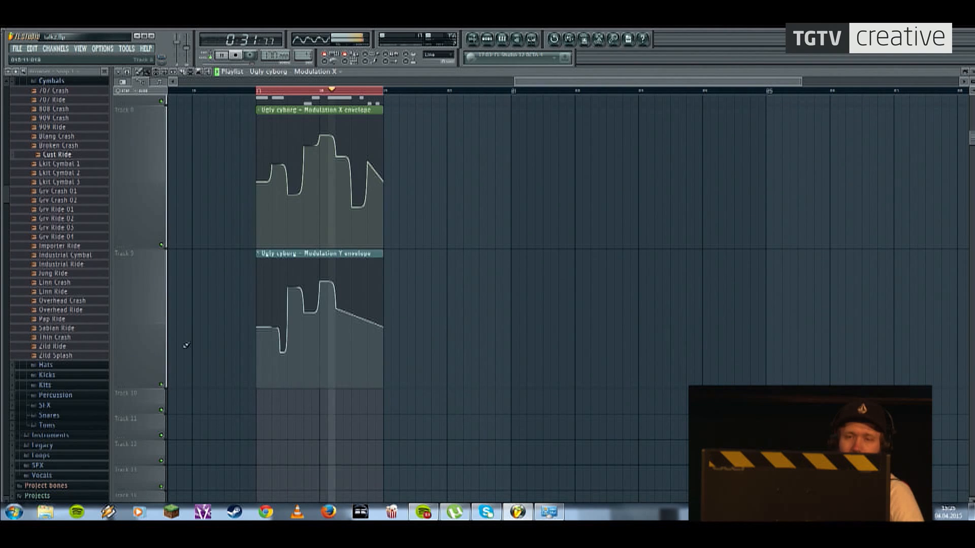
Step: Stop playback and open the mixer and Ugly cyborg's Harmor to check which insert the instrument is routed to
drag(229, 145, 235, 154)
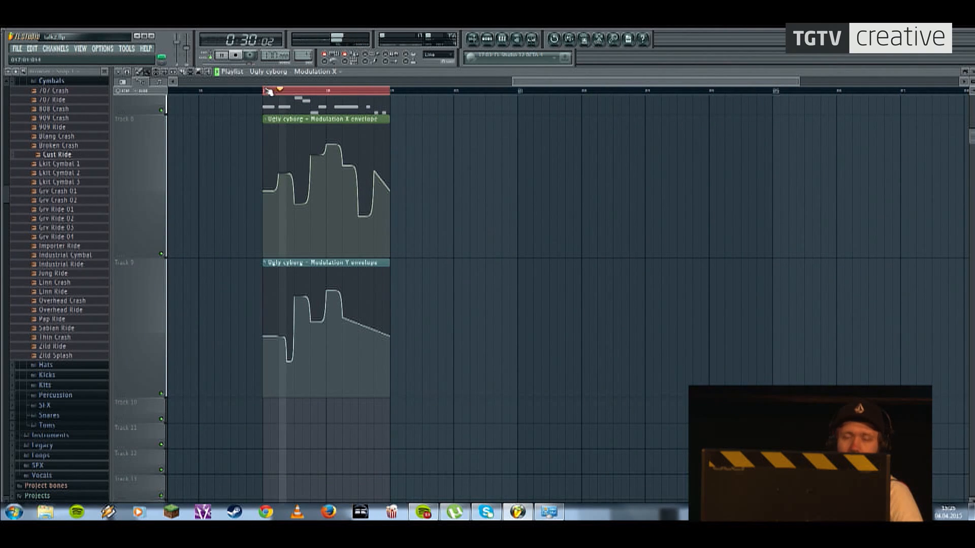
key(space)
drag(250, 146, 276, 231)
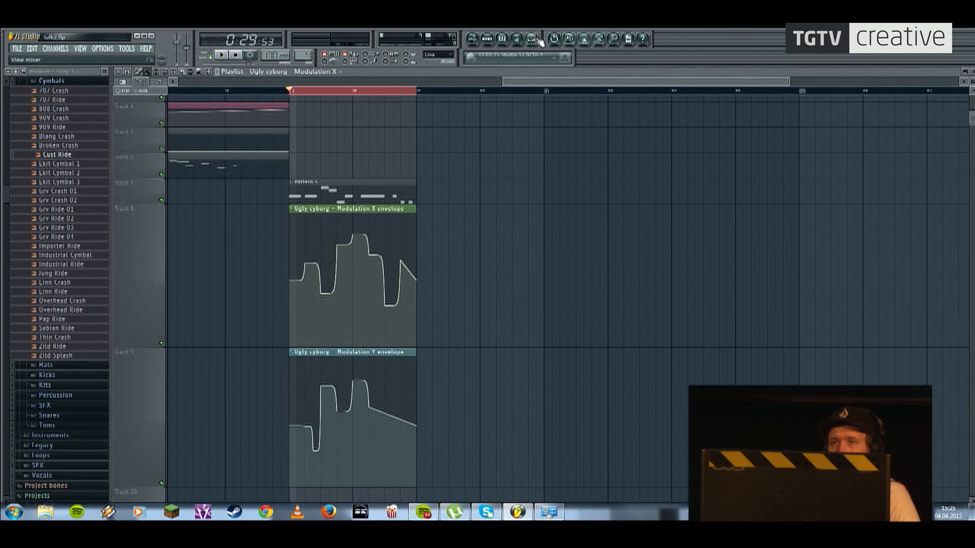
click(541, 41)
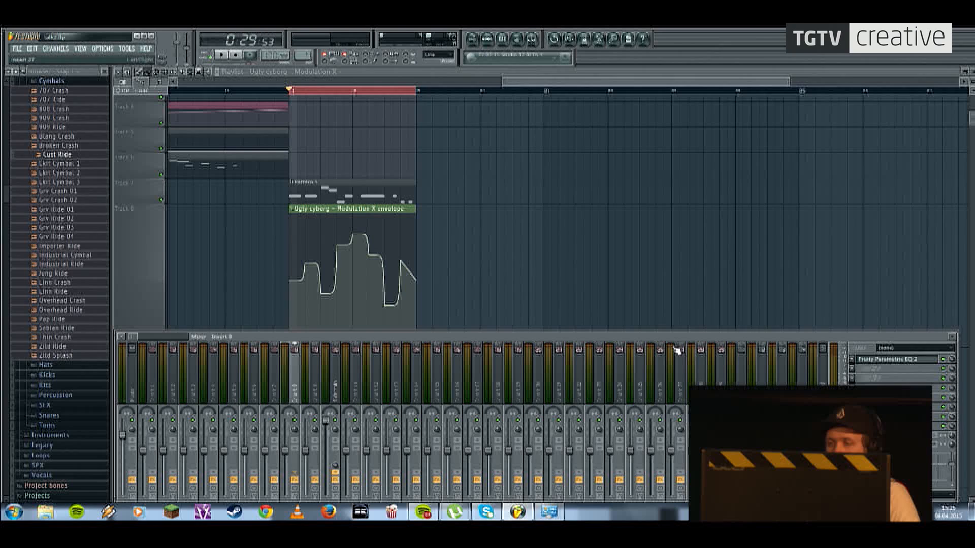
click(488, 43)
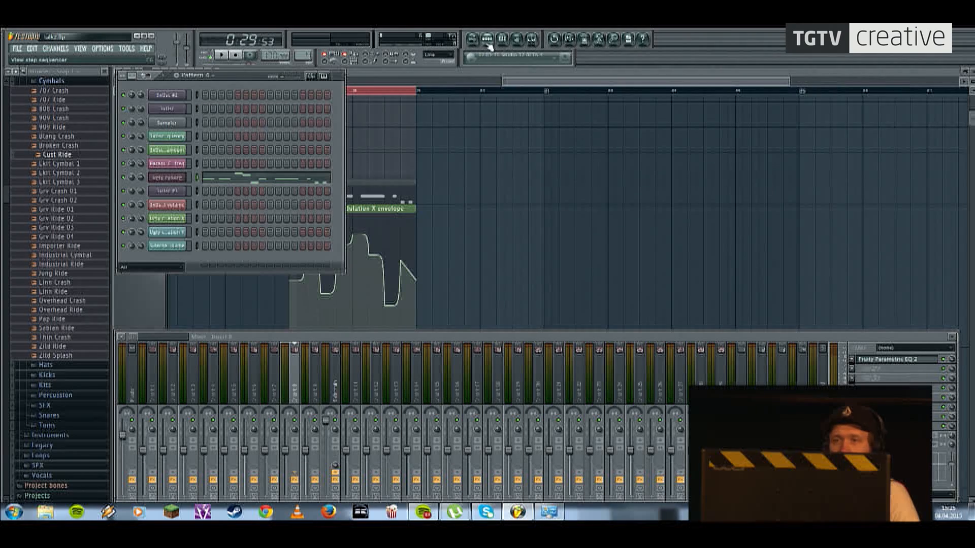
click(165, 182)
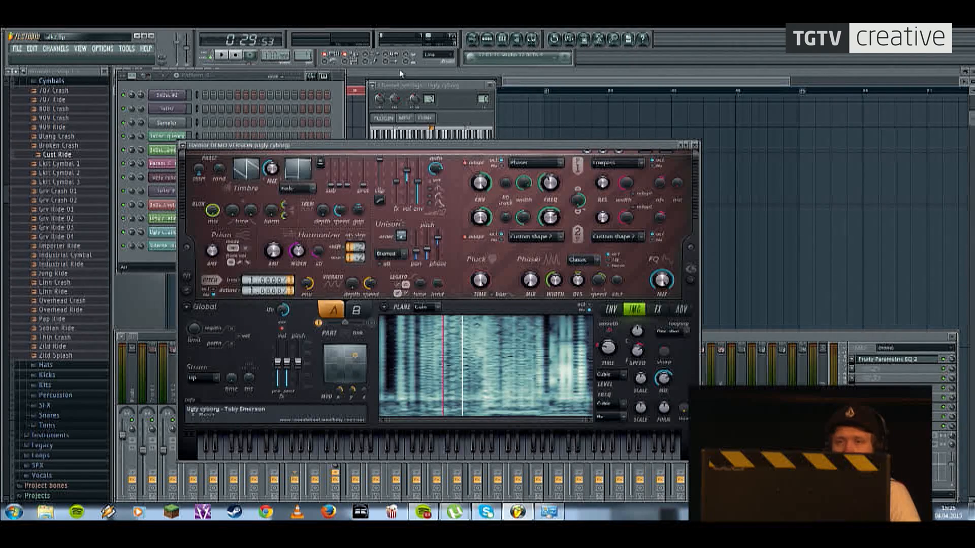
click(535, 84)
Step: Select the playlist range from just before bar 17 to just after bar 19 and identify Ugly cyborg's mixer insert during playback
drag(283, 92, 415, 94)
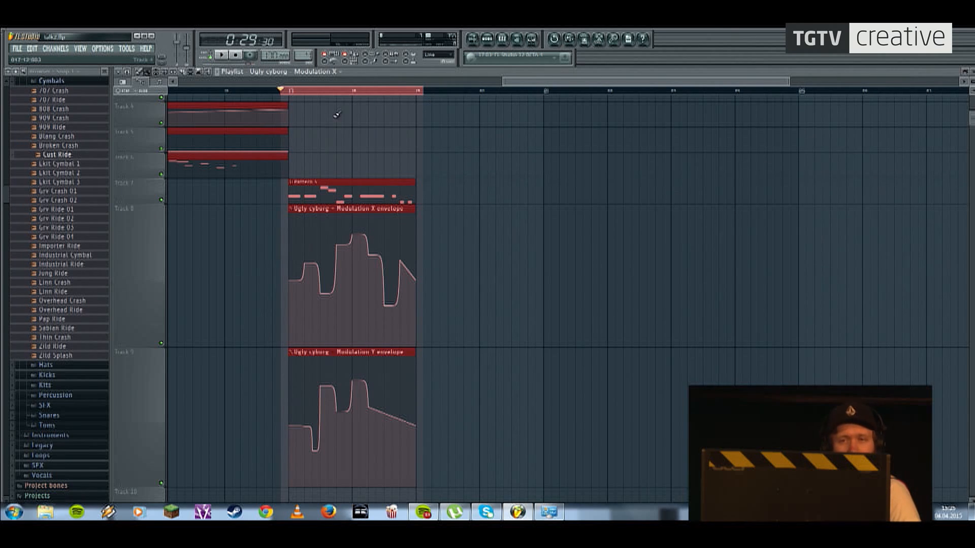
click(495, 41)
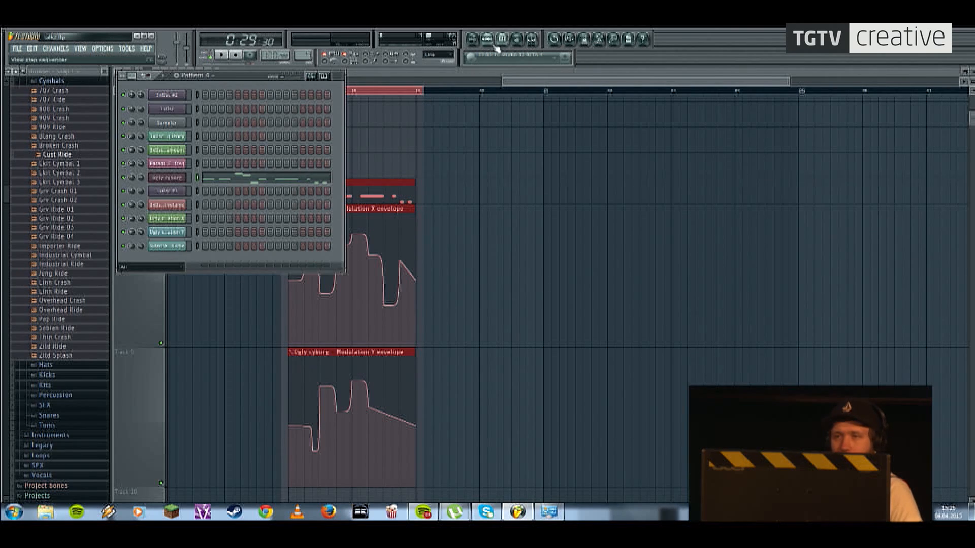
click(517, 39)
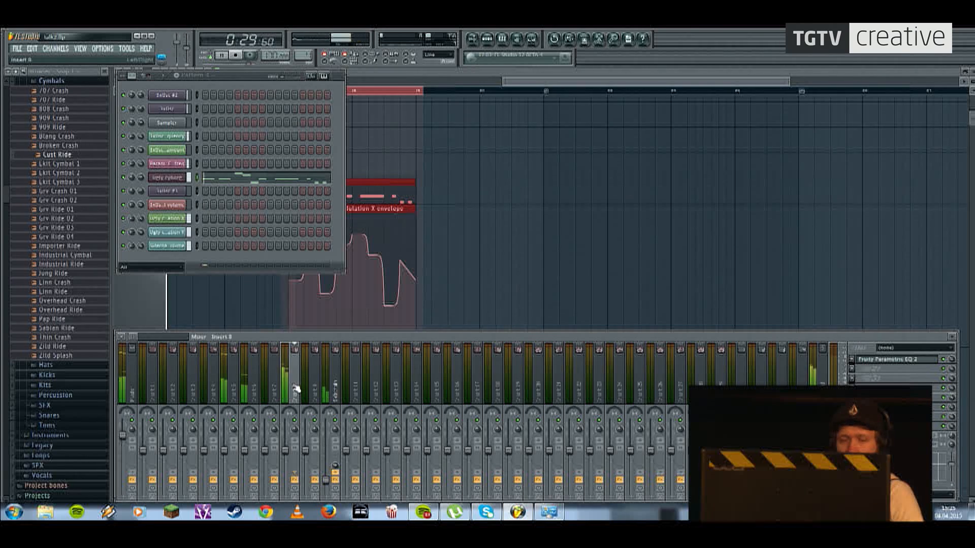
click(390, 75)
key(space)
click(531, 39)
key(space)
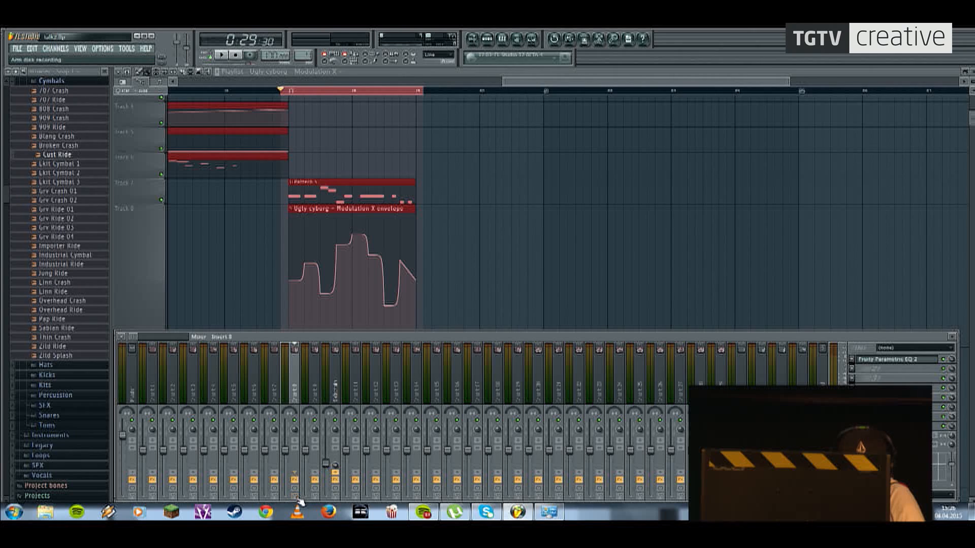
Step: Arm mixer Insert 8 for disk recording and record the selected range to audio
key(space)
key(space)
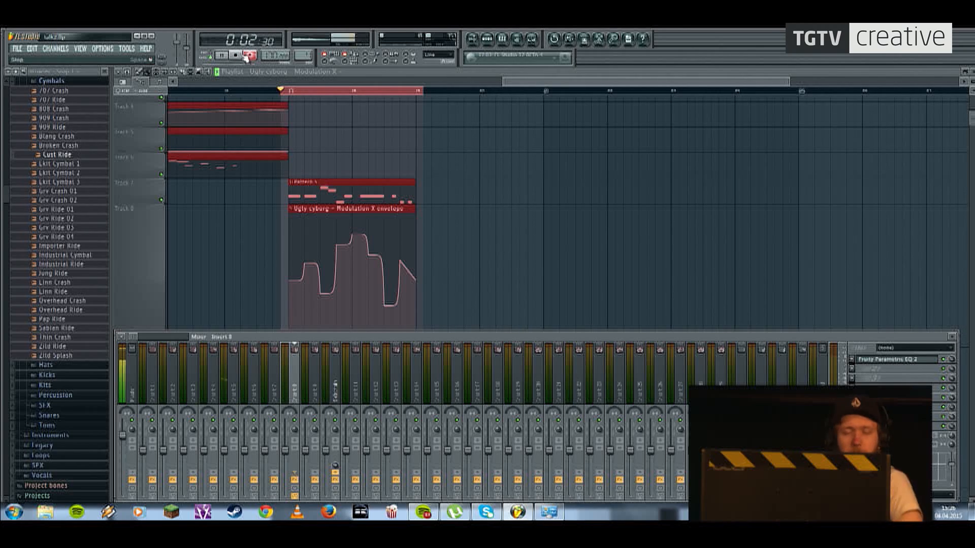
click(237, 57)
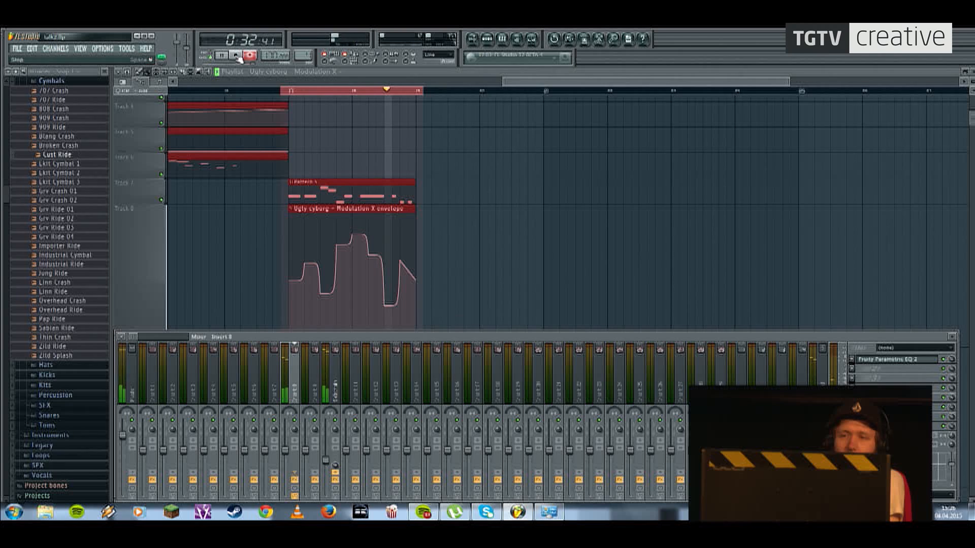
click(237, 57)
Step: Delete the Ugly cyborg pattern clip on Track 7 and the Modulation X and Modulation Y envelope clips
click(396, 153)
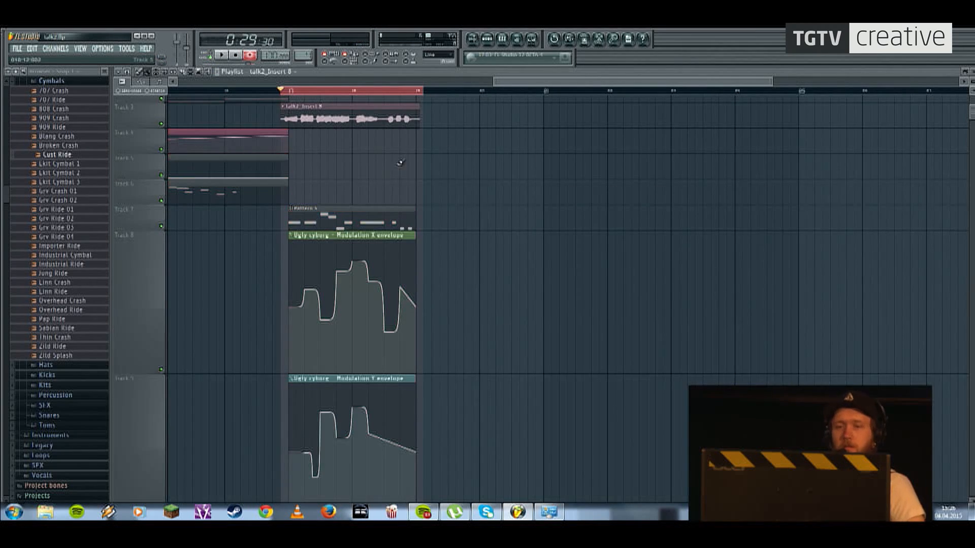
scroll(391, 163, down, 3)
right_click(325, 142)
right_click(350, 228)
right_click(372, 402)
scroll(341, 215, up, 3)
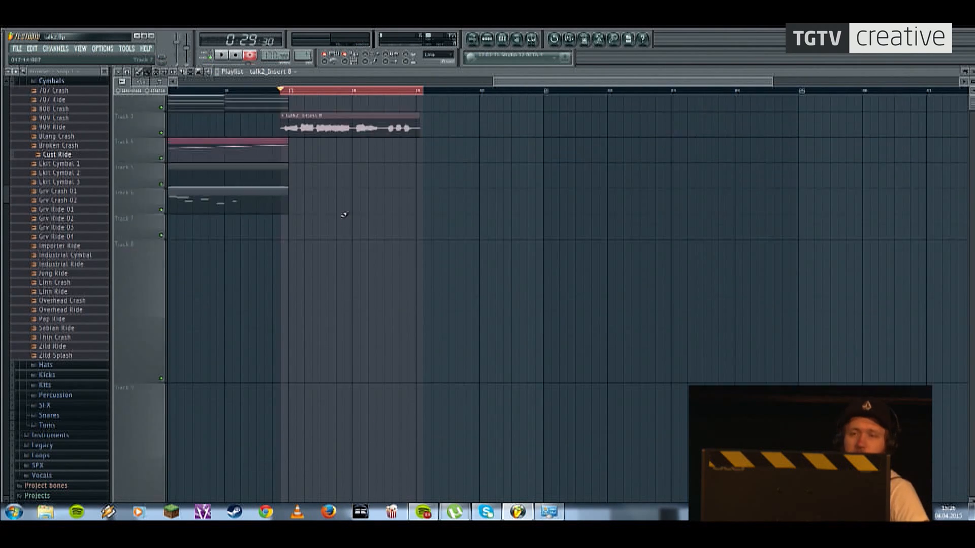
Step: Inspect both ends of the talk2_Insert 8 clip and shift the clip so its audio starts at bar 17
scroll(268, 150, up, 2)
scroll(261, 150, up, 3)
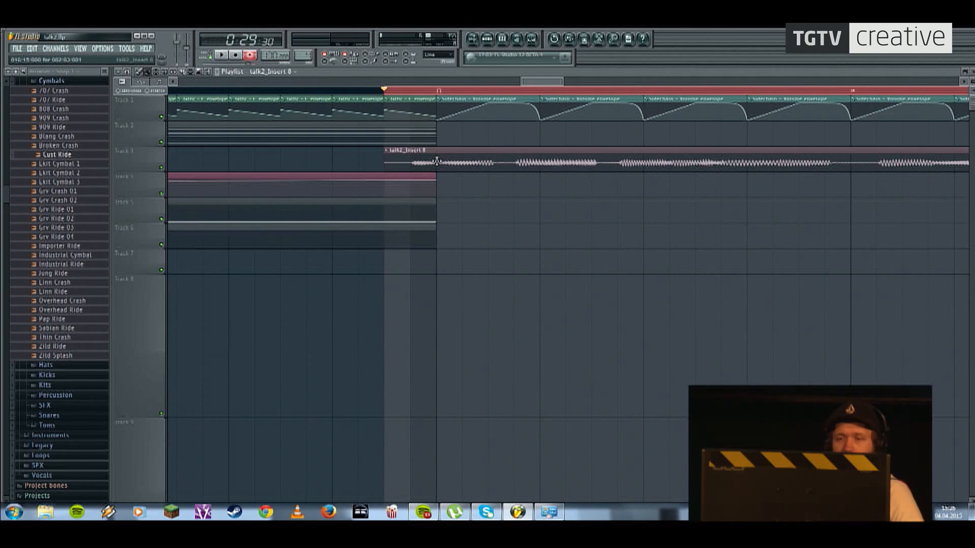
scroll(594, 222, right, 6)
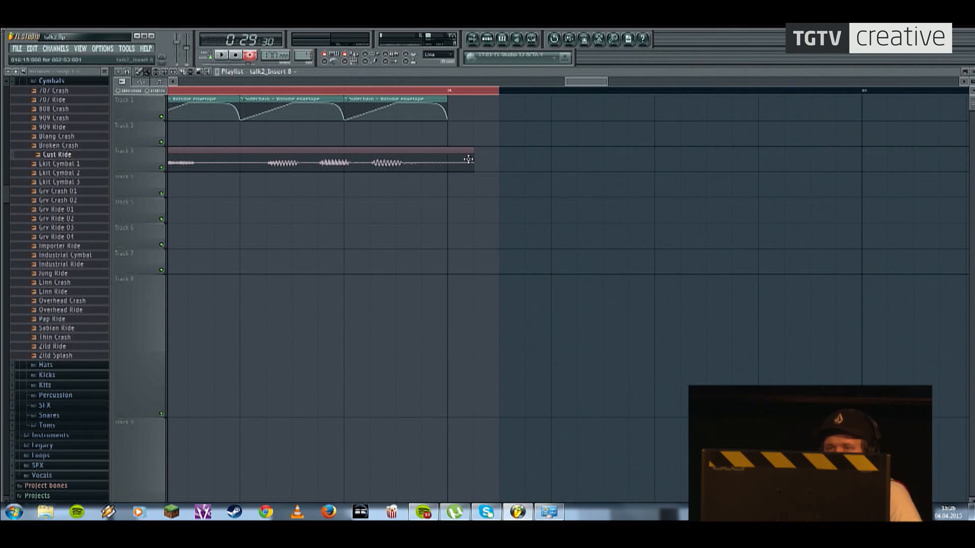
scroll(468, 159, up, 2)
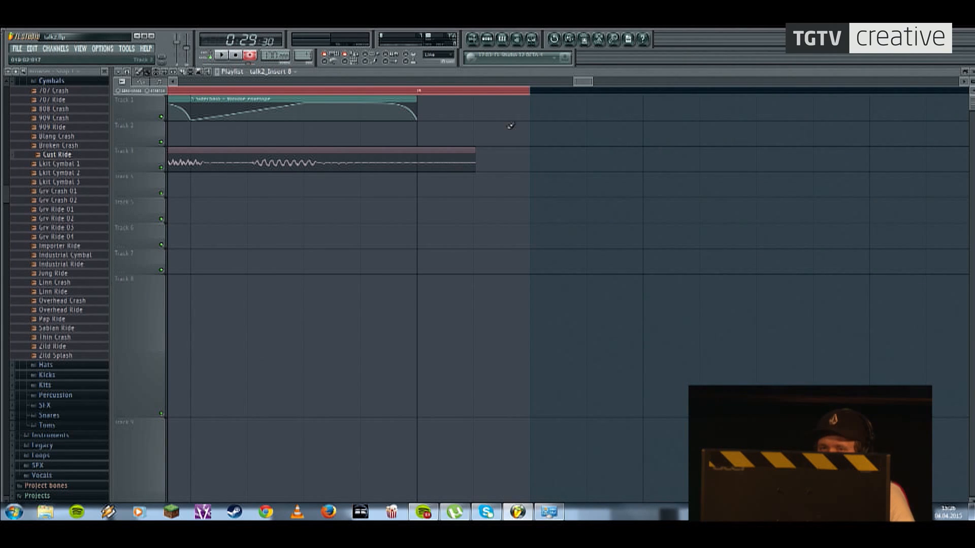
scroll(363, 205, down, 6)
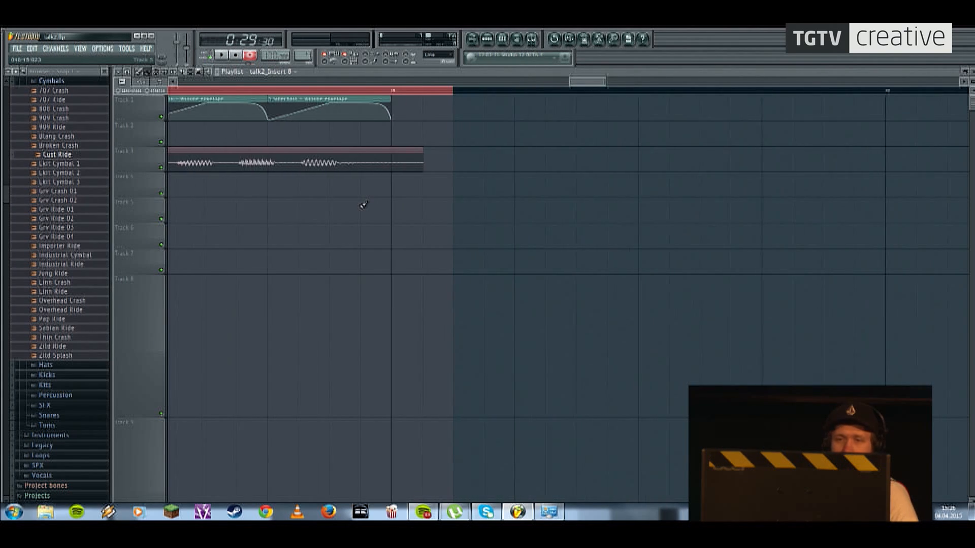
scroll(423, 174, up, 2)
drag(371, 163, 418, 165)
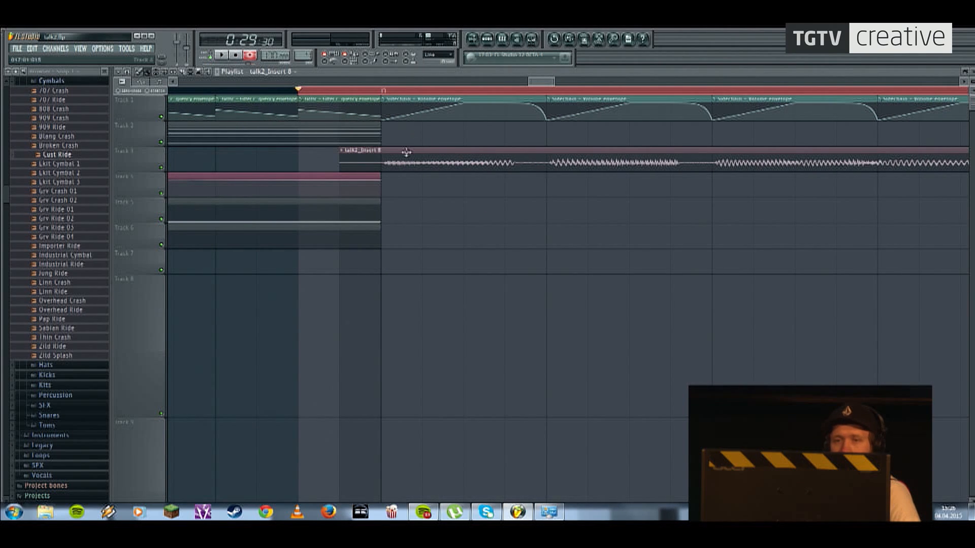
Step: Slice the talk2_Insert 8 clip at bars 17 and 19, delete the excess lead-in and tail, and clear the time selection
scroll(406, 153, down, 3)
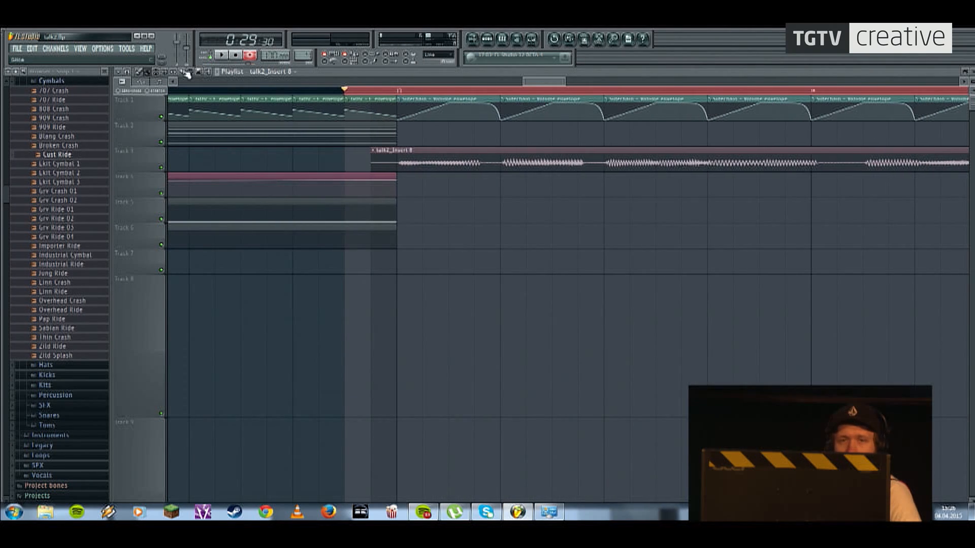
drag(793, 216, 647, 220)
scroll(647, 220, down, 3)
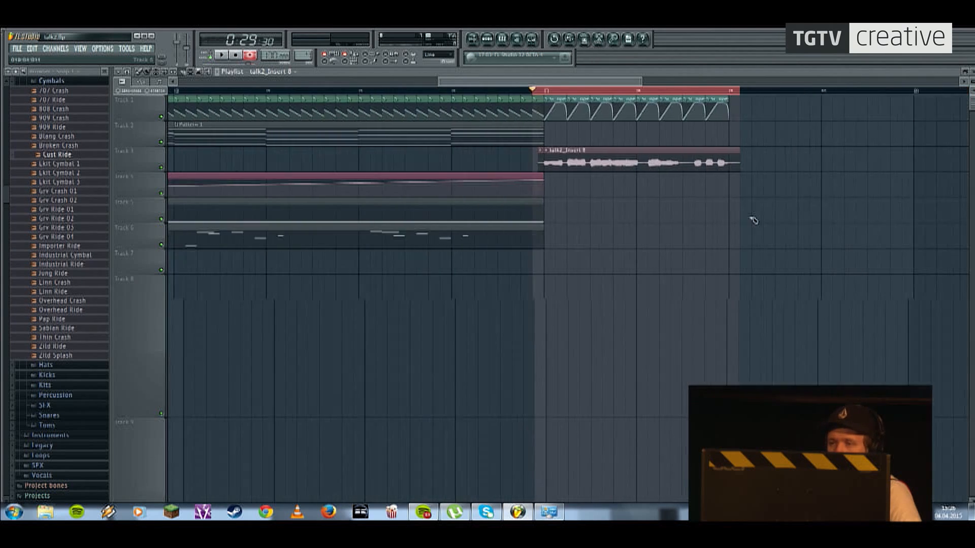
drag(753, 218, 688, 153)
scroll(688, 152, up, 3)
drag(564, 125, 567, 162)
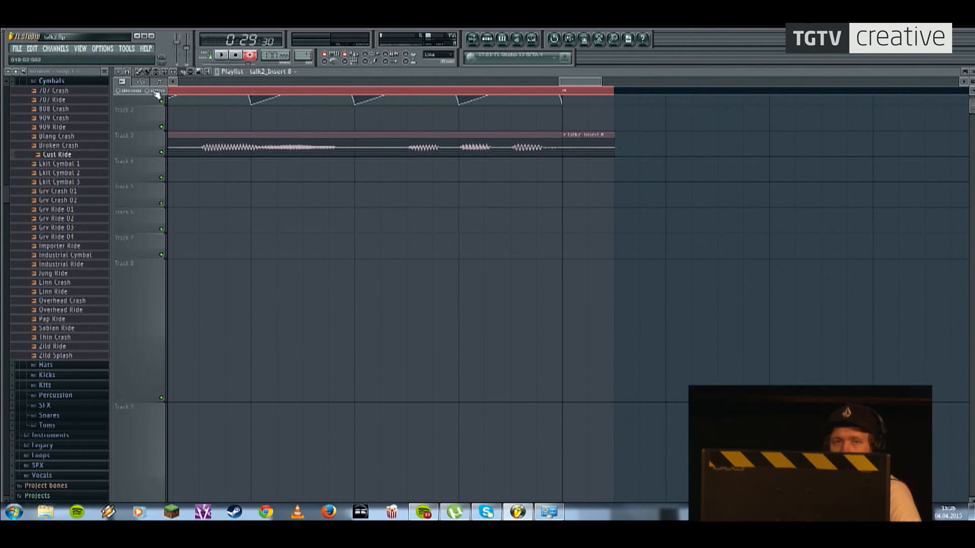
right_click(611, 136)
scroll(406, 180, down, 3)
drag(298, 207, 379, 197)
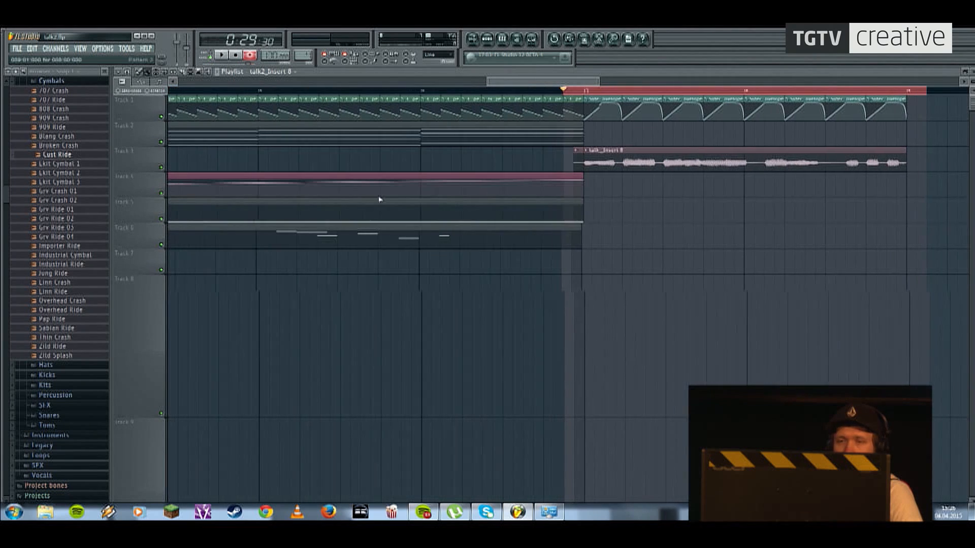
click(587, 91)
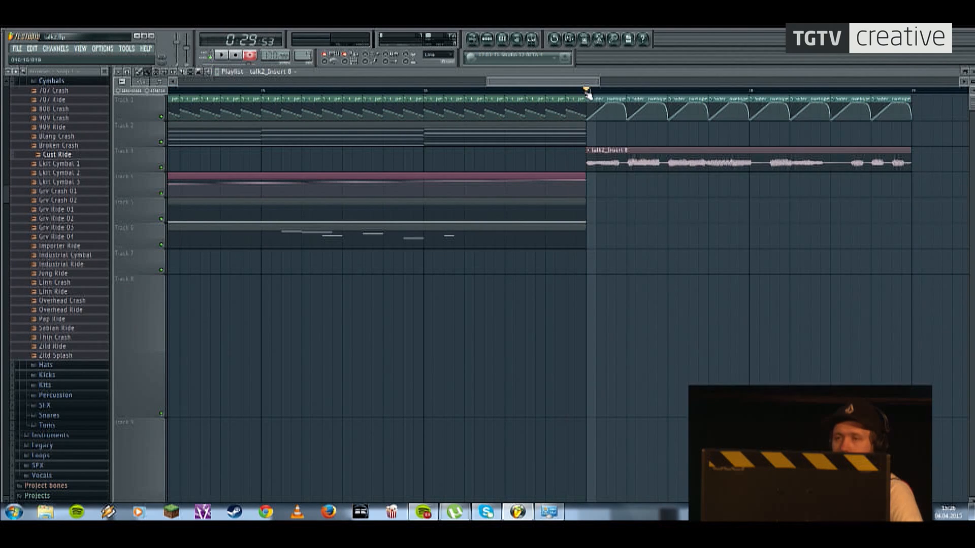
Step: Audition the trimmed talk2_Insert 8 clip, view its channel settings briefly, and select bars 17 to 19 as the loop range
drag(655, 161, 371, 161)
key(space)
double_click(428, 152)
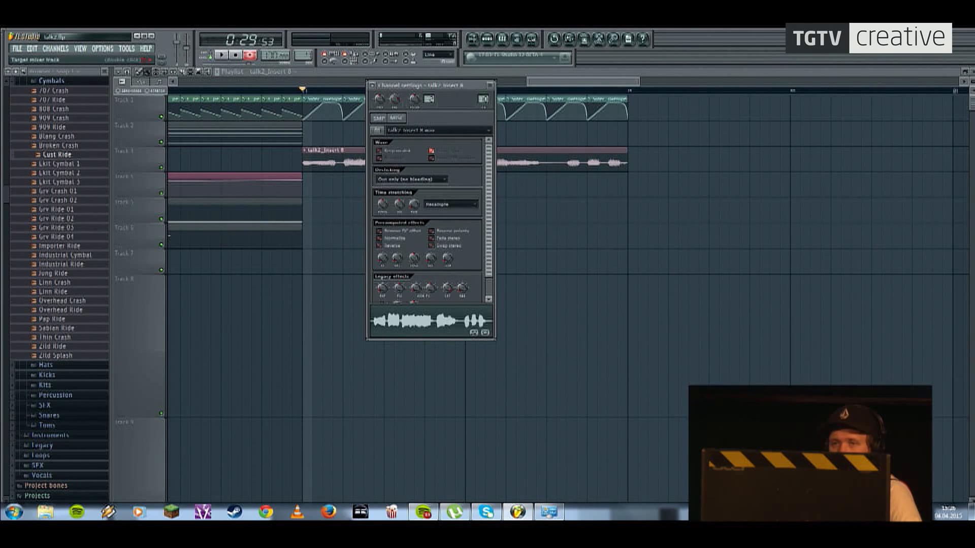
click(489, 86)
key(space)
drag(303, 92, 526, 93)
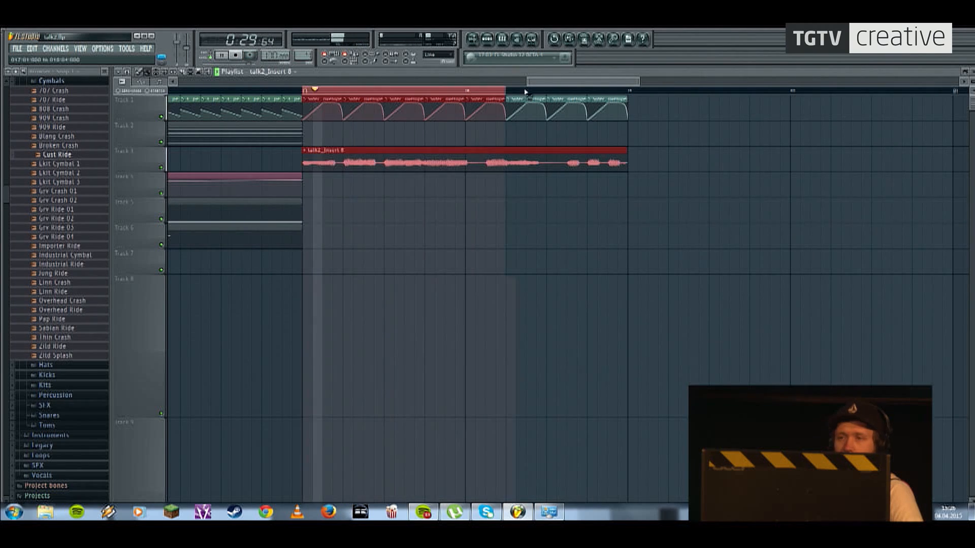
Step: Compare the channel settings of talk2_Insert 8 with those of Ugly cyborg and its Harmor plugin
key(F6)
key(space)
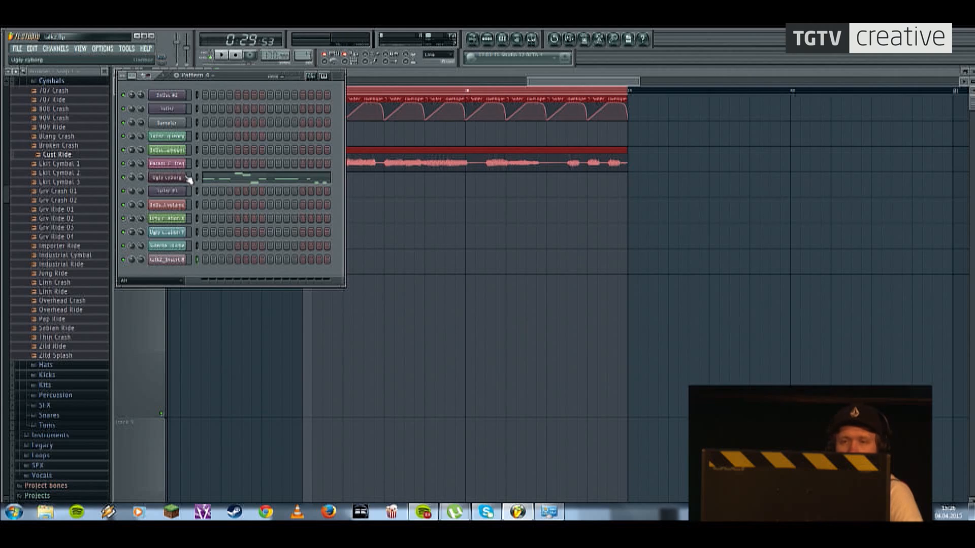
double_click(424, 155)
click(488, 41)
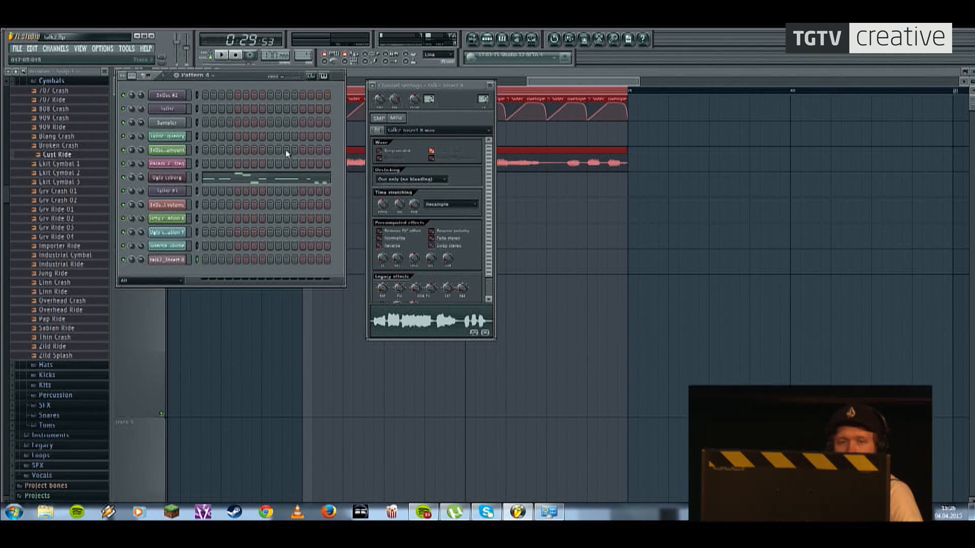
click(172, 178)
click(697, 146)
click(164, 179)
click(162, 179)
Step: Check the mixer meters during playback, and close the Harmor and channel windows to return to the playlist
key(space)
click(531, 40)
click(533, 39)
click(532, 39)
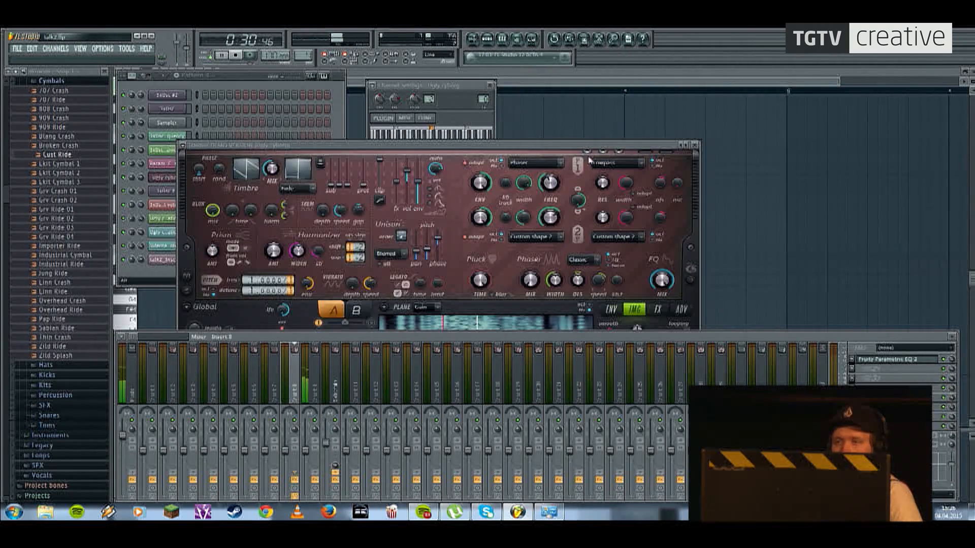
click(696, 145)
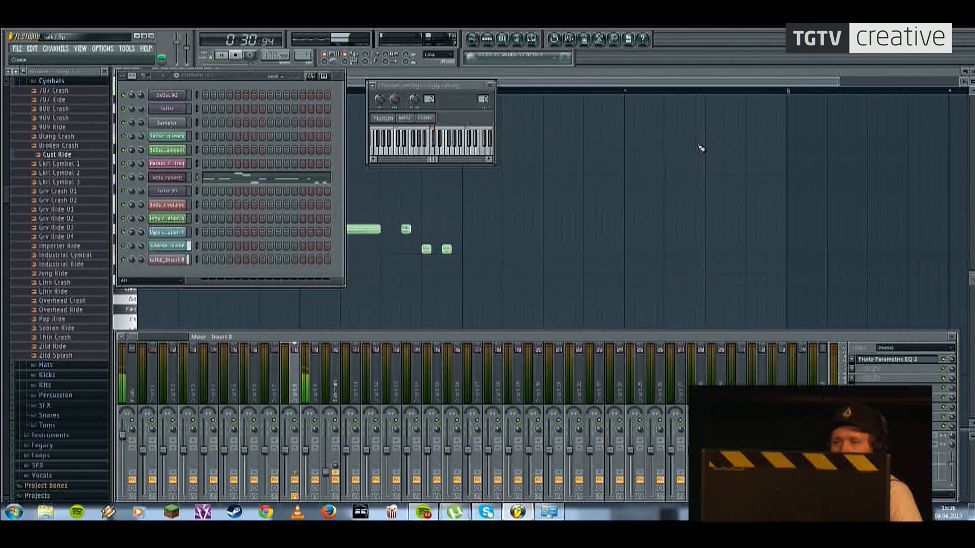
click(490, 85)
click(473, 40)
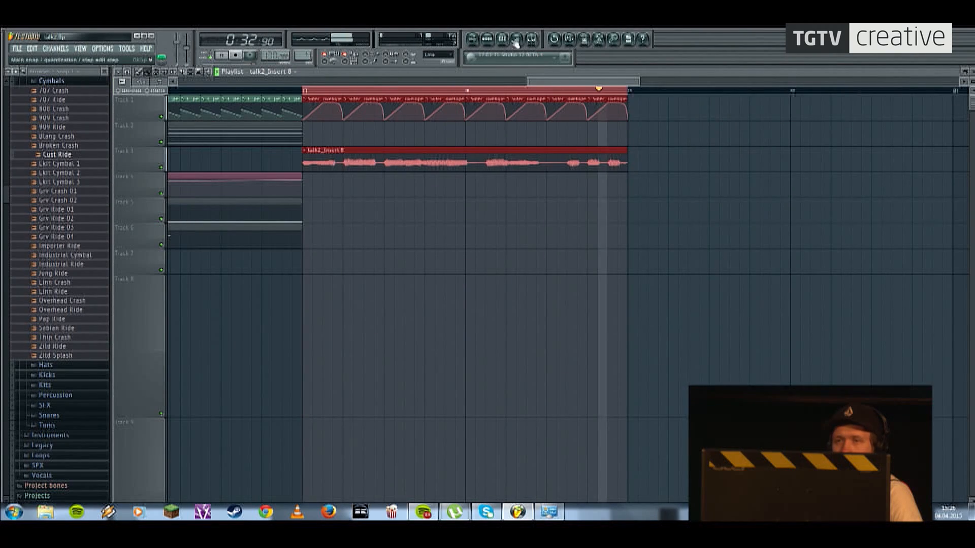
key(space)
click(532, 40)
Step: Enable Normalize in the talk2_Insert 8 sample's channel settings and audition the clip
double_click(437, 152)
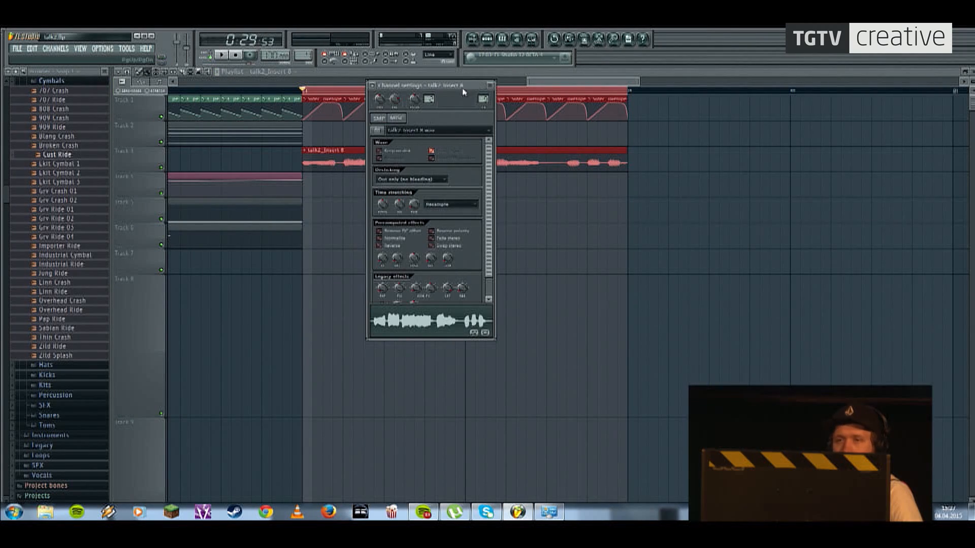
drag(462, 89, 512, 173)
click(448, 202)
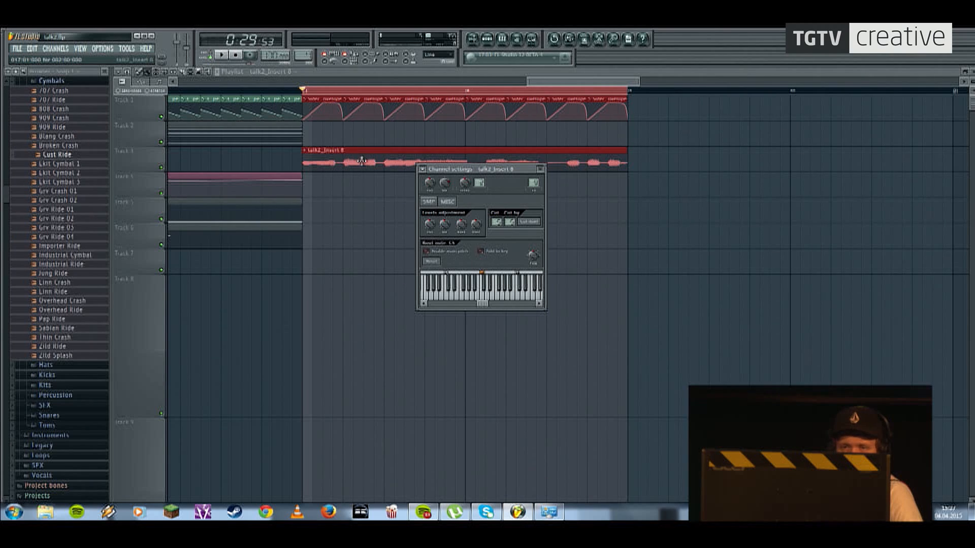
click(428, 201)
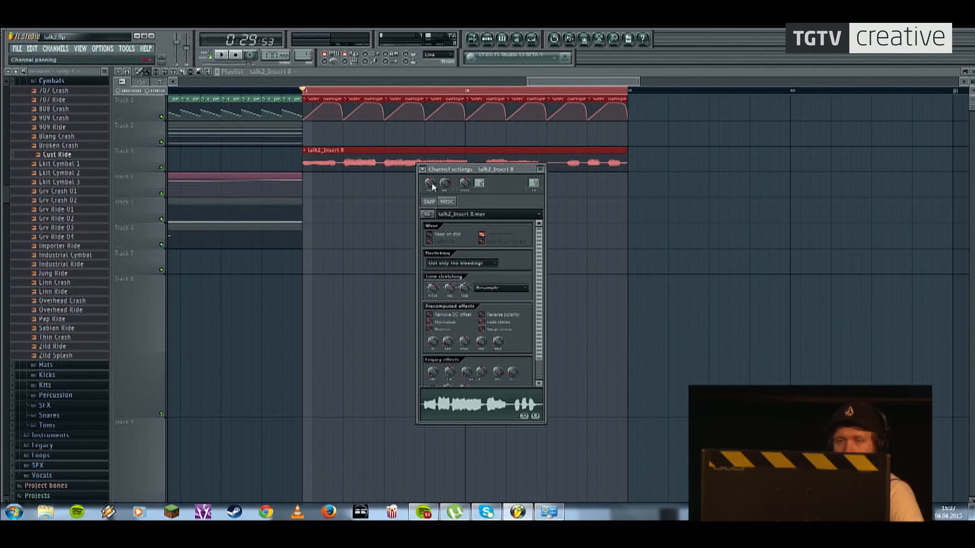
click(438, 326)
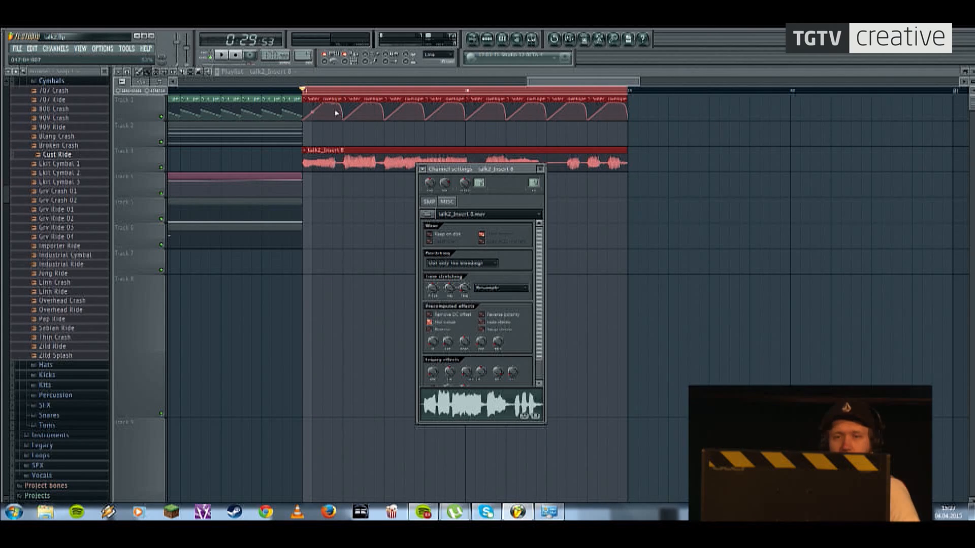
key(space)
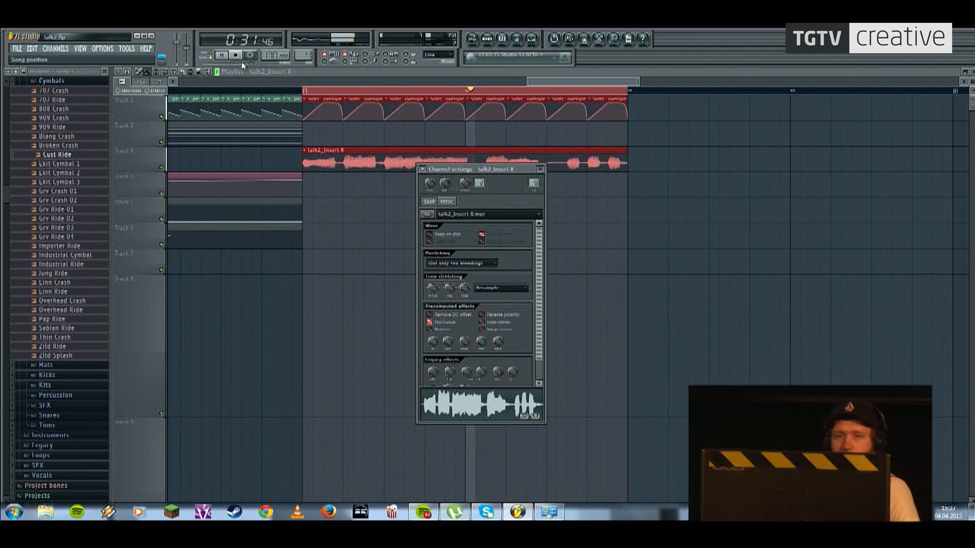
Step: Insert Vocodex on mixer Insert 9 after Fruity Parametric EQ 2, audition the vocal clip through it, and close its window
key(space)
click(533, 42)
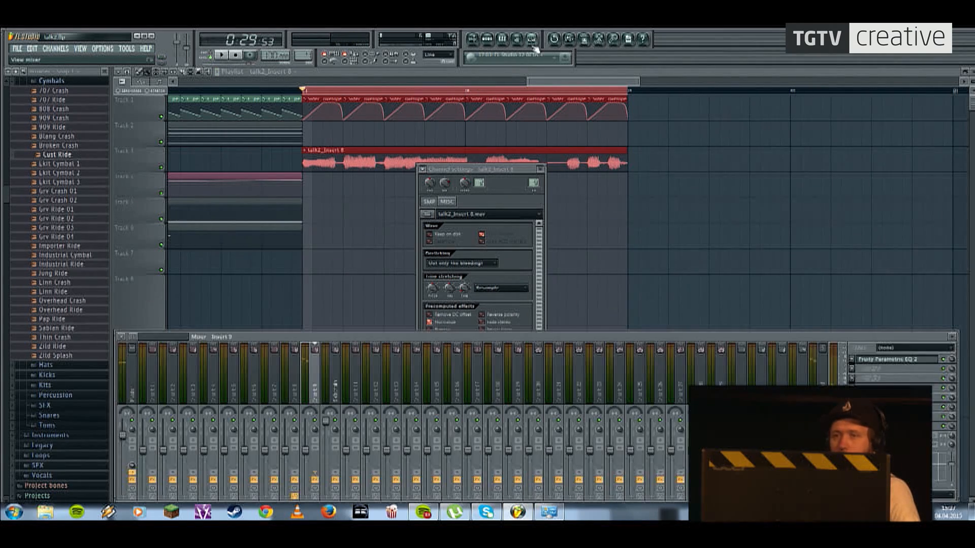
click(541, 169)
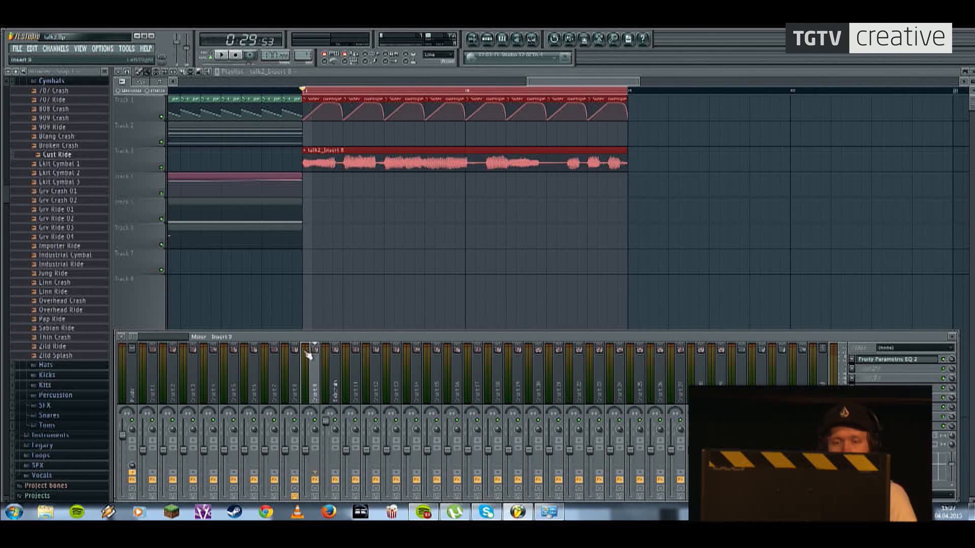
click(853, 373)
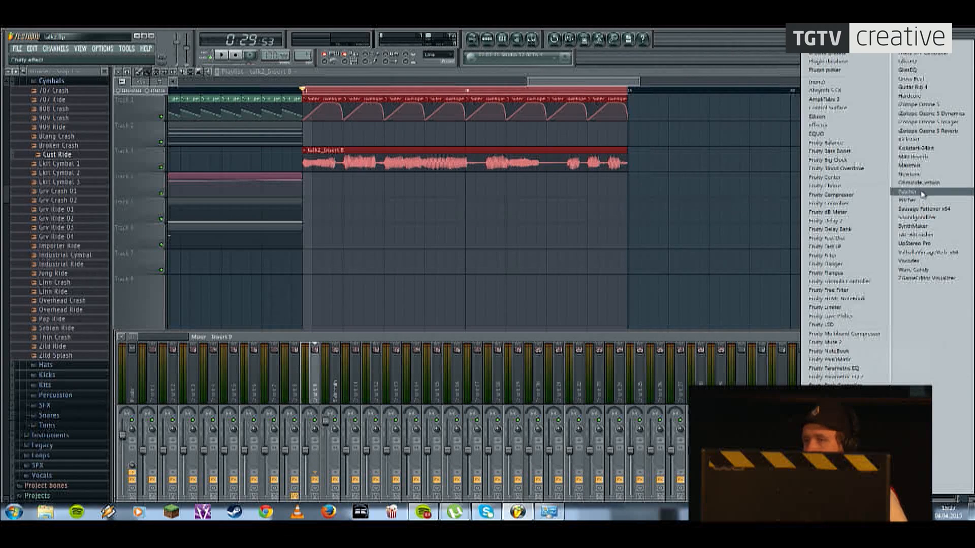
click(911, 262)
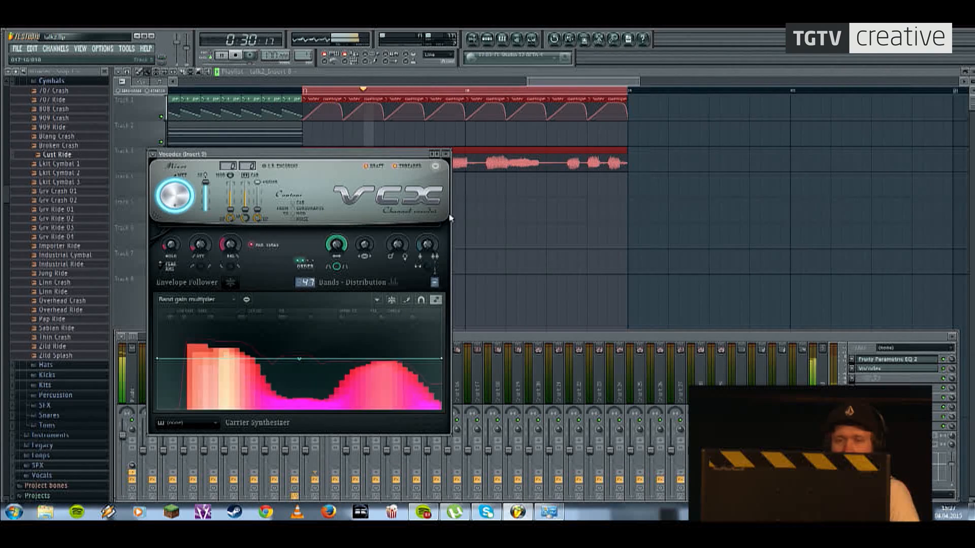
click(443, 155)
Step: Insert Ohmicide after Vocodex on Insert 9 and lower band 1's upper frequency to about 87 Hz
click(854, 380)
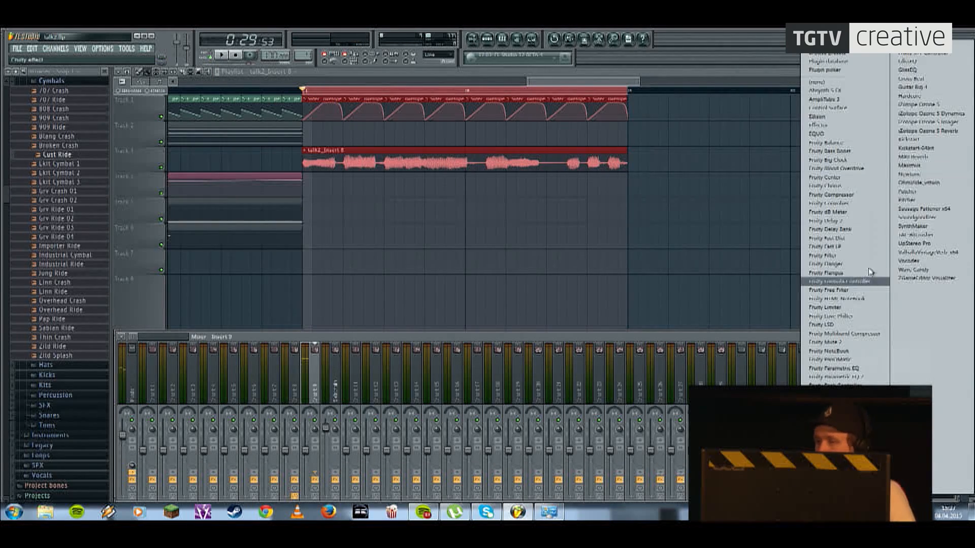
click(939, 183)
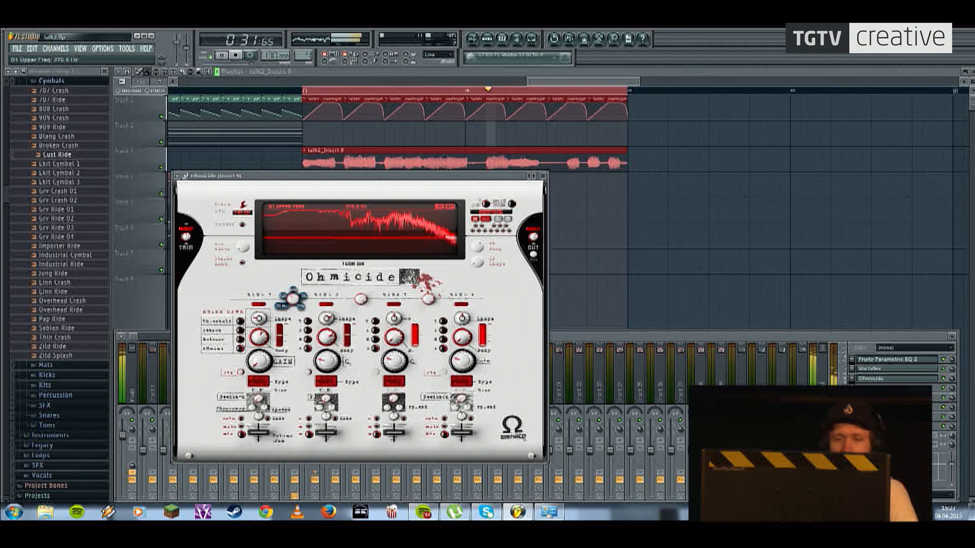
drag(296, 300, 293, 298)
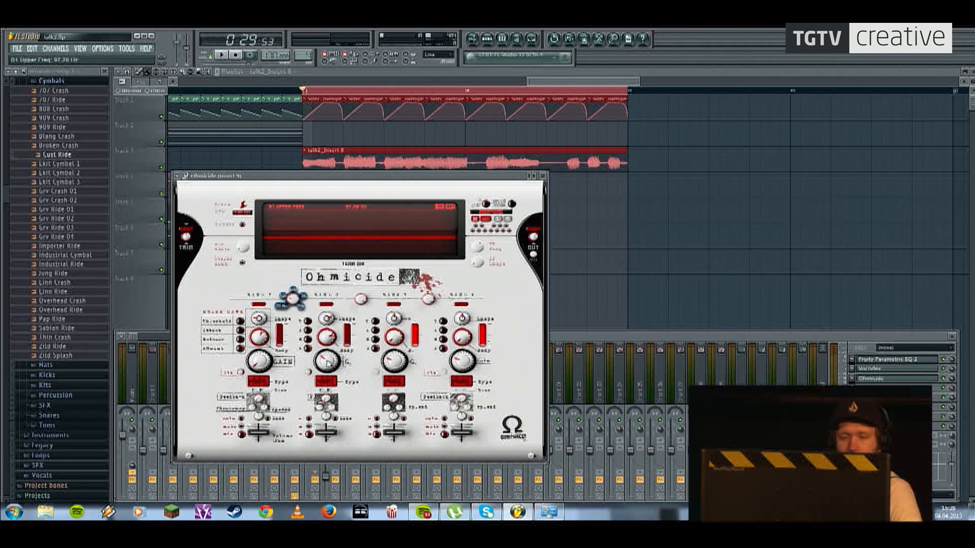
key(space)
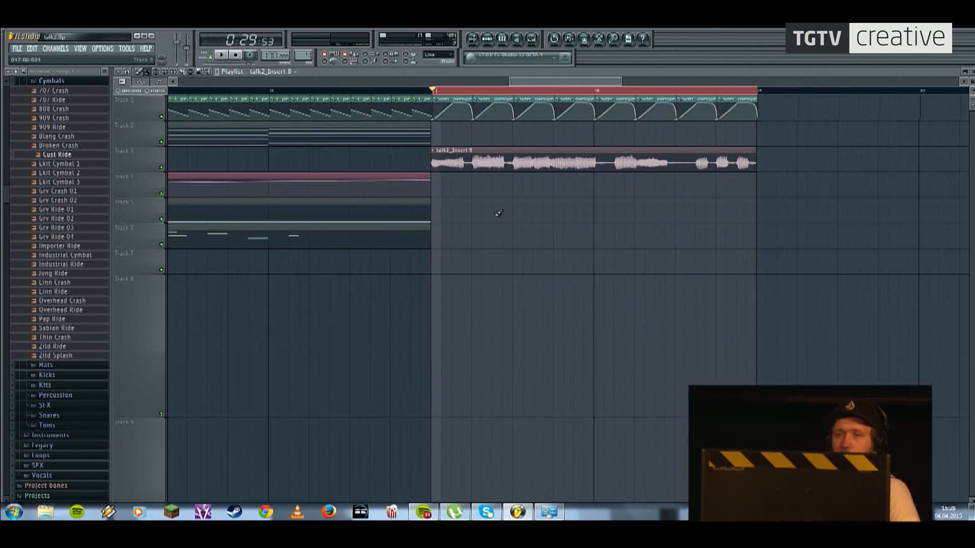
Step: Audition the transition from the earlier section into the talk2_Insert 8 clip at bar 17
scroll(559, 133, right, 3)
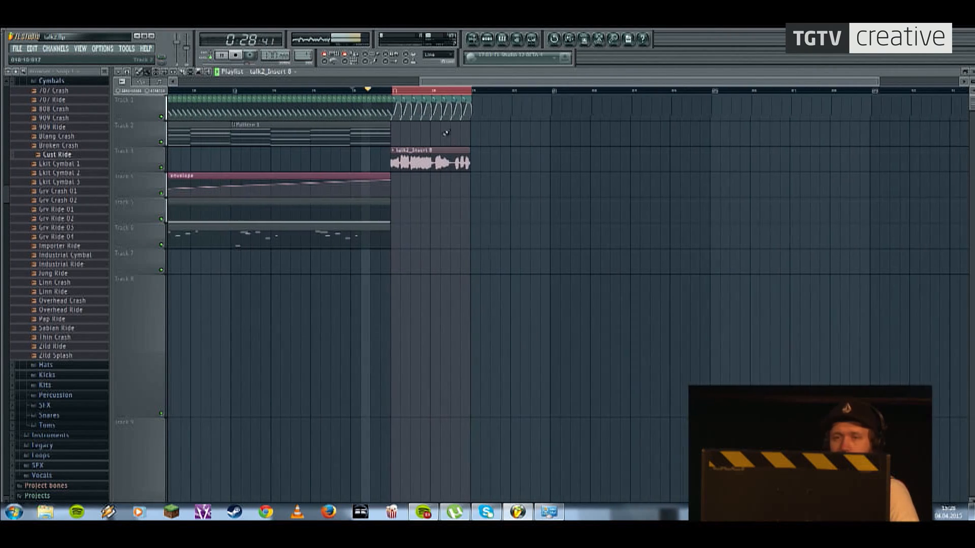
key(space)
click(395, 94)
key(space)
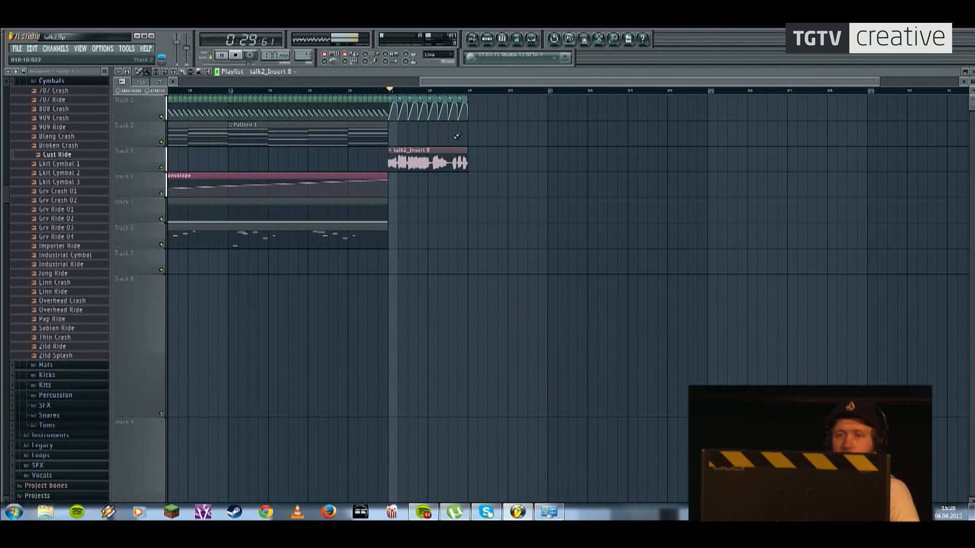
Step: Move the talk2_Insert 8 clip and the automation clips above it to bar 25, and place the playback position there
drag(480, 96, 543, 220)
ctrl+click(430, 168)
scroll(478, 203, up, 3)
scroll(434, 192, down, 3)
drag(538, 178, 475, 195)
scroll(475, 195, down, 2)
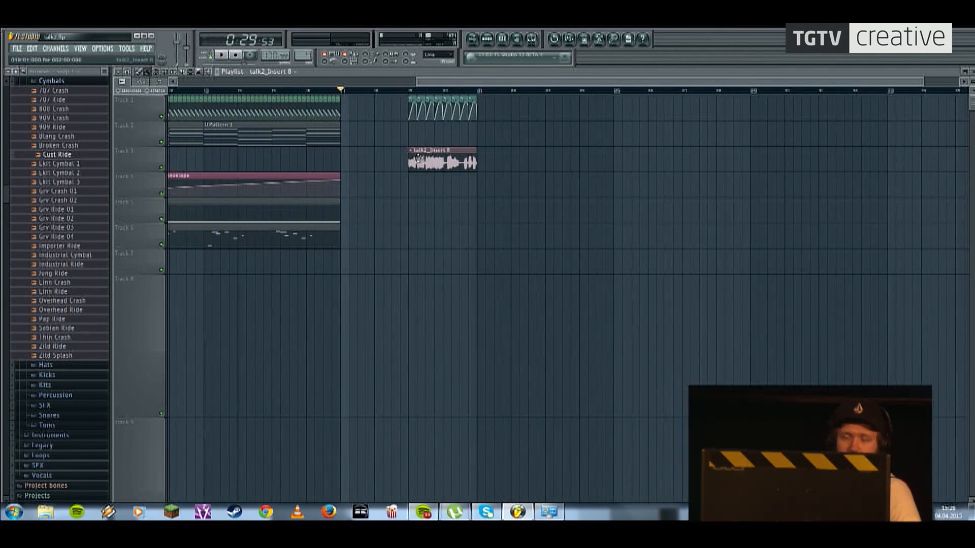
drag(429, 160, 370, 160)
drag(507, 109, 620, 109)
click(405, 153)
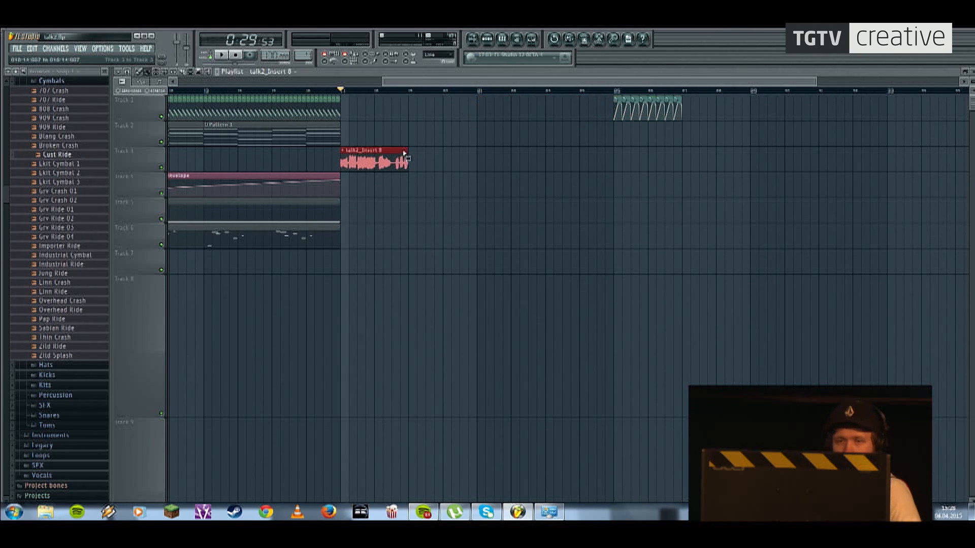
drag(367, 157, 647, 157)
click(614, 90)
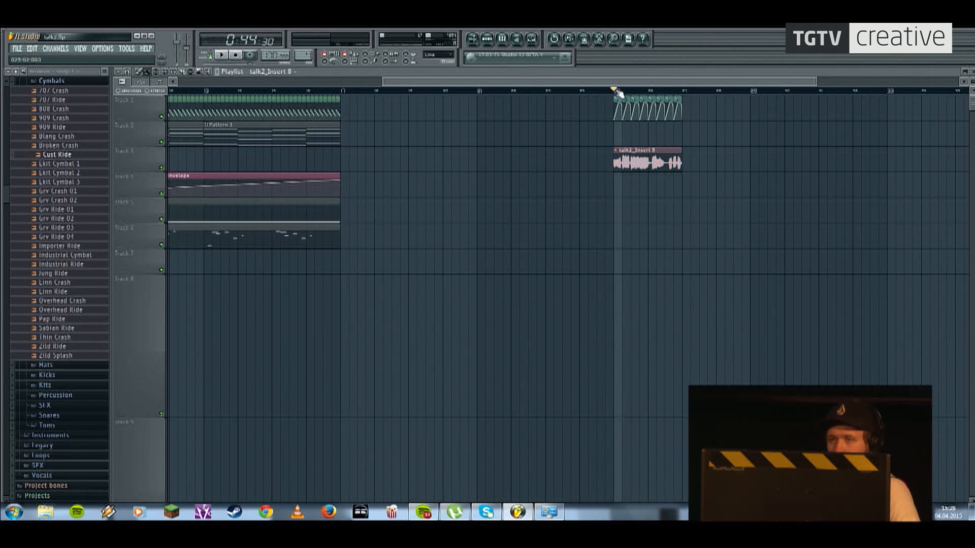
Step: Place a talk2_Insert 8 clip on Track 3 at bar 17, trim it to four steps, and audition it
key(space)
drag(568, 134, 522, 164)
scroll(522, 166, up, 3)
drag(224, 163, 568, 157)
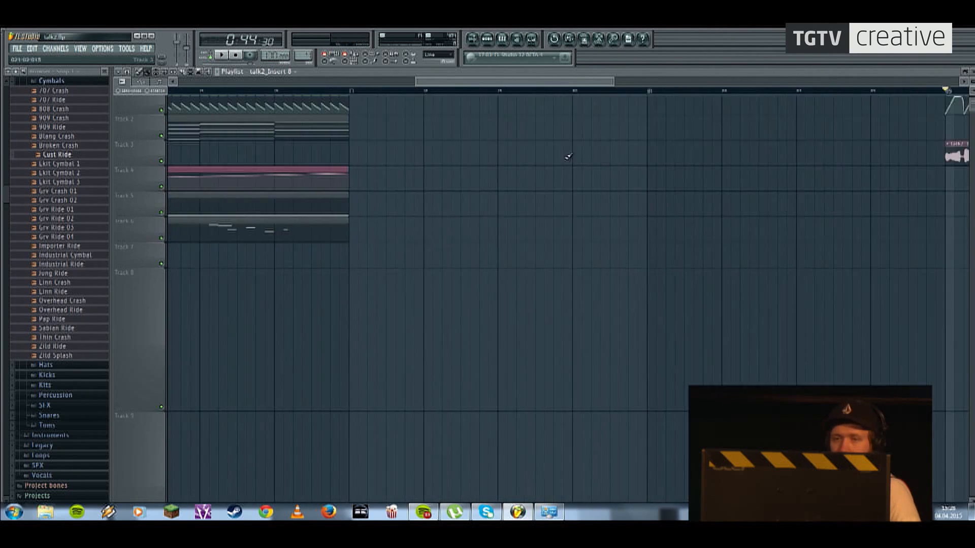
drag(359, 150, 421, 150)
click(421, 149)
drag(559, 159, 427, 158)
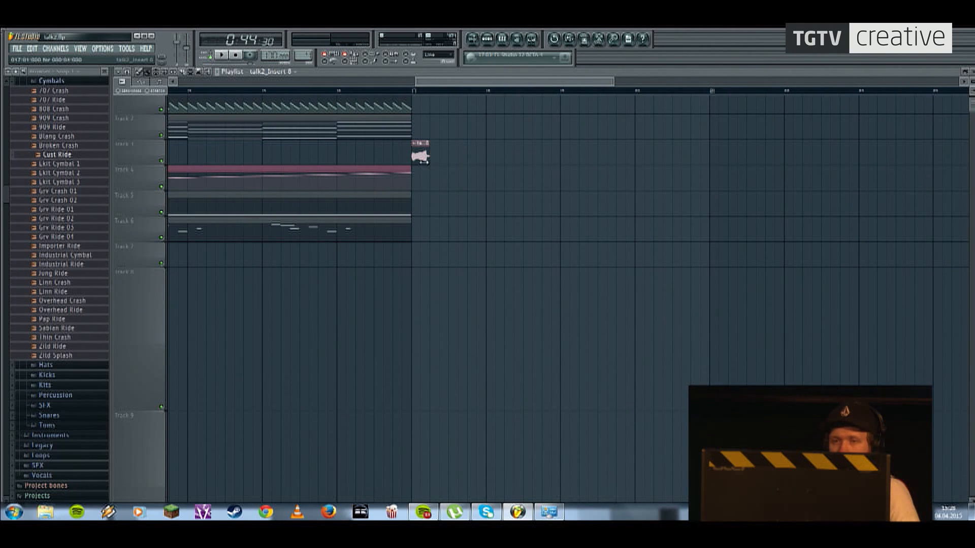
click(413, 93)
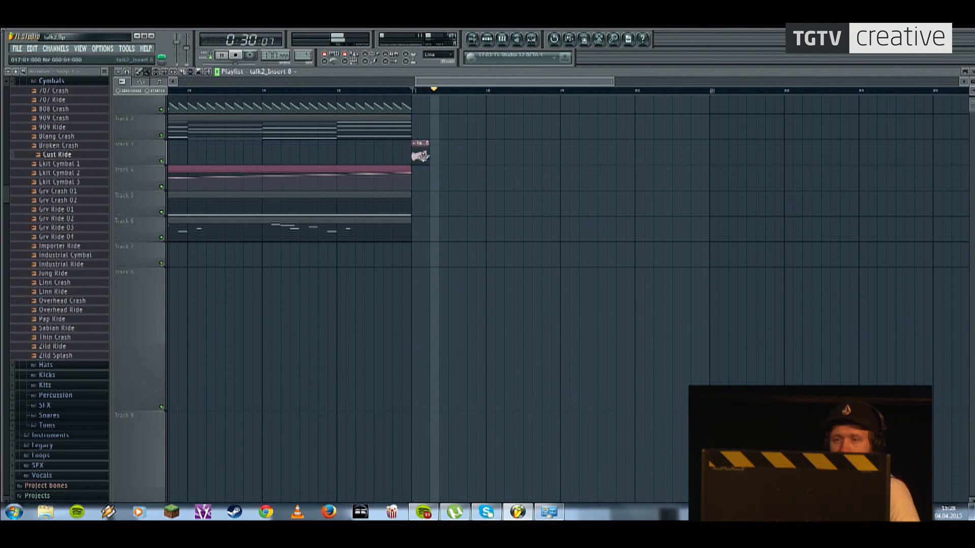
Step: Repeat the short talk2_Insert 8 clip on Track 3 at bars 18, 19 and 20
click(491, 150)
click(569, 149)
click(638, 150)
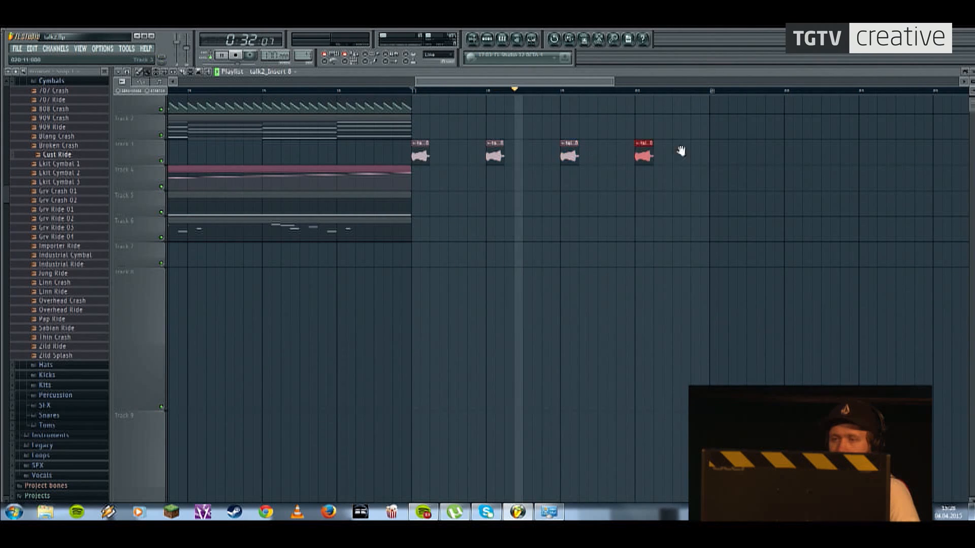
scroll(681, 150, right, 2)
Step: Fill bars 17 to 21 with the short clip every half bar, and add two half-bar talk2_Insert 8 clips at bar 21
click(584, 157)
drag(588, 161, 609, 154)
click(647, 154)
scroll(630, 133, right, 1)
key(space)
click(582, 91)
key(space)
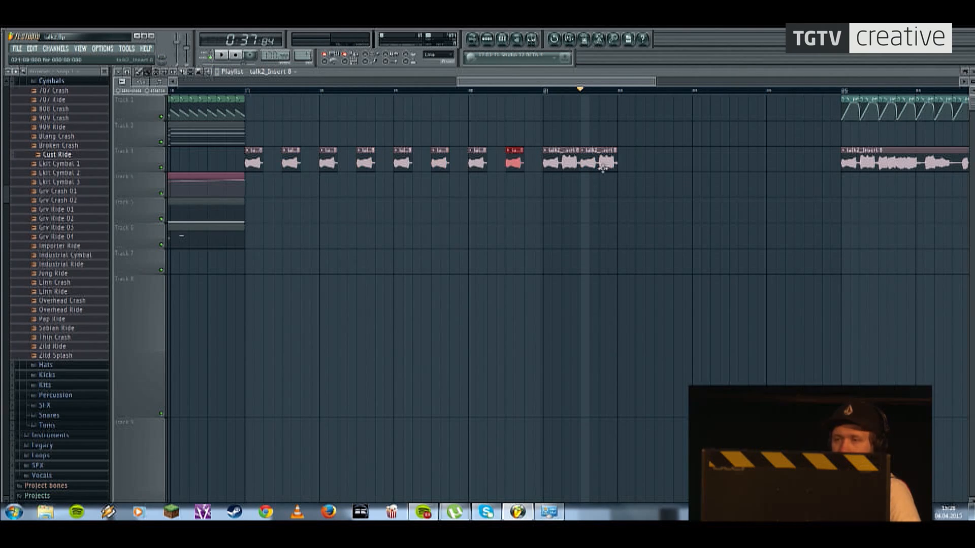
Step: Copy and paste the half-bar talk2_Insert 8 clips along Track 3 to fill bars 21 to 25
drag(638, 158, 568, 178)
key(ctrl+c)
key(ctrl+v)
drag(193, 162, 641, 157)
drag(706, 150, 537, 174)
key(ctrl+c)
key(ctrl+v)
drag(191, 151, 705, 150)
ctrl+click(700, 127)
Step: Audition the repeated vocal clips from bar 21, and play the sequence from bar 17
key(space)
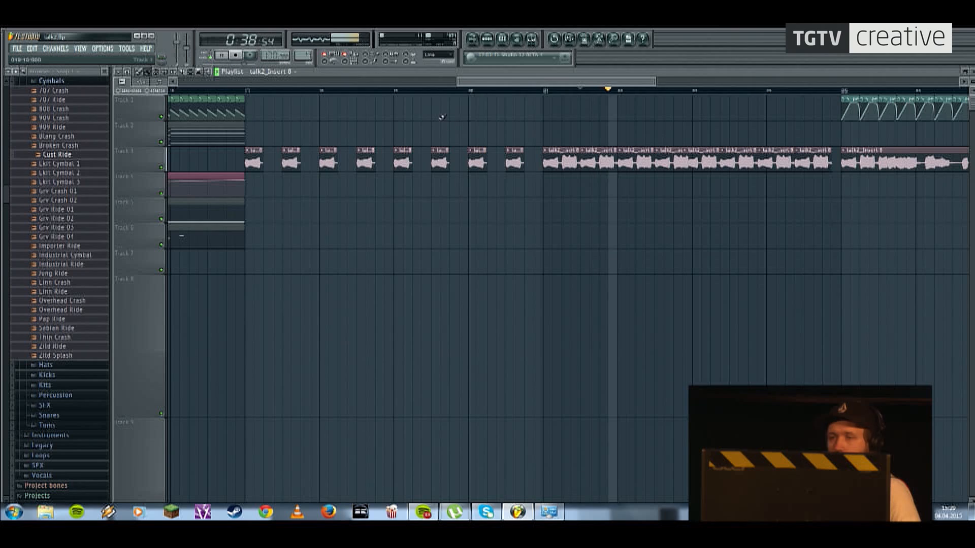
key(space)
click(249, 90)
key(space)
key(space)
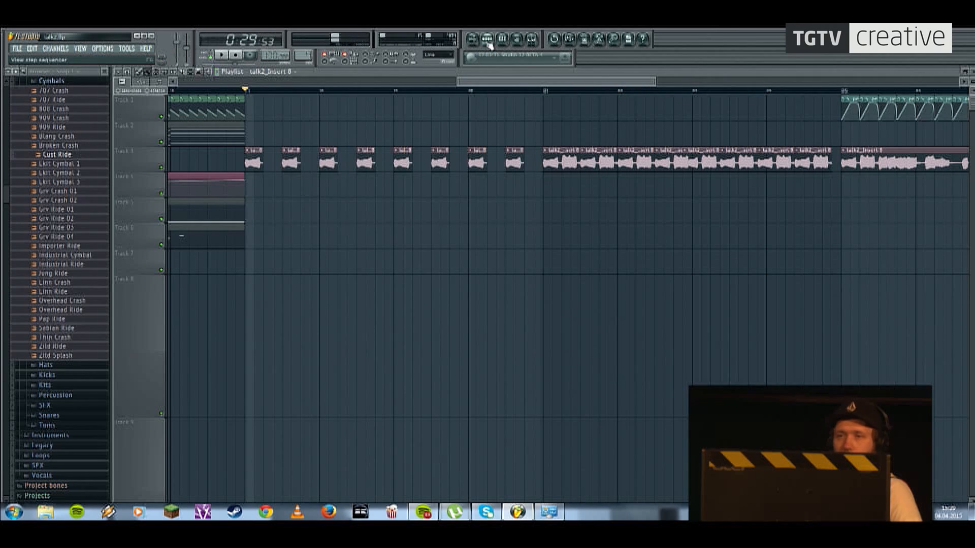
Step: Open the talk2_Insert 8 channel settings and insert Fruity Filter after Ohmicide on mixer Insert 9
click(487, 40)
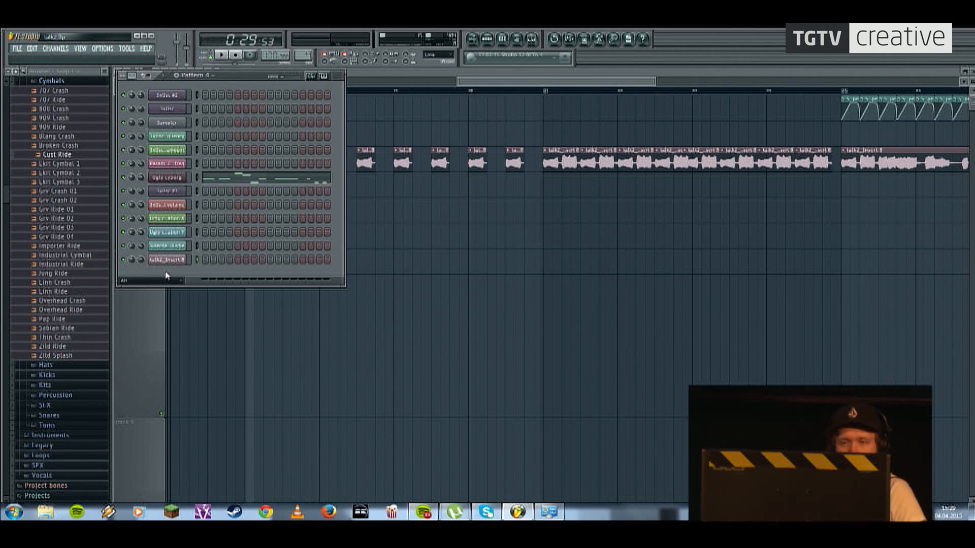
key(F6)
double_click(253, 164)
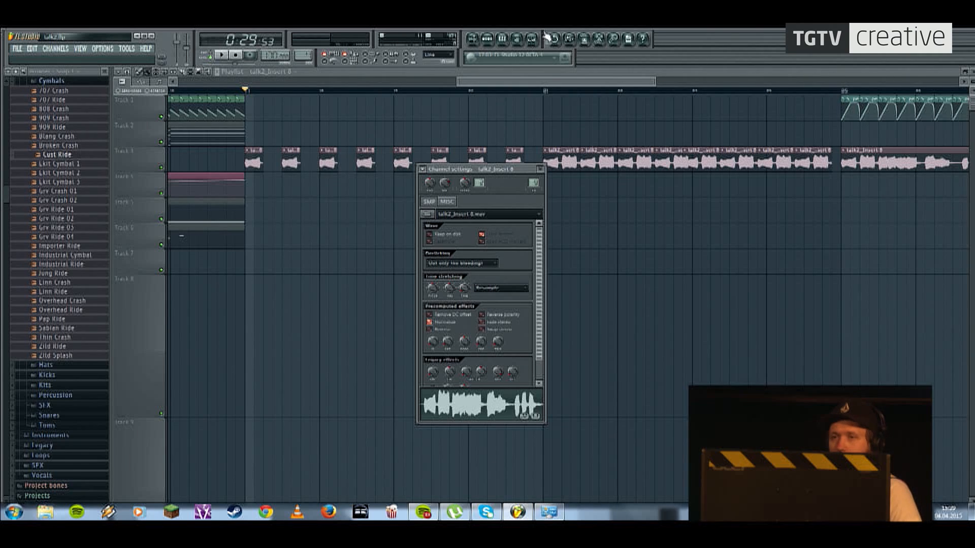
click(542, 39)
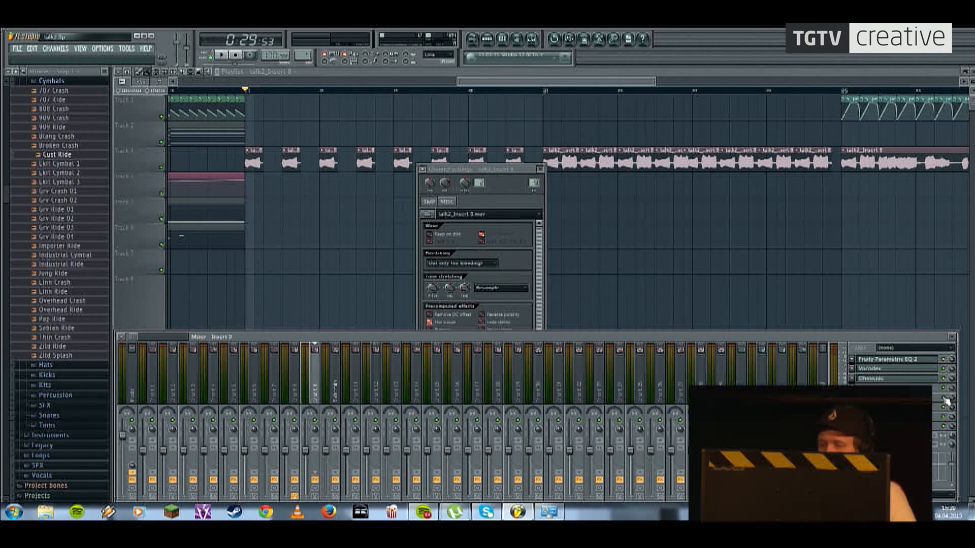
click(852, 388)
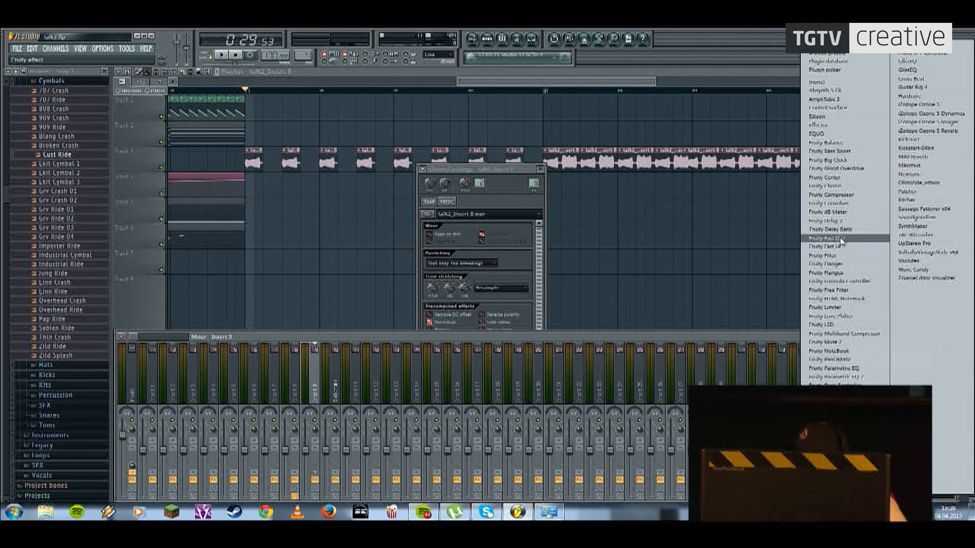
click(839, 256)
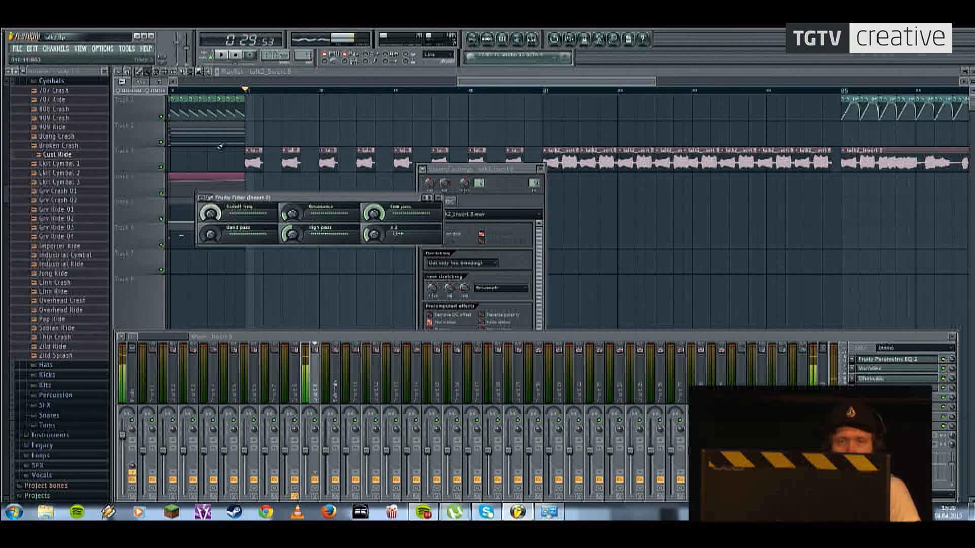
Step: Close the open windows, select bars 17 to 21 as the loop range, and reopen Fruity Filter on Insert 9
key(space)
key(F12)
drag(247, 91, 543, 91)
click(530, 37)
click(896, 388)
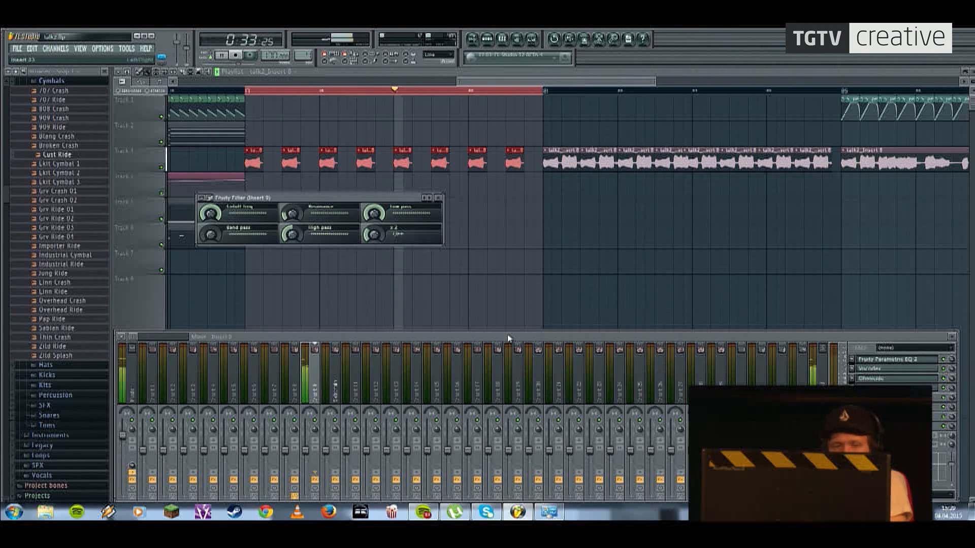
Step: Make Fruity Filter a high-pass filter by lowering the cutoff, raising the high pass level and turning the low pass fully down
drag(213, 216, 218, 274)
drag(302, 241, 310, 205)
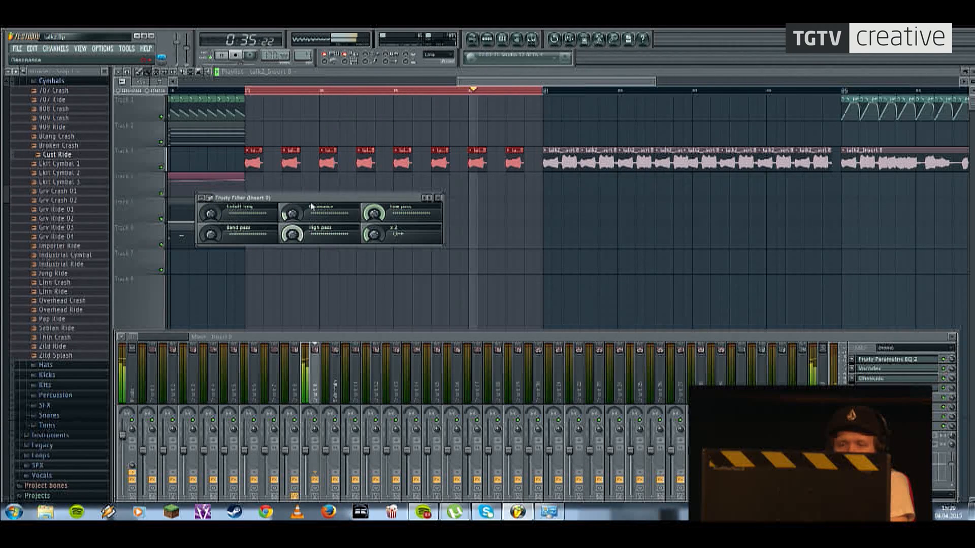
drag(374, 214, 372, 256)
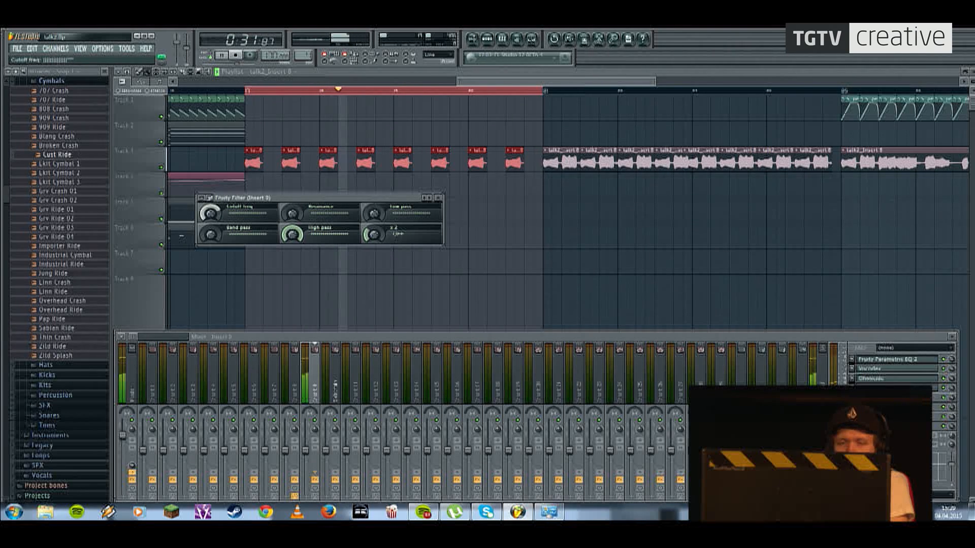
Step: Create an automation clip for Fruity Filter's cutoff frequency over bars 17 to 21, and return to the playlist
right_click(211, 216)
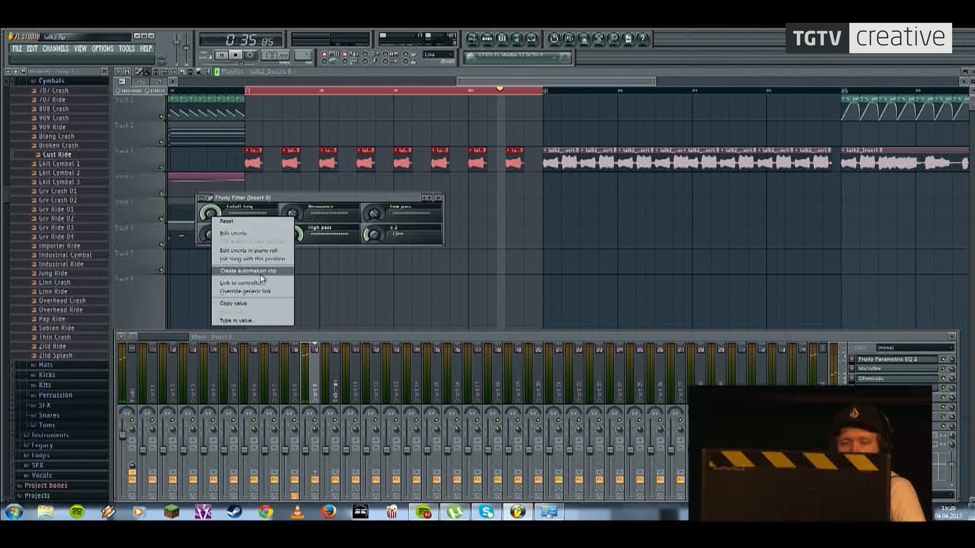
click(234, 233)
drag(211, 214, 211, 241)
click(438, 198)
key(F9)
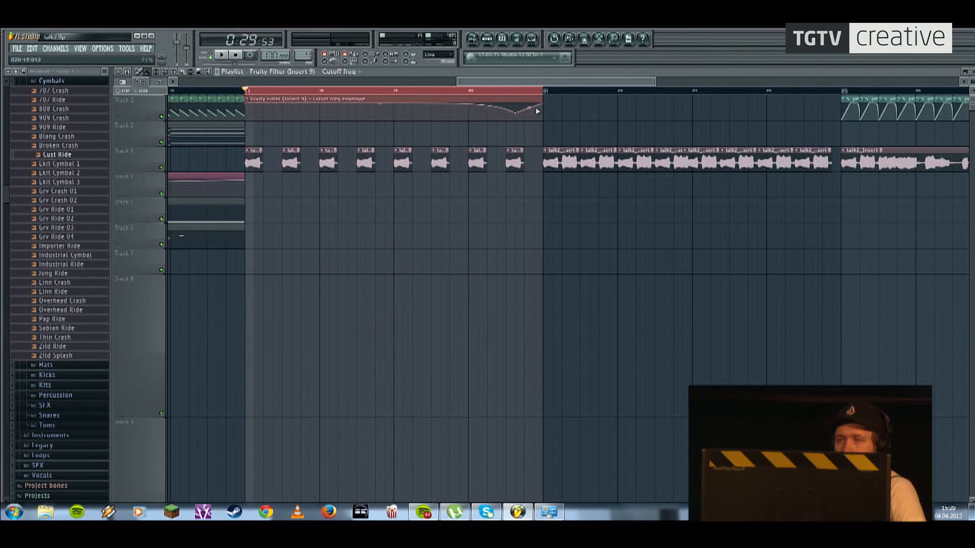
Step: Extend the cutoff automation to bar 25 as one continuous falling curve, and play from just before bar 17
right_click(547, 104)
click(556, 112)
drag(517, 112, 842, 123)
drag(543, 104, 543, 107)
double_click(235, 91)
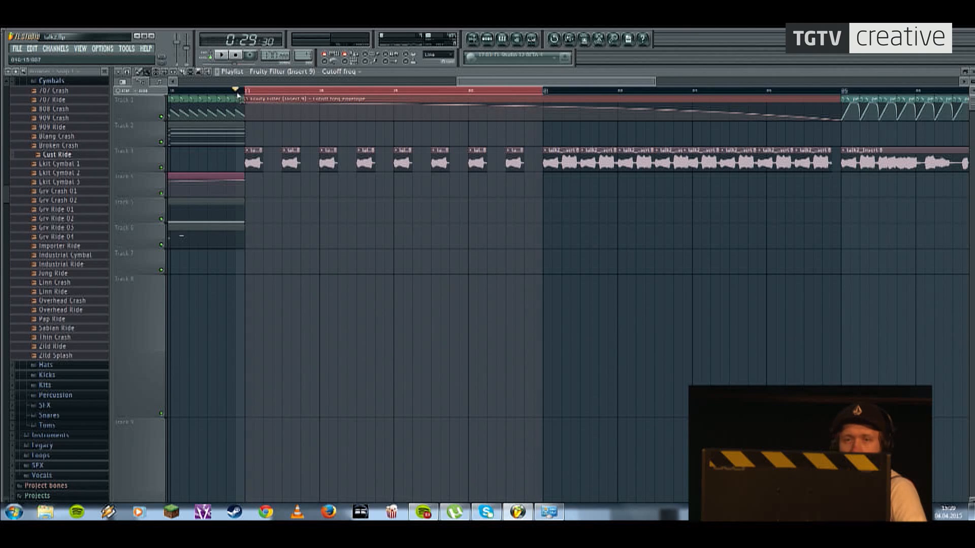
key(space)
Step: Paint copies of Pattern 1 on Track 2 from bar 17 to bar 25, auditioning them with the vocal clips
drag(239, 127, 551, 130)
key(space)
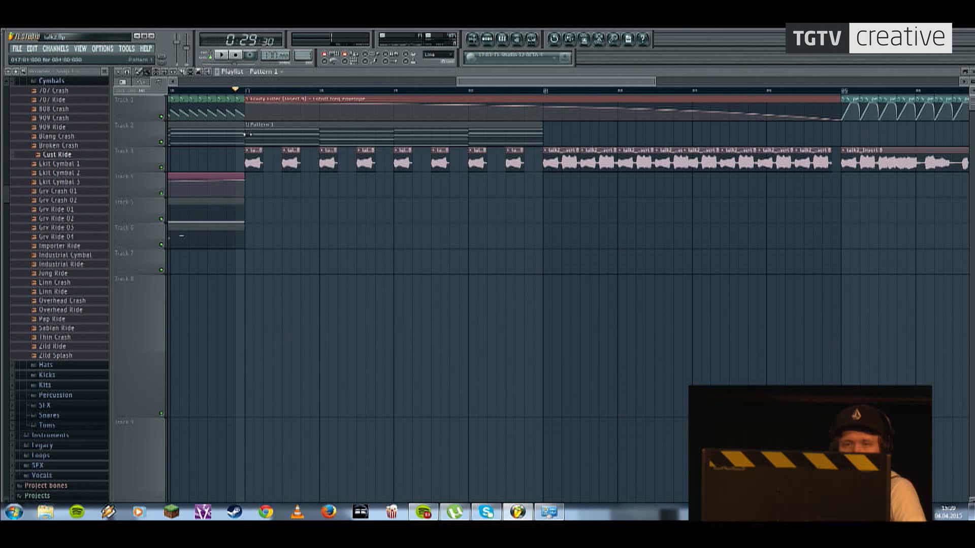
drag(542, 133, 317, 141)
drag(224, 146, 358, 147)
scroll(378, 137, down, 3)
key(space)
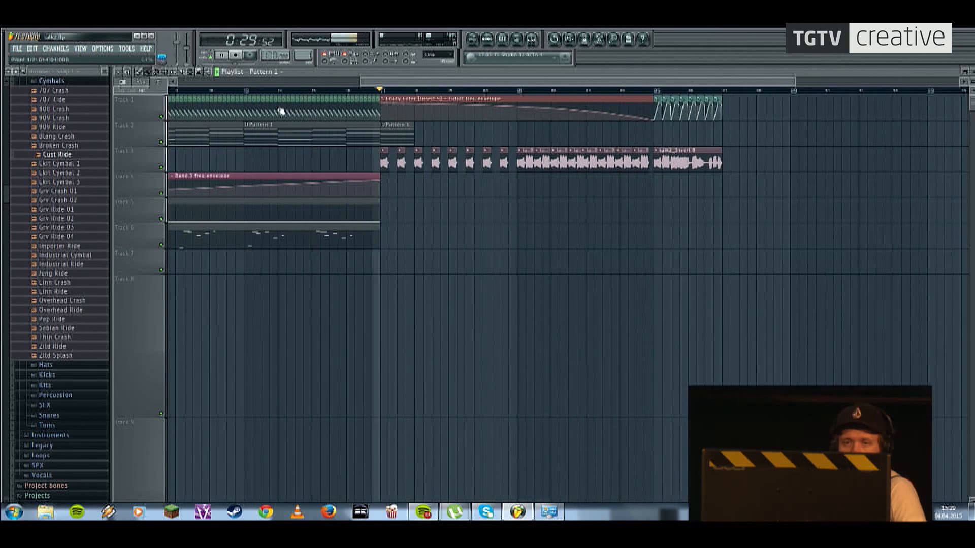
drag(415, 127, 637, 131)
key(space)
Step: Move all clips from bar 17 onward down one track, and try duplicating the filter cutoff clips on Track 1
mouse_move(735, 104)
mouse_down()
mouse_move(434, 175)
mouse_move(389, 163)
mouse_up()
drag(401, 102, 61, 108)
key(ctrl+b)
ctrl+click(215, 107)
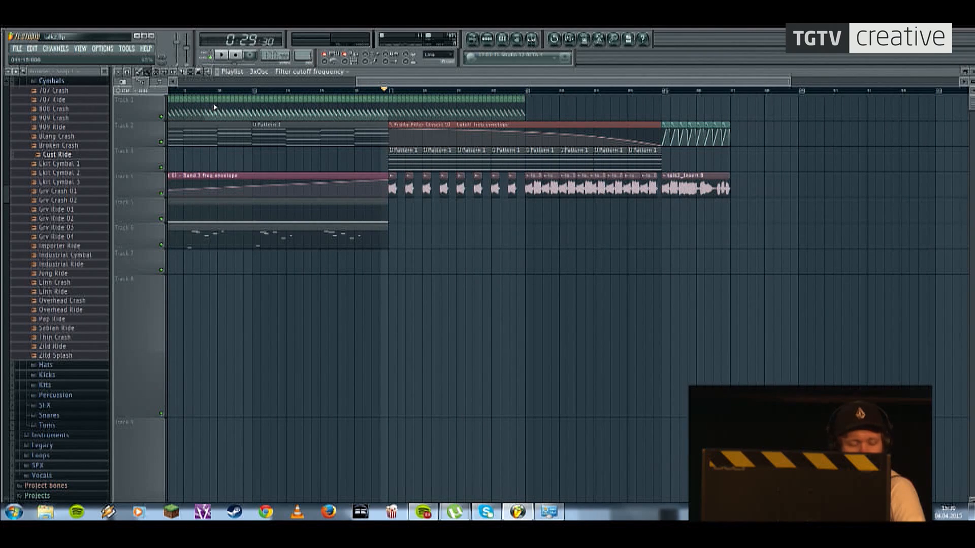
key(ctrl+z)
Step: Copy the 3xOsc filter cutoff clips along Track 1 beyond bar 17, refilling the earlier bars up to bar 17
drag(235, 98, 565, 87)
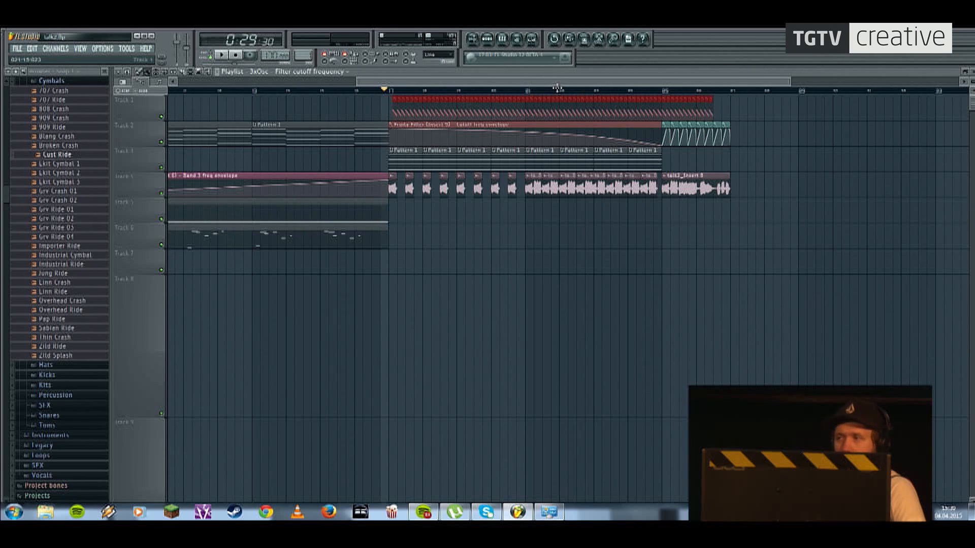
drag(351, 118, 197, 121)
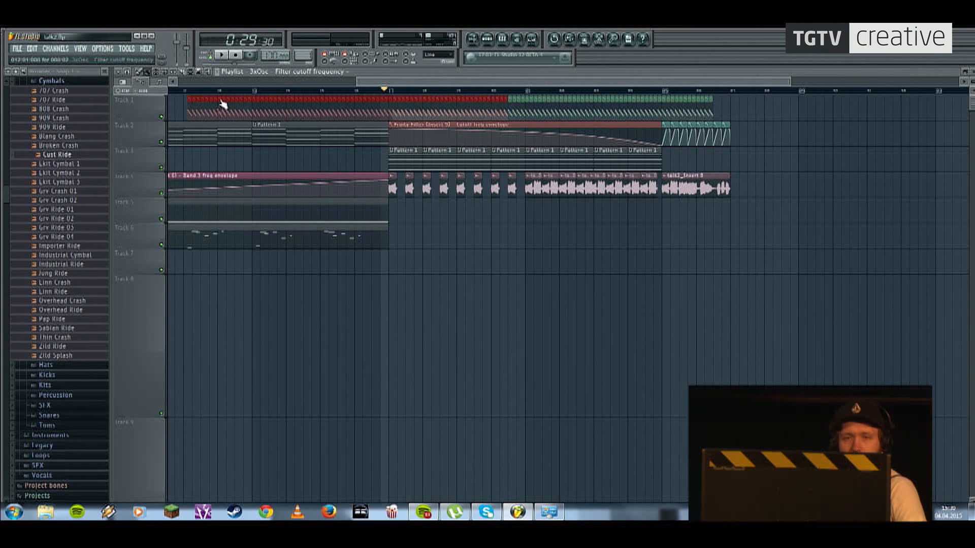
drag(594, 83, 422, 84)
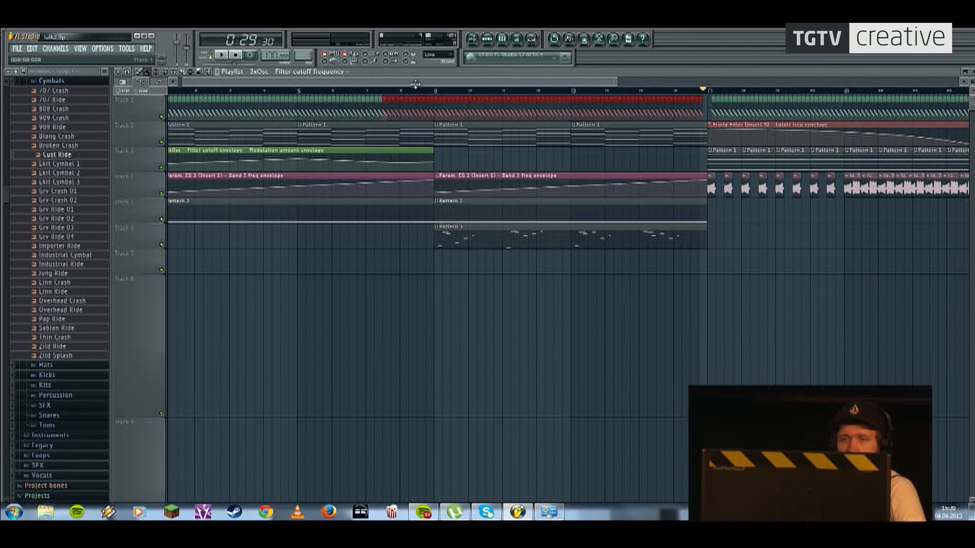
scroll(407, 108, up, 3)
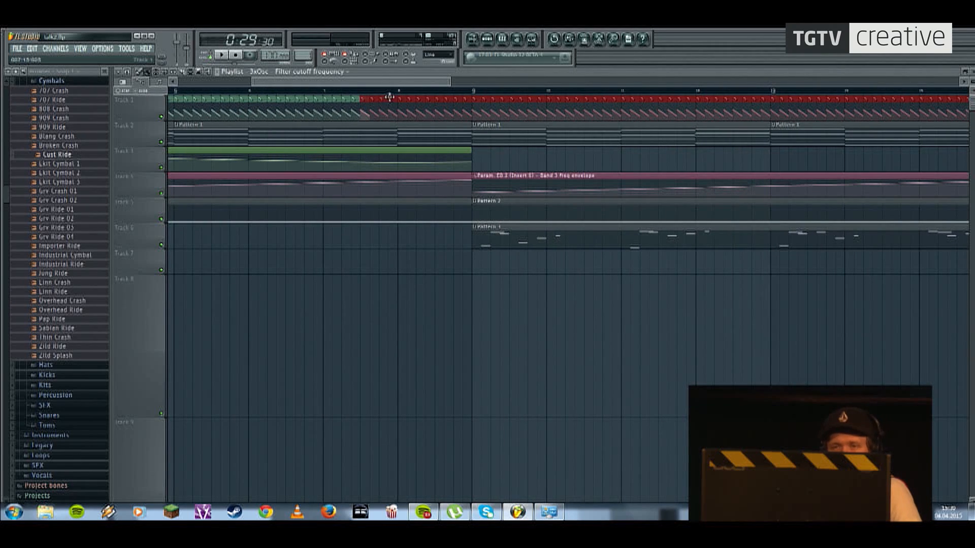
scroll(409, 102, down, 3)
drag(662, 153, 353, 152)
click(412, 91)
scroll(420, 87, up, 2)
scroll(429, 94, up, 2)
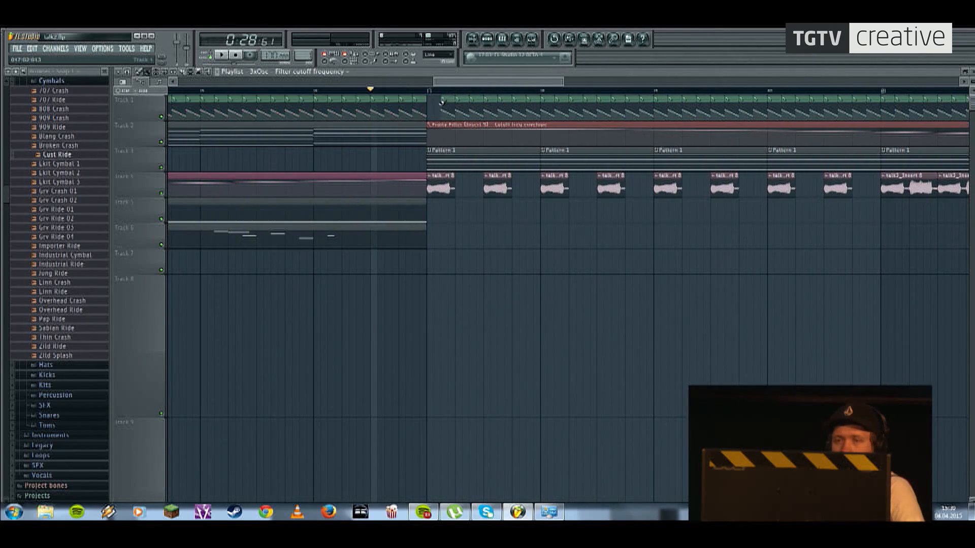
Step: Add Fruity Reeverb 2 to the next free effect slot of Insert 9, the talk2_Insert 8 vocal's mixer track
key(space)
scroll(411, 142, down, 3)
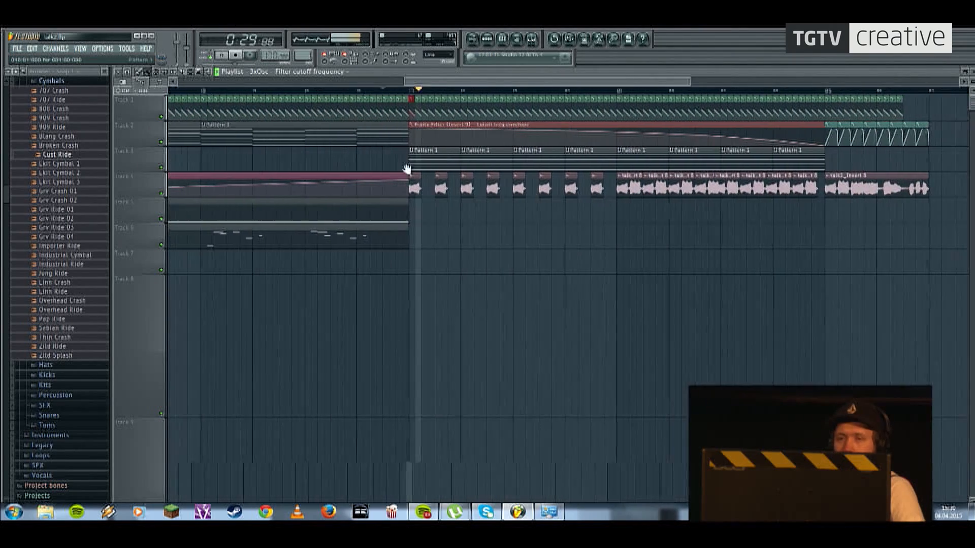
scroll(346, 161, down, 4)
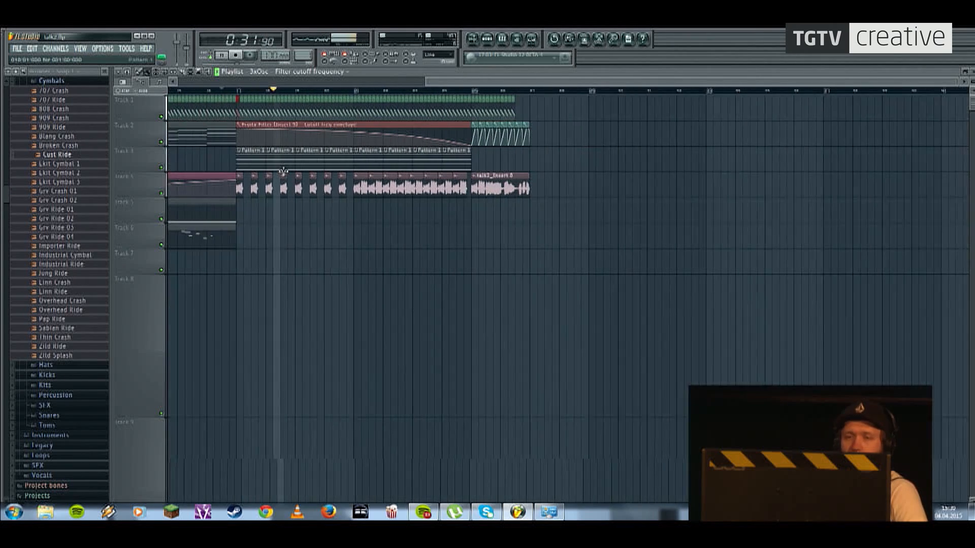
key(space)
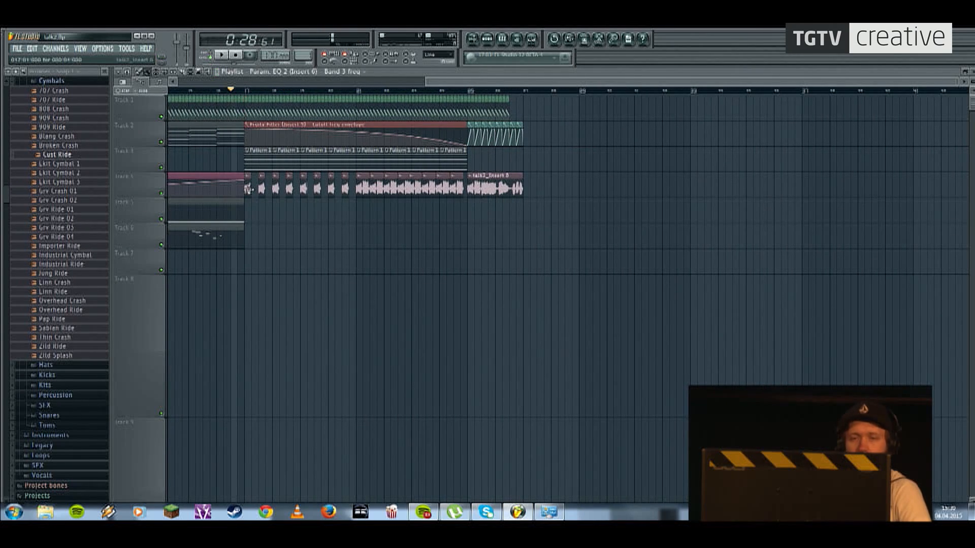
double_click(249, 188)
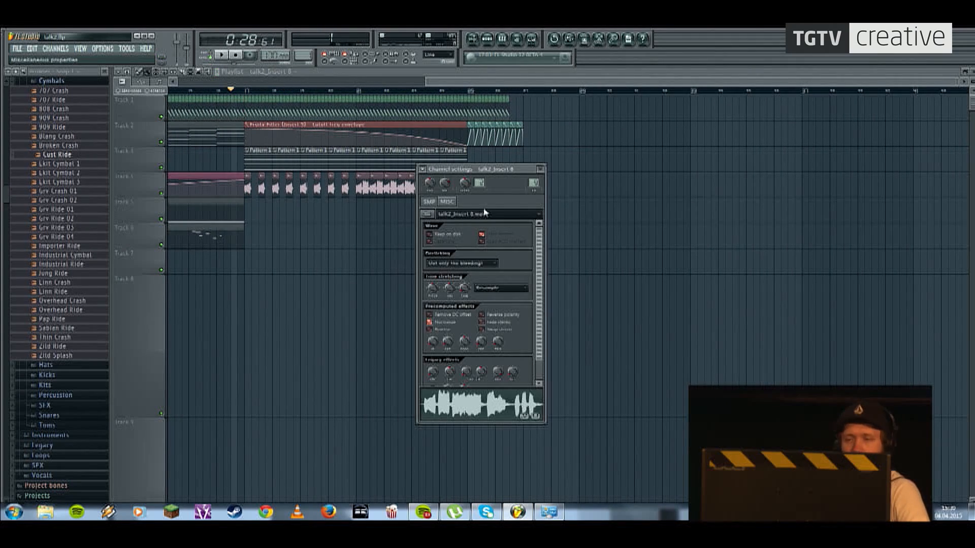
click(540, 37)
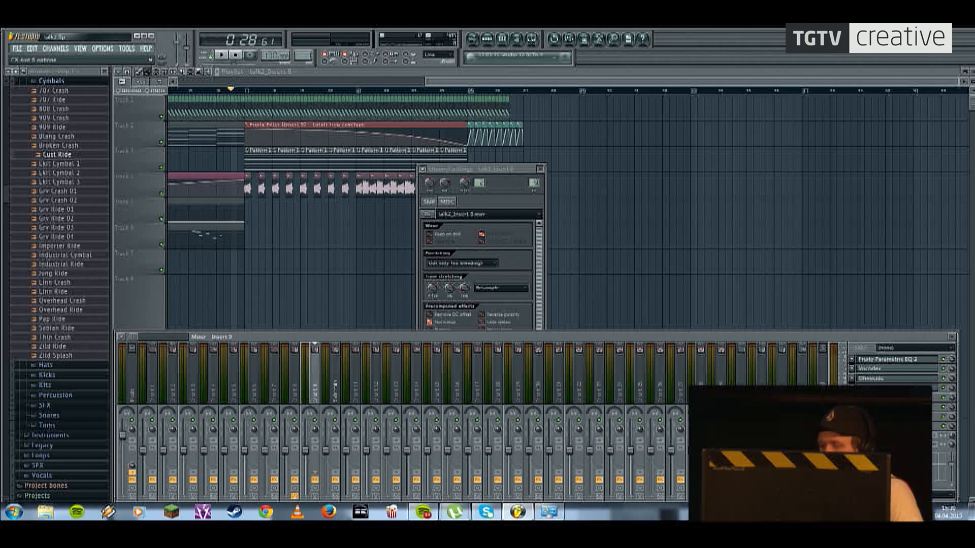
click(852, 398)
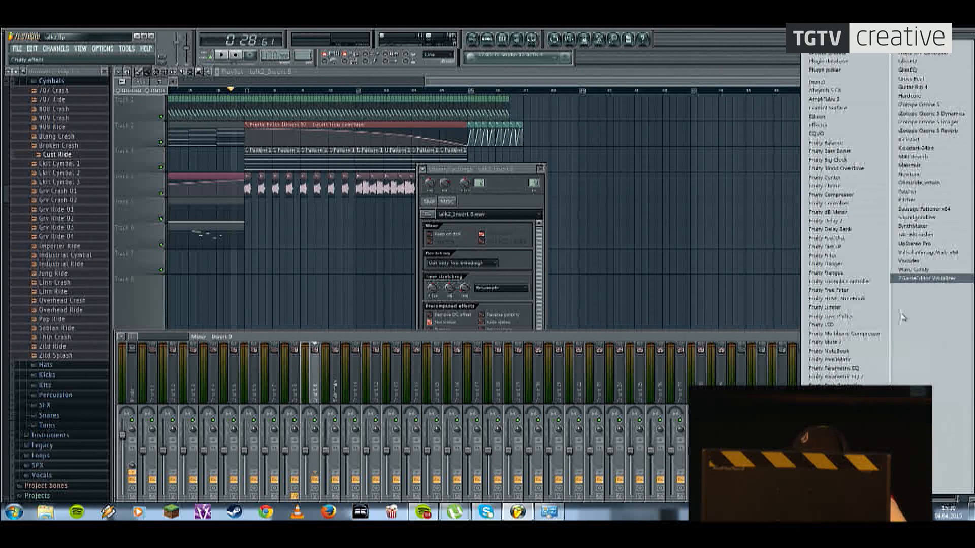
click(838, 421)
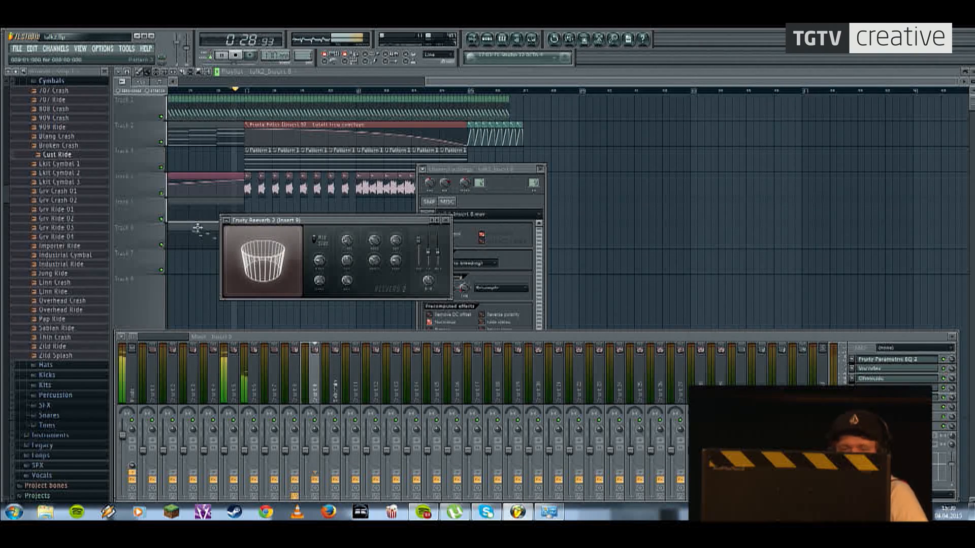
Step: Load the Small Studio preset in the vocal's Fruity Reeverb 2
click(226, 220)
mouse_move(272, 249)
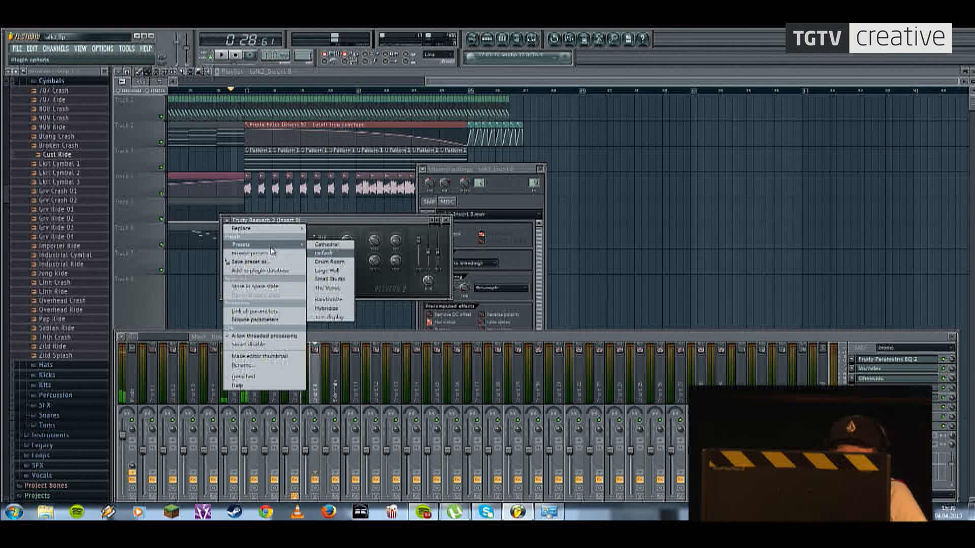
click(337, 293)
click(226, 220)
mouse_move(304, 247)
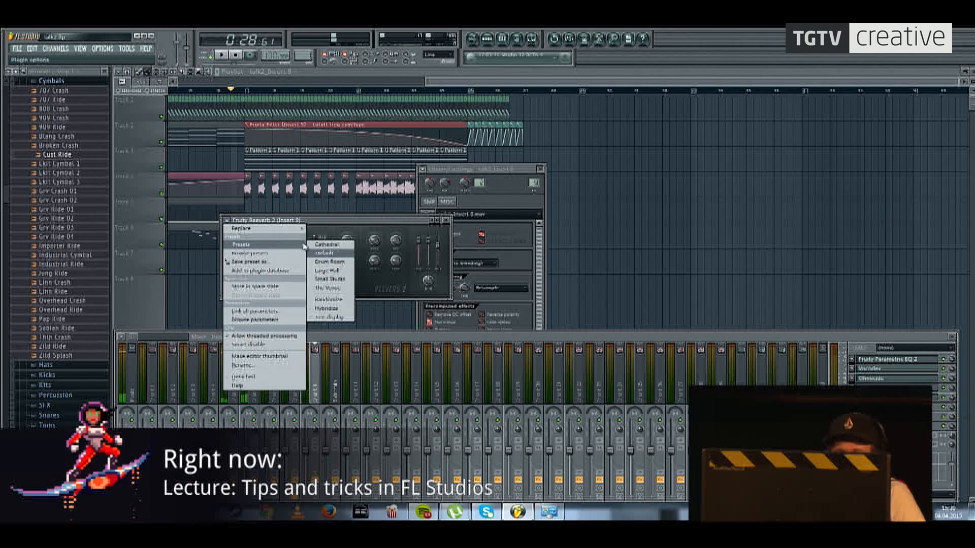
click(329, 279)
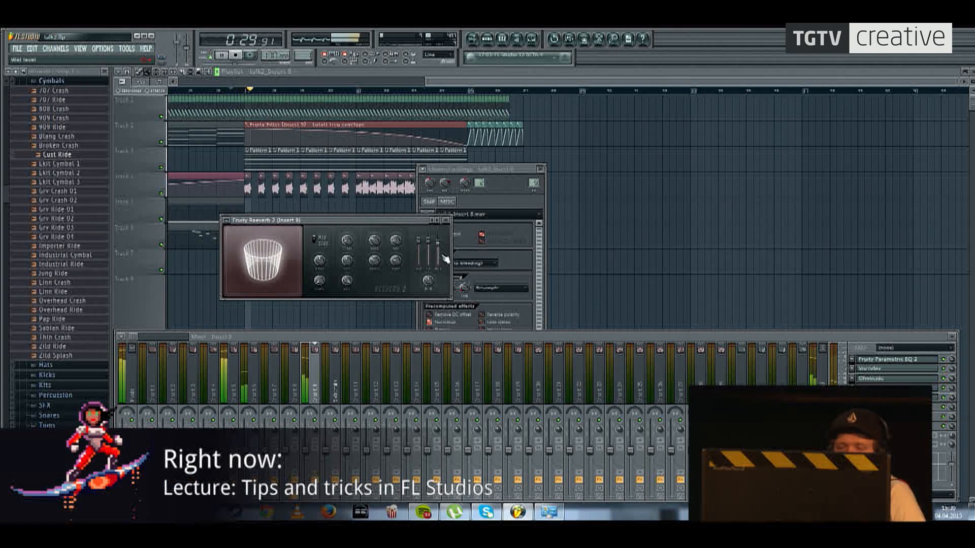
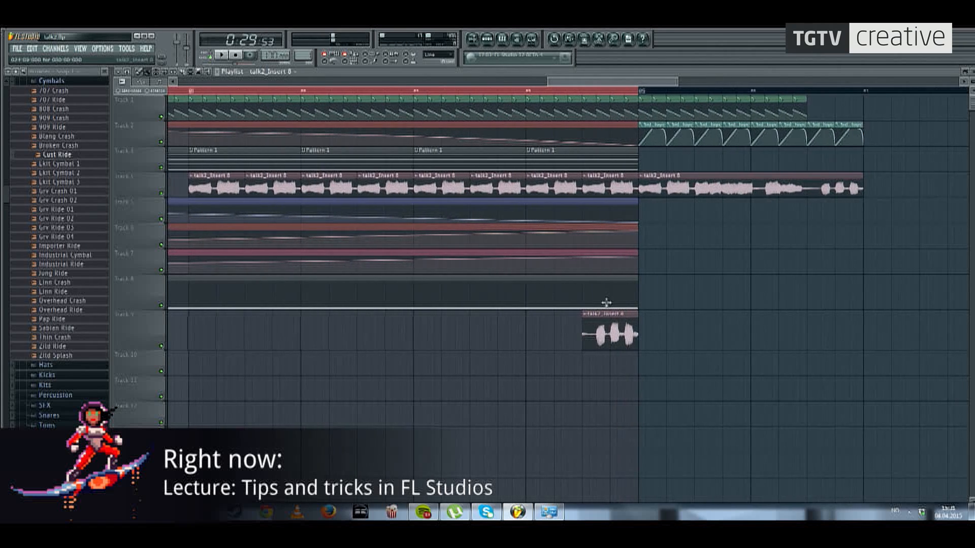
Step: Move the short talk2_Insert 8 clip from Track 9 into Track 4, directly before the final long vocal clip, and audition it
drag(605, 330, 604, 189)
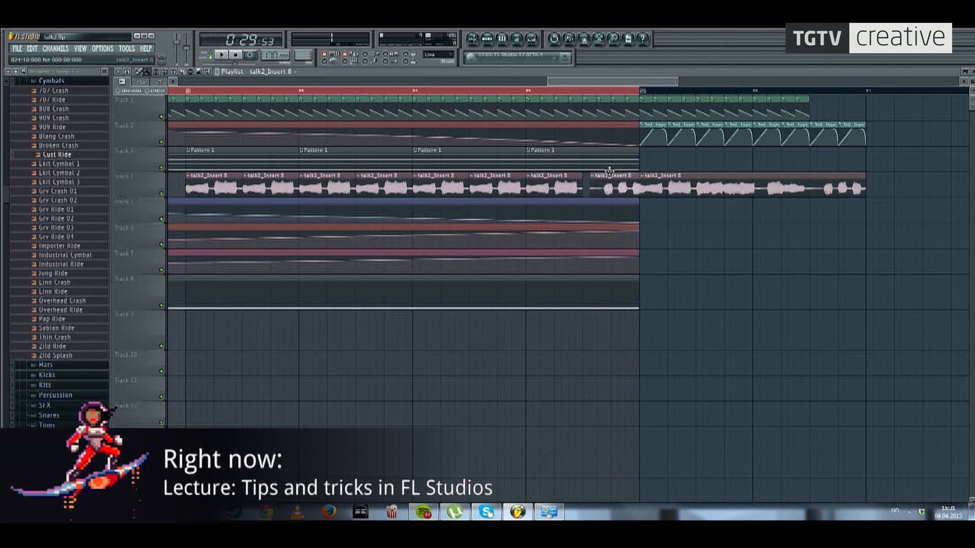
key(space)
key(space)
Step: Clear the playlist's time selection and play from the start of the final long vocal clip
drag(586, 117, 317, 119)
double_click(377, 93)
scroll(377, 93, down, 5)
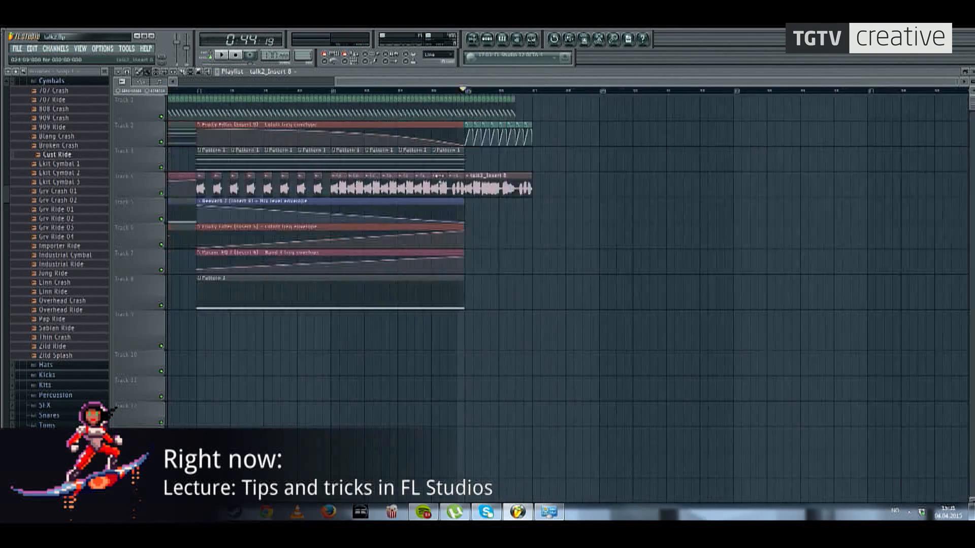
key(space)
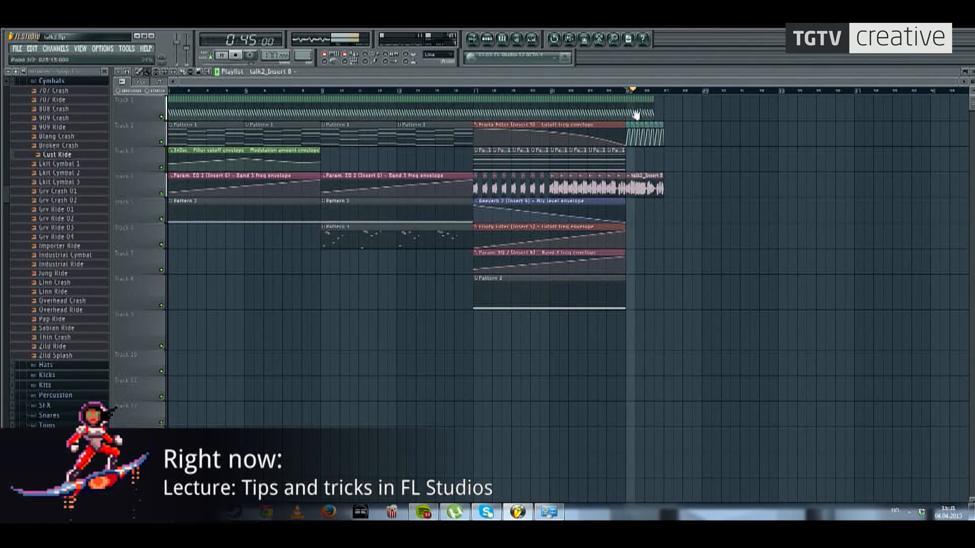
Step: Insert a Kick - Nicky Romero Edition channel from the last Fruity Filter automation channel in the step sequencer
drag(636, 116, 528, 105)
click(485, 41)
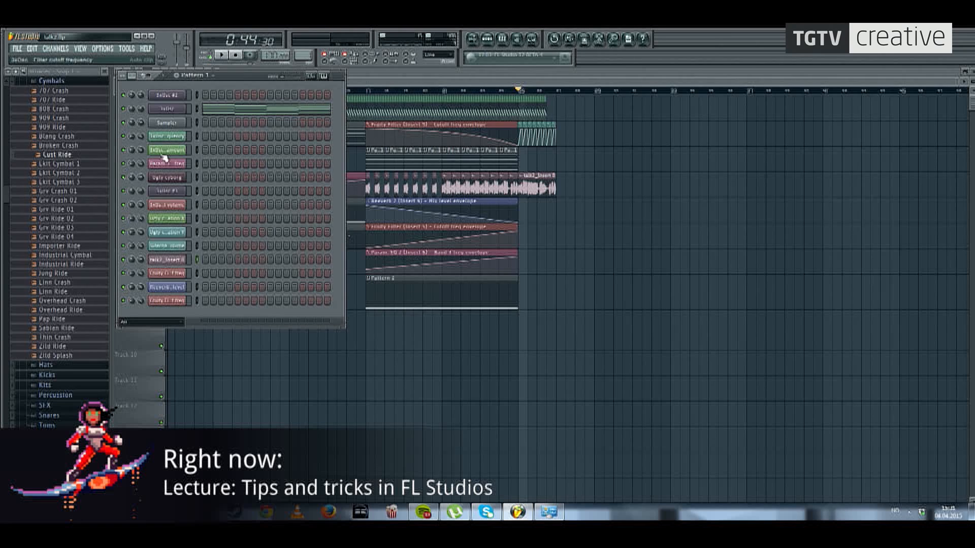
right_click(167, 301)
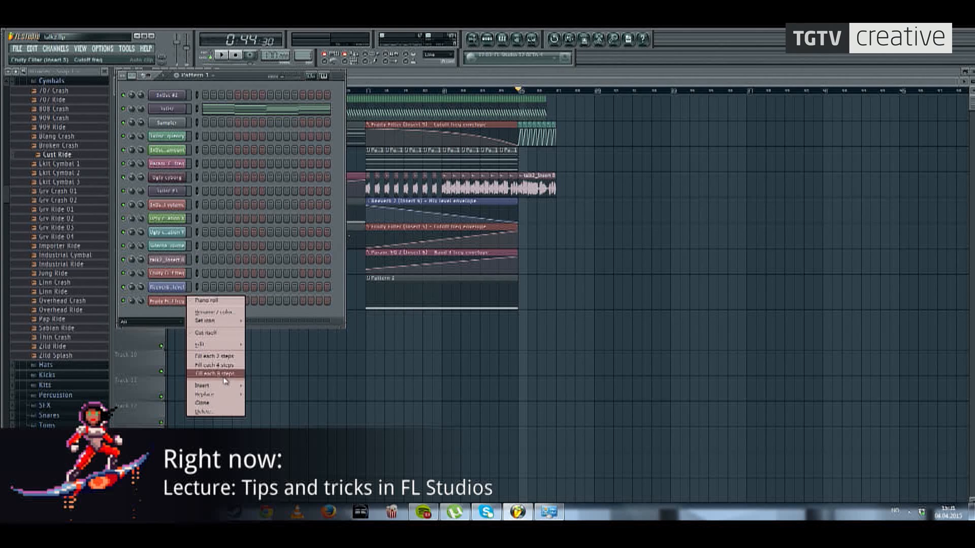
mouse_move(219, 385)
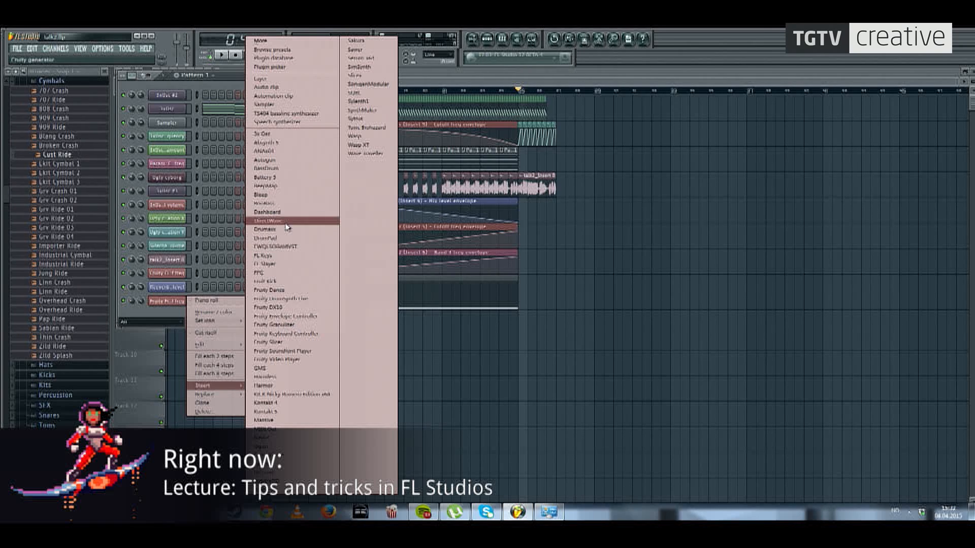
click(296, 394)
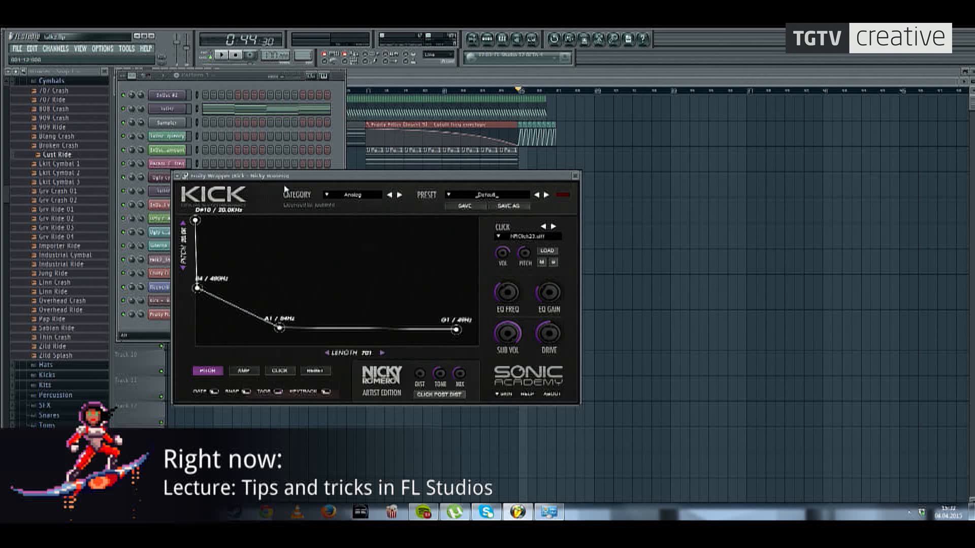
Step: Switch the Kick synthesizer to the House category, loading a House kick preset, and return to the playlist
drag(362, 177, 529, 159)
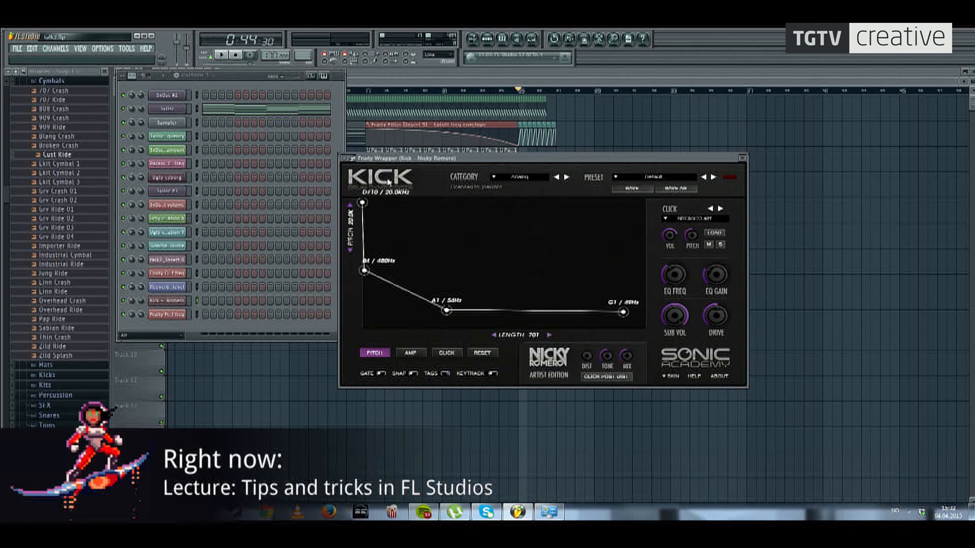
drag(409, 158, 439, 134)
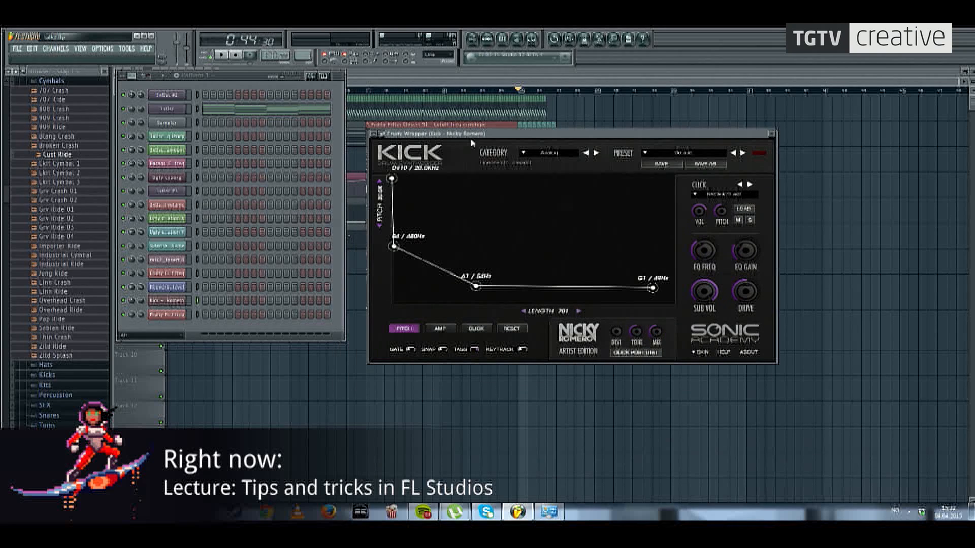
click(548, 152)
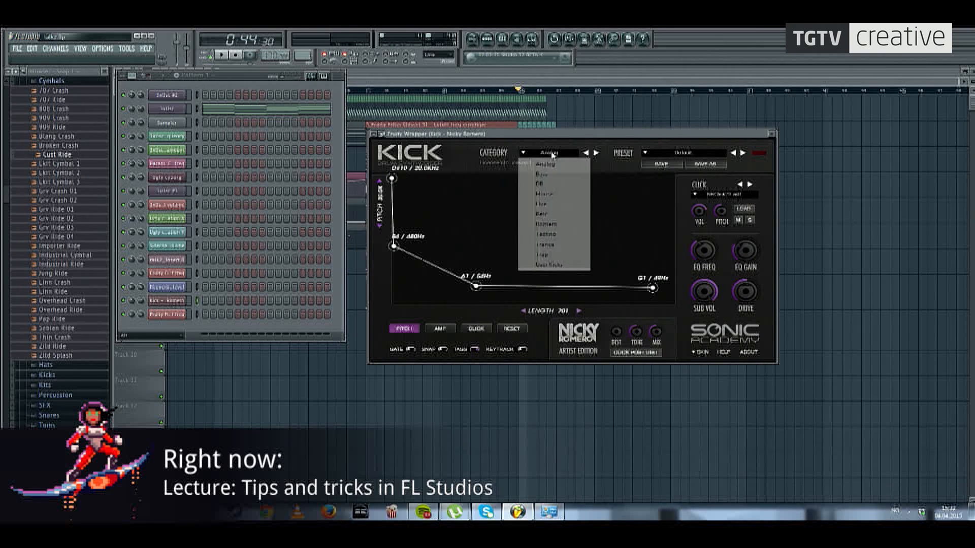
click(553, 194)
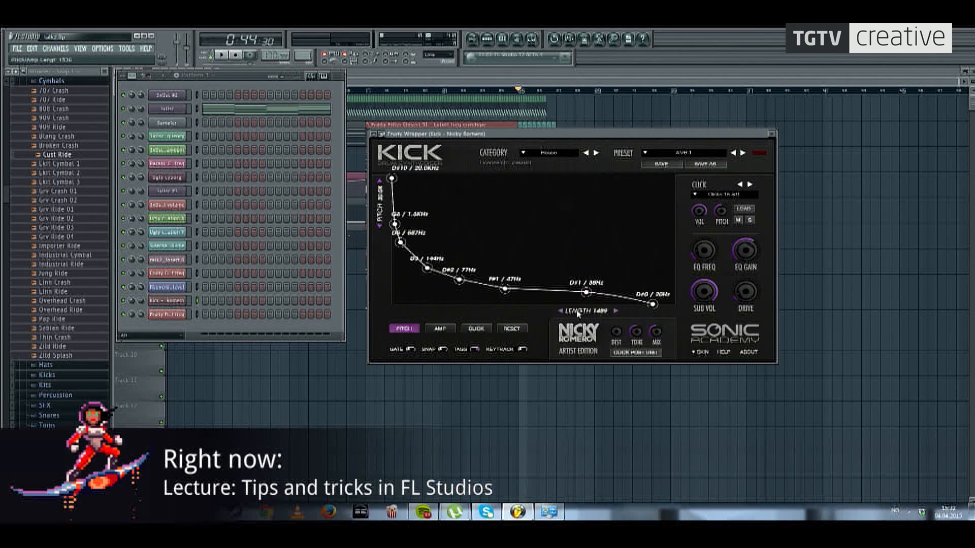
click(435, 77)
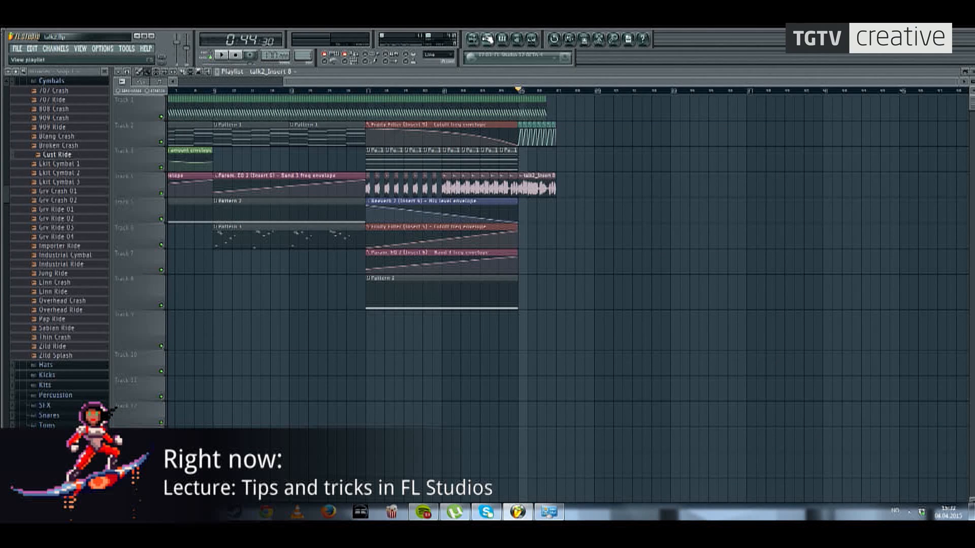
Step: Switch to the first empty pattern and place a kick on its first step
click(488, 39)
click(315, 54)
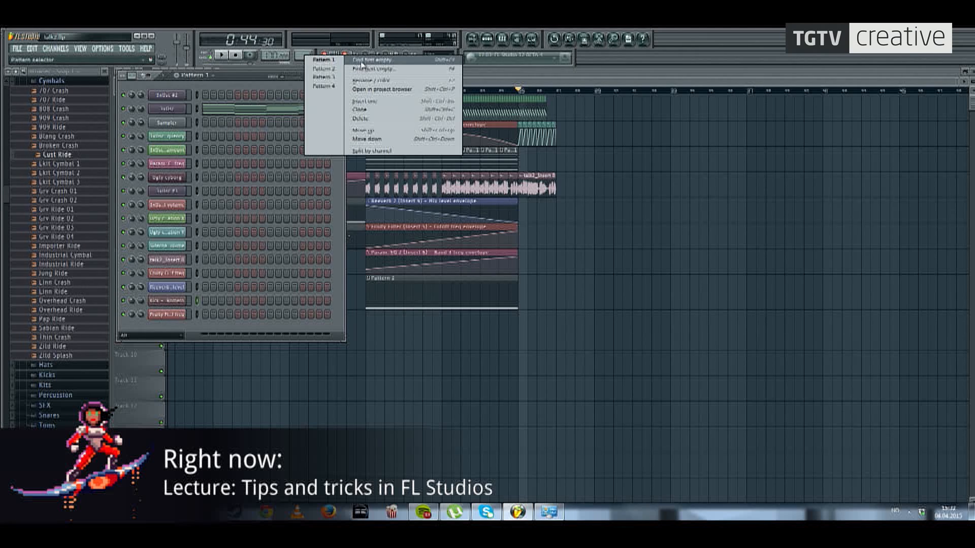
click(360, 61)
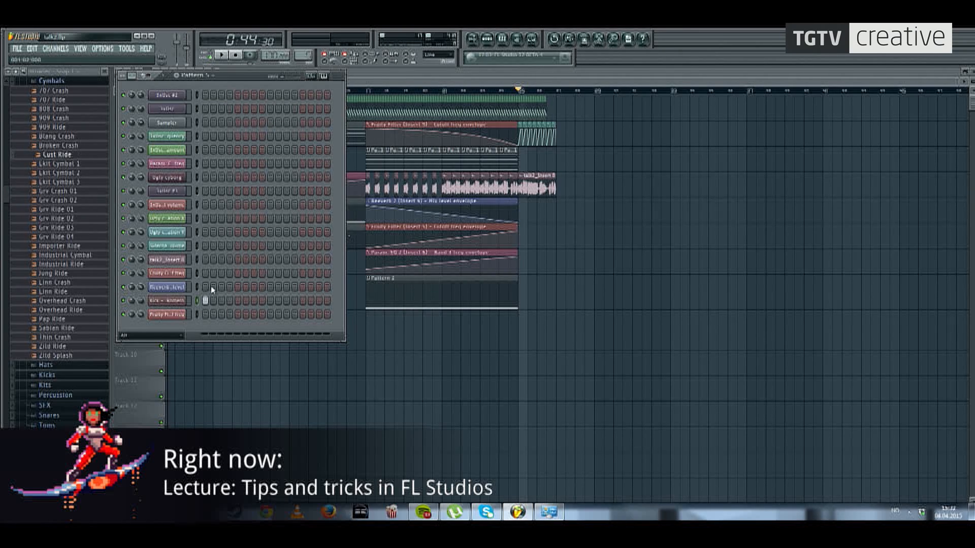
Step: Place Pattern 5 on Track 9 at the start of the final vocal clip, shortened to a single beat
click(476, 44)
click(545, 264)
scroll(568, 264, up, 3)
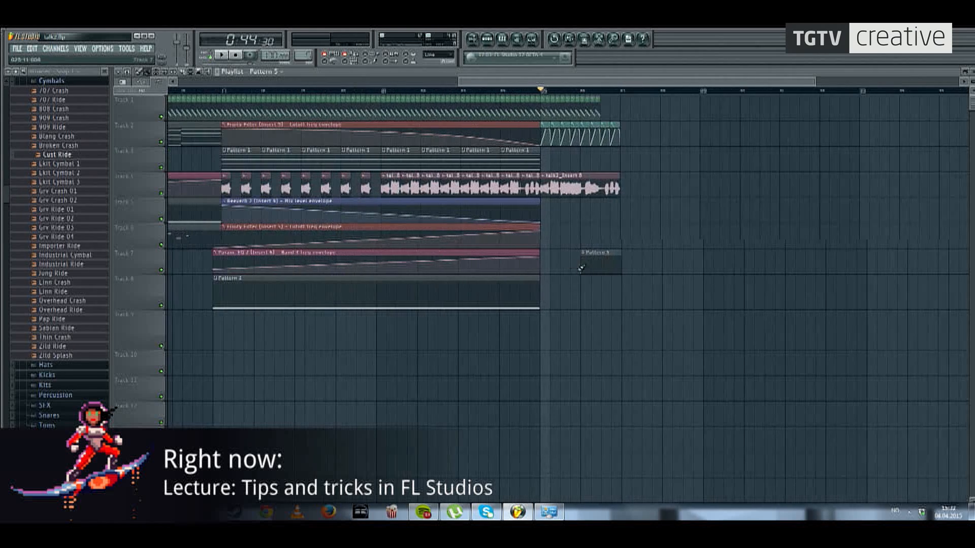
drag(623, 268, 539, 345)
scroll(626, 264, right, 5)
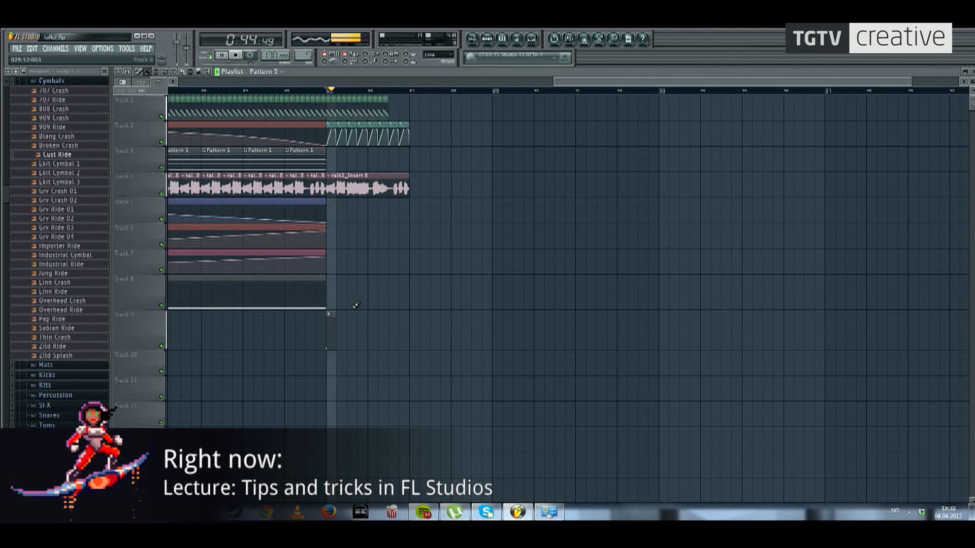
Step: Repeat the one-beat Pattern 5 clip along Track 9 up to the end of the final vocal clip
drag(333, 318, 409, 321)
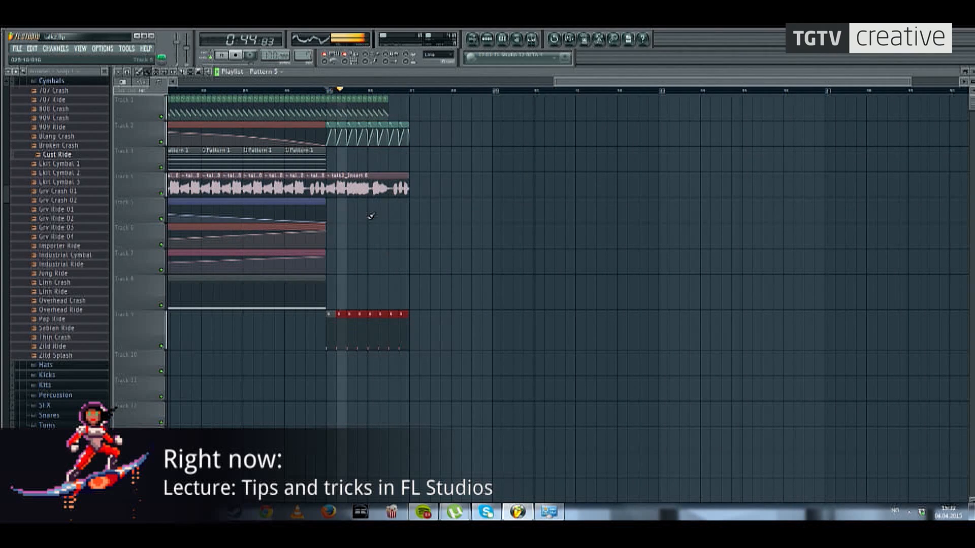
scroll(354, 146, up, 3)
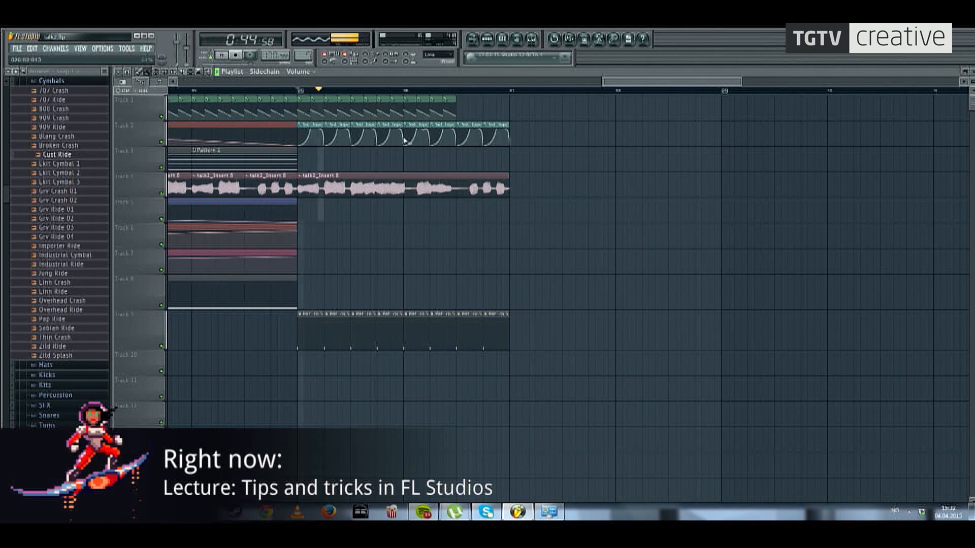
scroll(305, 143, up, 4)
scroll(257, 157, down, 6)
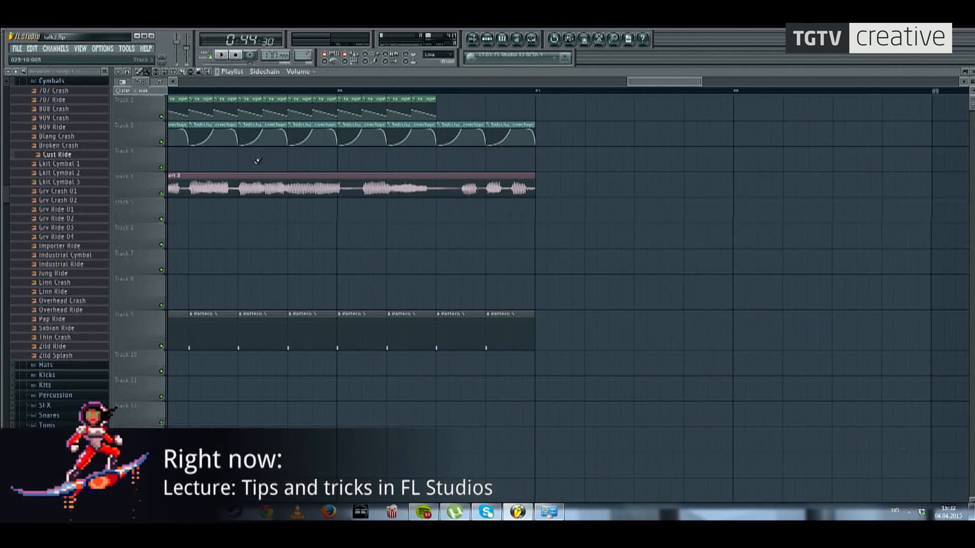
Step: Examine the vocal clip's channel settings and its Insert 9 effect chain in the mixer while playing the final section
double_click(559, 176)
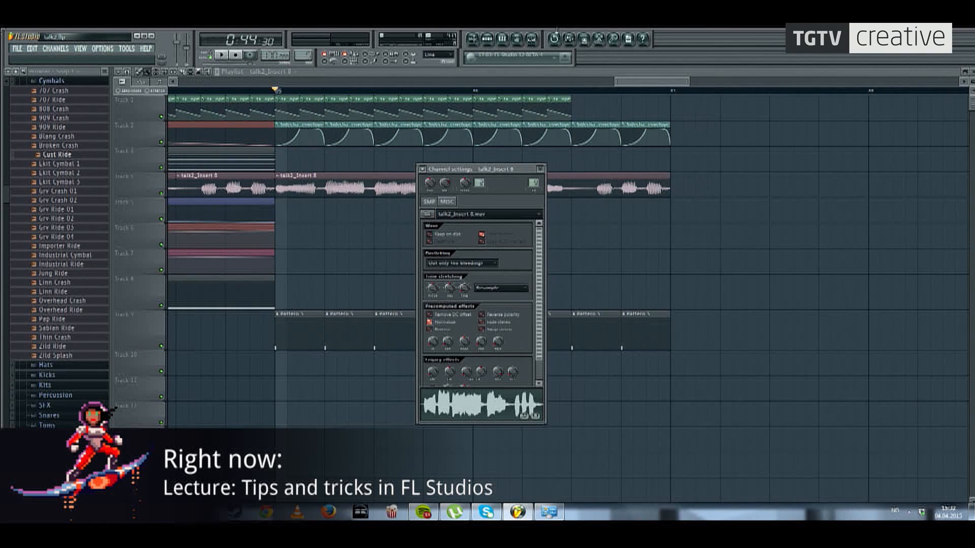
click(533, 39)
click(316, 376)
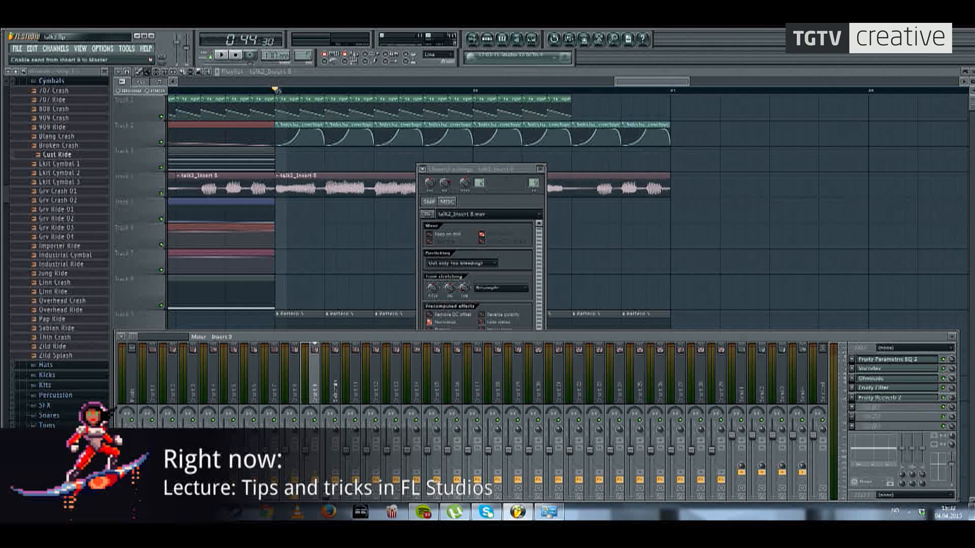
key(space)
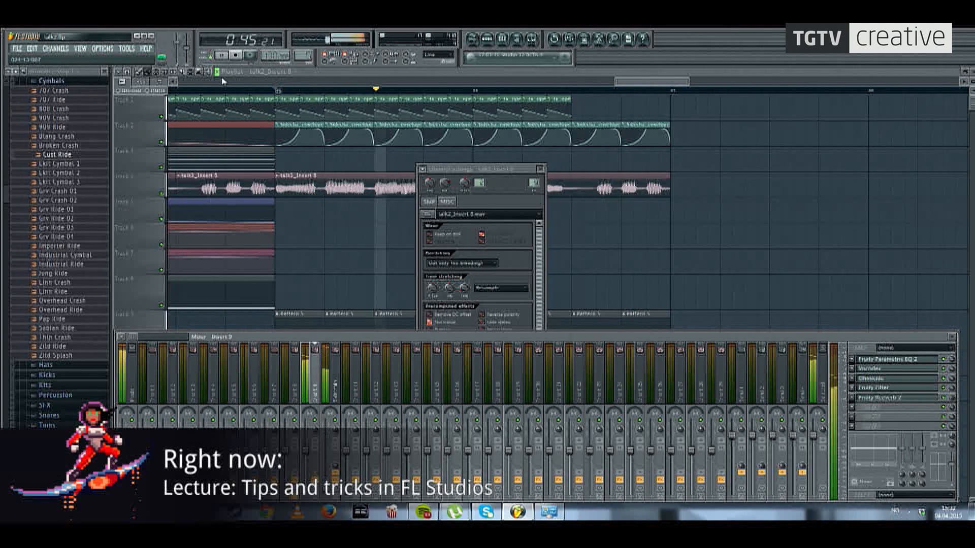
click(542, 169)
key(F9)
scroll(420, 156, down, 5)
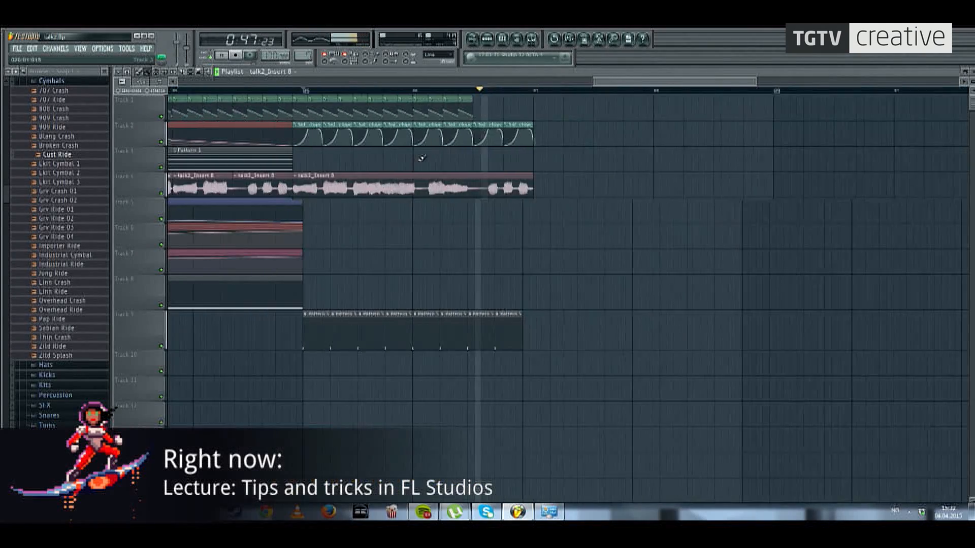
key(space)
scroll(429, 136, up, 4)
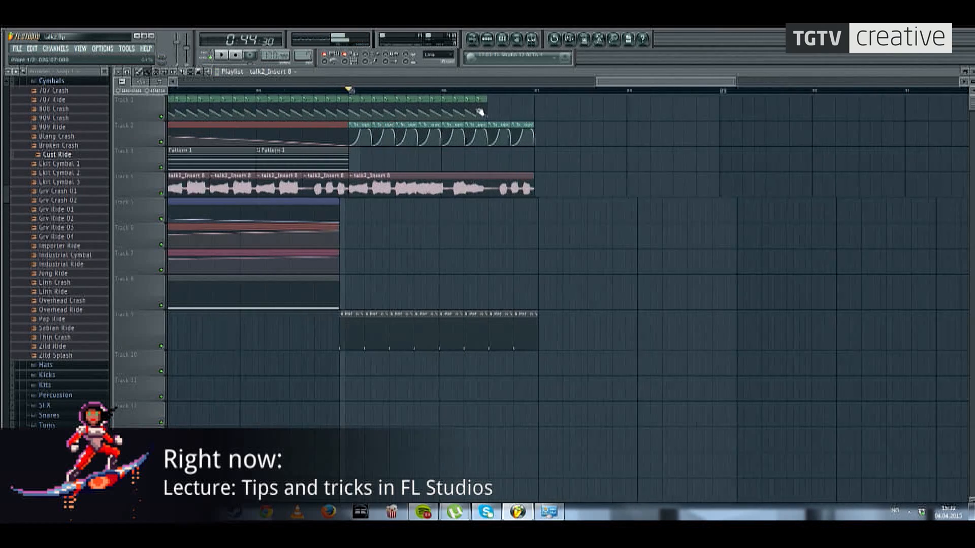
Step: Extend the repeated filter cutoff automation on Track 1 to the end of the final vocal clip and play back the build-up
drag(495, 101, 530, 101)
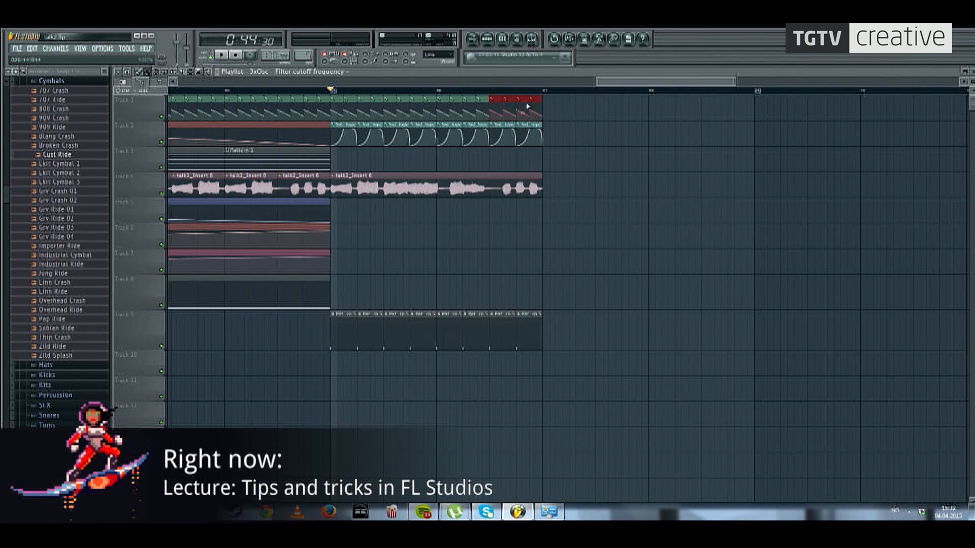
scroll(455, 218, down, 3)
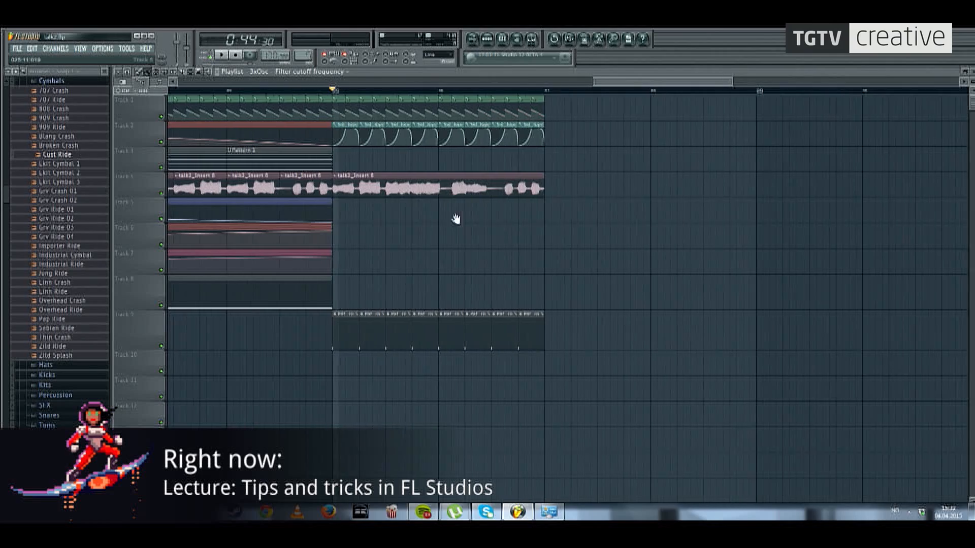
scroll(473, 165, down, 3)
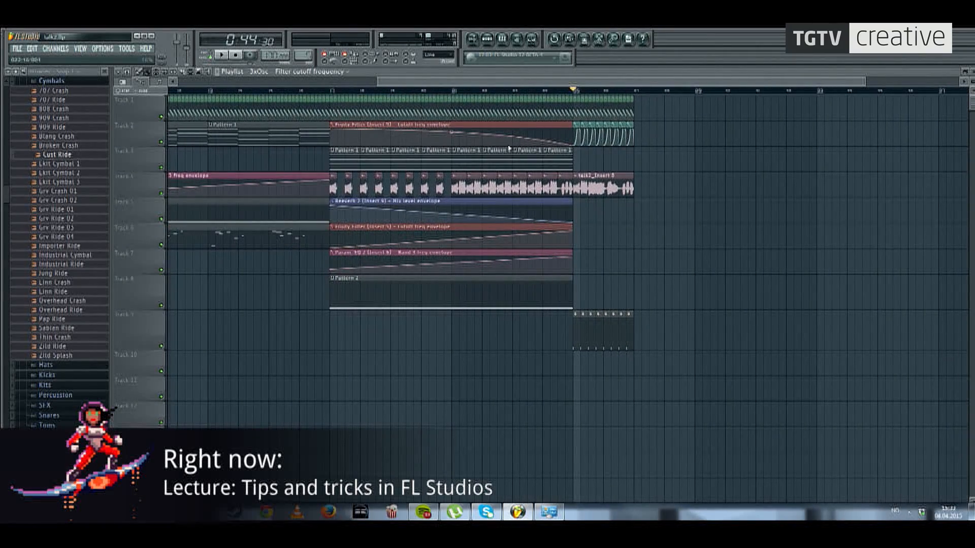
scroll(510, 148, up, 3)
click(401, 93)
key(space)
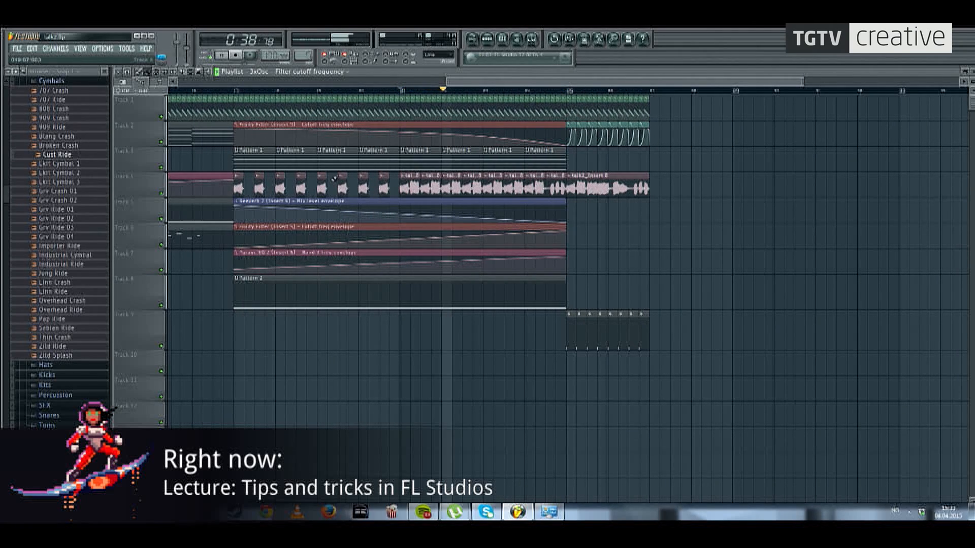
key(space)
Step: Insert a new 3x Osc channel, place its settings window beside the step sequencer and audition its sound
click(488, 41)
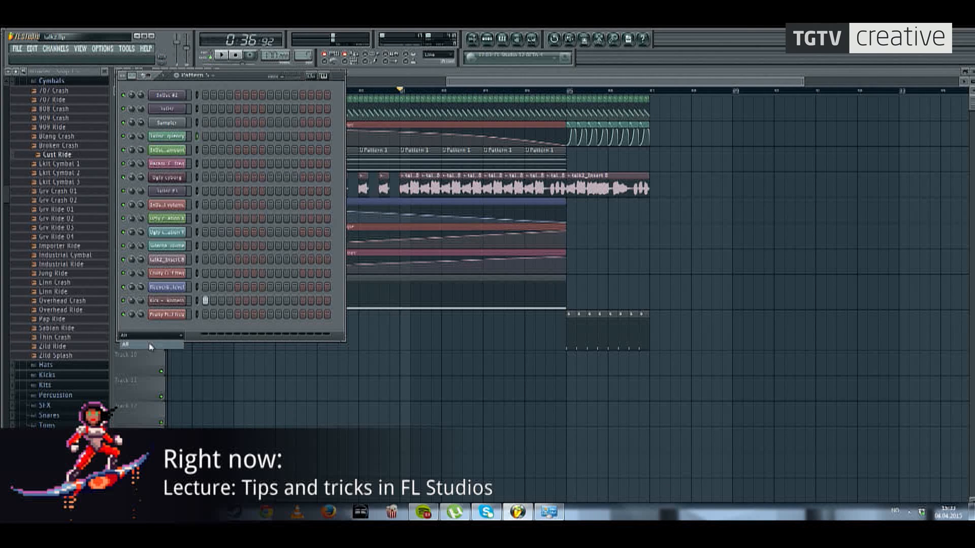
right_click(182, 337)
mouse_move(213, 400)
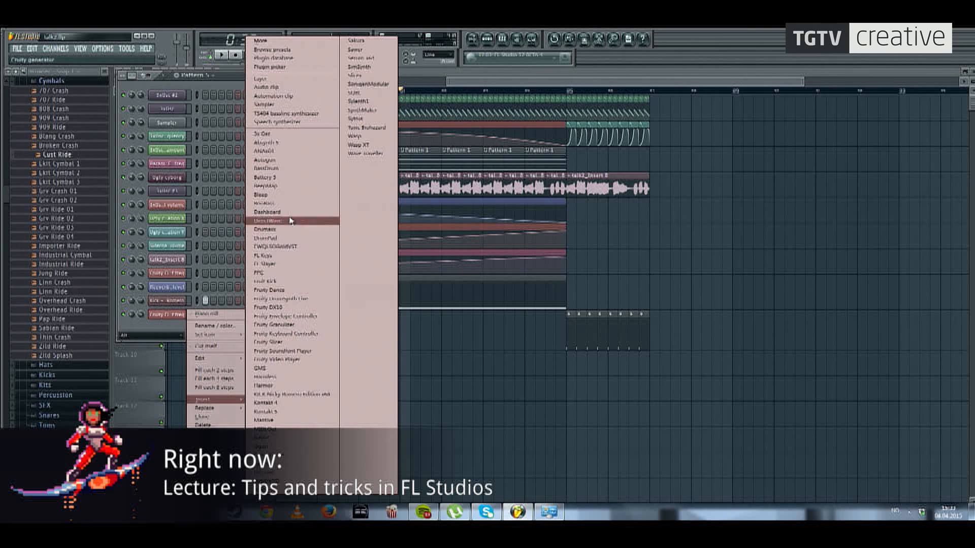
click(280, 133)
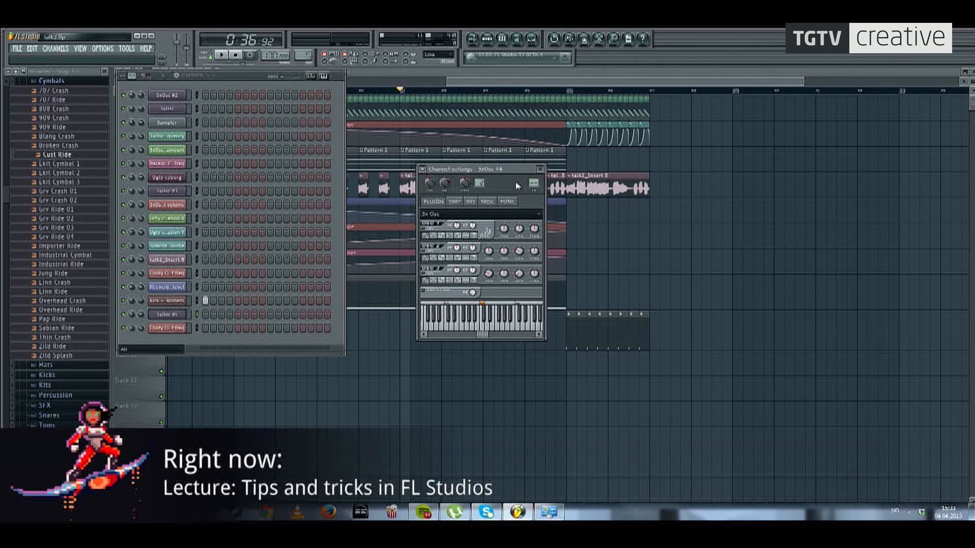
drag(508, 171, 444, 133)
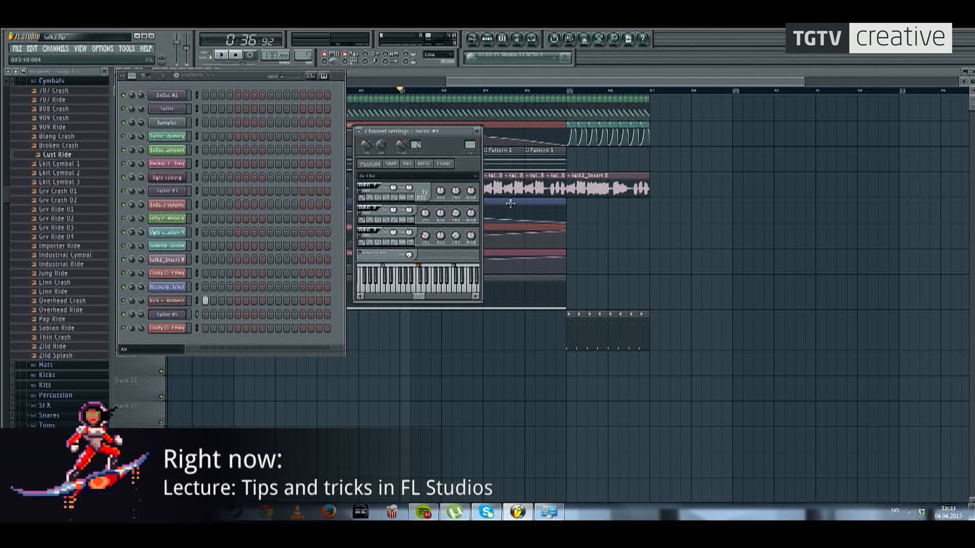
key(v)
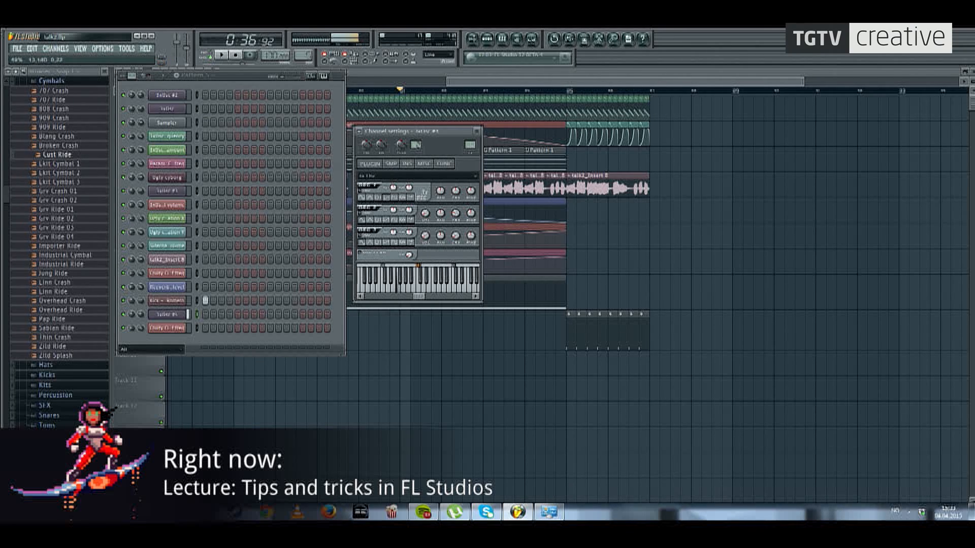
Step: Show the 3xOsc #4 channel in the piano roll with the empty Pattern 6 selected
click(501, 41)
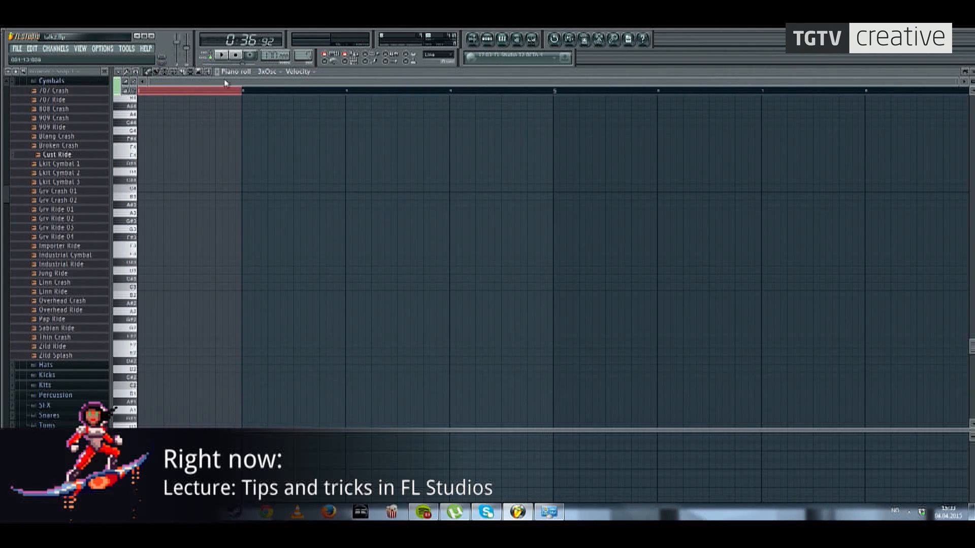
click(200, 91)
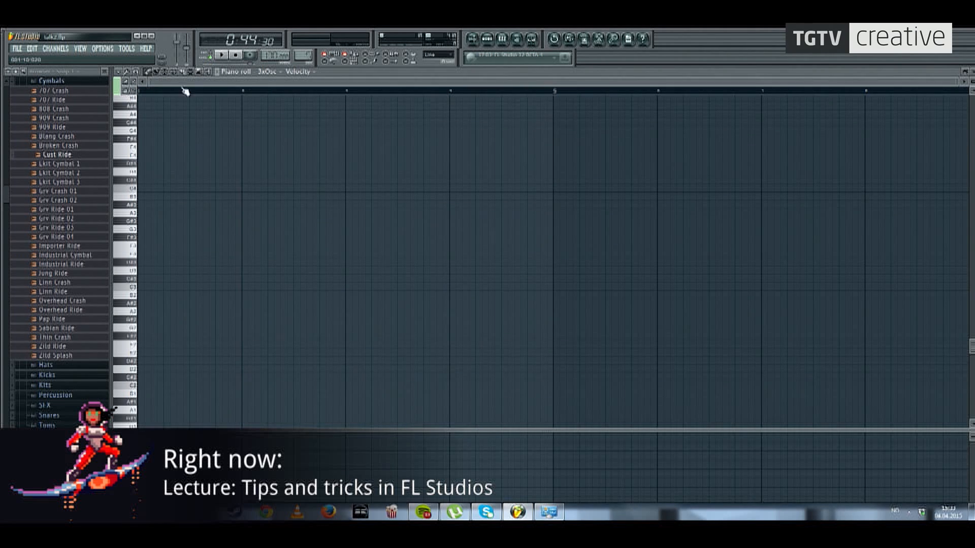
click(268, 72)
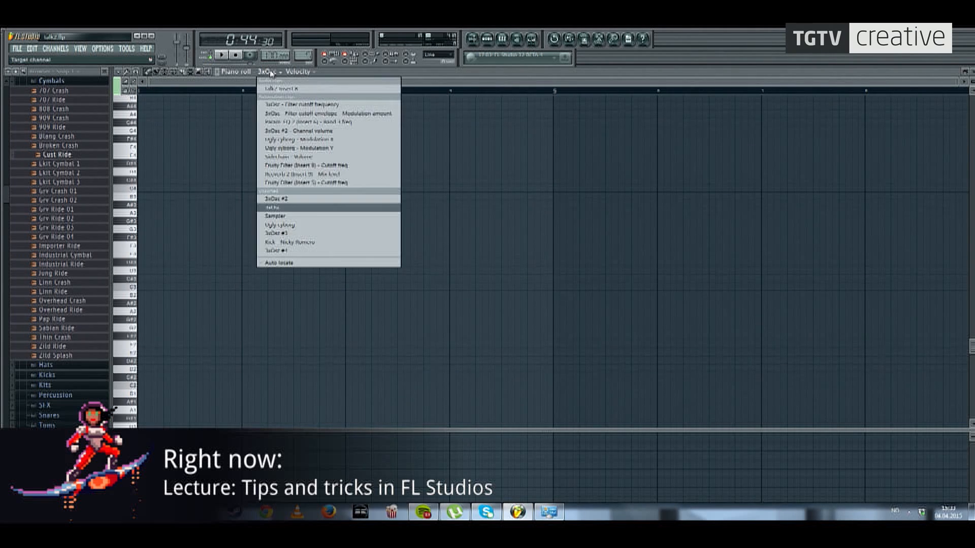
click(291, 251)
right_click(304, 55)
click(345, 59)
click(358, 54)
Step: Fill the first bar with six D4 notes, four longer ones followed by two short ones
click(228, 202)
drag(234, 211, 144, 364)
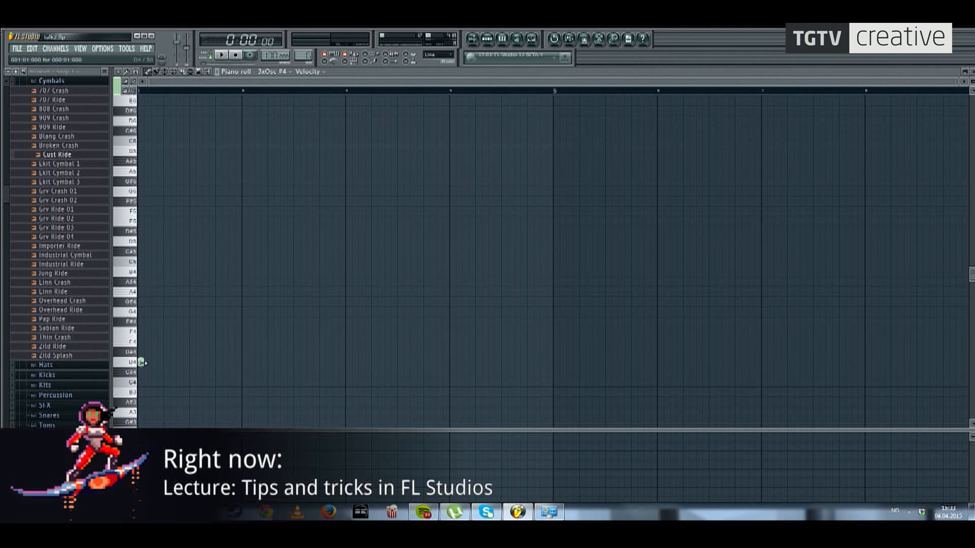
click(162, 362)
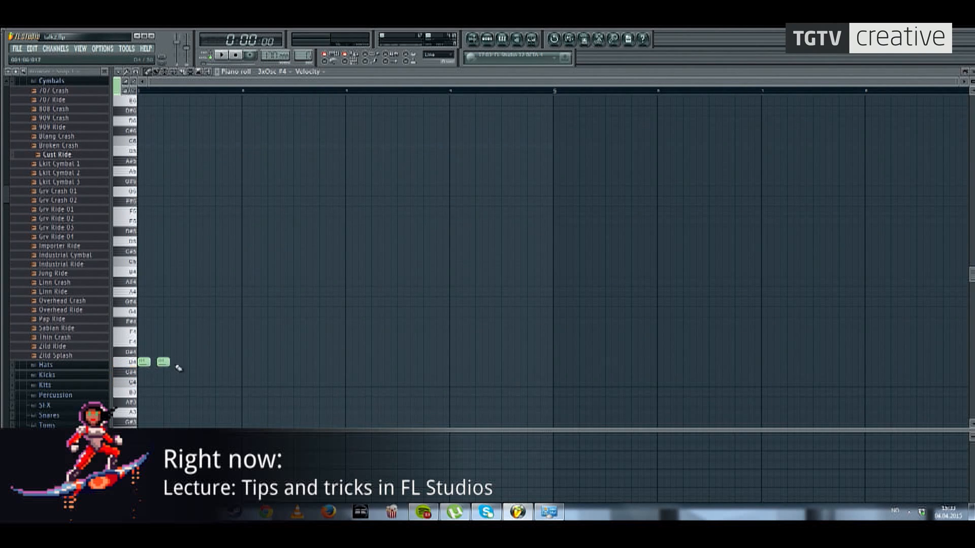
click(221, 362)
key(ctrl+a)
key(ctrl+d)
click(221, 56)
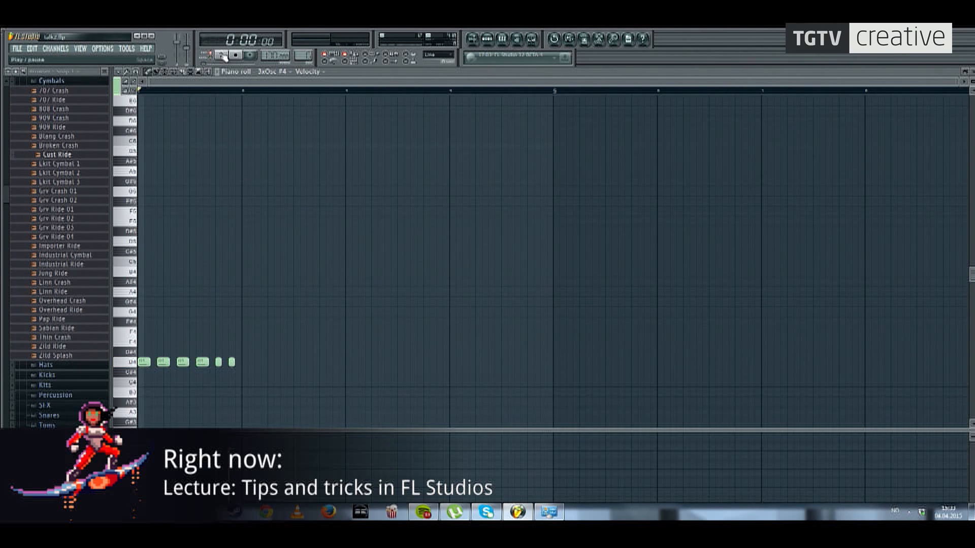
Step: Repeat Pattern 6 along Track 10 through the build-up from bar 17 to bar 25, and play that selected range
click(473, 39)
click(243, 365)
drag(266, 362, 564, 362)
drag(233, 92, 566, 102)
click(223, 55)
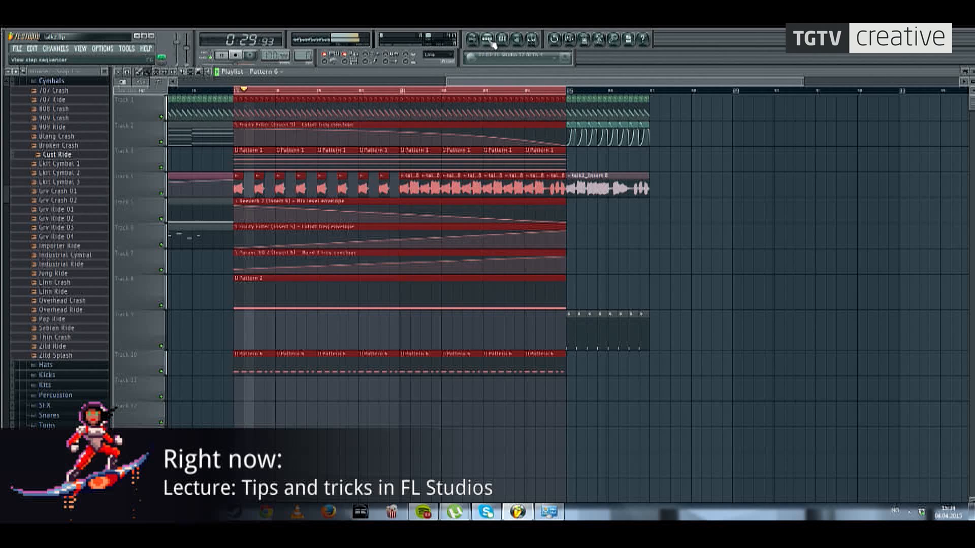
Step: Create an automation clip for the 3xOsc #4 oscillator 1 coarse pitch on Track 9, rising to maximum at the end of the build-up
key(F6)
click(168, 314)
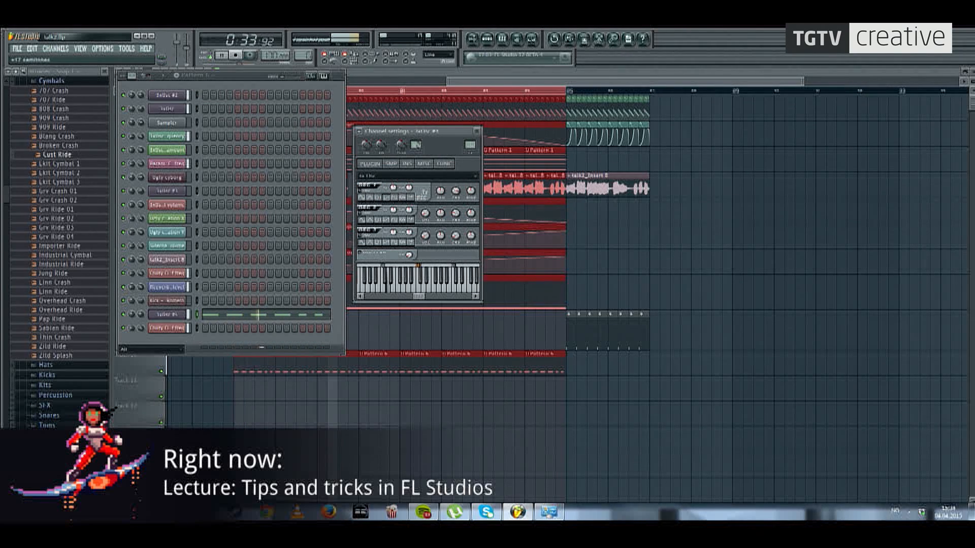
right_click(458, 201)
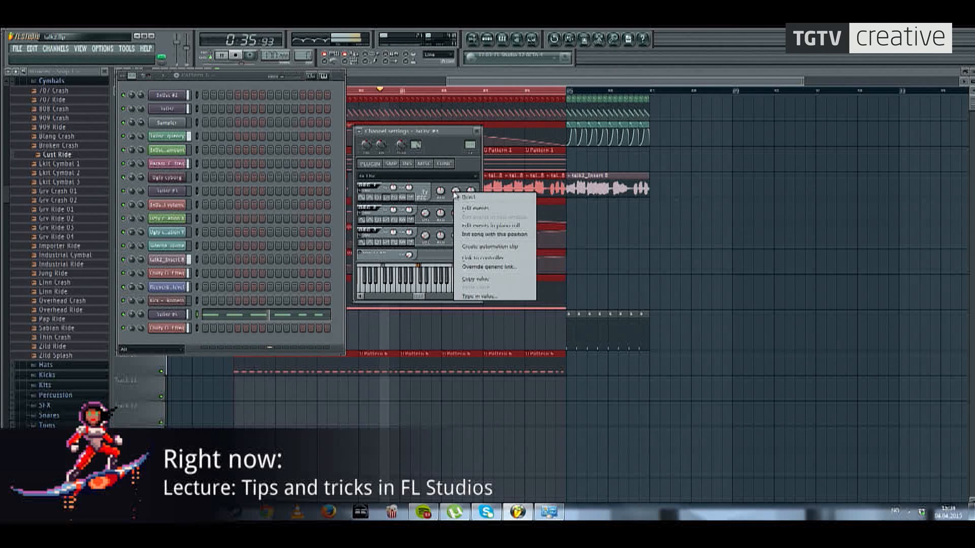
click(490, 253)
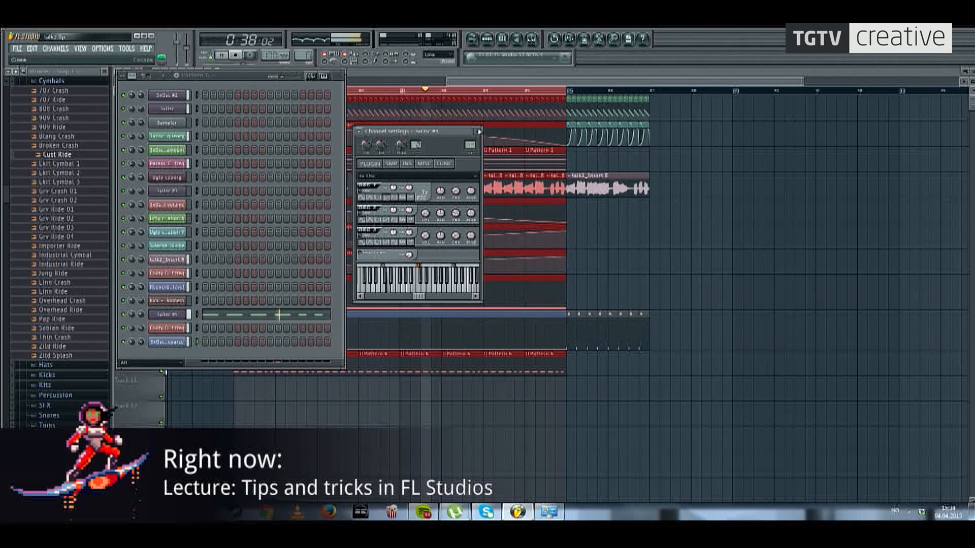
click(476, 131)
drag(566, 350, 567, 313)
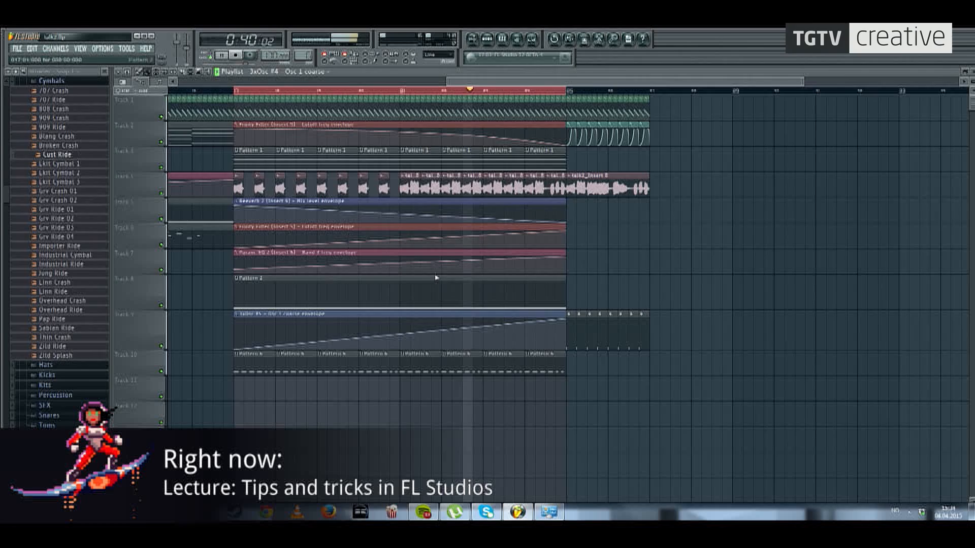
Step: Route the 3xOsc #4 channel to mixer Insert 11 and play the build-up to hear it
click(263, 80)
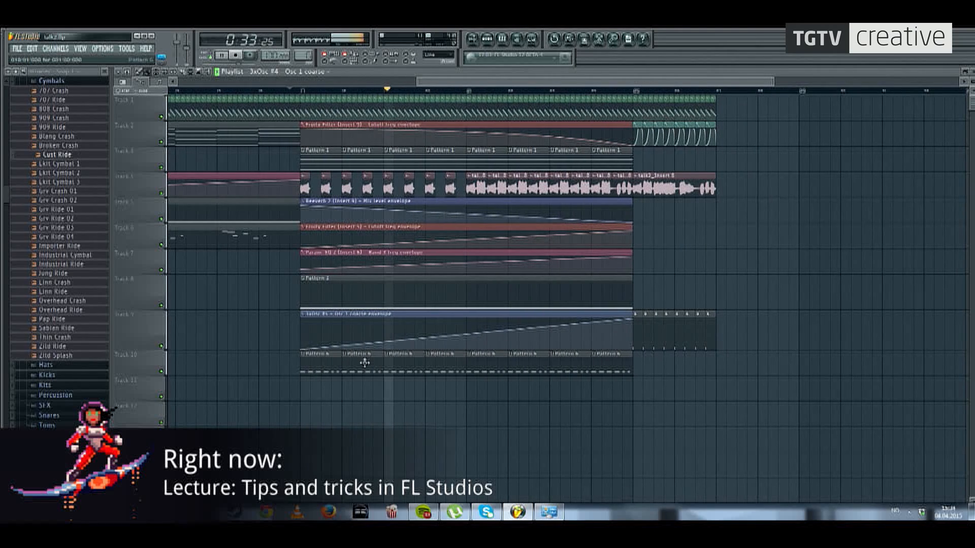
key(F6)
click(167, 315)
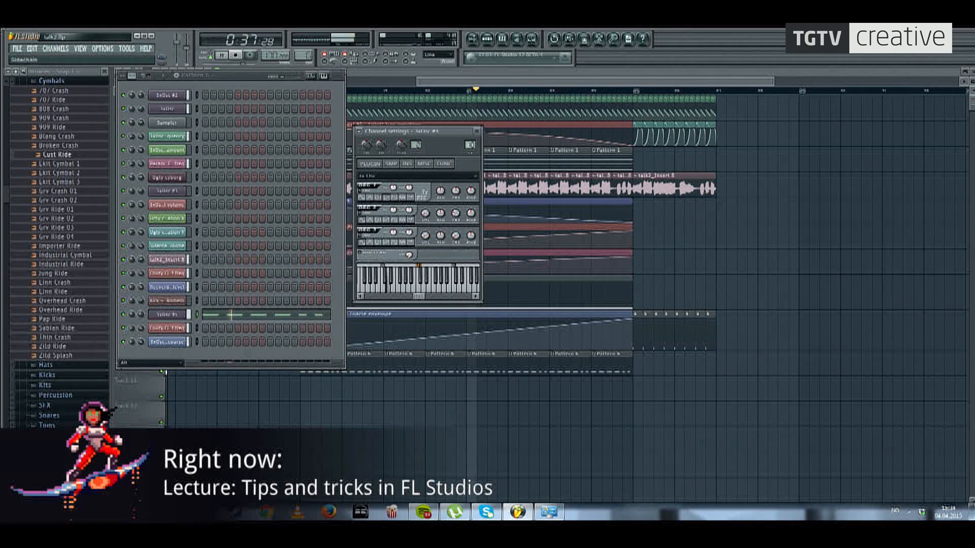
click(531, 39)
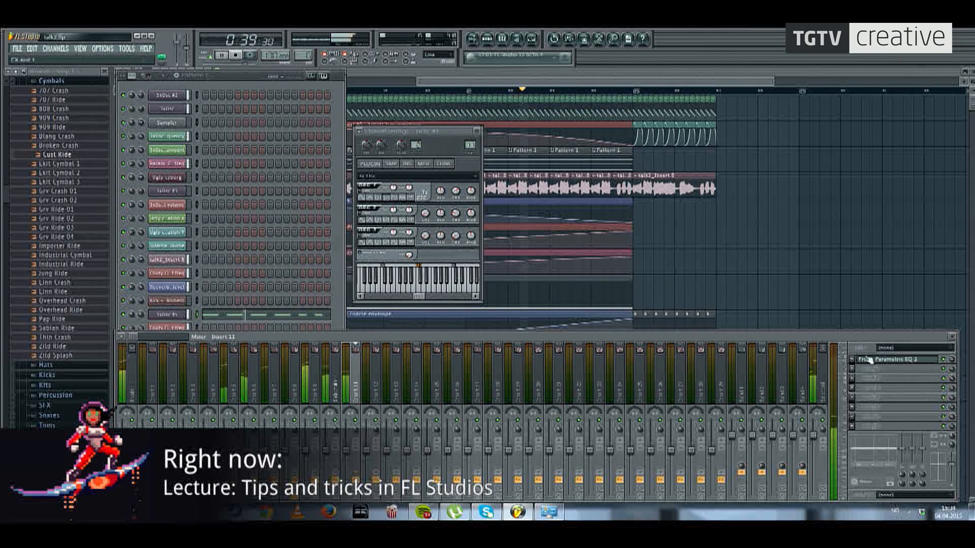
key(space)
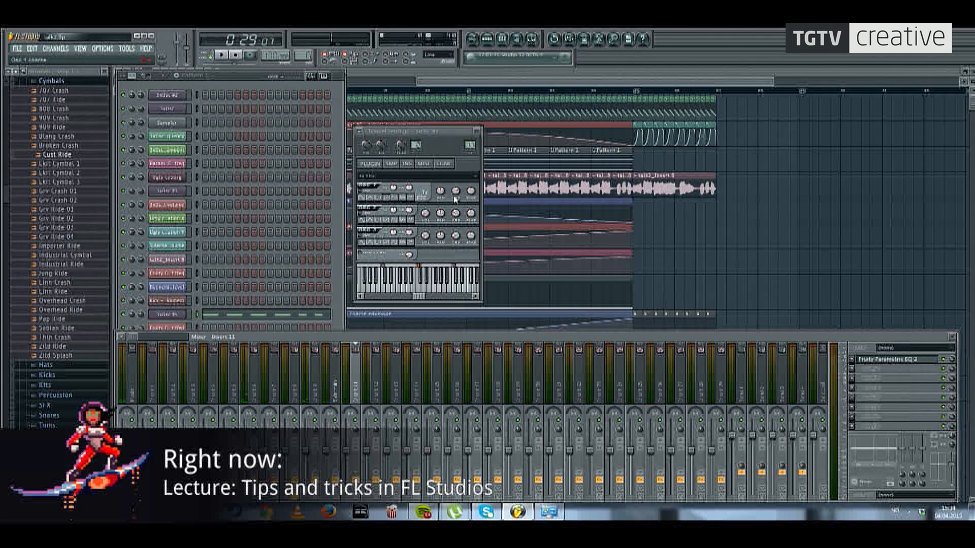
key(space)
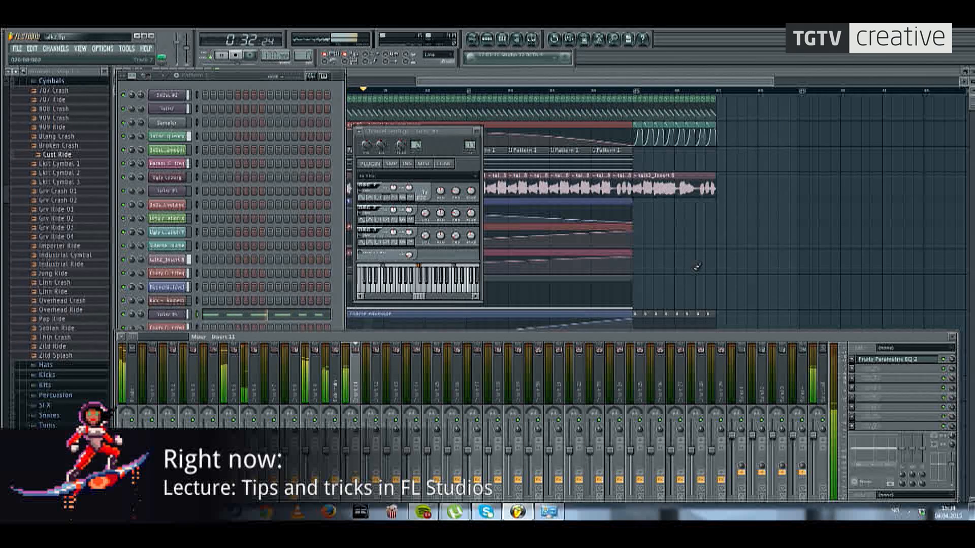
key(space)
Step: Add Fruity Reeverb 2 to the second effect slot of Insert 11 with the Large Hall preset, and close the plugin and channel windows
click(857, 367)
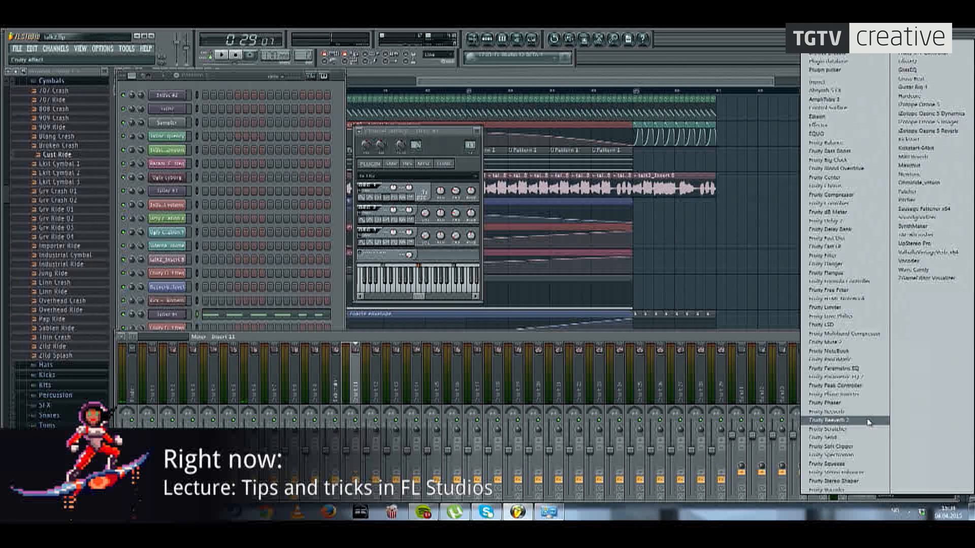
click(833, 420)
click(153, 154)
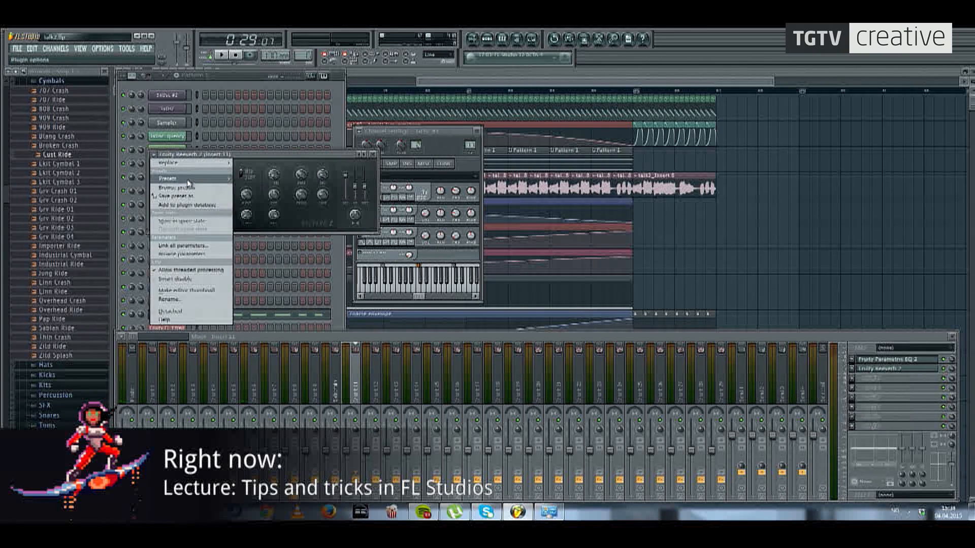
mouse_move(187, 179)
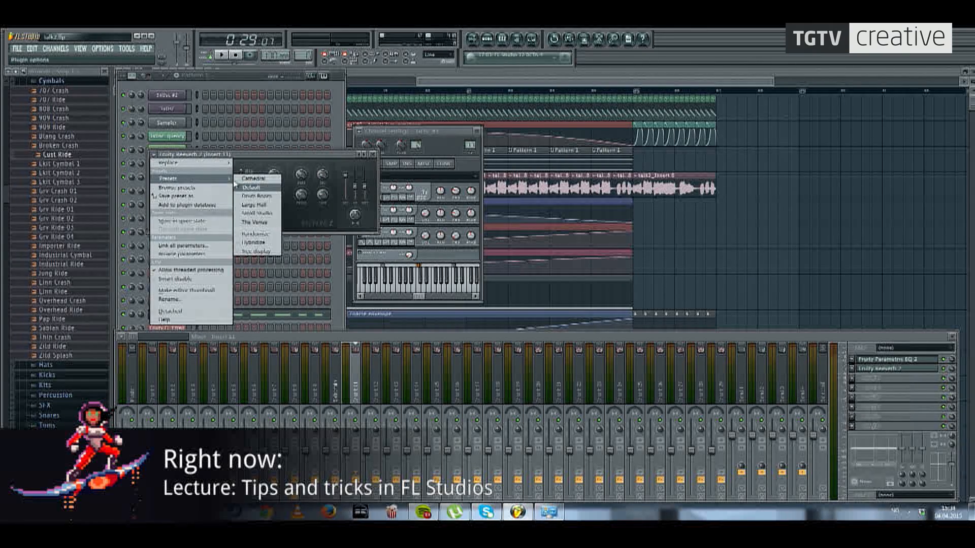
click(259, 205)
click(373, 155)
click(477, 132)
Step: Play the build-up repeatedly from bar 17 and check the Fruity Reeverb 2 settings on Insert 11
drag(446, 81, 391, 83)
click(419, 93)
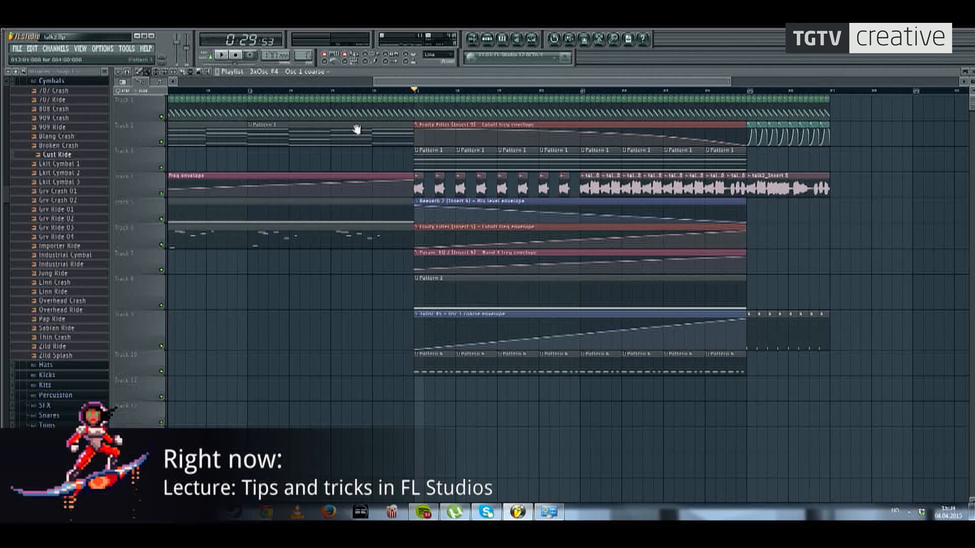
scroll(253, 147, right, 5)
key(space)
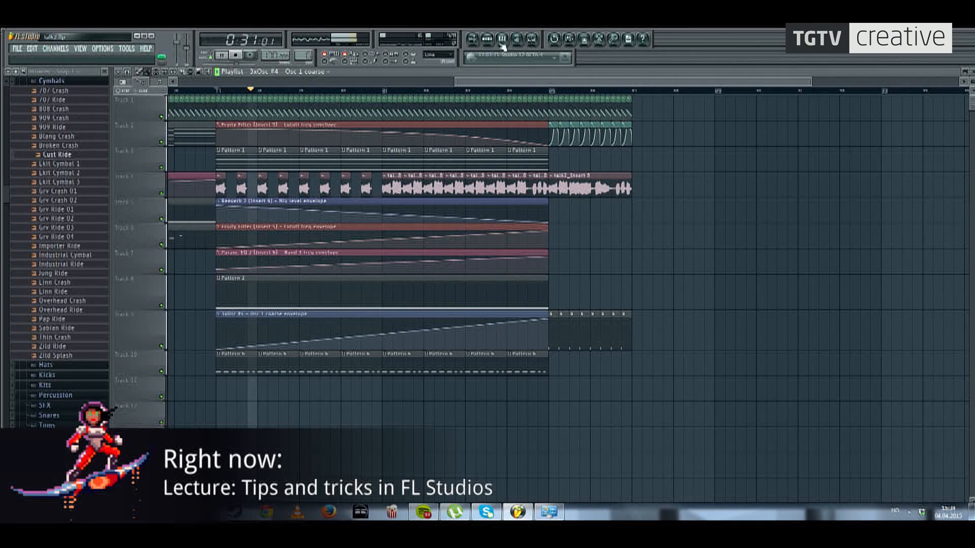
key(F9)
key(space)
click(897, 371)
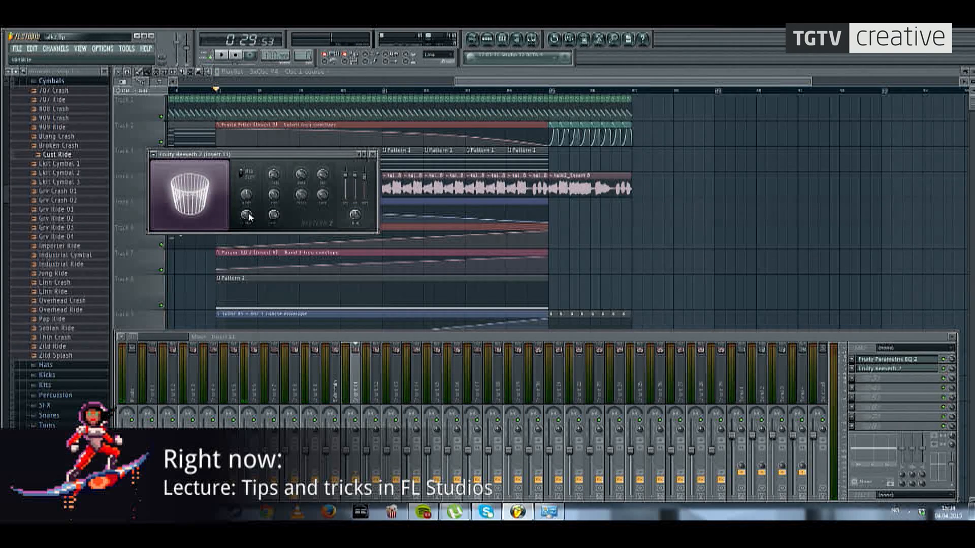
key(space)
key(space)
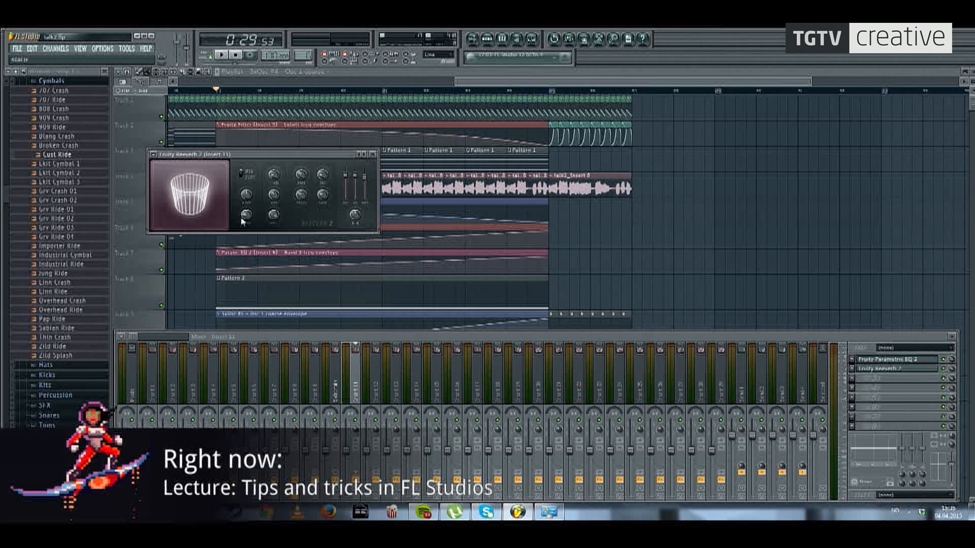
key(space)
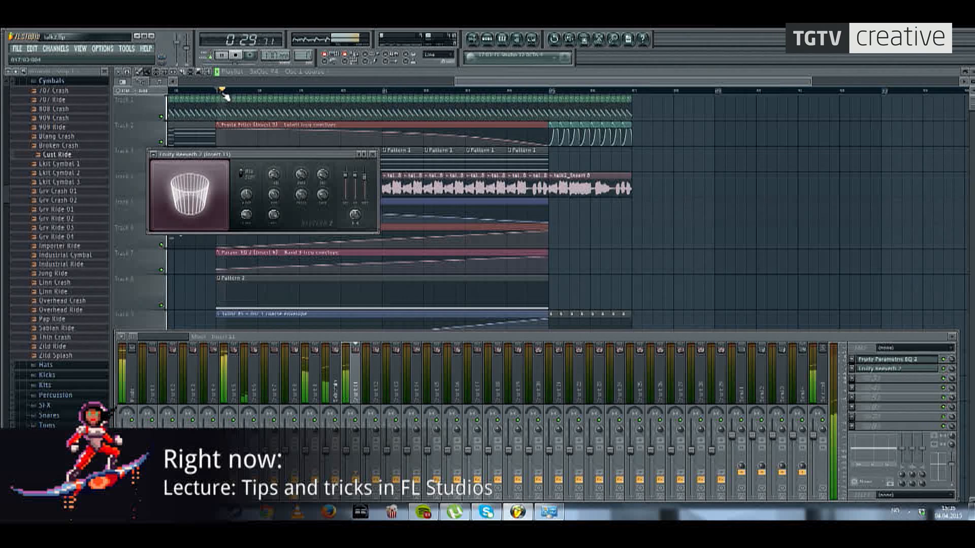
click(373, 155)
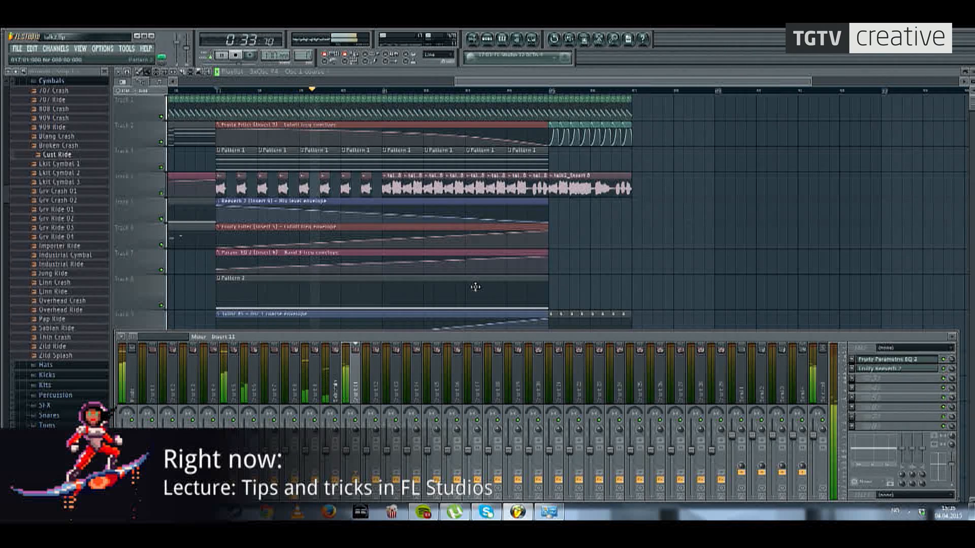
key(space)
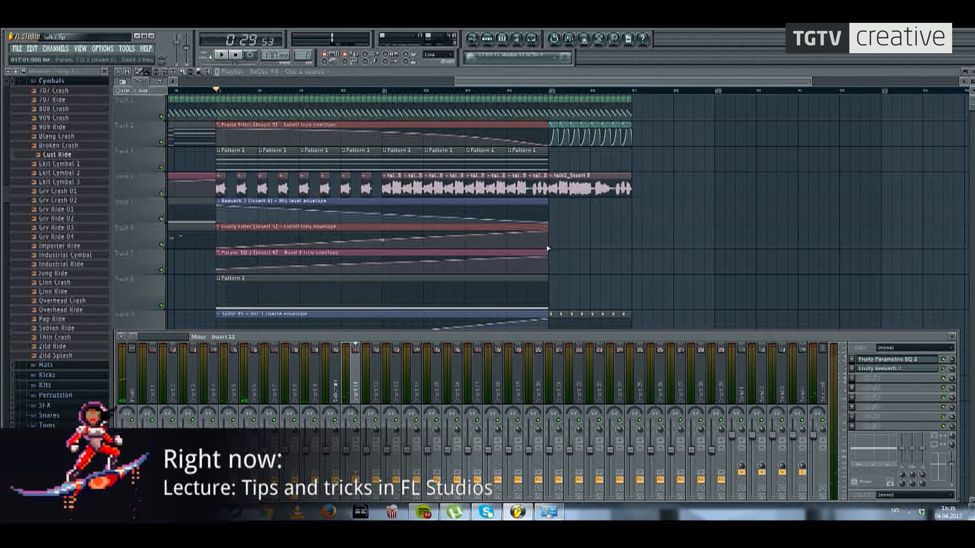
Step: Play the build-up from bar 17 into the drop to hear the riser with its reverb
key(F9)
key(space)
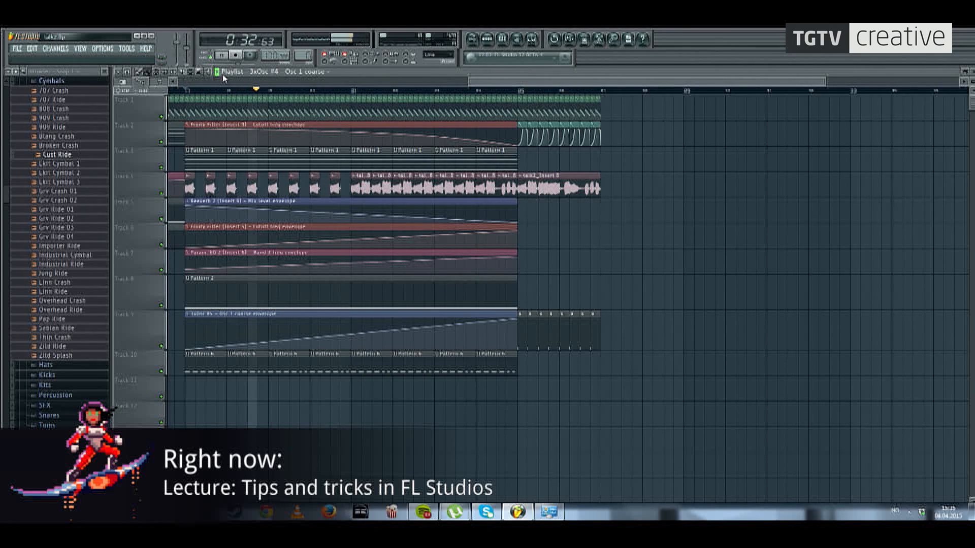
click(487, 38)
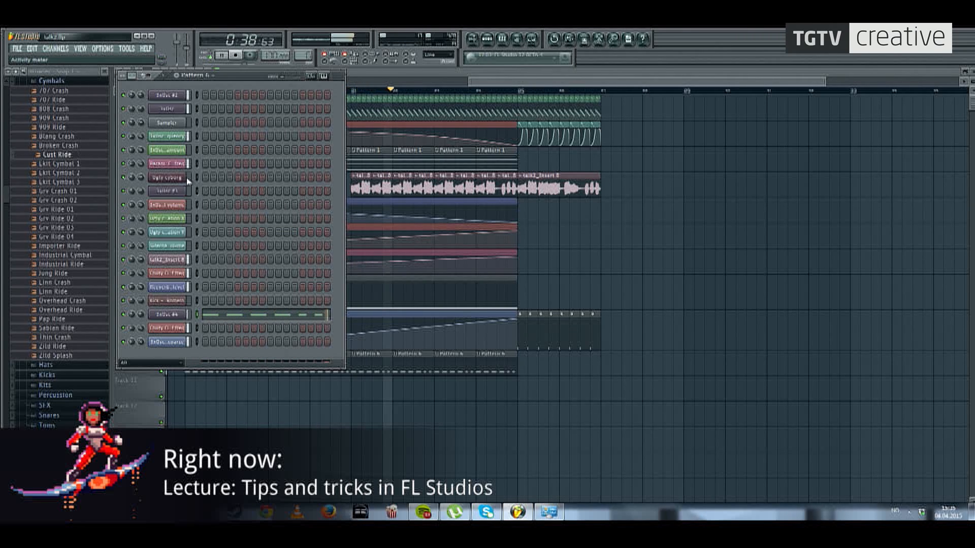
drag(460, 175, 331, 144)
key(space)
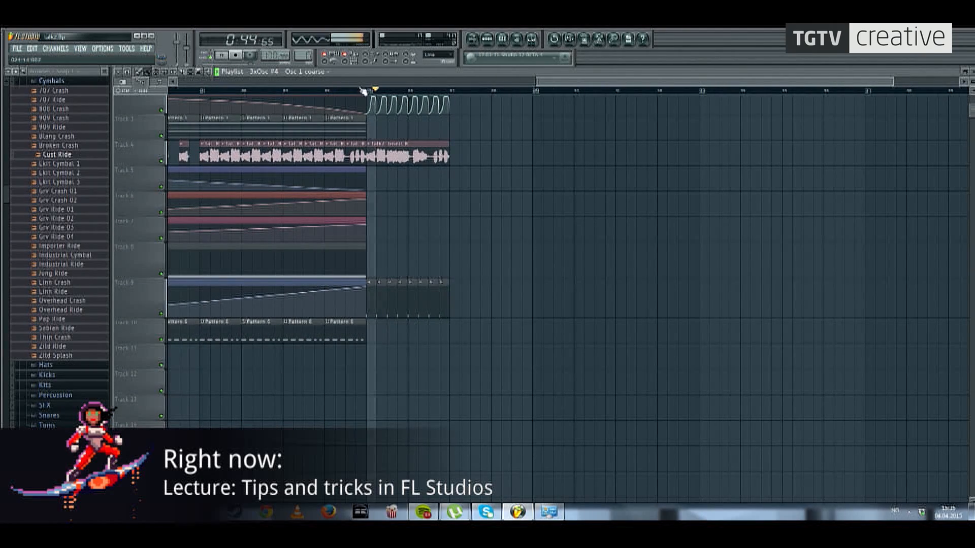
drag(373, 144, 480, 170)
Step: Load the 808 CH, Bracke CH 2, Lkit 4 Hat, Grv CH 02 and Grv CH 10 hat samples as new channels
click(56, 81)
click(59, 176)
click(492, 43)
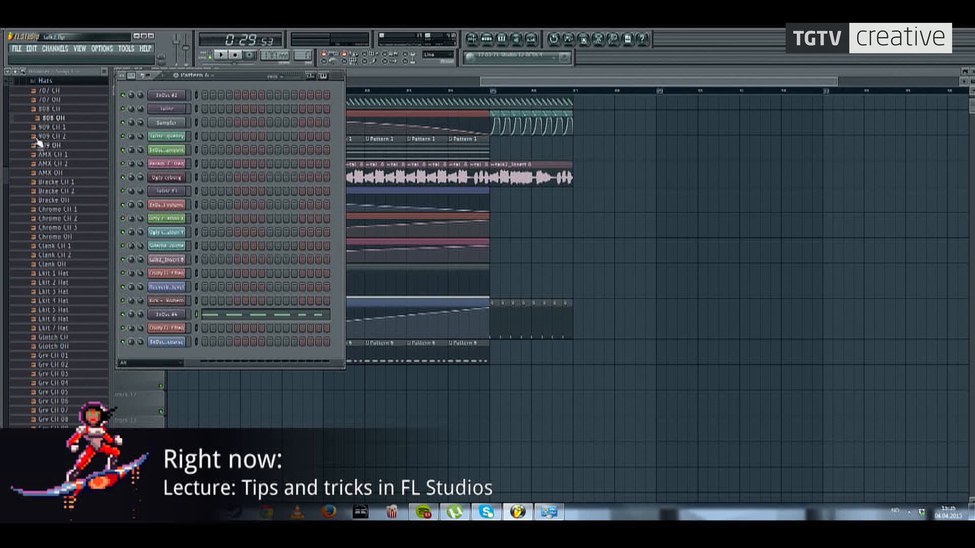
drag(66, 107, 208, 350)
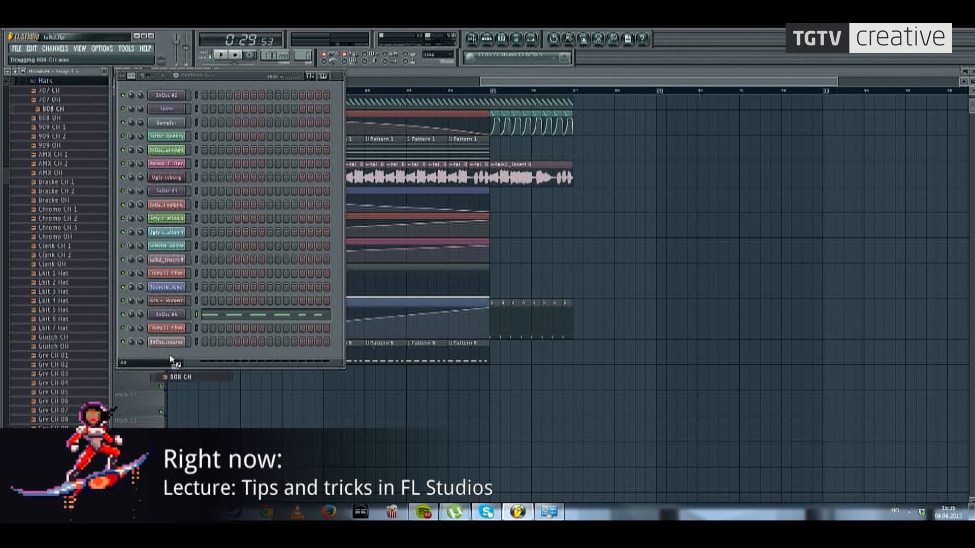
click(60, 218)
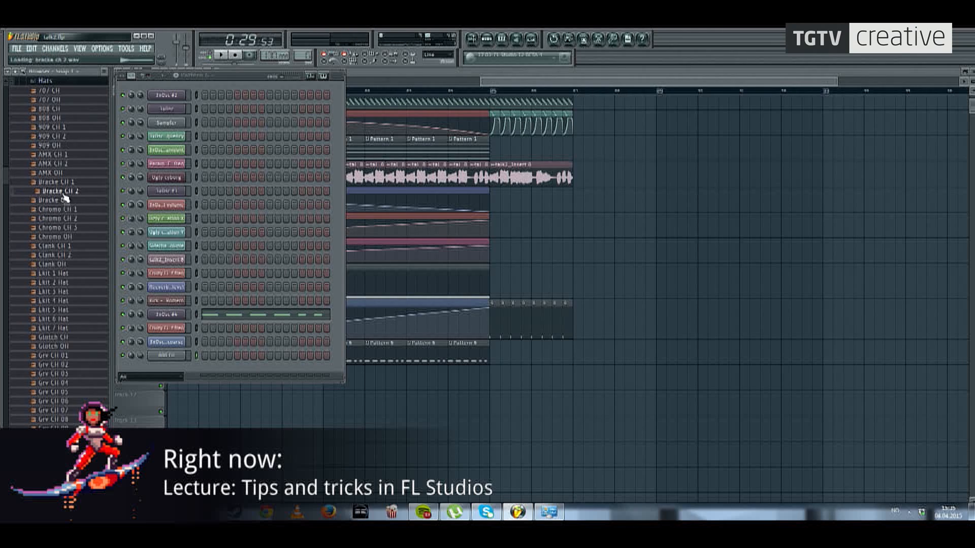
drag(61, 192, 168, 374)
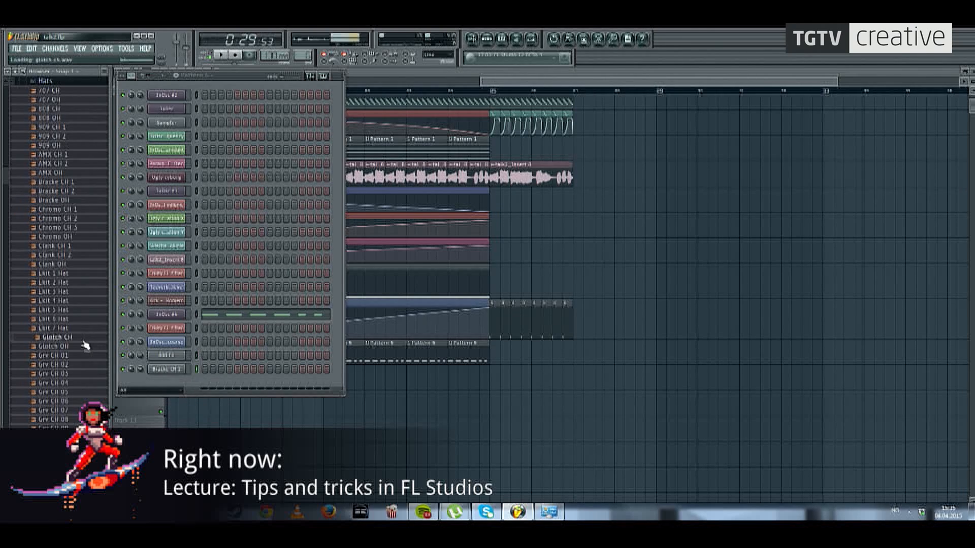
click(57, 300)
drag(57, 301, 176, 388)
click(64, 366)
drag(65, 372, 177, 412)
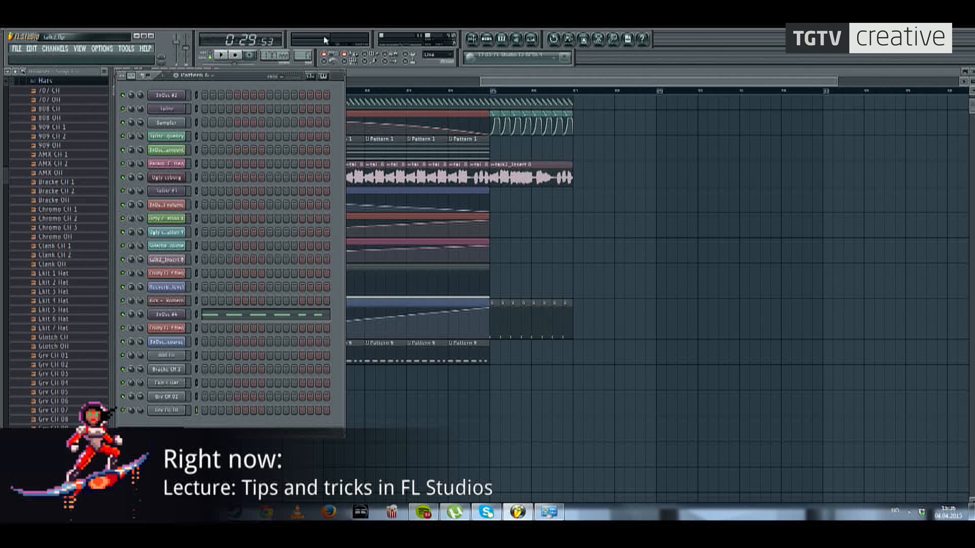
Step: Switch to the empty Pattern 7 and fill all 16 steps of the 808 CH channel
click(304, 54)
click(362, 67)
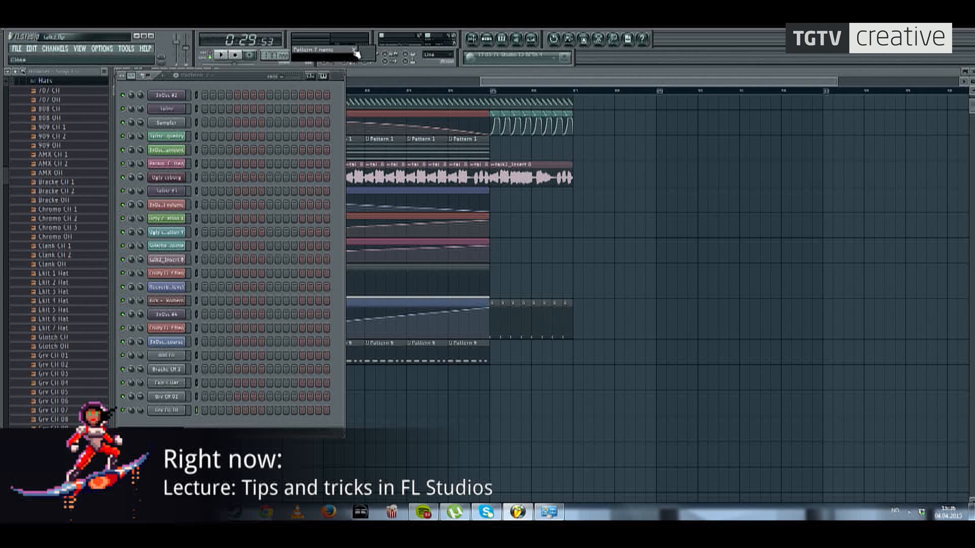
click(355, 51)
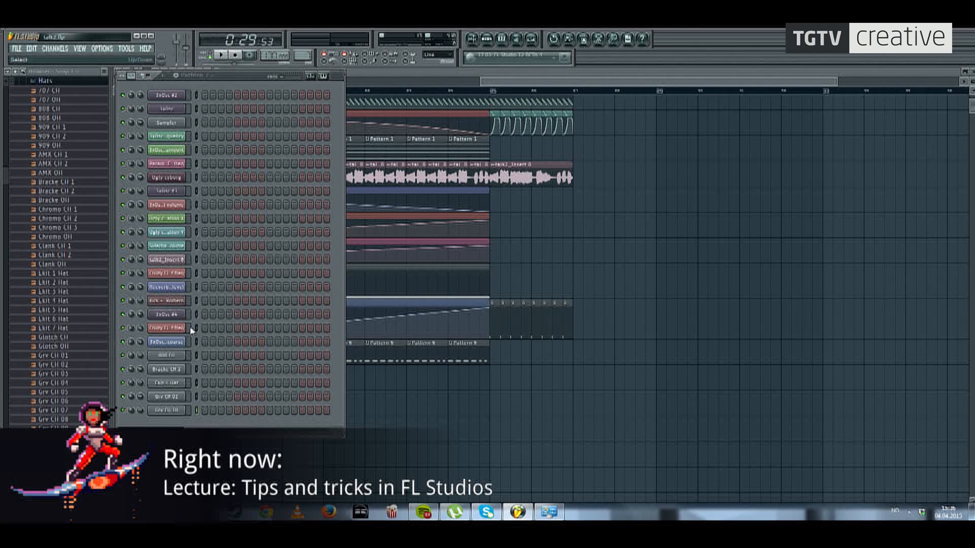
click(168, 355)
click(168, 356)
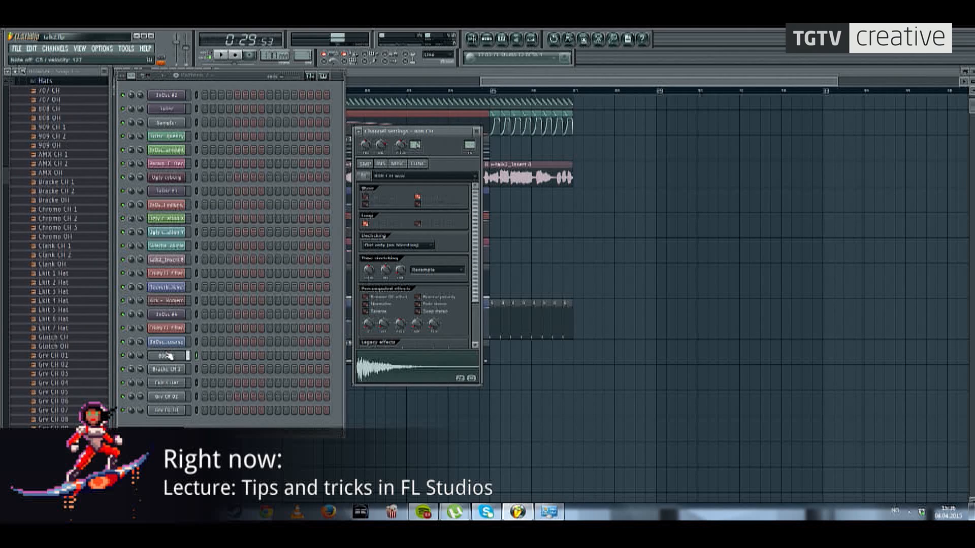
drag(205, 355, 380, 356)
Step: Program scattered hits on the Lkit 4 Hat, Grv CH 02 and Grv CH 10 channels in Pattern 7 while listening to the loop
click(221, 55)
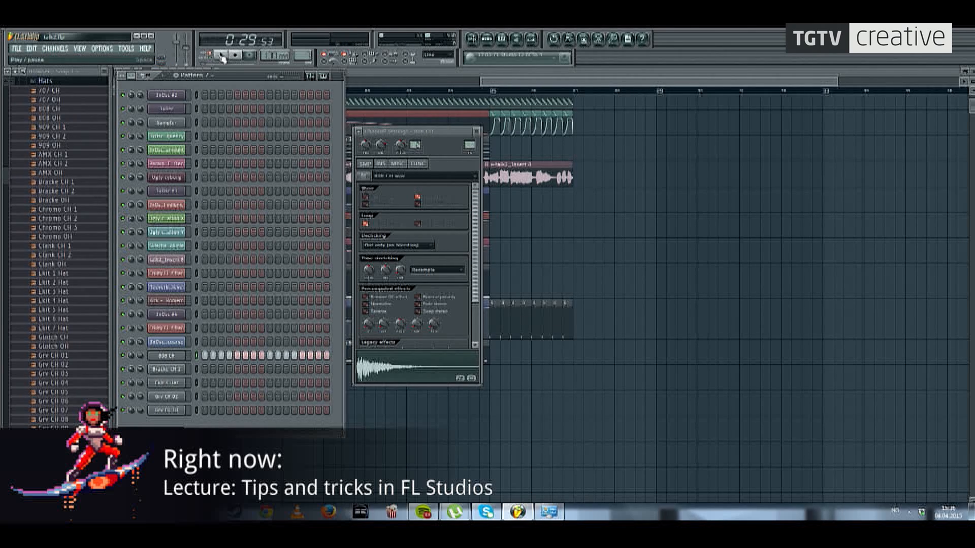
click(253, 396)
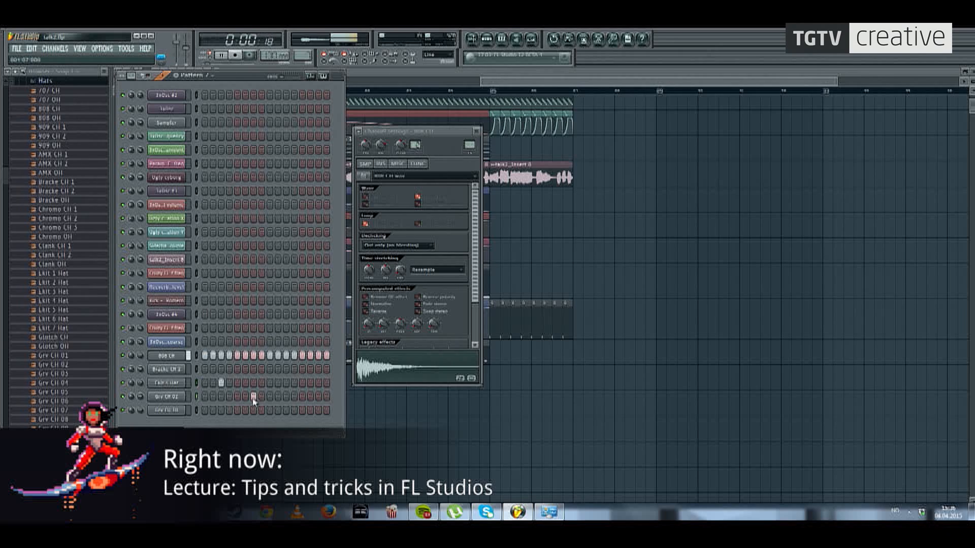
key(space)
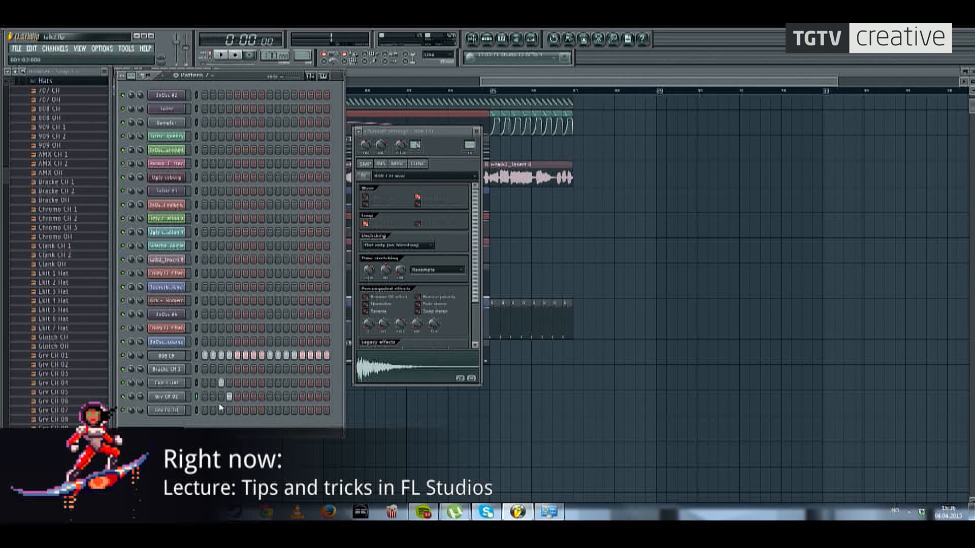
click(221, 410)
click(229, 396)
key(space)
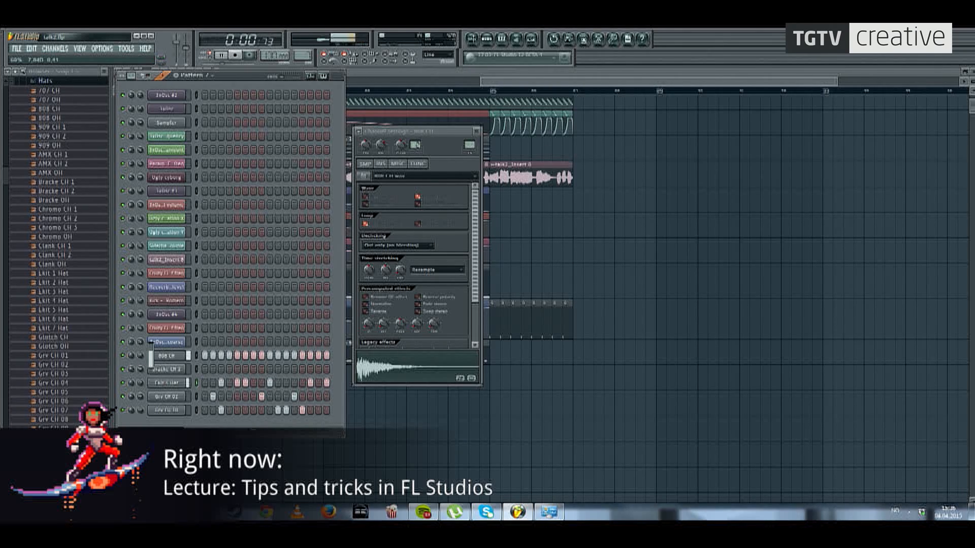
key(space)
Step: Route the five new hat channels to mixer Insert 4
click(168, 357)
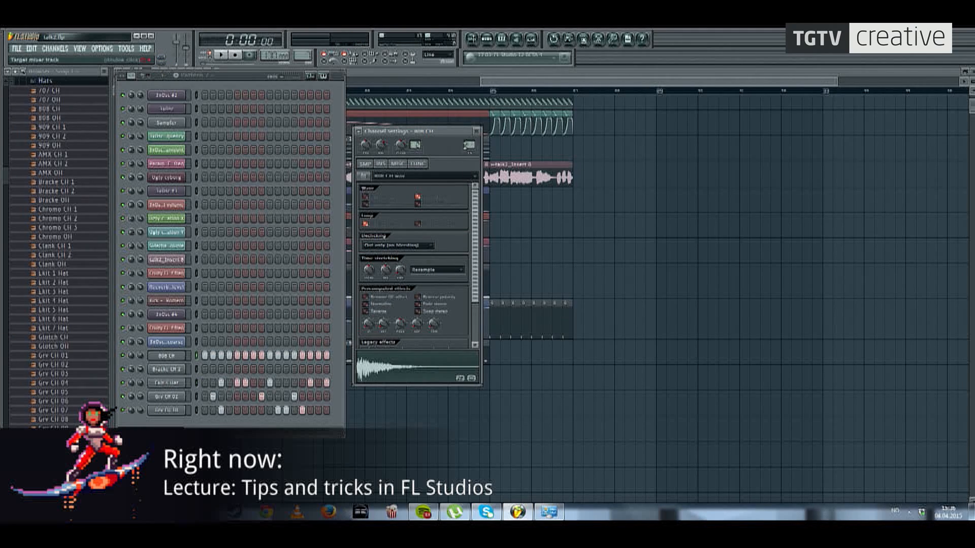
click(171, 369)
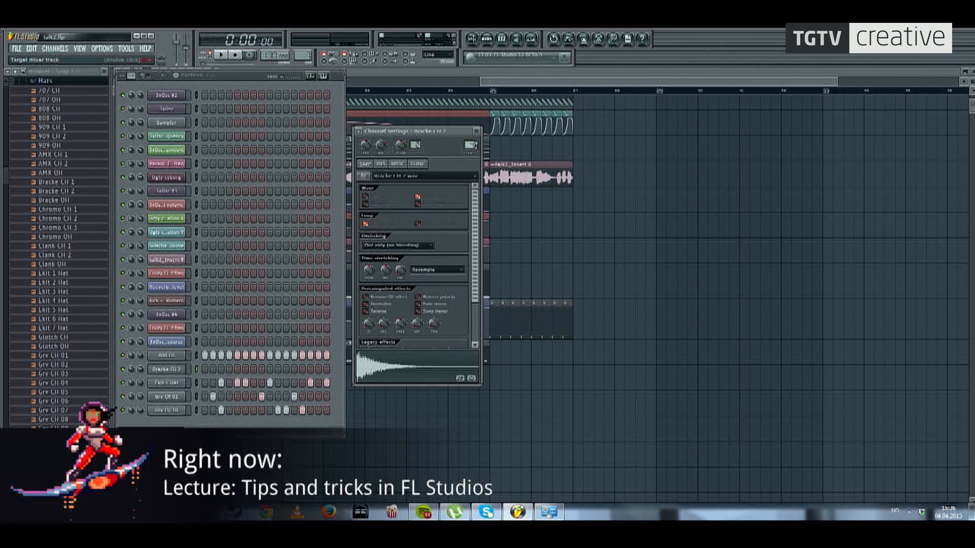
click(175, 384)
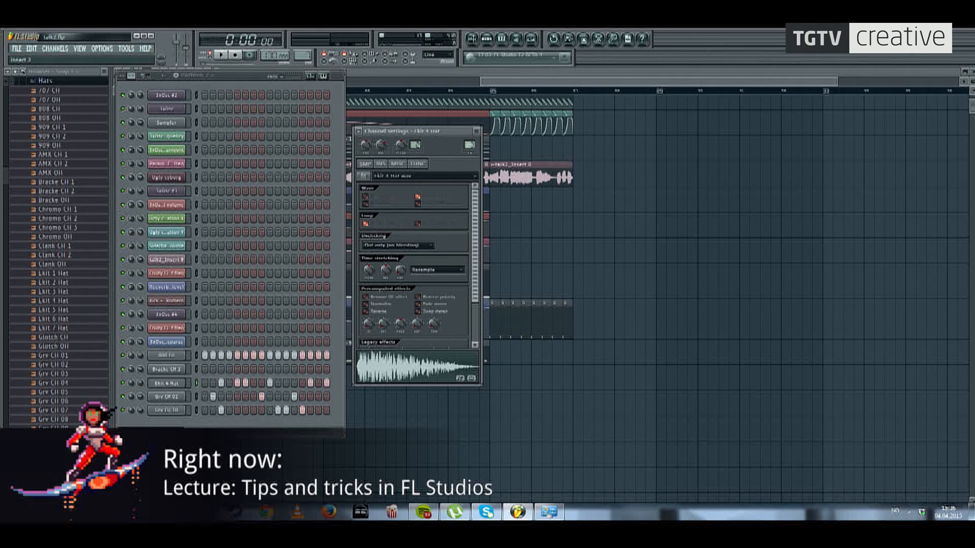
click(168, 398)
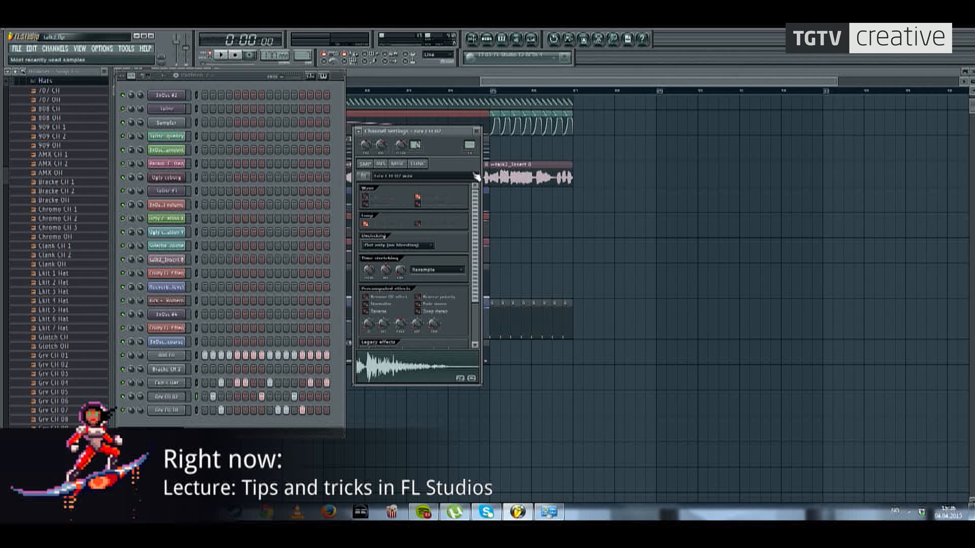
click(168, 409)
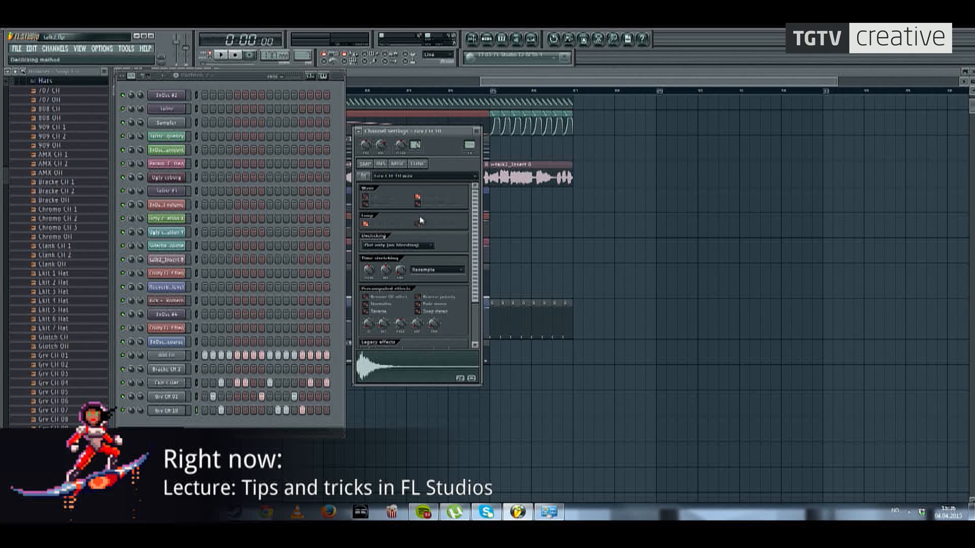
Step: Add Fruity Compressor with the Drums preset to the second effect slot of Insert 4 and play Pattern 7 to hear it
click(540, 40)
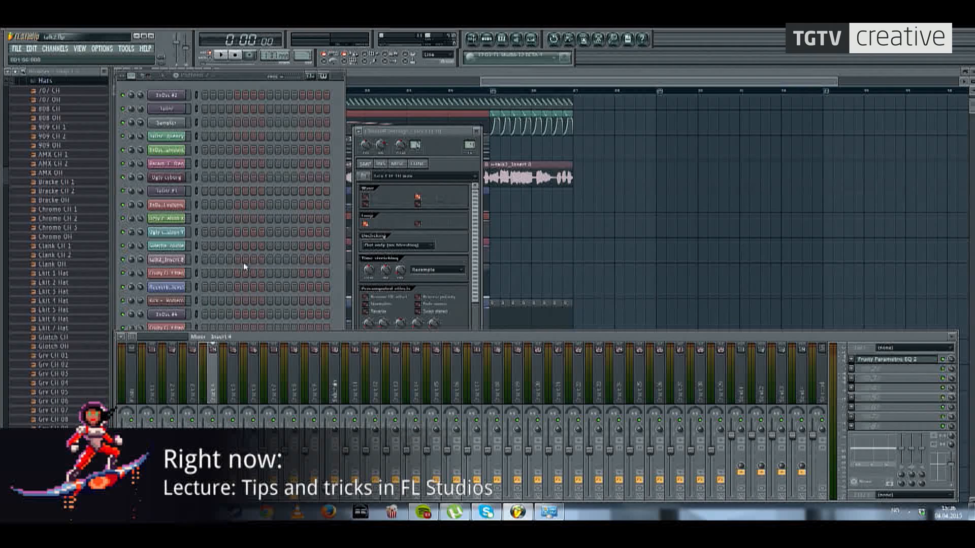
click(858, 369)
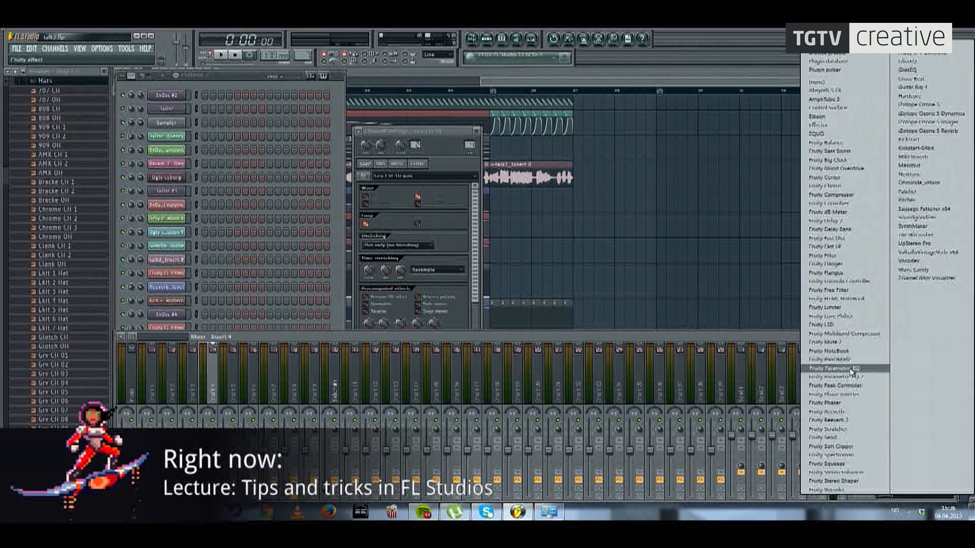
click(833, 195)
click(154, 154)
click(798, 260)
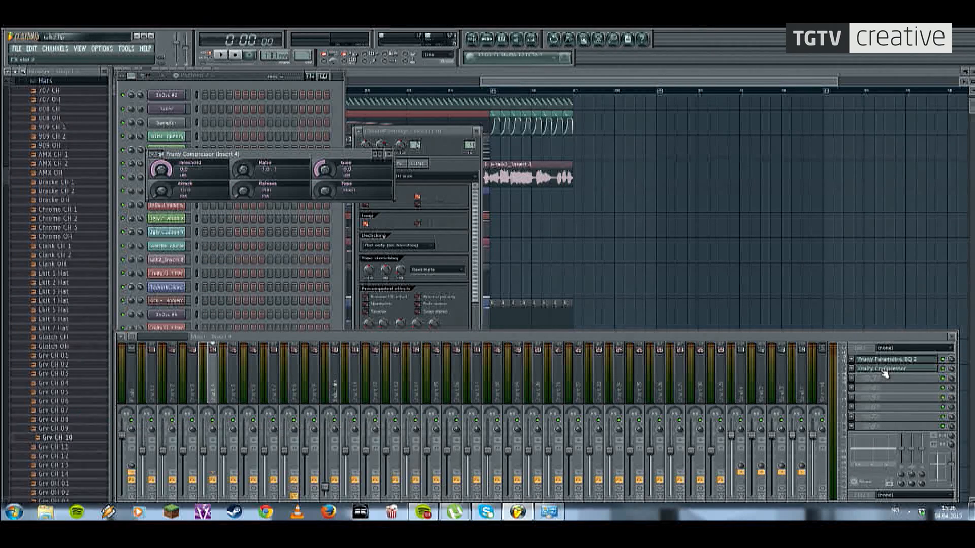
click(156, 155)
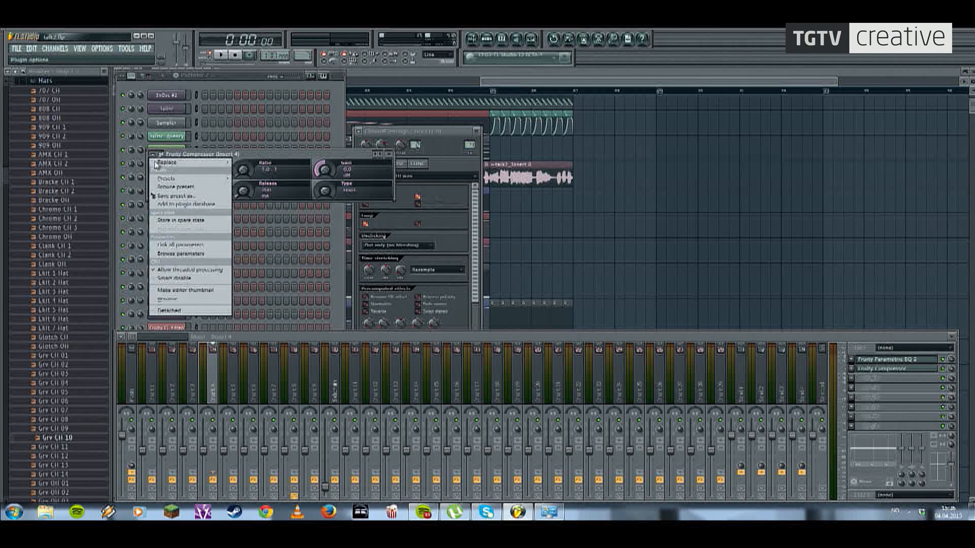
mouse_move(189, 181)
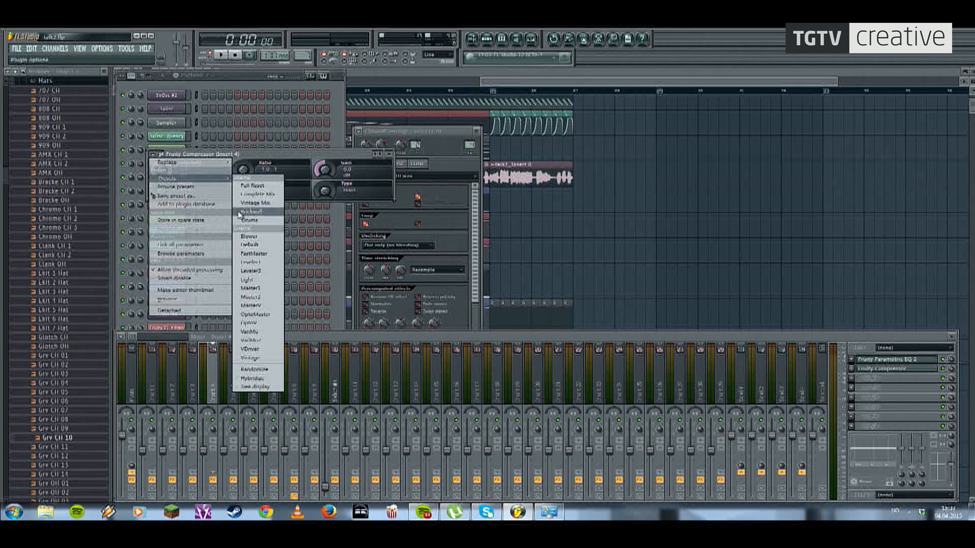
click(259, 221)
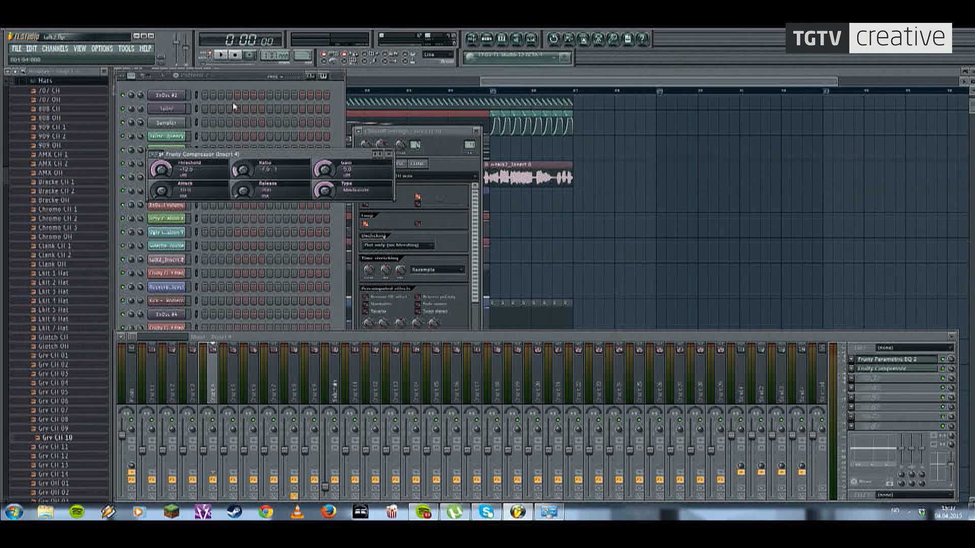
click(220, 54)
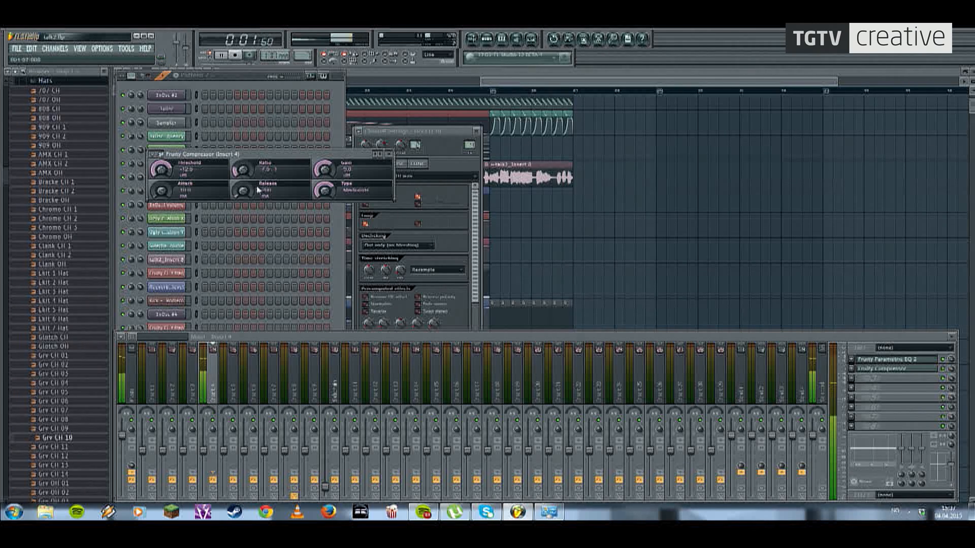
click(943, 369)
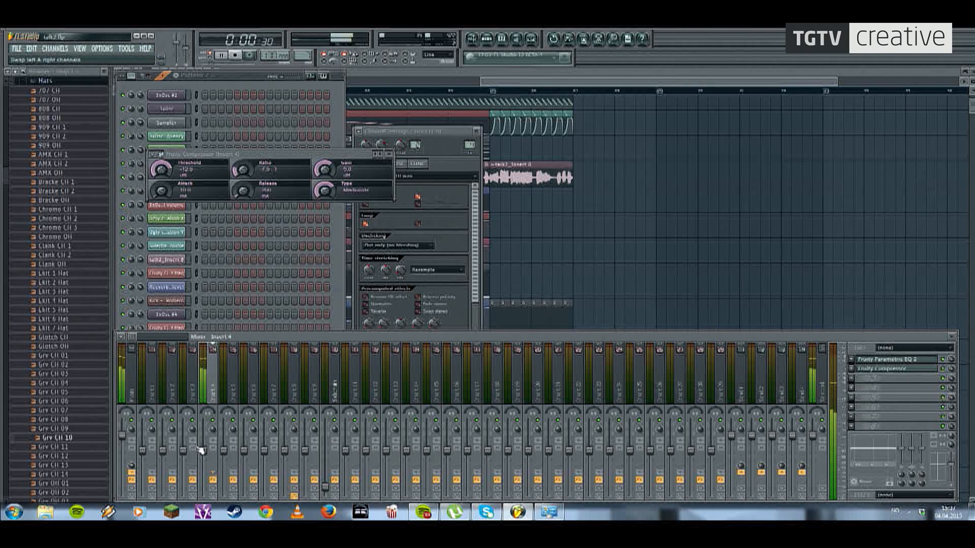
Step: Place repeated Pattern 7 clips on Track 11 from bar 17 to the end of the arrangement
click(471, 39)
key(space)
mouse_move(498, 372)
mouse_down()
mouse_move(514, 376)
mouse_move(182, 369)
mouse_move(232, 362)
mouse_up()
right_click(207, 377)
right_click(246, 375)
Step: Play the arrangement from bar 17 to the drop and lower the Insert 4 volume to about -11.3 dB
click(271, 92)
key(space)
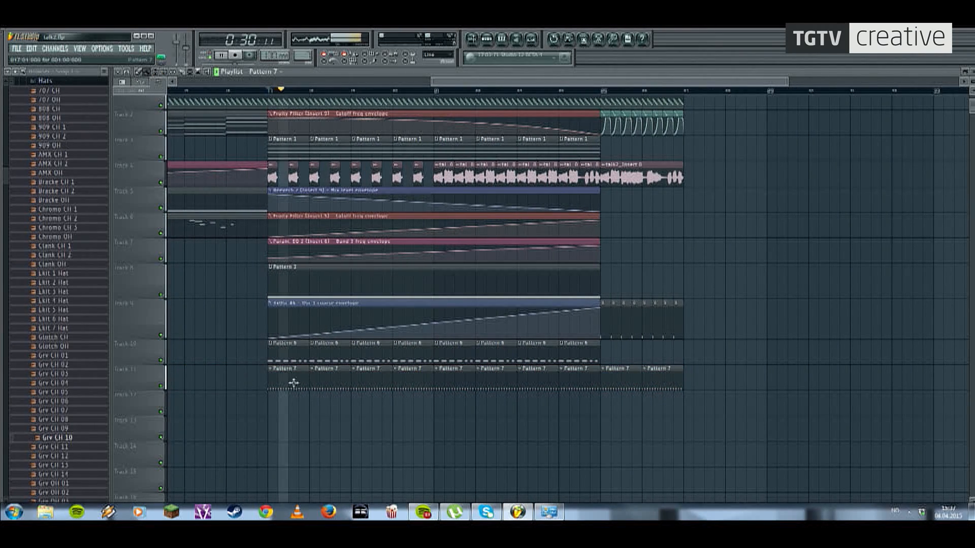
key(F6)
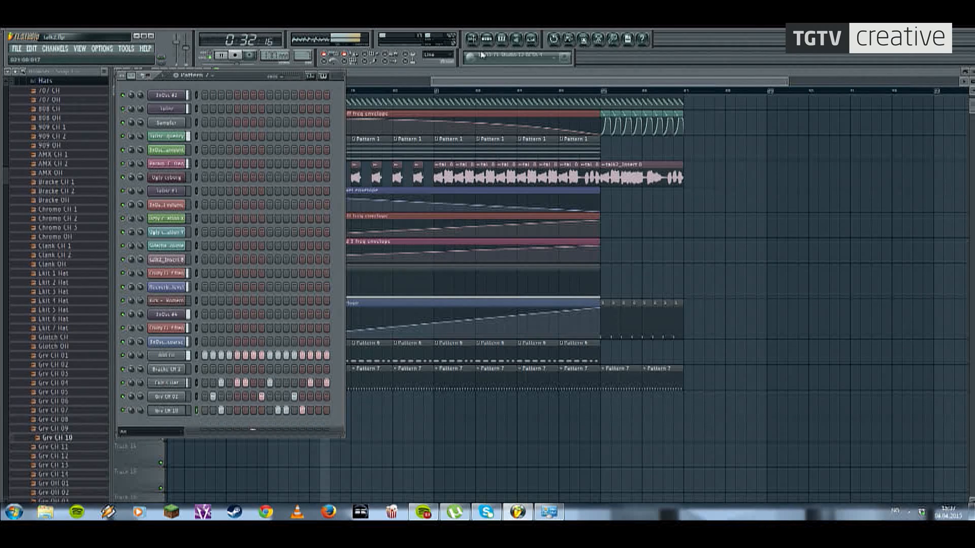
click(531, 39)
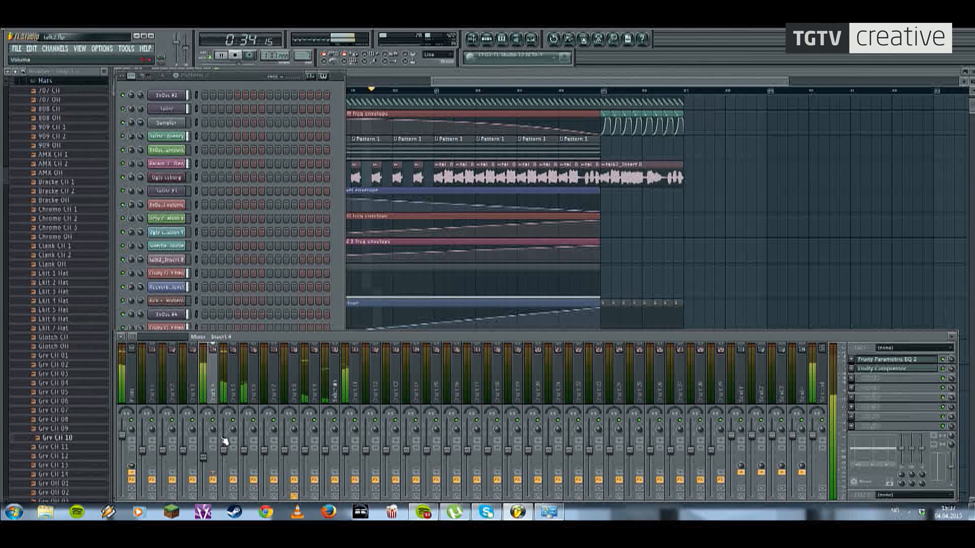
drag(203, 457, 204, 462)
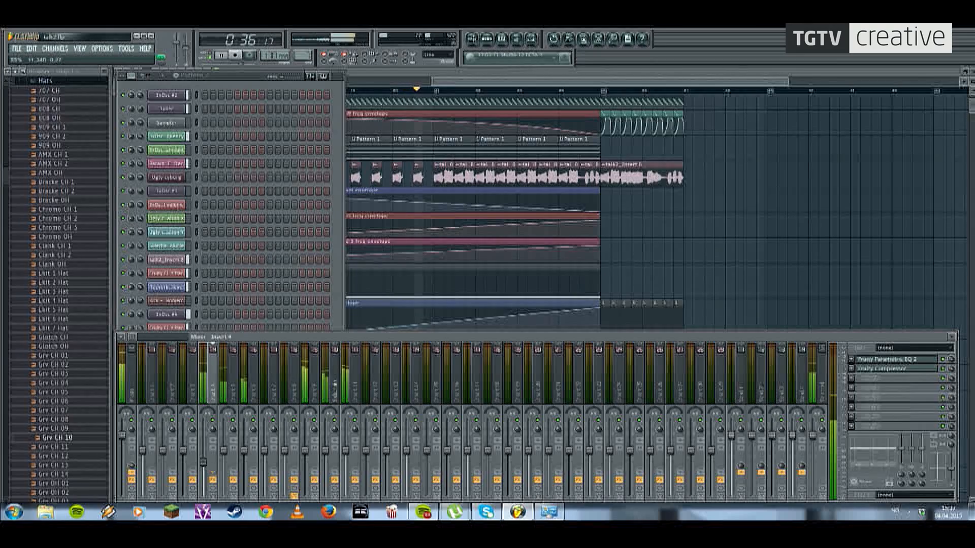
drag(474, 81, 406, 156)
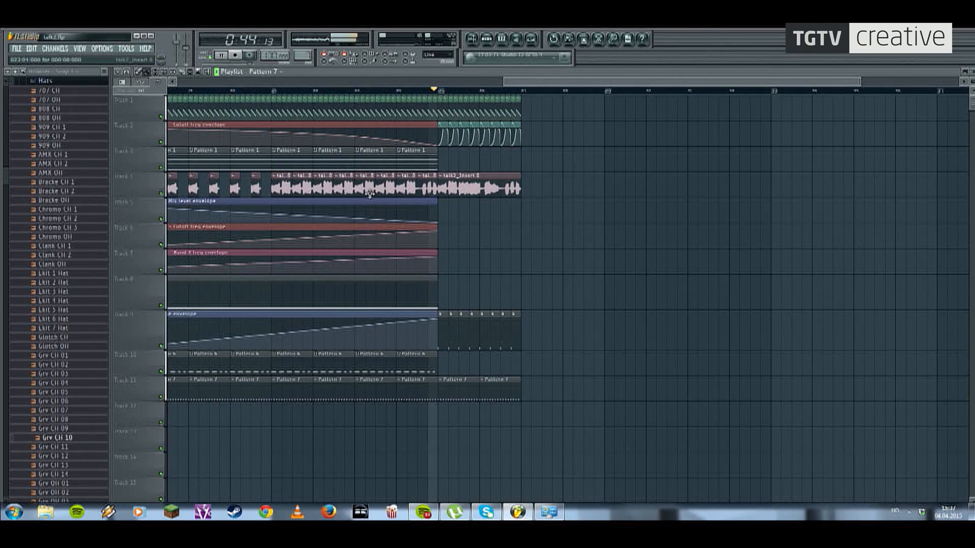
key(space)
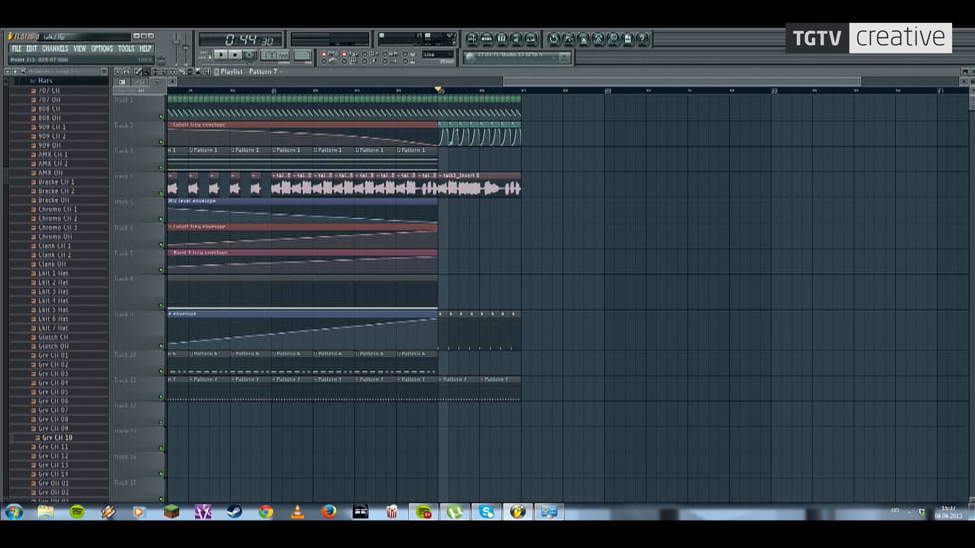
scroll(468, 158, down, 3)
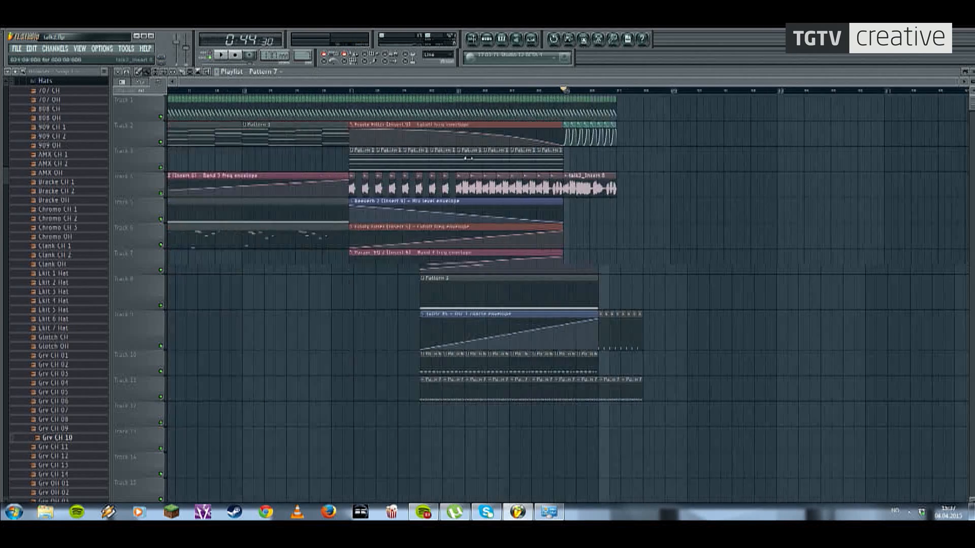
Step: Insert a new 3x Osc instrument channel directly above the Grv CH 10 channel
scroll(465, 158, down, 2)
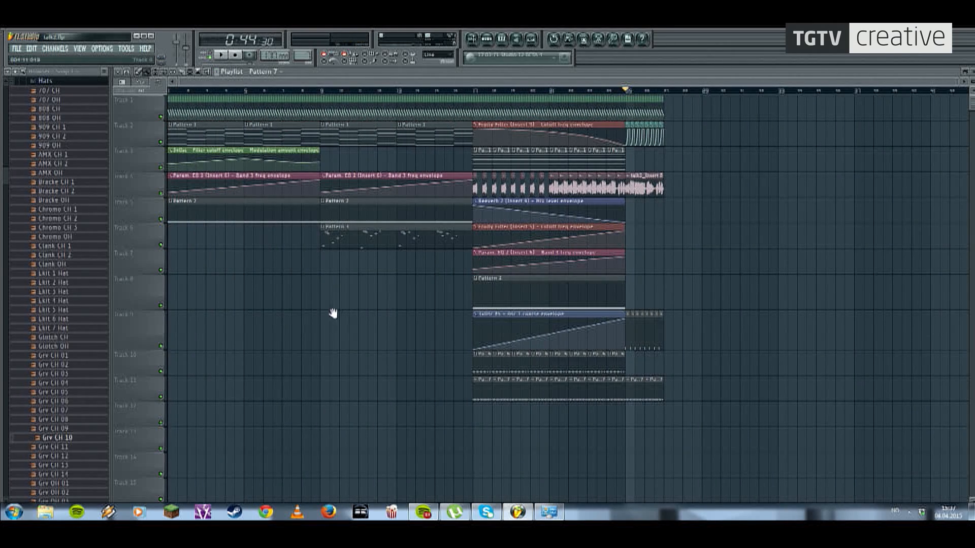
scroll(322, 298, down, 1)
scroll(335, 284, up, 1)
click(488, 39)
click(151, 432)
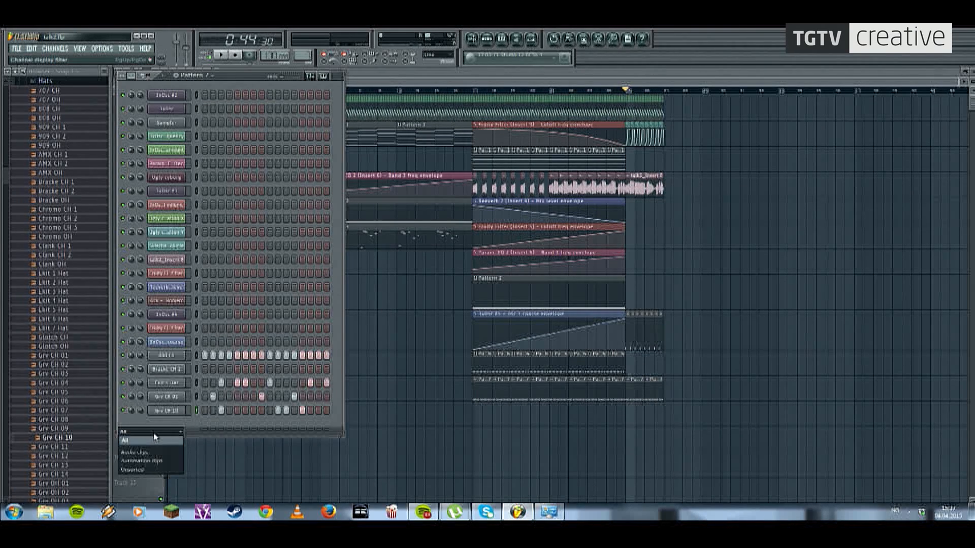
right_click(163, 410)
click(163, 412)
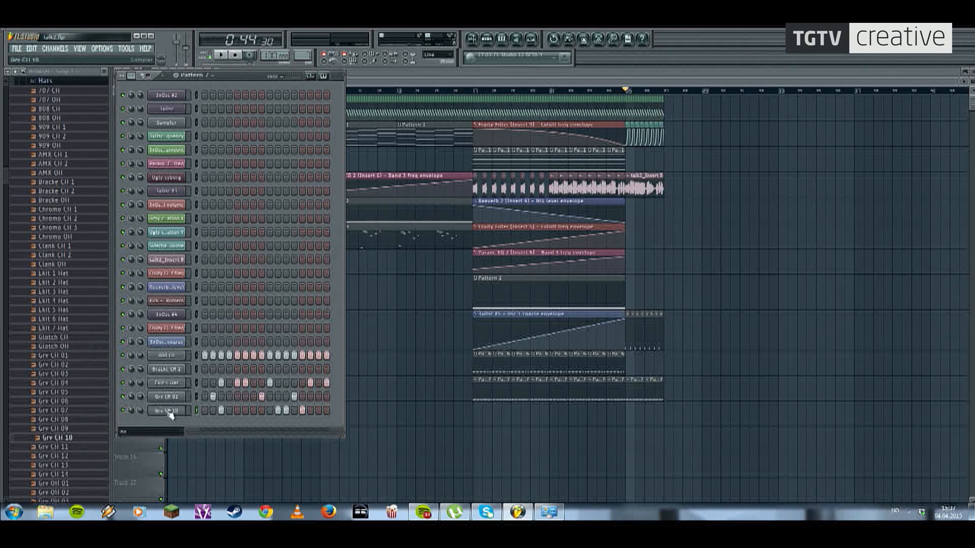
right_click(170, 414)
mouse_move(213, 463)
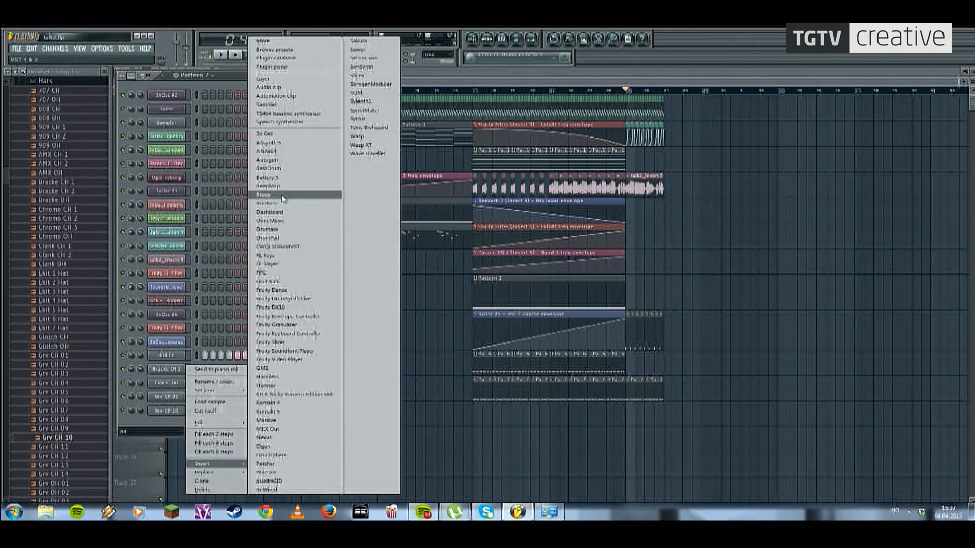
click(284, 135)
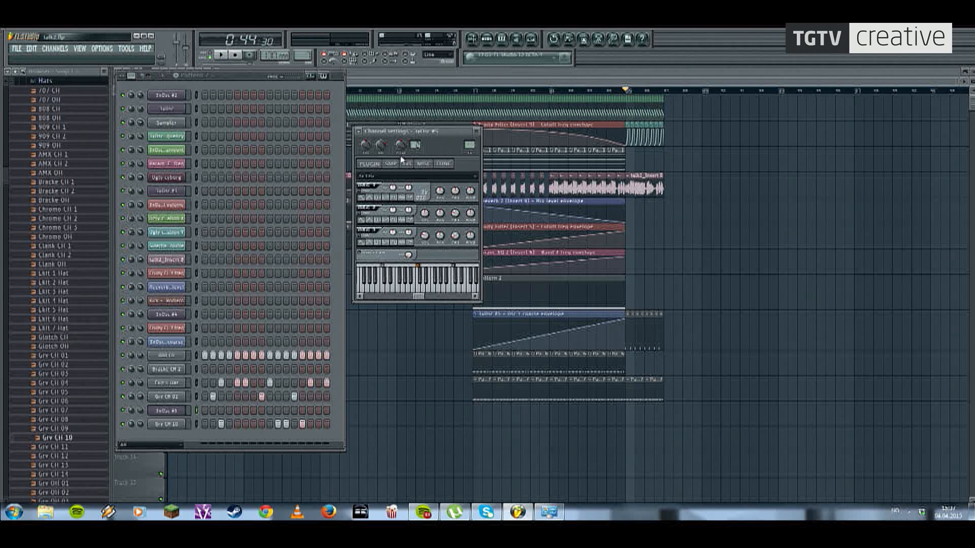
Step: Play the opening of the arrangement from bar 1 briefly and stop playback
click(380, 89)
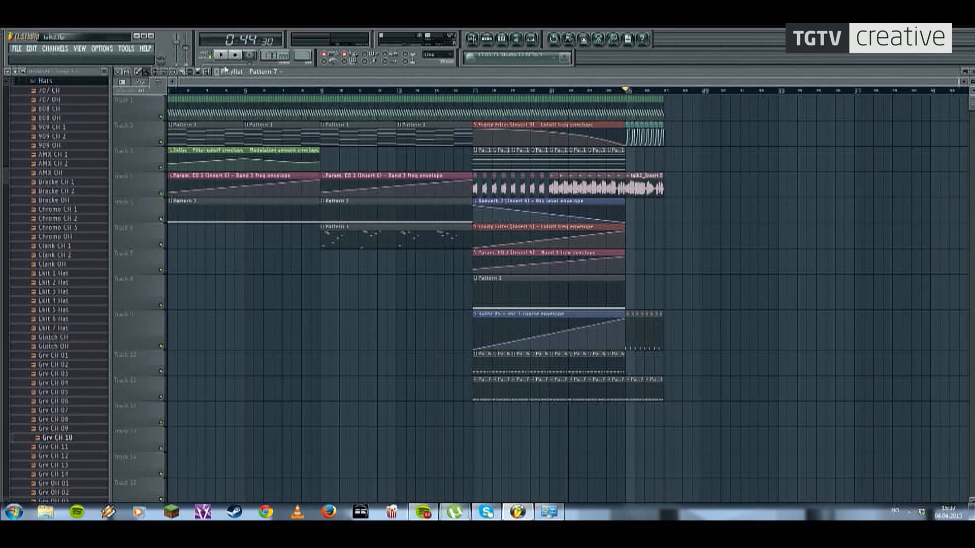
click(215, 90)
click(235, 57)
click(221, 57)
click(236, 56)
Step: Open the new 3x Osc channel's settings and try out its sound with a few test notes
click(488, 39)
key(z)
key(z)
key(z)
click(176, 411)
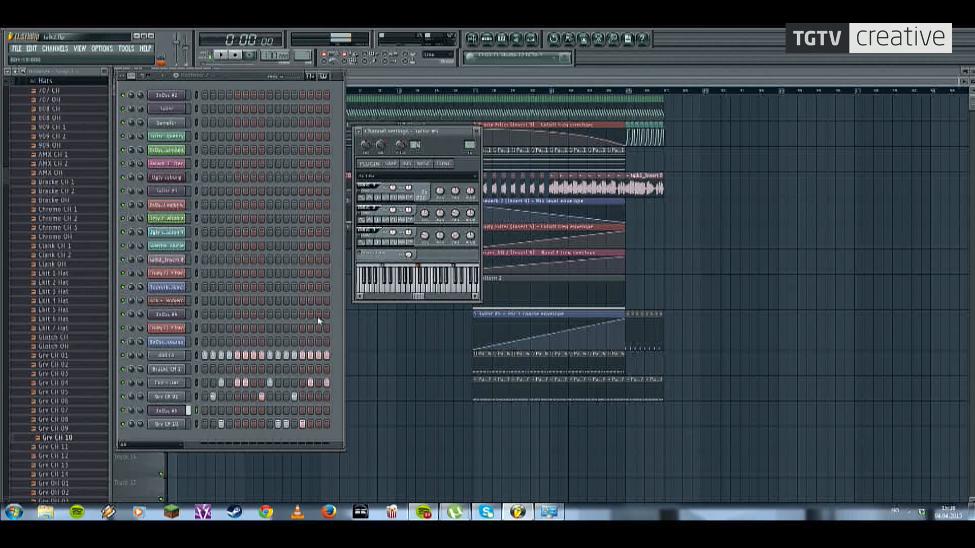
click(396, 165)
click(396, 168)
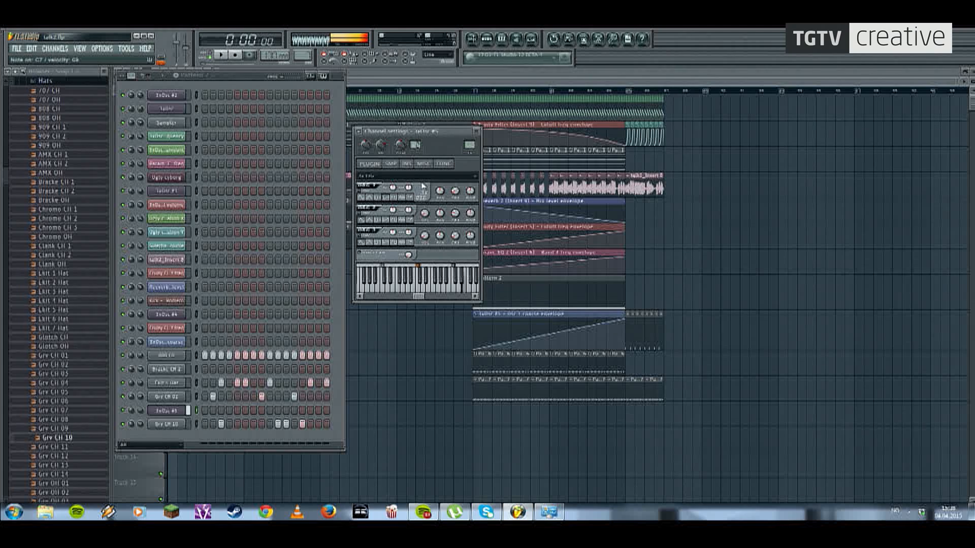
Step: Enable the filter cutoff envelope on 3xOsc #5 and route the channel to mixer Insert 12
click(392, 164)
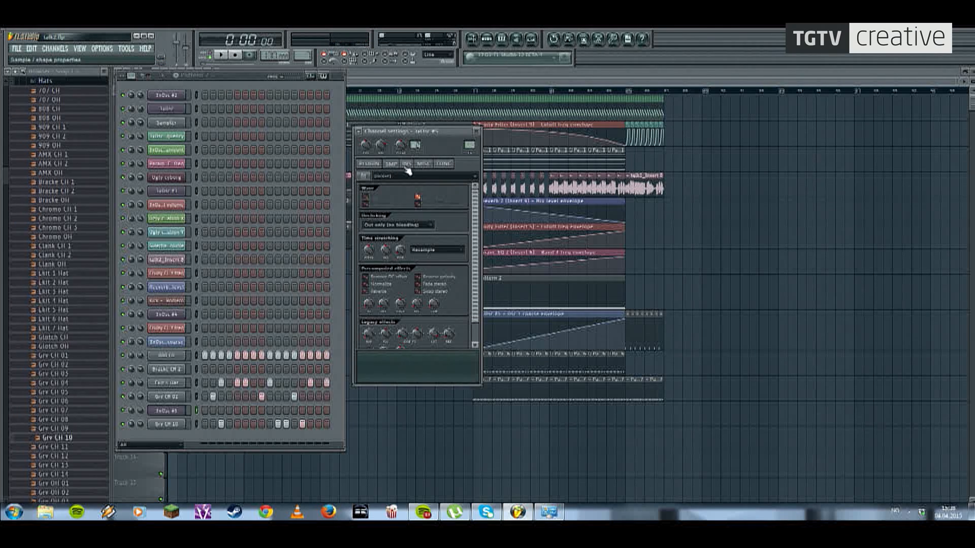
click(407, 164)
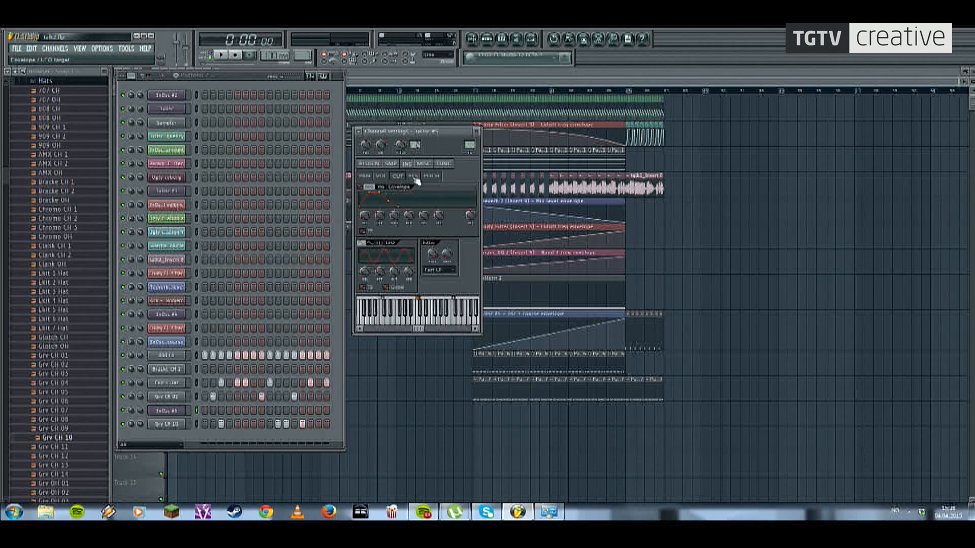
click(424, 163)
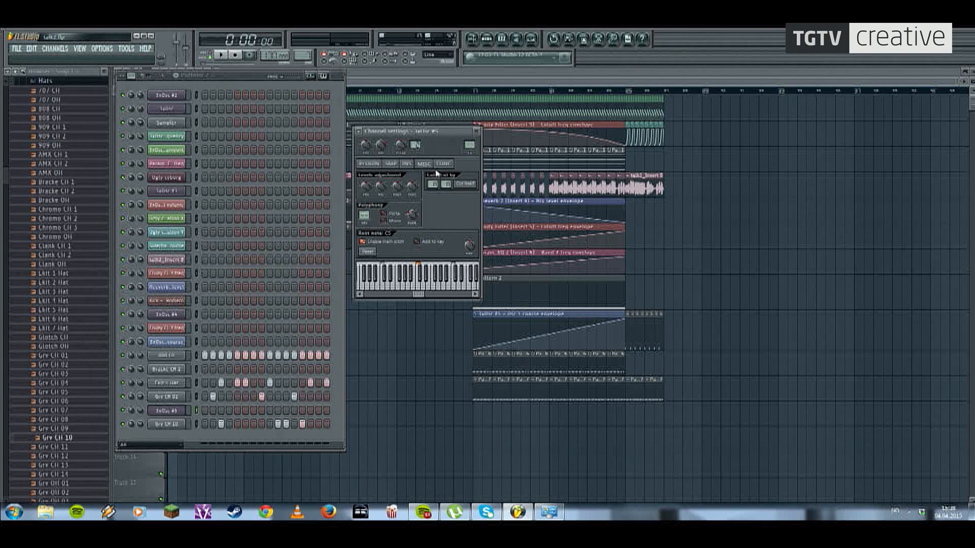
click(437, 167)
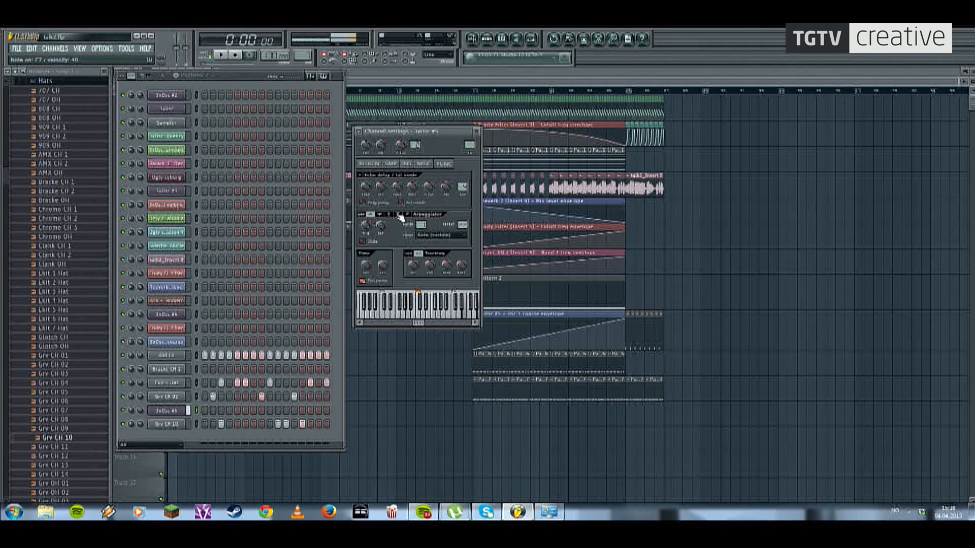
click(415, 163)
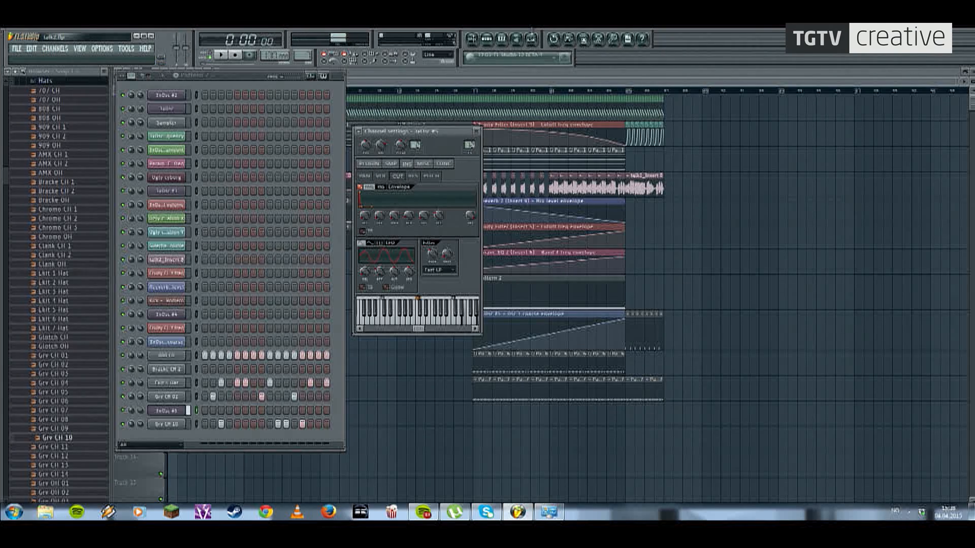
Step: Add Fruity Reeverb 2 to the second effect slot of mixer Insert 12
click(531, 37)
click(858, 379)
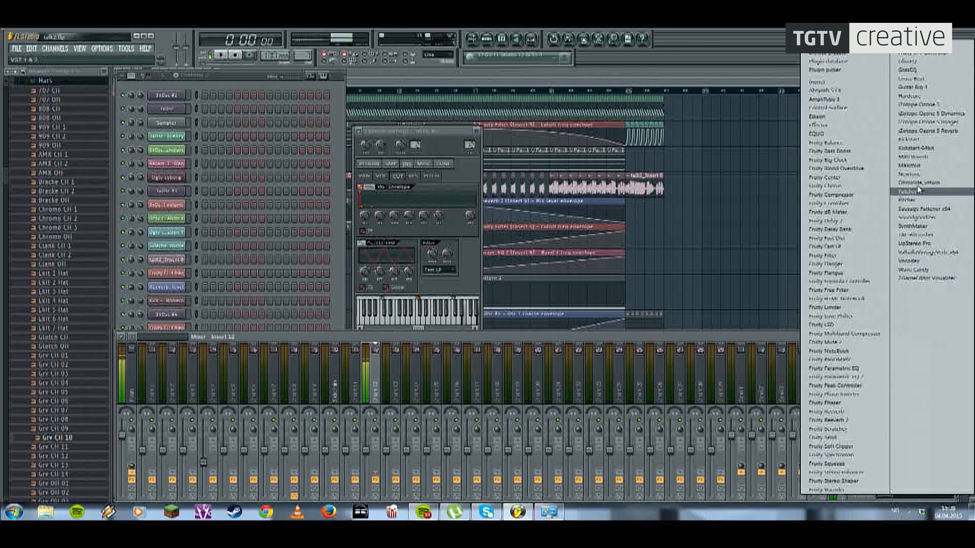
click(829, 420)
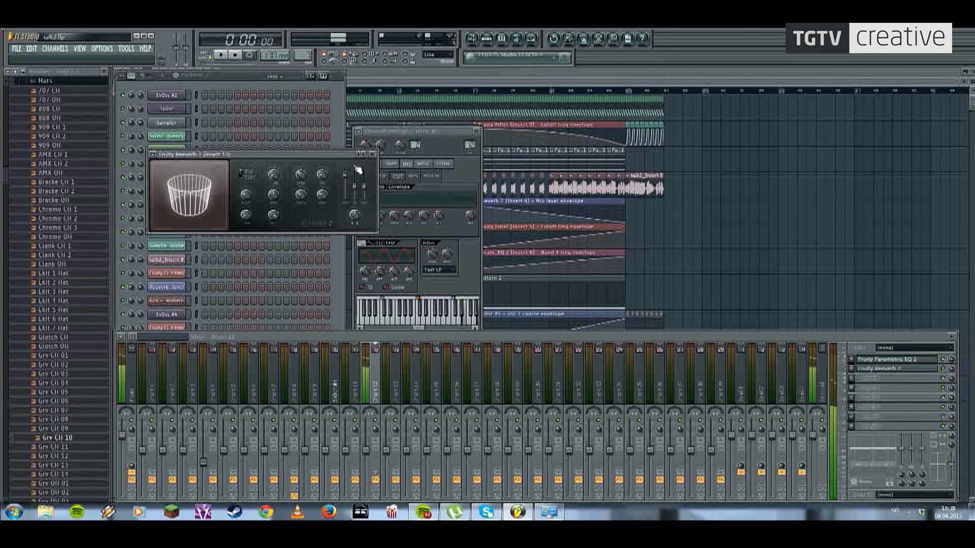
click(372, 154)
Step: Play the arrangement from the start while trying 3xOsc #5 notes over it, and stop playback
click(350, 81)
click(226, 56)
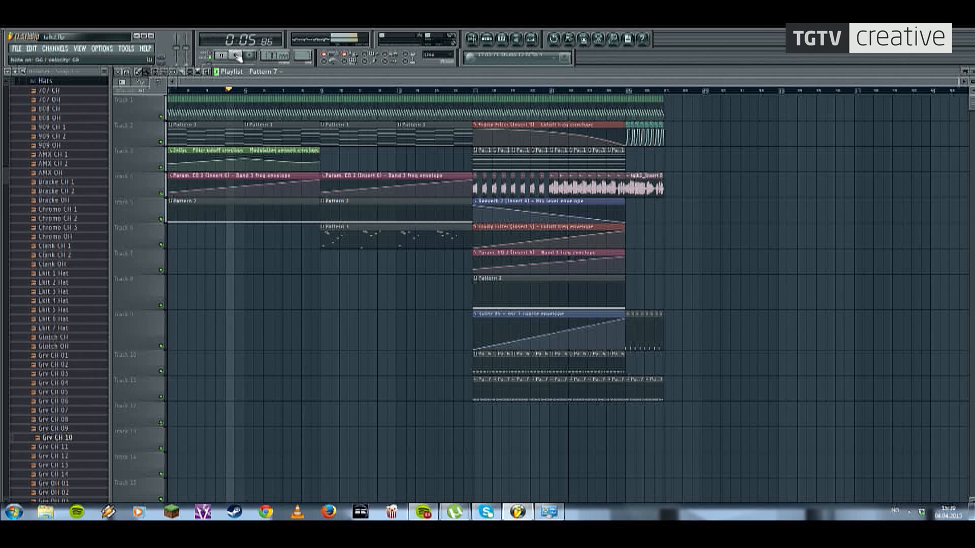
click(235, 55)
Step: Open the piano roll for 3xOsc #5 at its upper octaves and try out notes for a chord
click(527, 44)
click(282, 71)
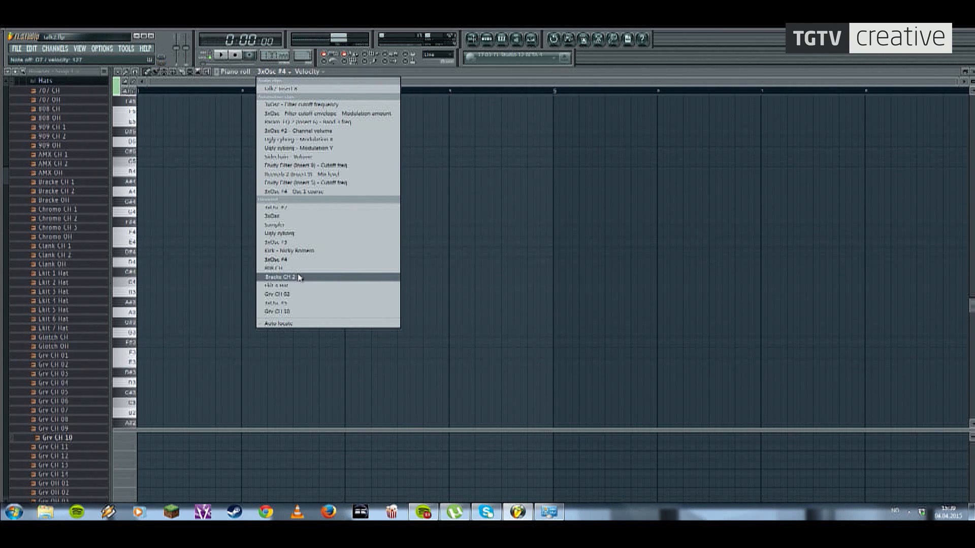
click(292, 303)
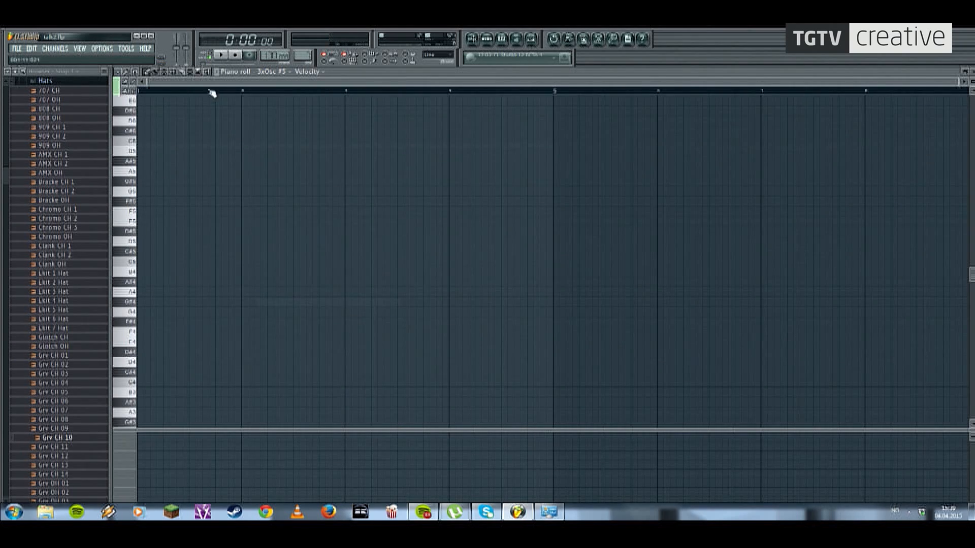
scroll(219, 216, up, 8)
key(5)
key(t)
key(o)
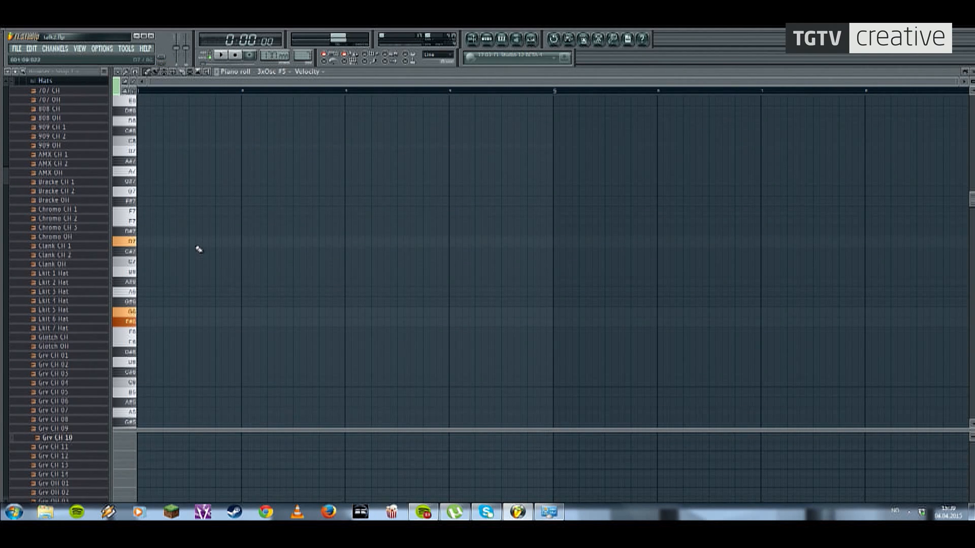
Step: Draw a one-bar chord of F#6, G6, D7, E7 and A7 in bar 1 for 3xOsc #5
drag(139, 322, 242, 325)
click(231, 322)
drag(146, 290, 143, 310)
click(156, 258)
drag(156, 258, 136, 230)
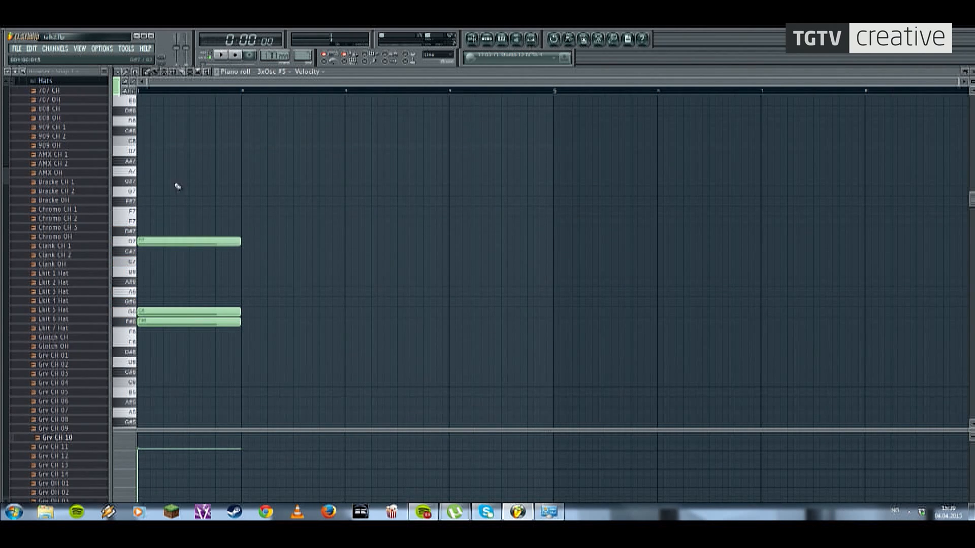
click(150, 221)
click(147, 140)
drag(147, 140, 140, 171)
drag(159, 219, 152, 220)
Step: Move the chord from Pattern 7 into the empty Pattern 8 and place repeated clips of it on Track 12 from bar 1 to bar 27
click(221, 55)
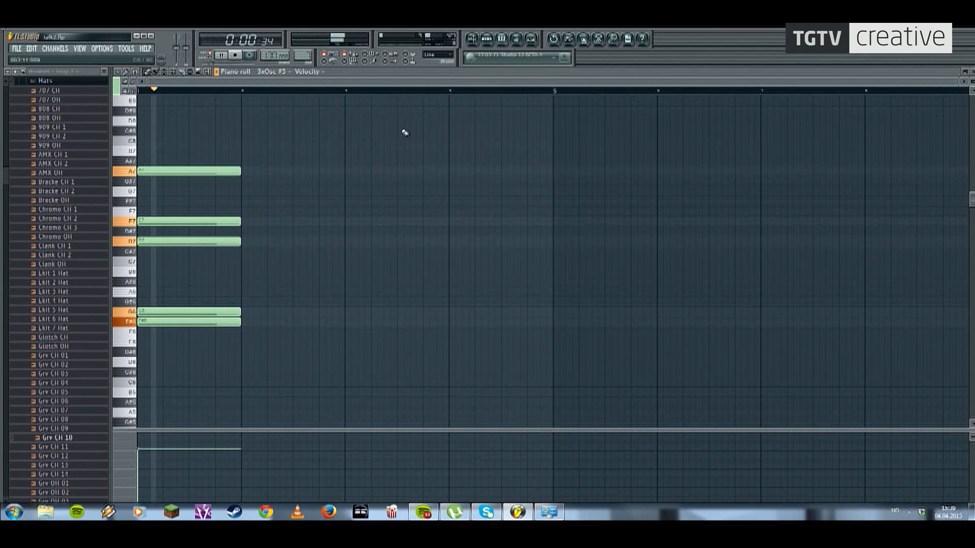
drag(242, 116, 177, 262)
key(ctrl+a)
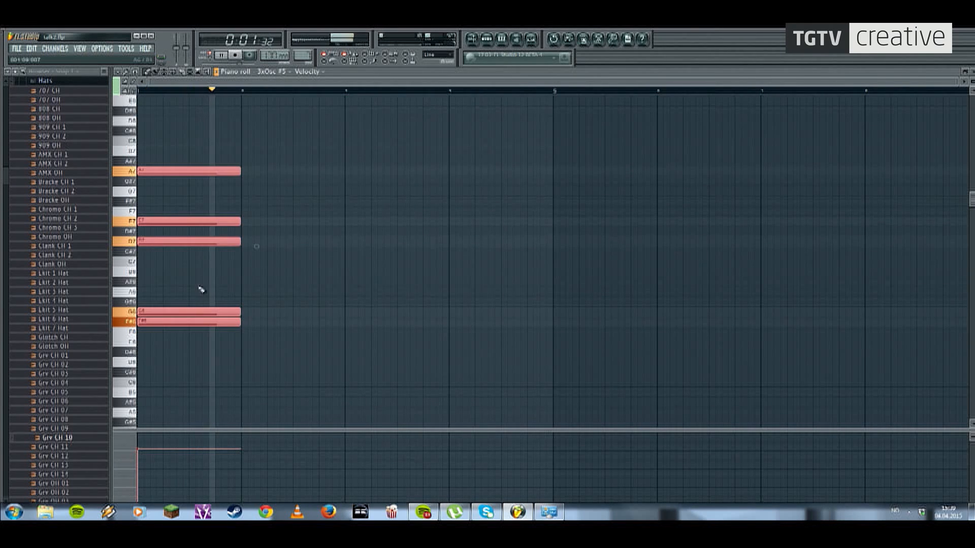
click(280, 69)
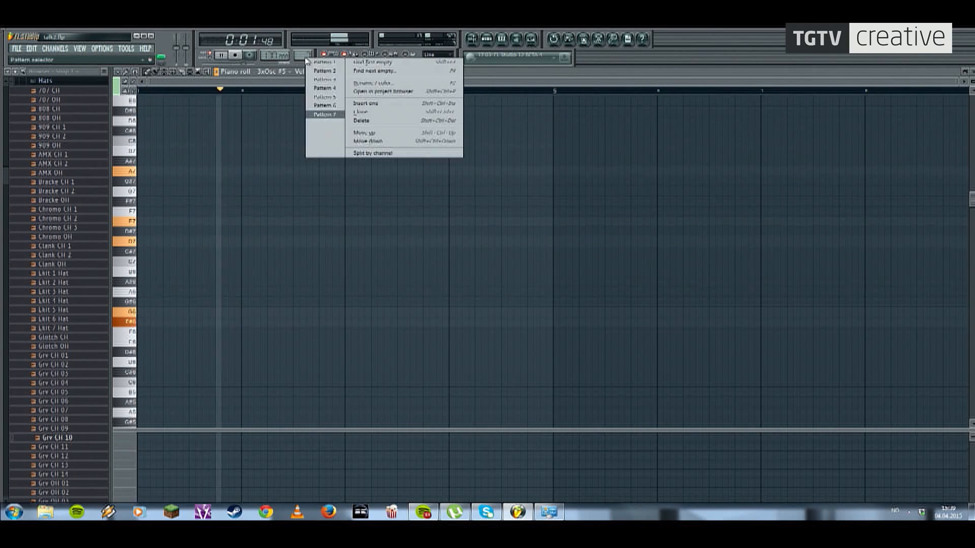
click(370, 68)
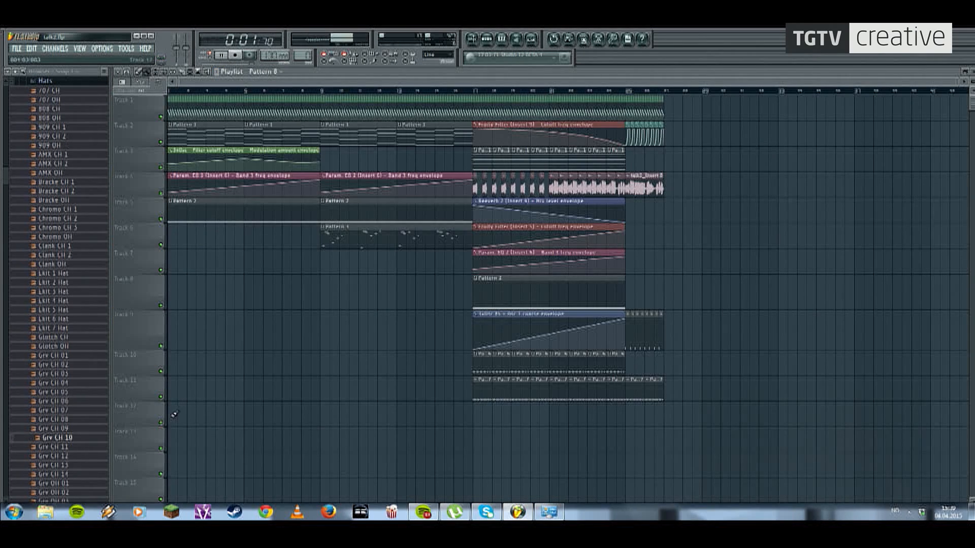
drag(175, 415, 659, 416)
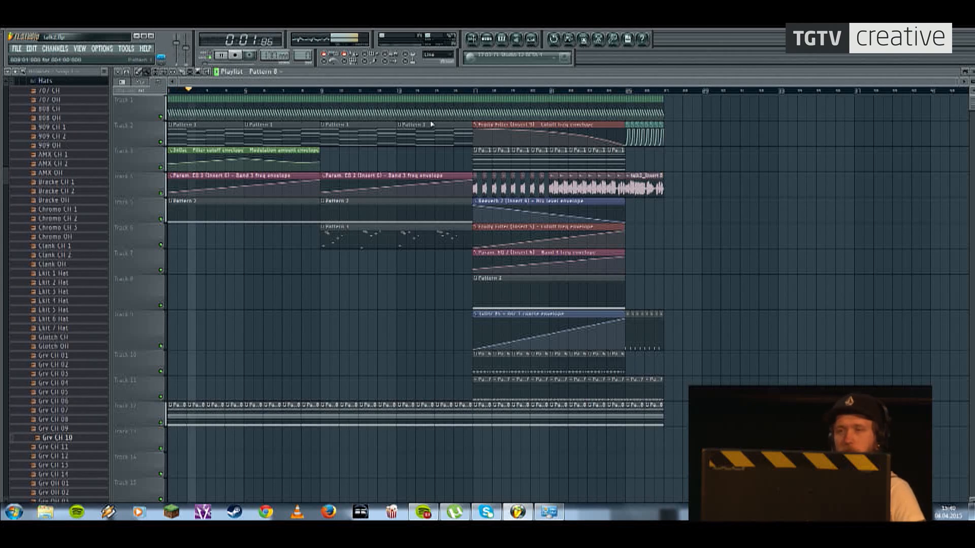
Step: Create an automation clip for the cutoff envelope's modulation amount on 3xOsc #5
key(F6)
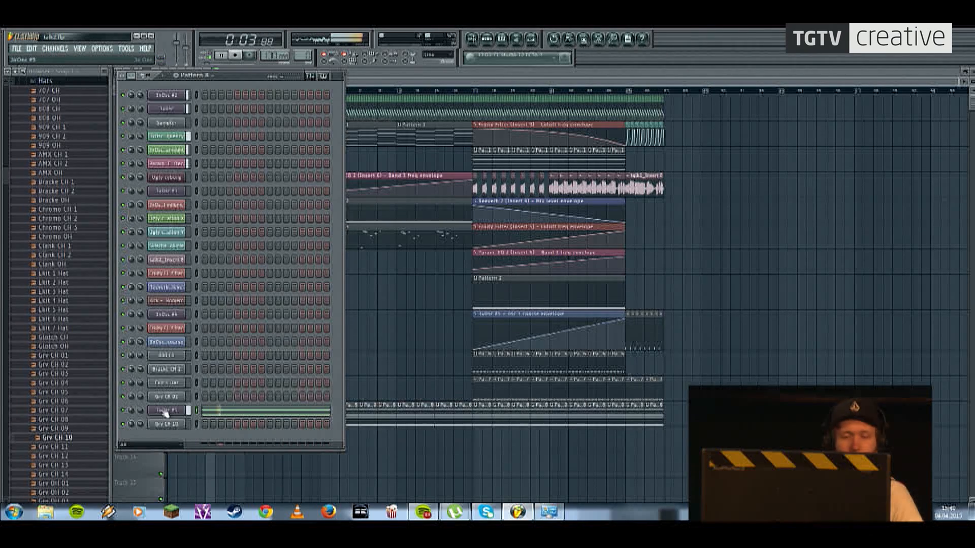
click(165, 411)
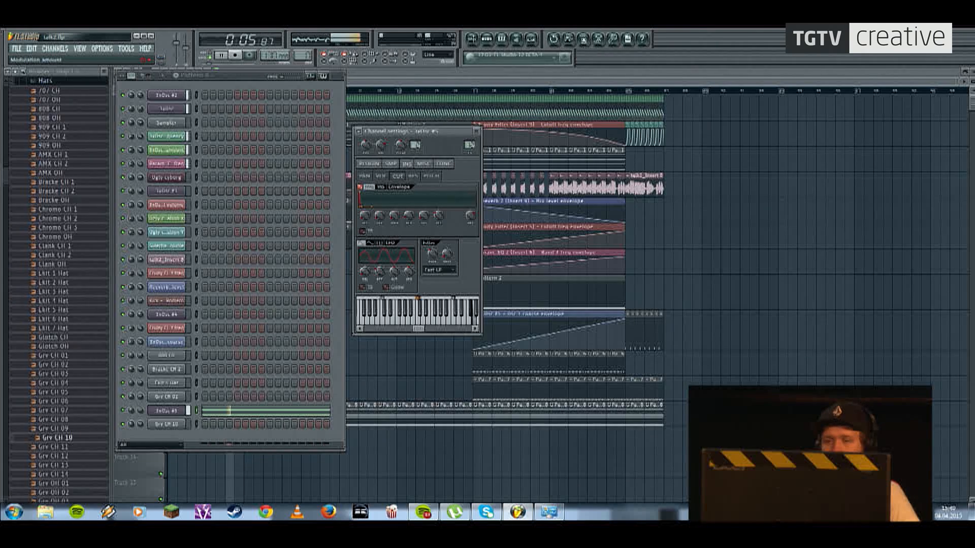
right_click(470, 217)
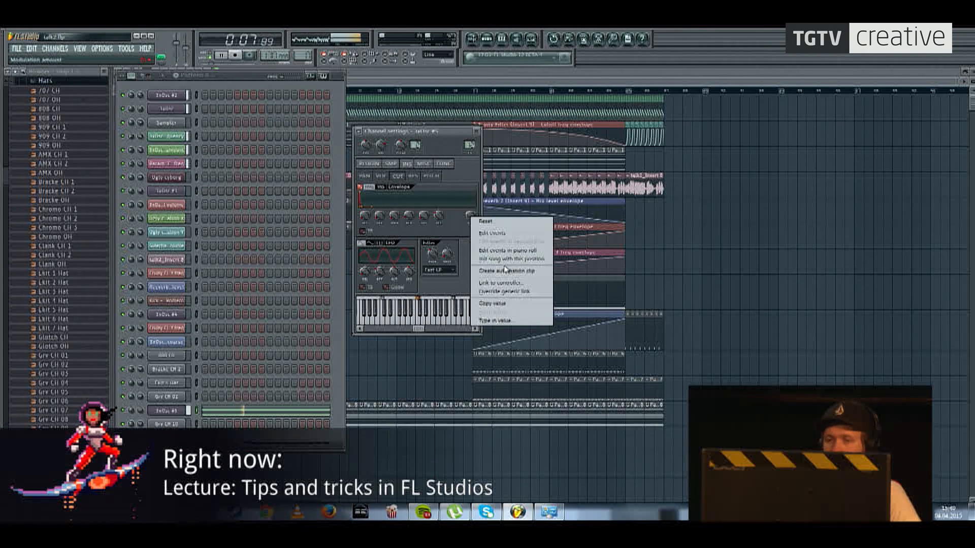
click(506, 271)
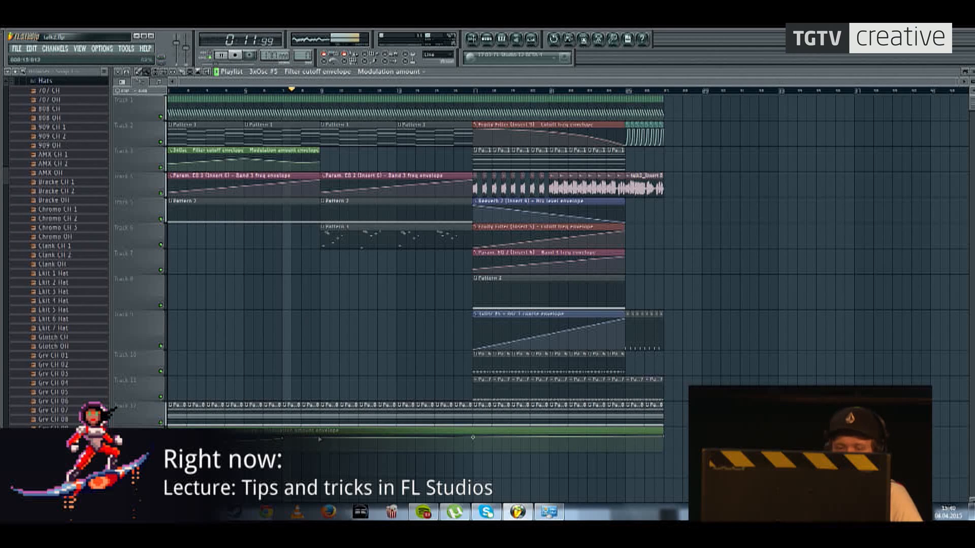
Step: Adjust the control points of the modulation amount automation on Track 13 and shorten its clip to end at bar 25
right_click(282, 440)
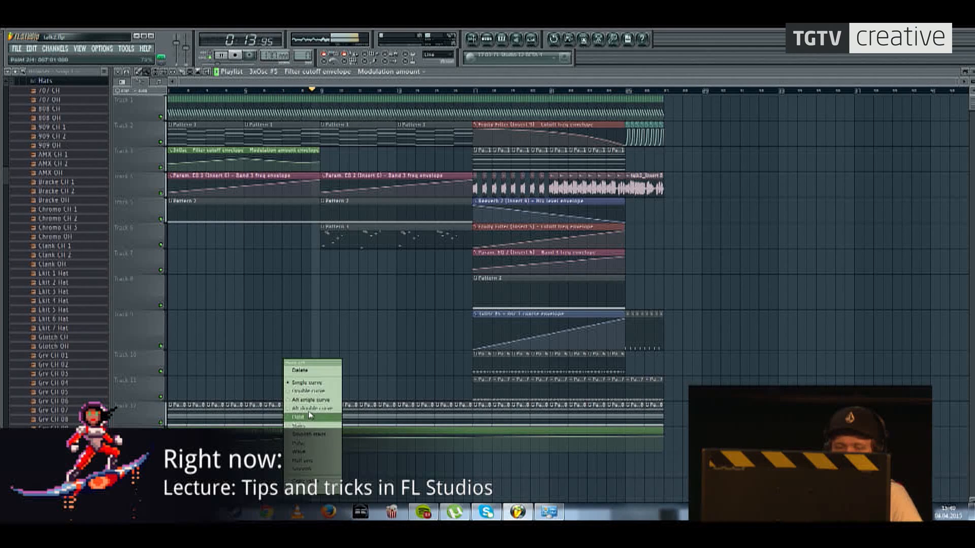
click(305, 372)
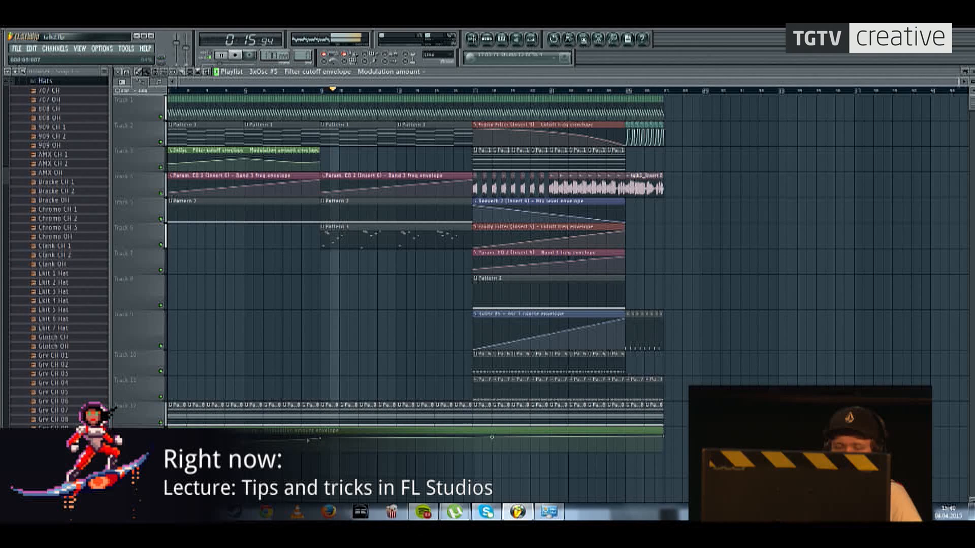
drag(321, 439, 325, 442)
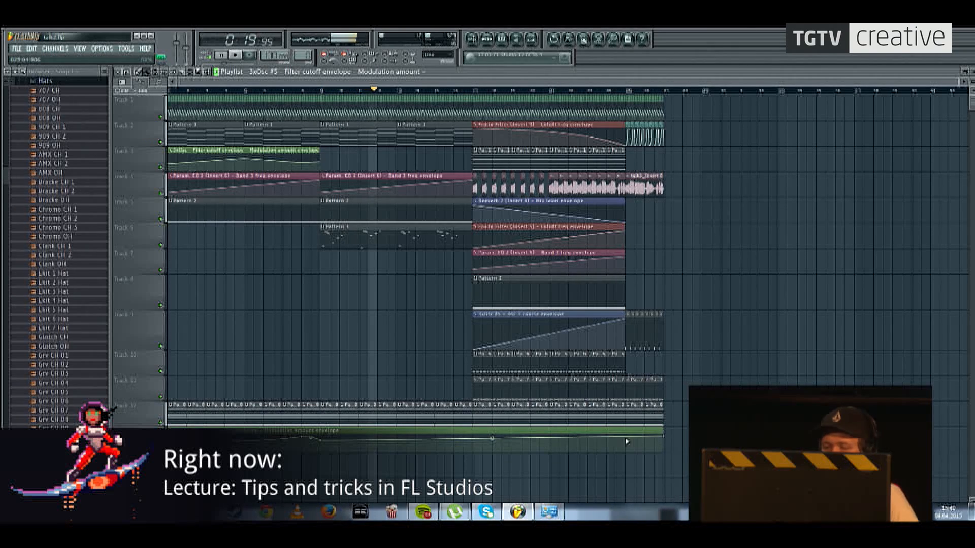
right_click(663, 434)
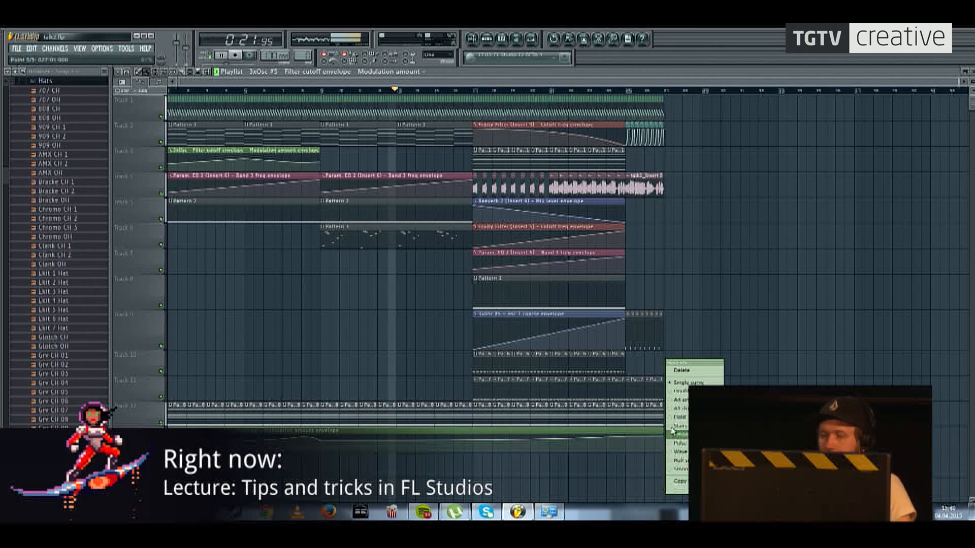
click(674, 435)
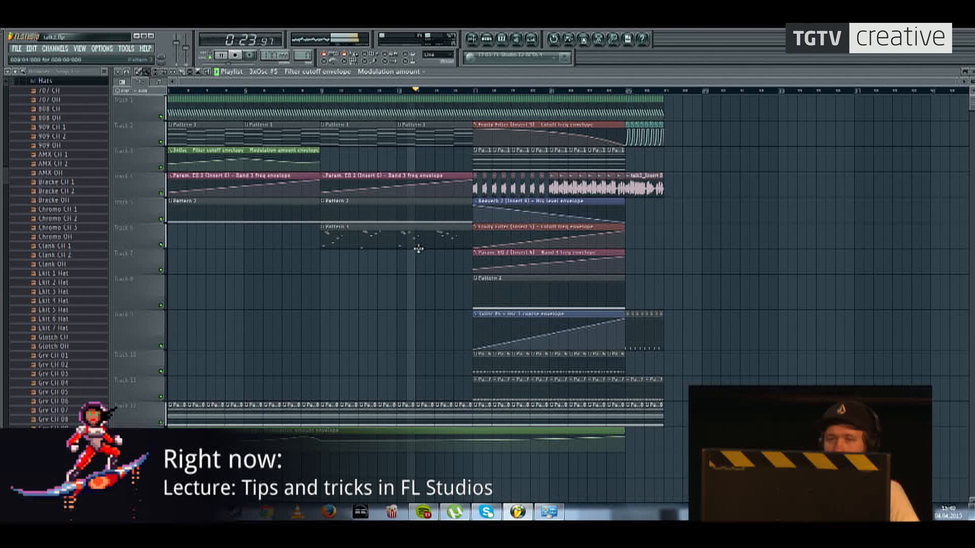
Step: Listen to the arrangement through the build-up and into the section after bar 25, checking Insert 8 in the mixer
key(F9)
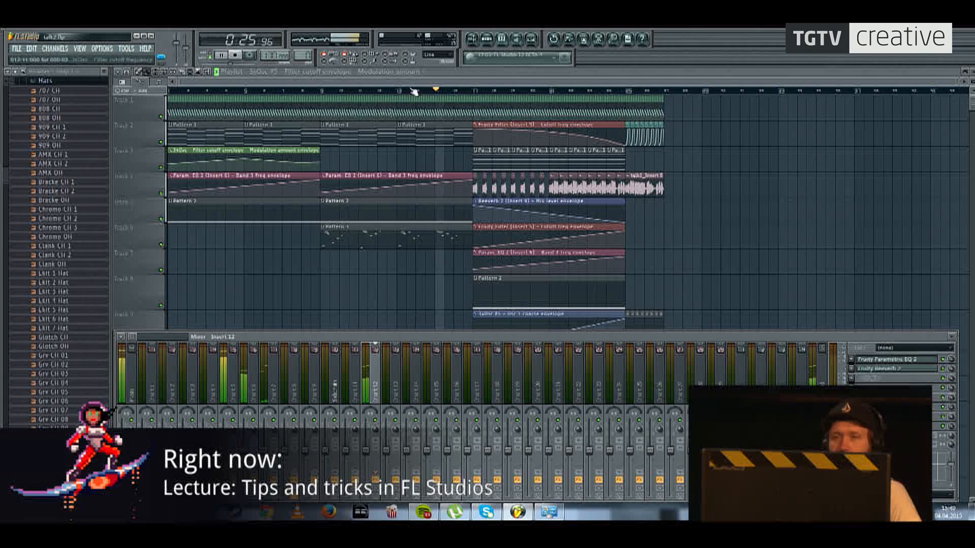
click(252, 382)
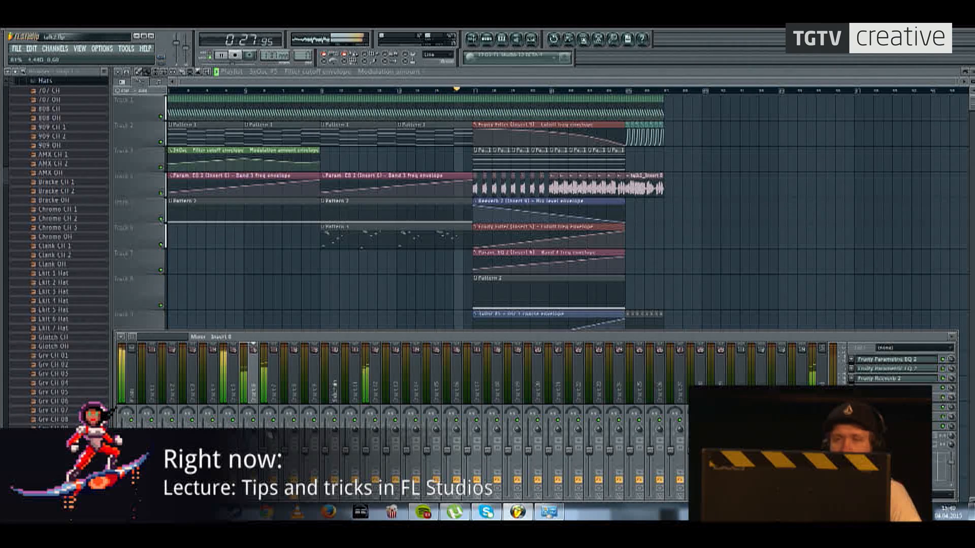
key(F9)
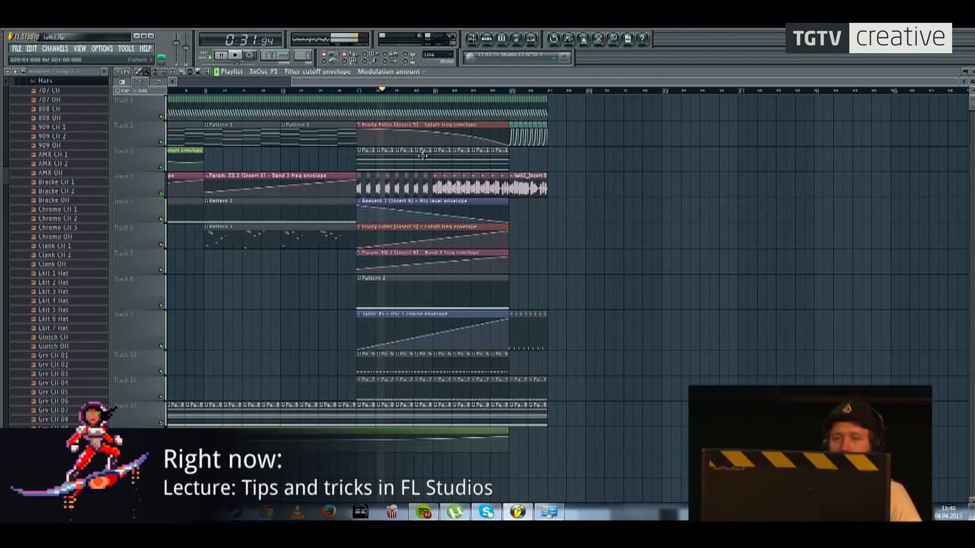
scroll(435, 182, up, 1)
scroll(452, 199, right, 3)
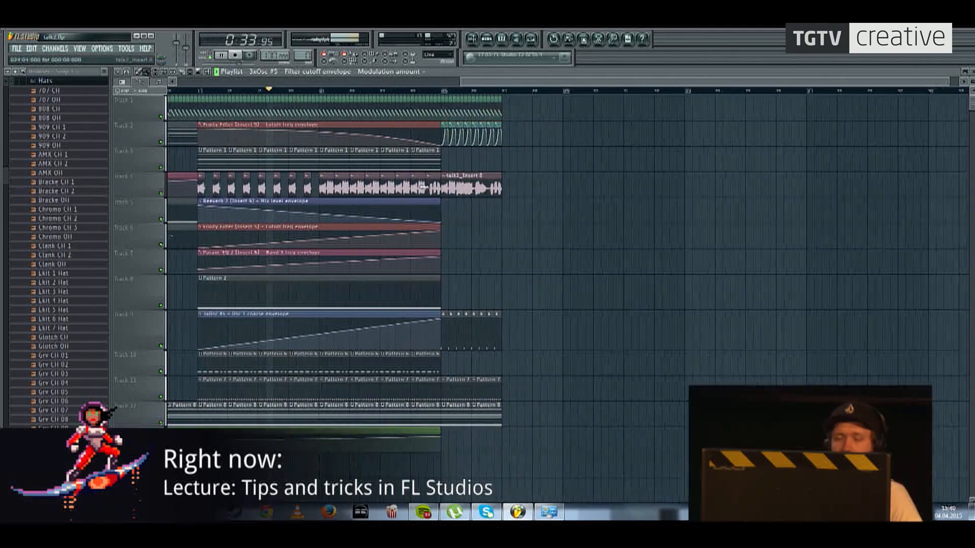
drag(435, 174, 422, 147)
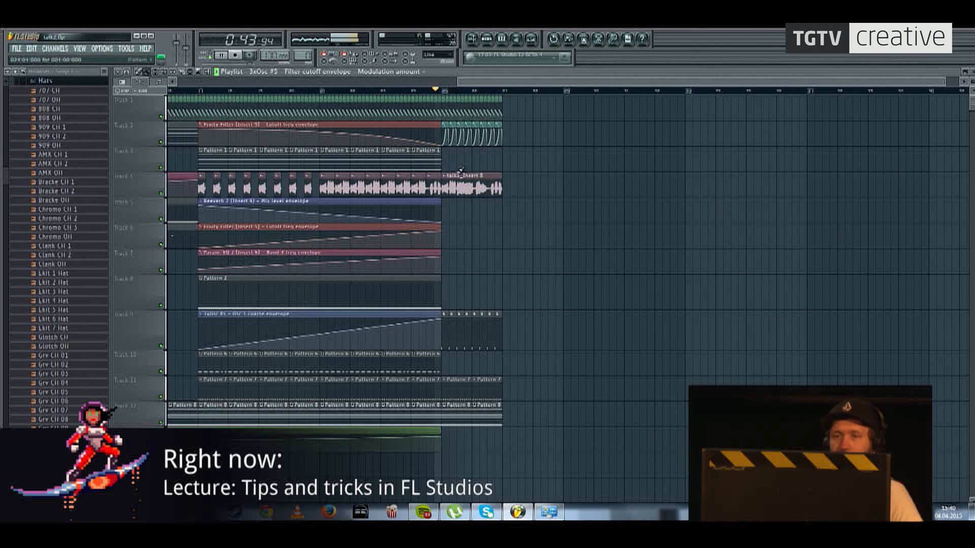
drag(529, 145, 430, 325)
key(space)
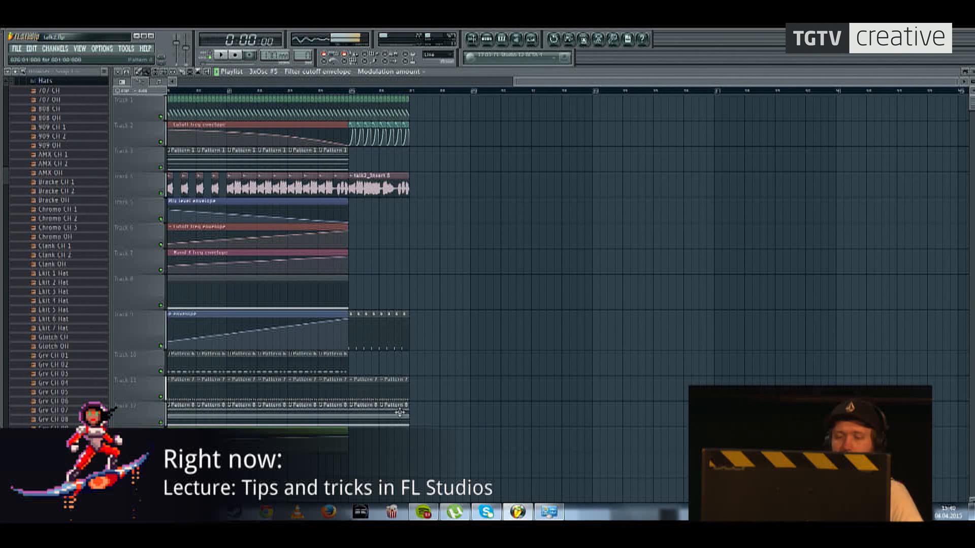
Step: Extend the repeated Pattern 7 clips on Track 11 and Pattern 8 clips on Track 12 from bar 27 to bar 33
click(419, 409)
drag(443, 409, 589, 407)
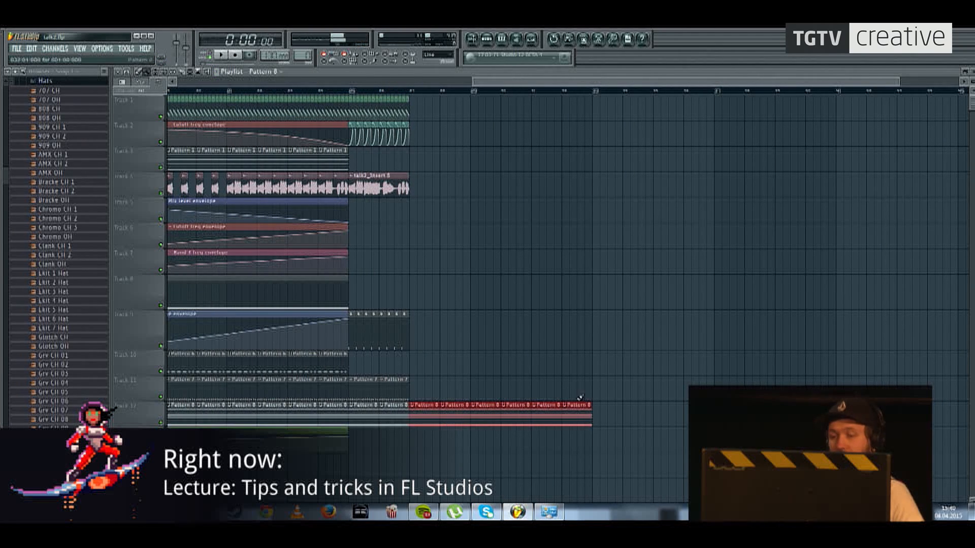
drag(417, 386, 571, 383)
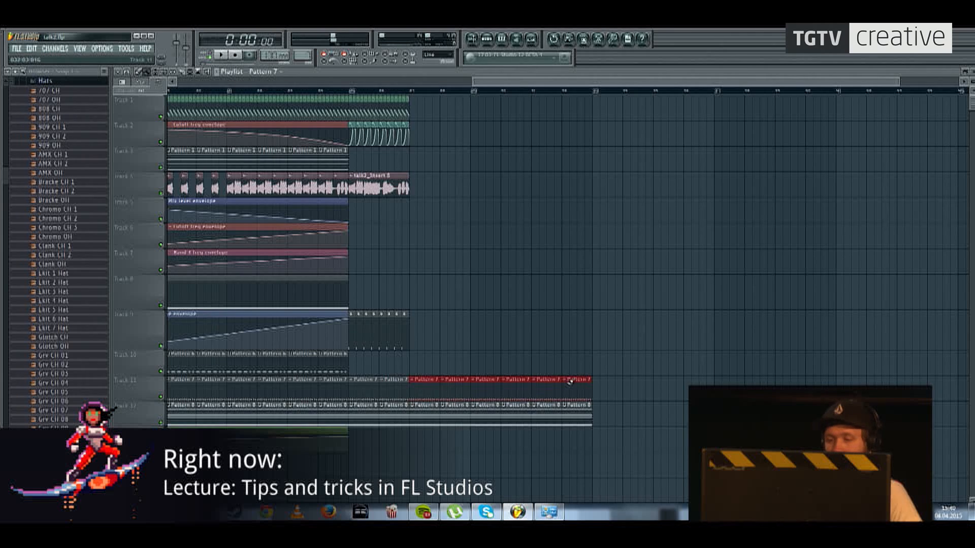
Step: Duplicate the short pattern clips from bars 25 and 26 on Track 9 so they repeat up to bar 33
mouse_move(443, 340)
mouse_down()
mouse_move(223, 336)
mouse_move(421, 315)
mouse_up()
ctrl+click(498, 304)
drag(497, 275, 348, 349)
drag(377, 318, 501, 314)
ctrl+click(491, 289)
Step: Duplicate the clips on Tracks 1 and 2 and the vocal clip on Track 4 from bars 25 and 26 up to bar 33
drag(435, 191, 350, 93)
drag(361, 104, 422, 97)
drag(491, 99, 351, 182)
drag(358, 100, 471, 101)
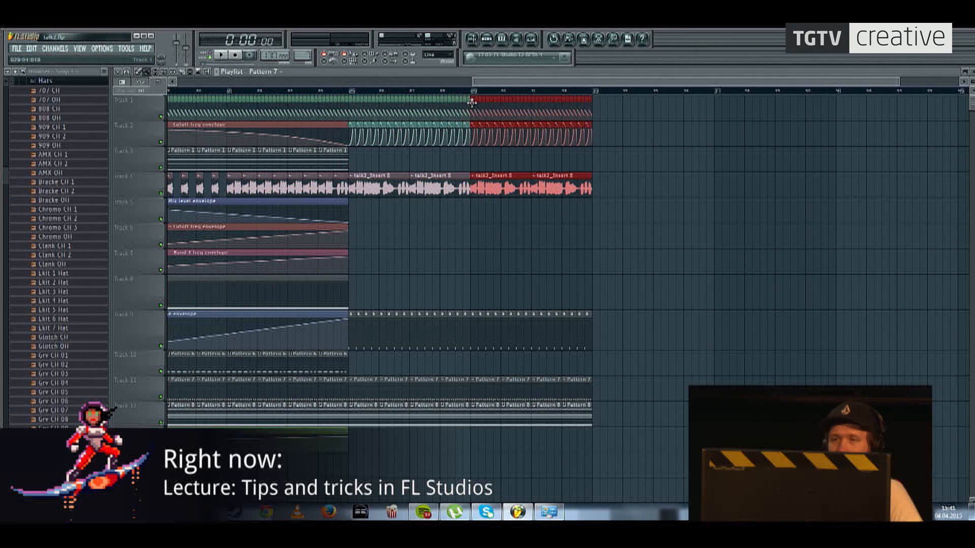
click(456, 245)
Step: Save the current project and open the recent project talk.flp
click(227, 56)
click(237, 55)
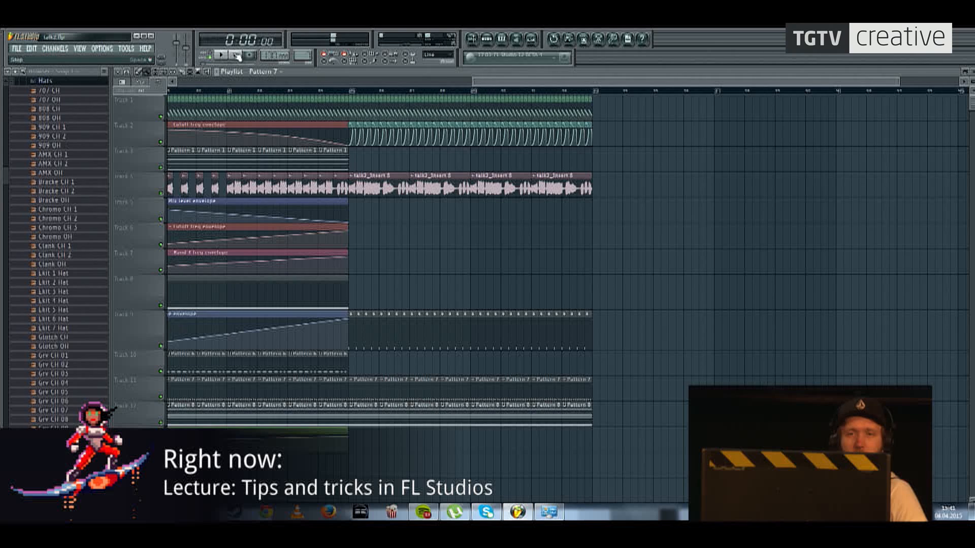
click(17, 48)
click(30, 91)
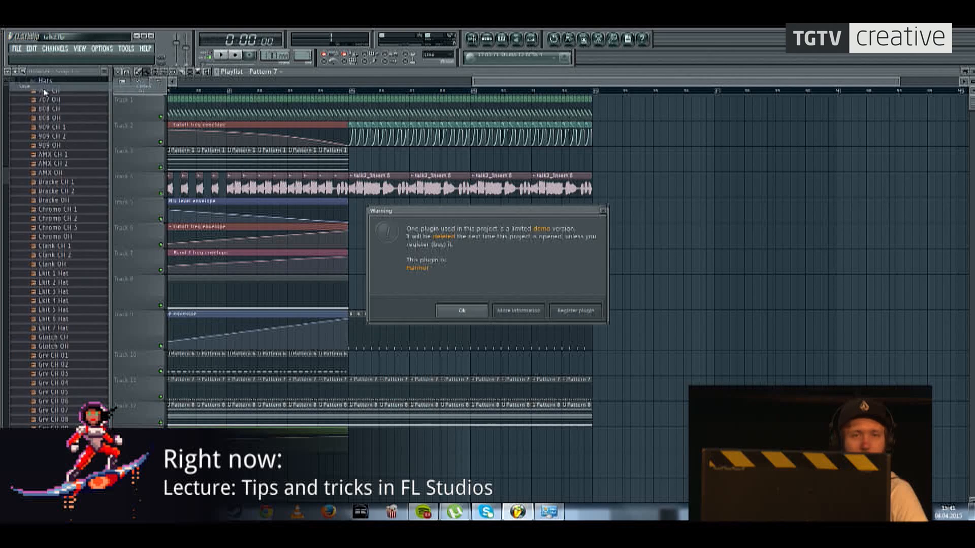
click(461, 310)
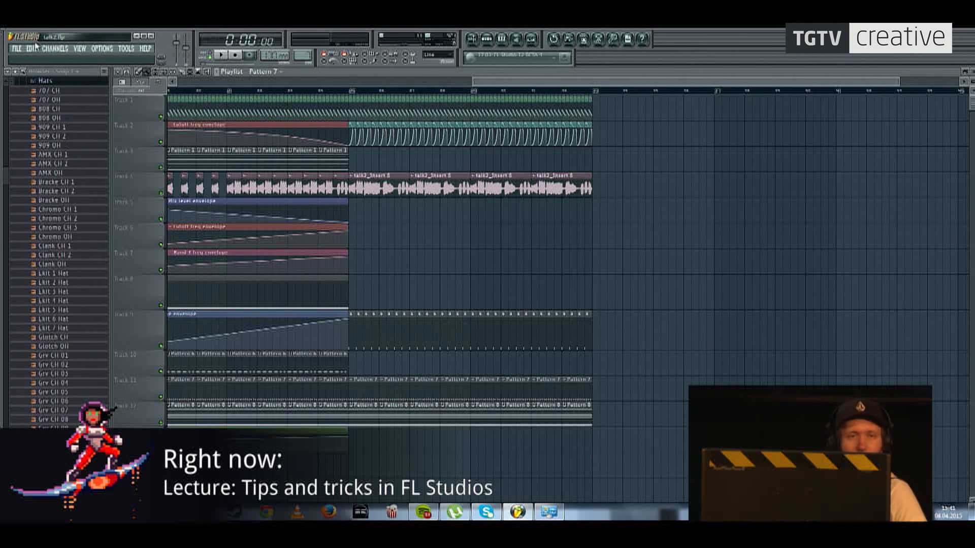
click(17, 48)
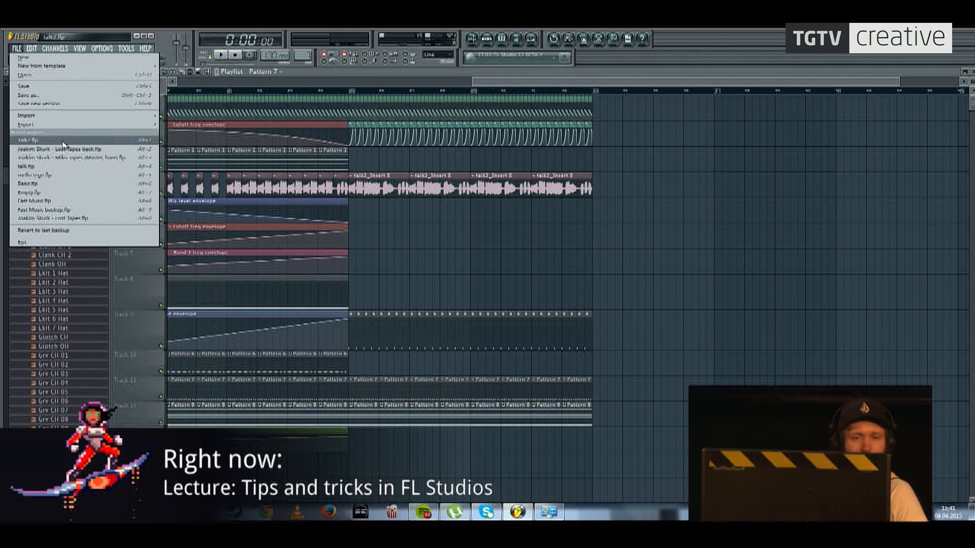
click(50, 166)
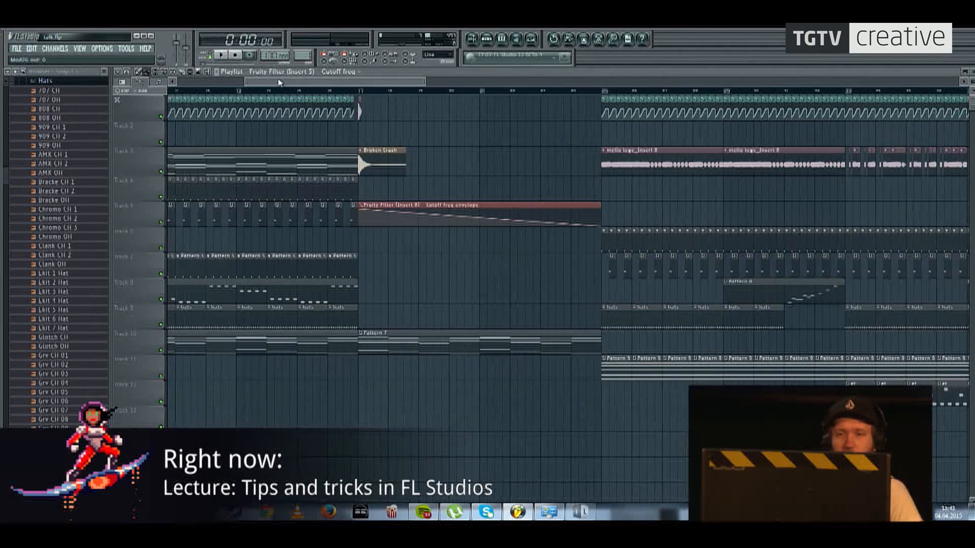
Step: Play the talk.flp arrangement from bar 25 and examine the vocal clips and their chopped section on Track 3
click(656, 92)
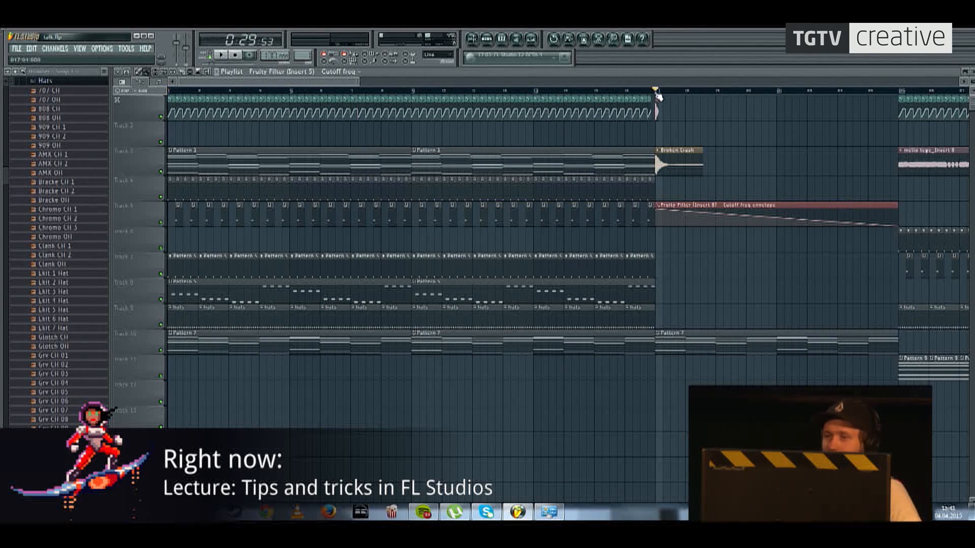
scroll(401, 152, right, 5)
scroll(305, 165, down, 3)
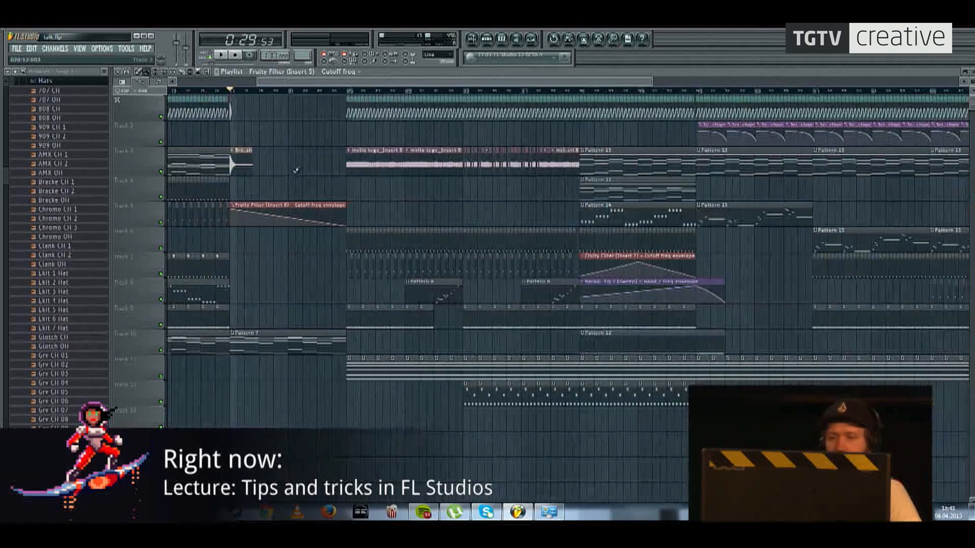
click(221, 54)
click(344, 91)
drag(380, 114, 239, 131)
scroll(233, 130, up, 3)
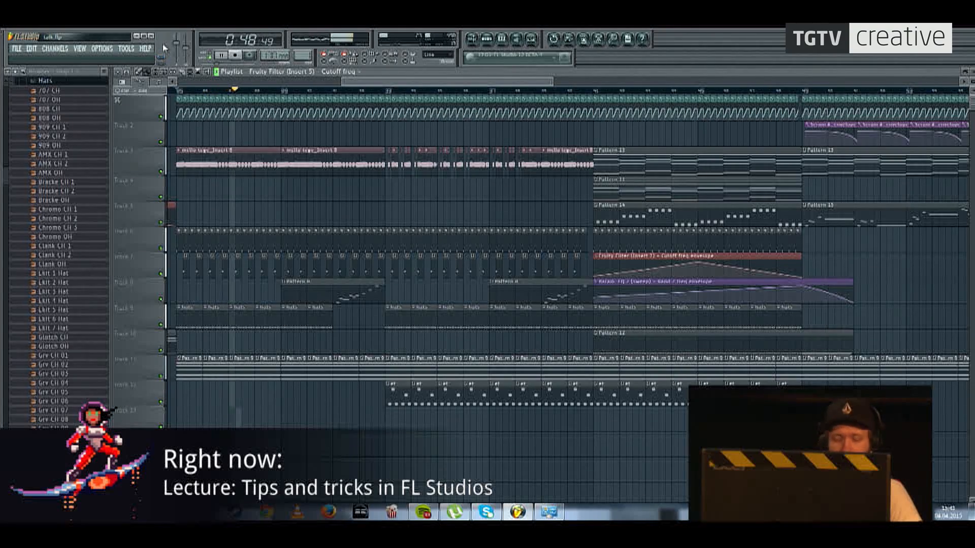
mouse_move(308, 144)
mouse_down()
mouse_move(298, 142)
mouse_move(326, 130)
mouse_move(294, 144)
mouse_up()
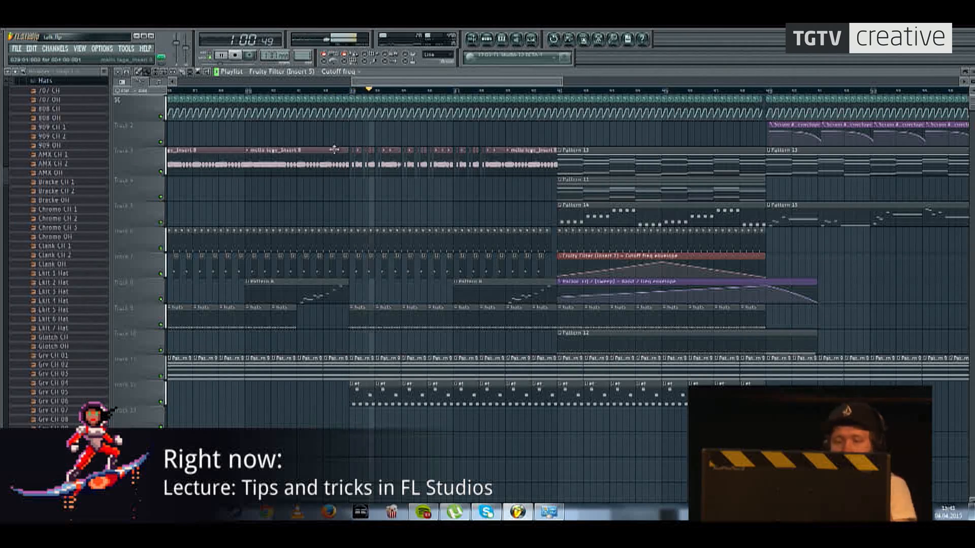
scroll(345, 153, up, 4)
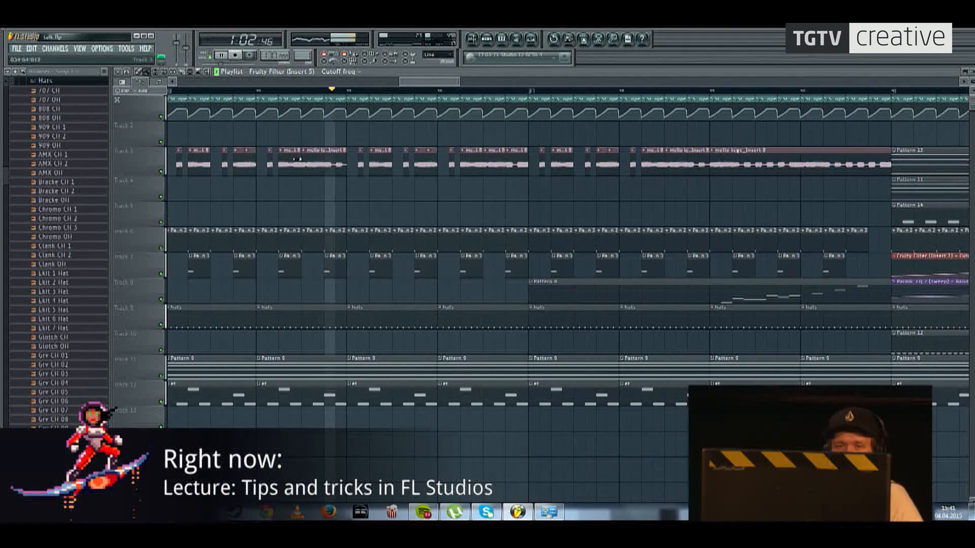
scroll(392, 210, down, 4)
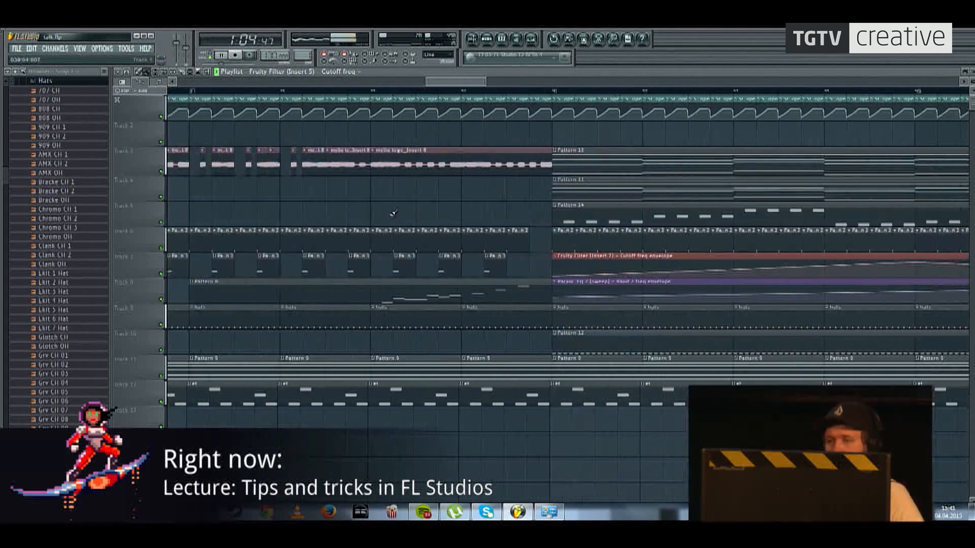
scroll(393, 211, down, 1)
drag(334, 152, 376, 155)
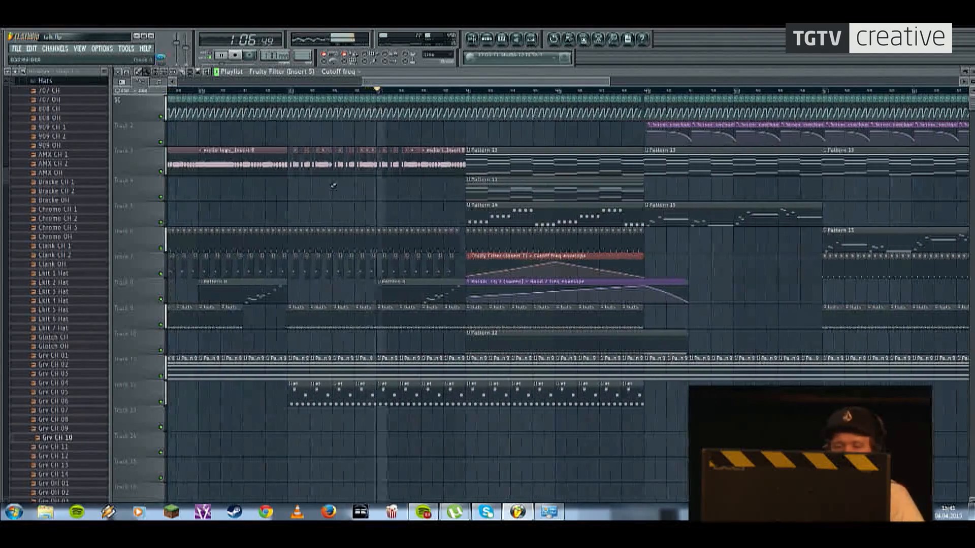
Step: Examine the notes of the 3xOsc chord in Pattern 9 and the rising Serum #3 melody in Pattern 8
double_click(235, 374)
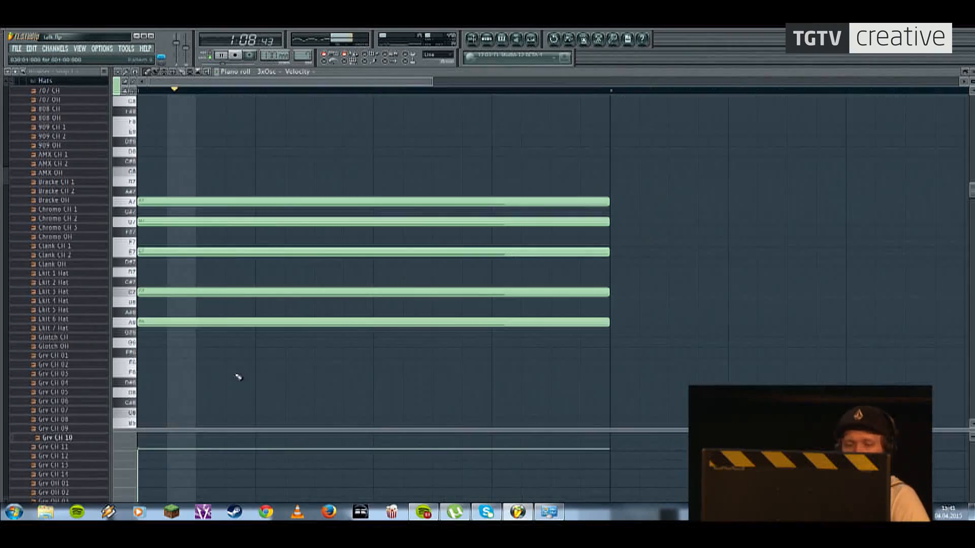
click(480, 39)
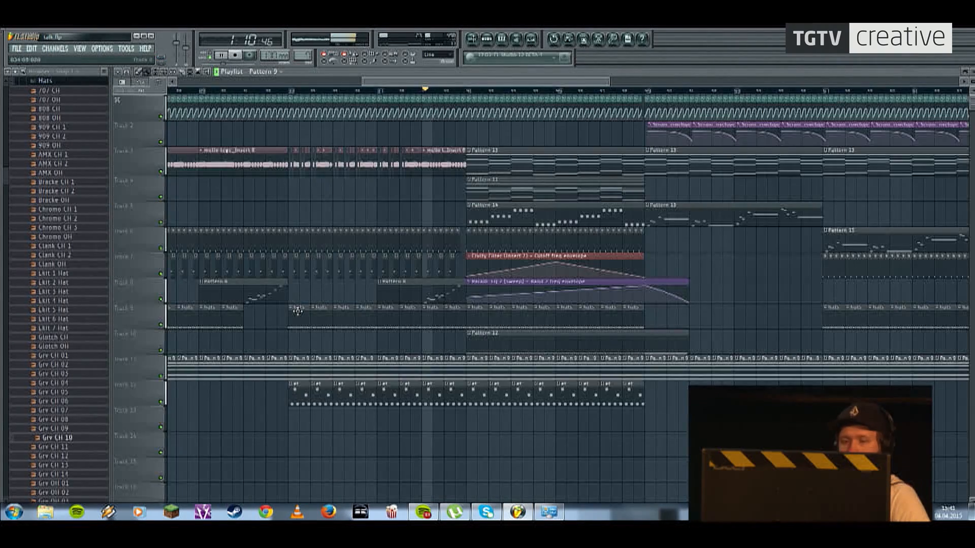
double_click(366, 296)
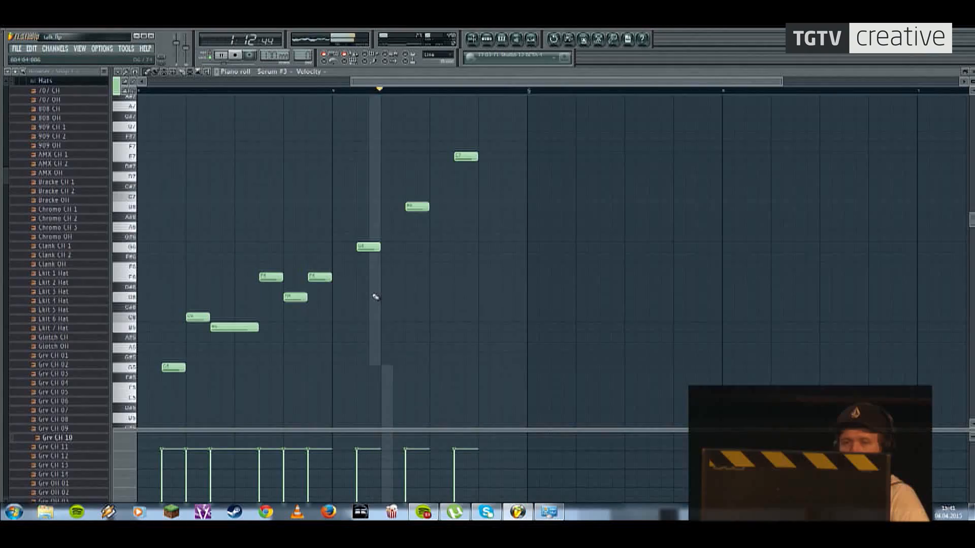
click(476, 38)
Step: Enlarge the sidechain automation track at the start of the playlist and check the sidechain insert in the mixer
drag(476, 157, 387, 167)
scroll(387, 167, up, 3)
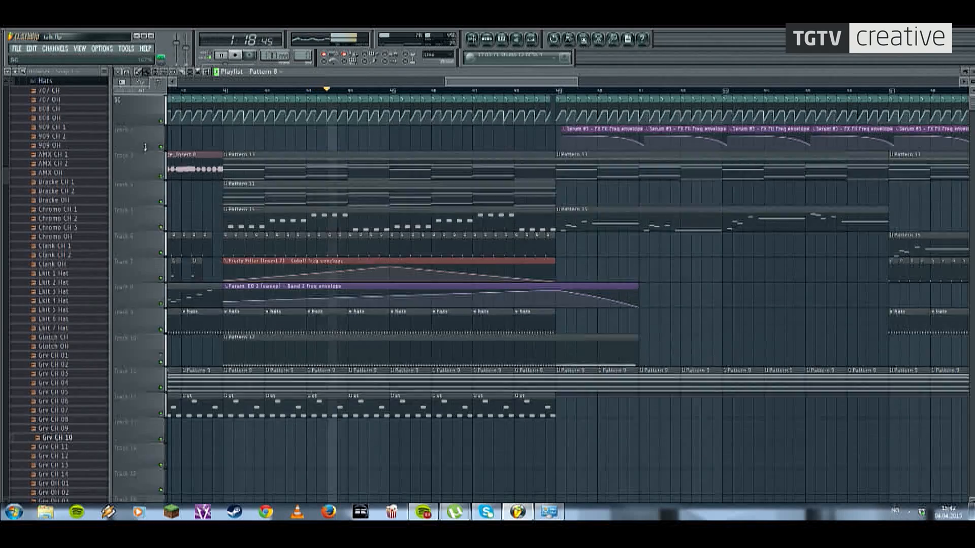
drag(150, 120, 278, 228)
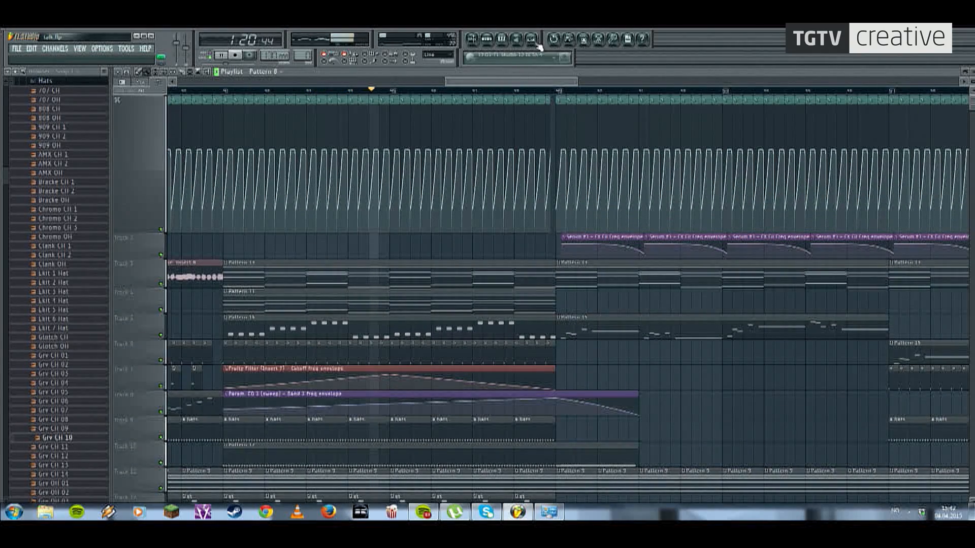
key(F9)
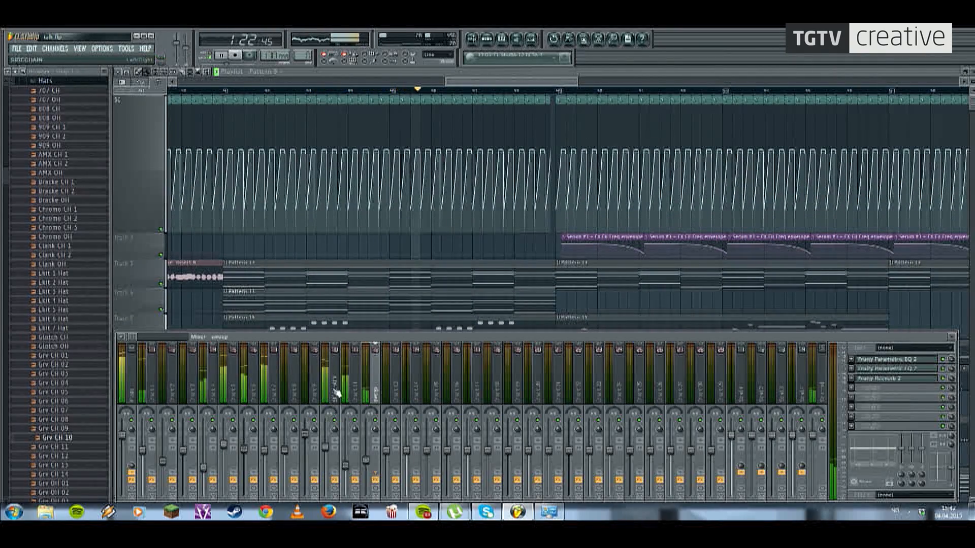
key(F9)
drag(559, 215, 350, 201)
scroll(496, 213, down, 3)
scroll(408, 210, down, 1)
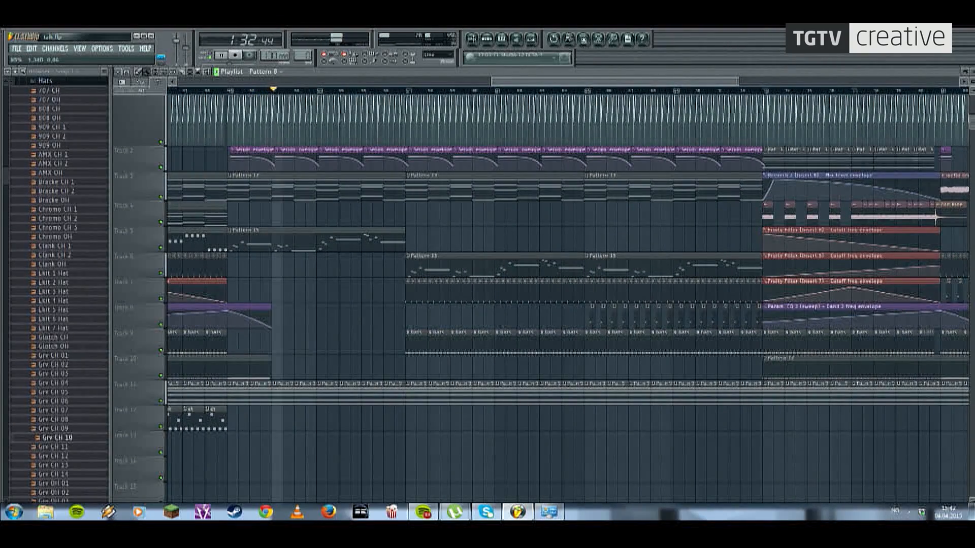
Step: Open the Serum #3 channel's synth to examine its LD Braveheart sound, and stop playback
click(490, 39)
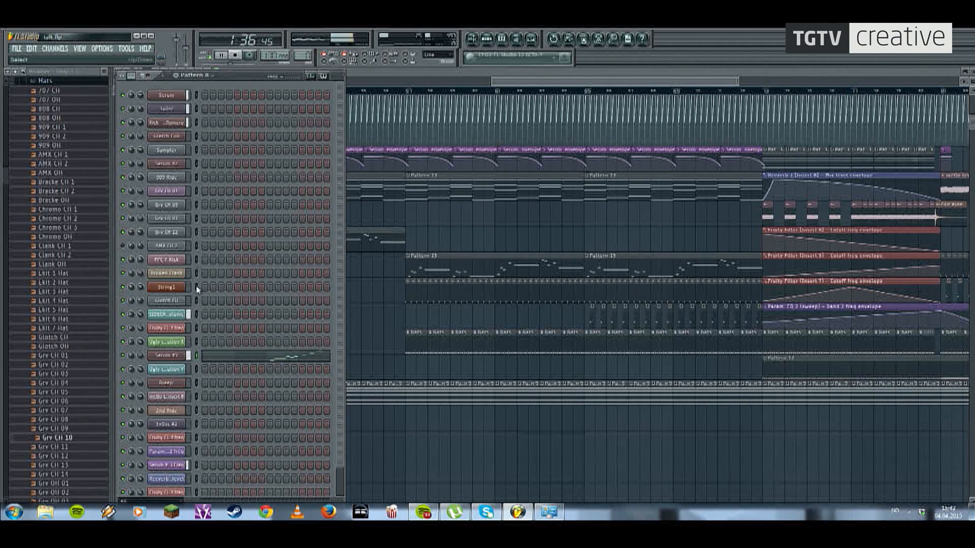
click(176, 357)
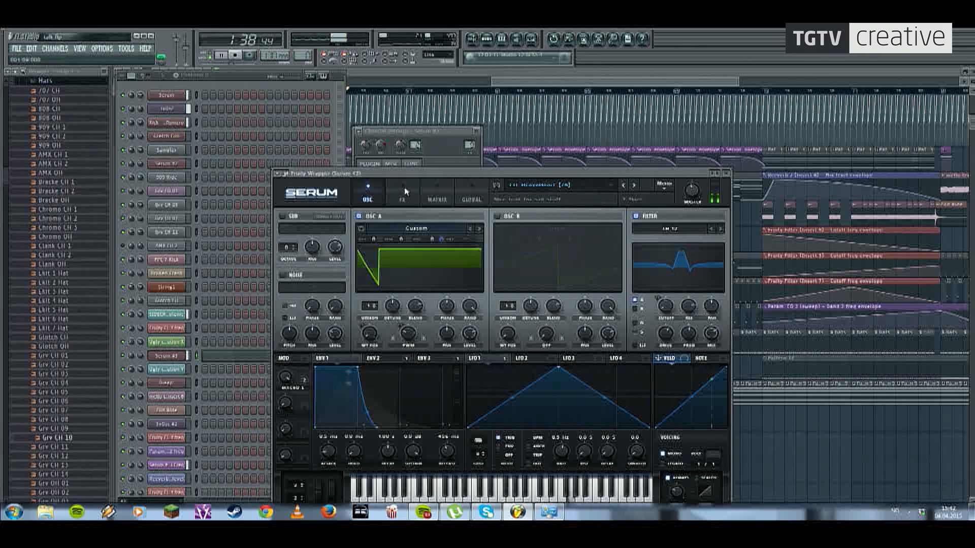
drag(462, 177, 443, 140)
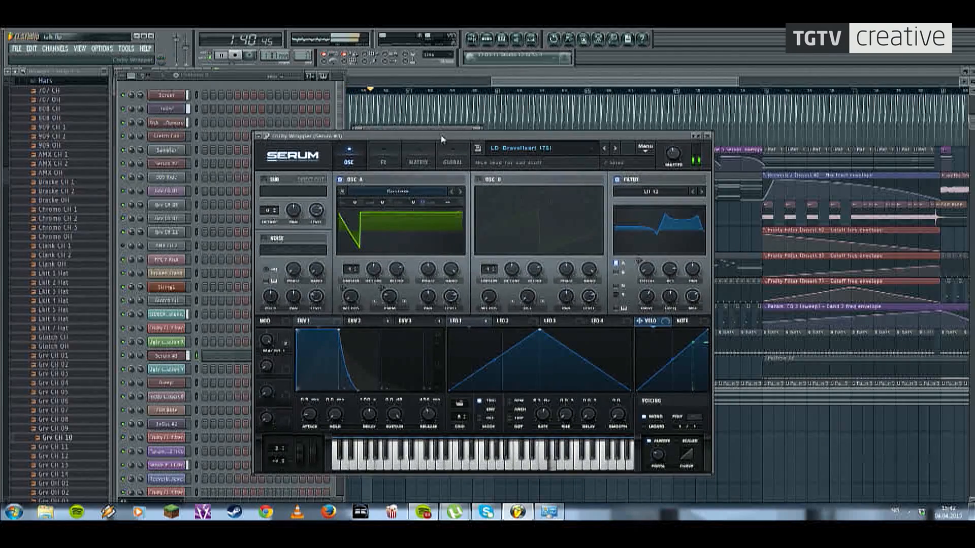
click(708, 136)
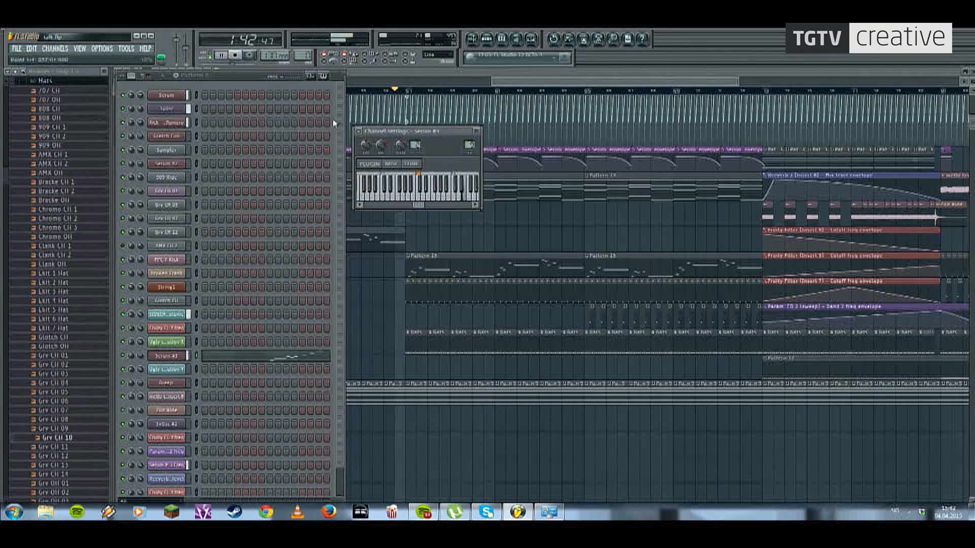
key(space)
click(169, 357)
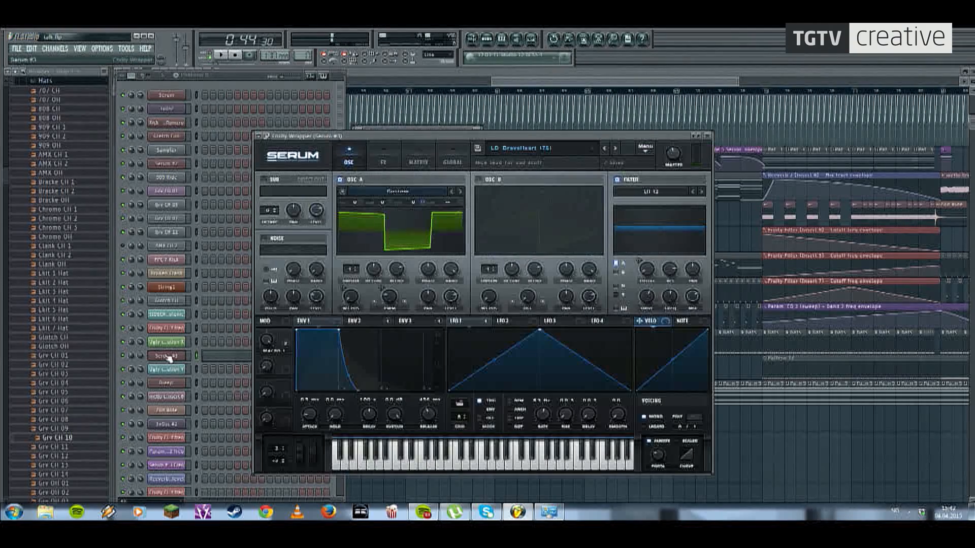
click(708, 137)
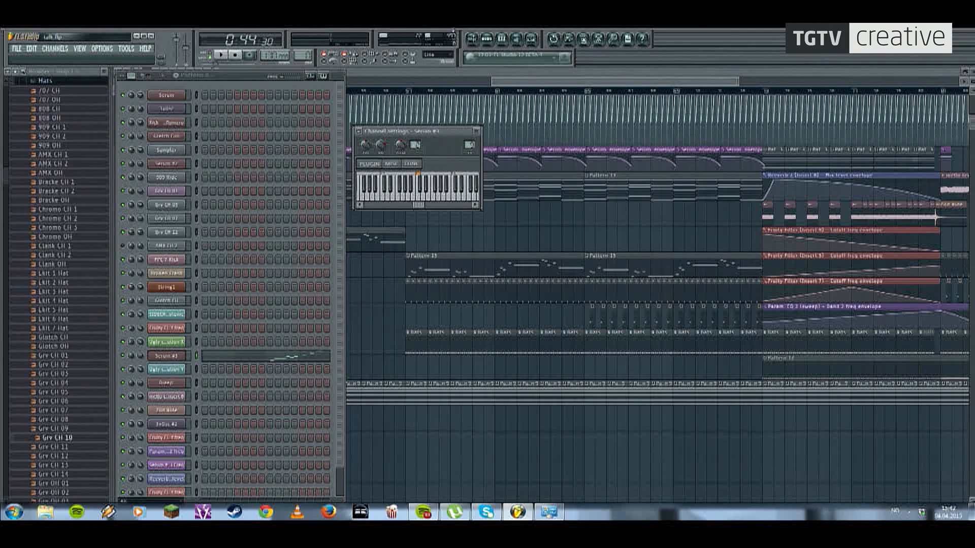
Step: Return to the playlist and set the playback position to bar 49
click(531, 83)
click(233, 92)
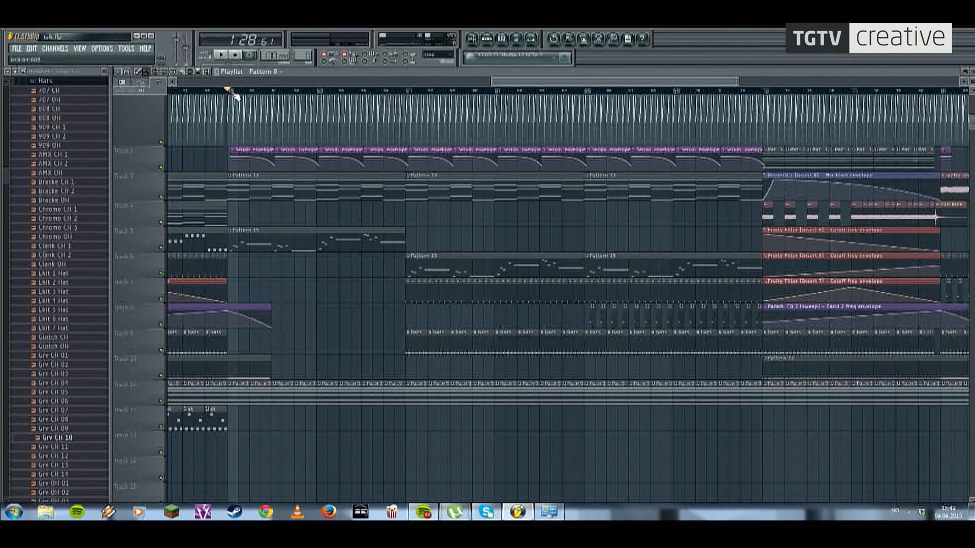
Step: Play the arrangement from bar 49 and follow it in the playlist up to the Pattern 13 and Pattern 15 clips at bar 57
click(502, 38)
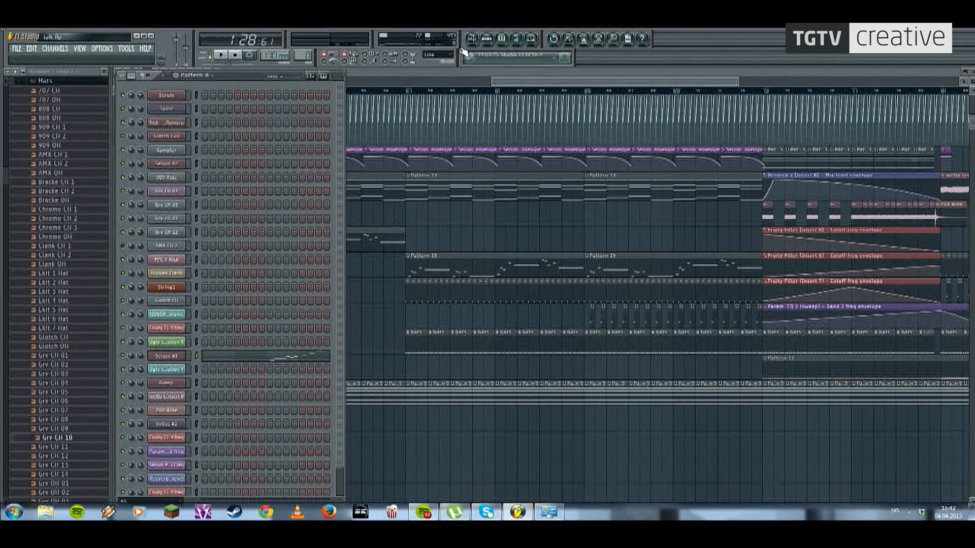
click(472, 39)
drag(435, 143, 398, 154)
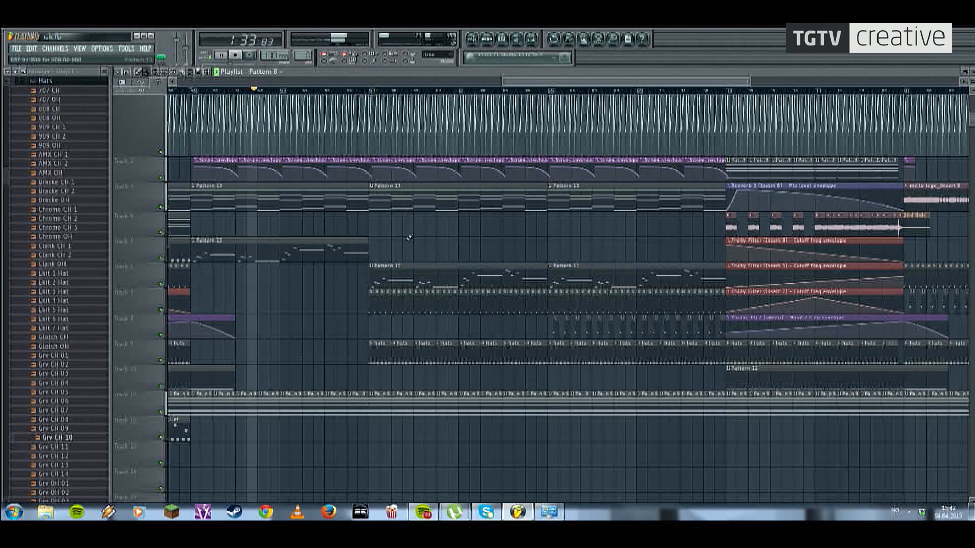
scroll(411, 238, up, 2)
drag(402, 325, 374, 348)
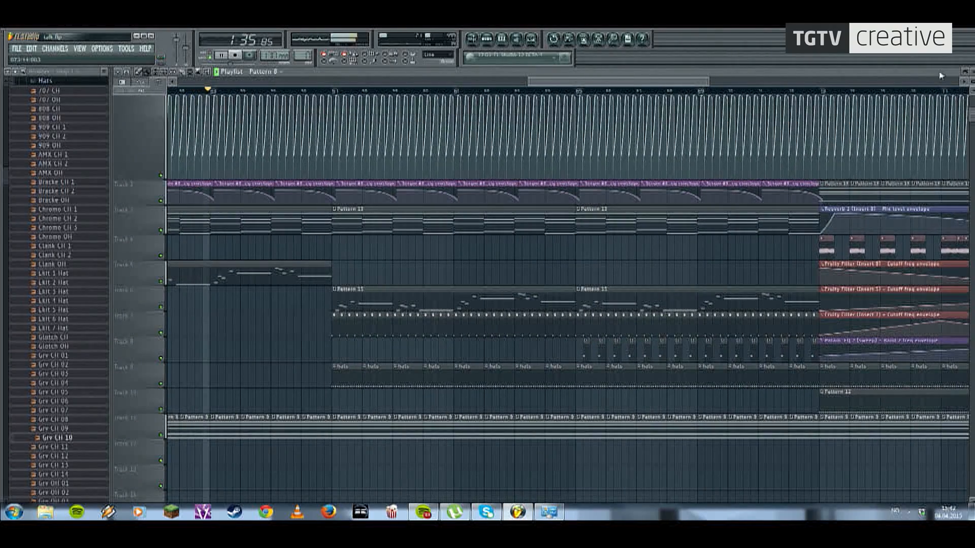
drag(972, 91, 971, 85)
drag(551, 226, 338, 203)
scroll(253, 271, up, 3)
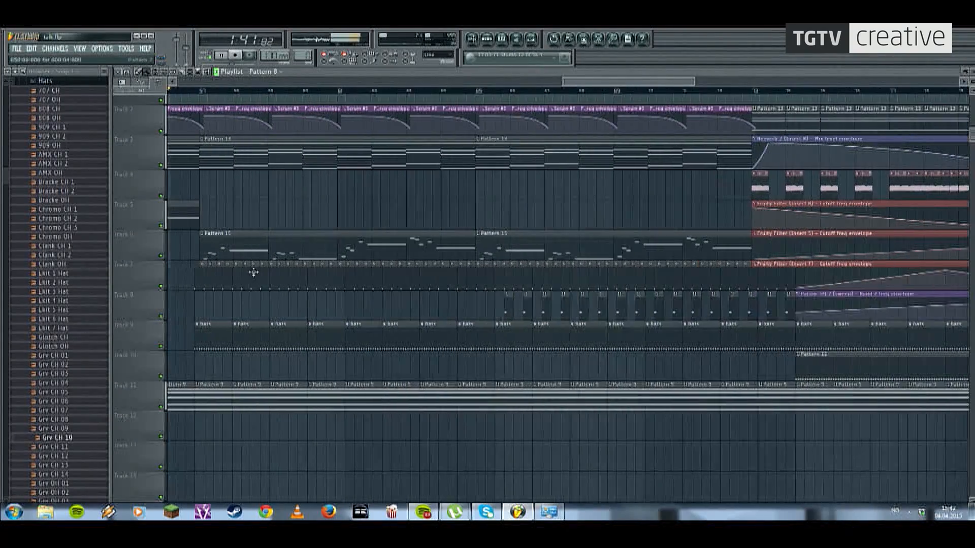
mouse_move(223, 265)
mouse_down()
mouse_move(285, 265)
mouse_move(239, 259)
mouse_up()
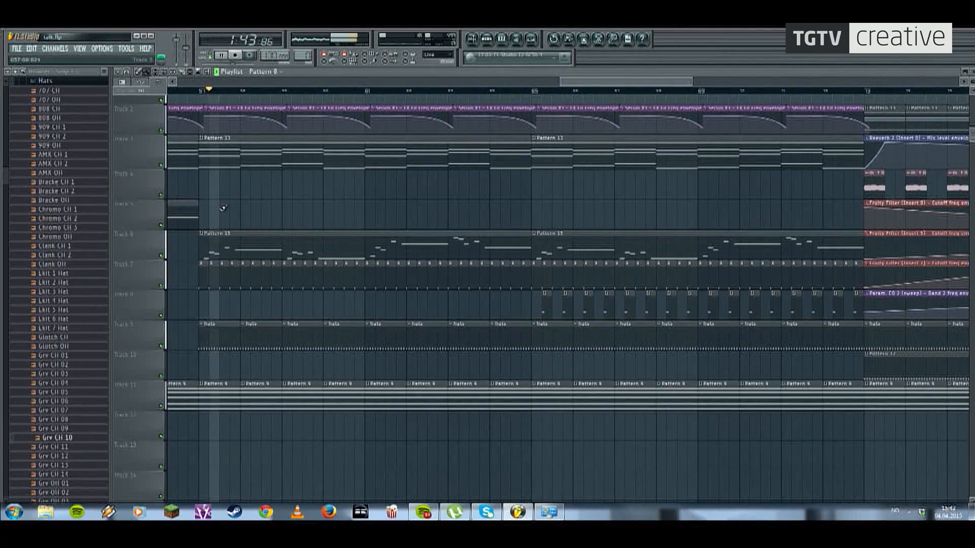
Step: Examine the Serum chord notes of Pattern 13 in the piano roll and return to the playlist
drag(232, 144, 250, 175)
double_click(246, 185)
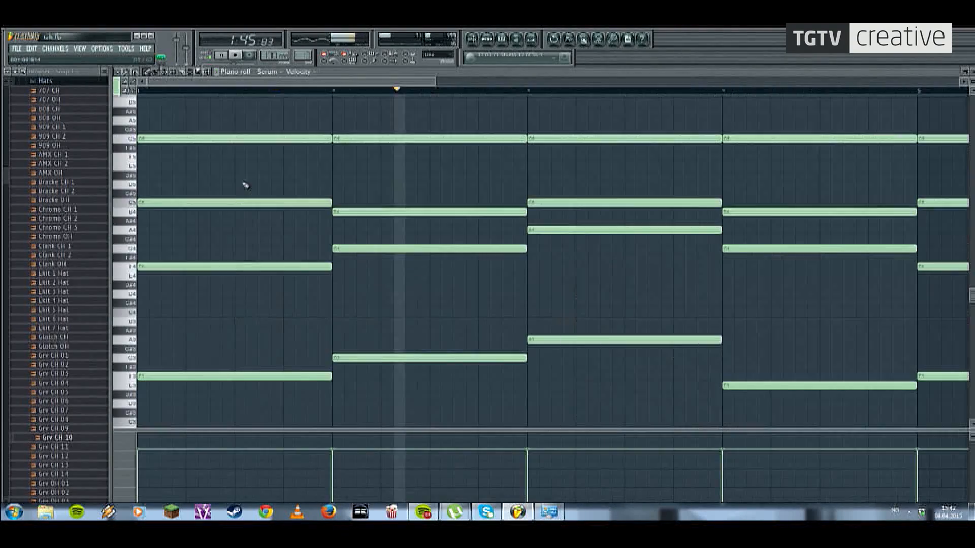
click(472, 40)
drag(420, 153, 238, 178)
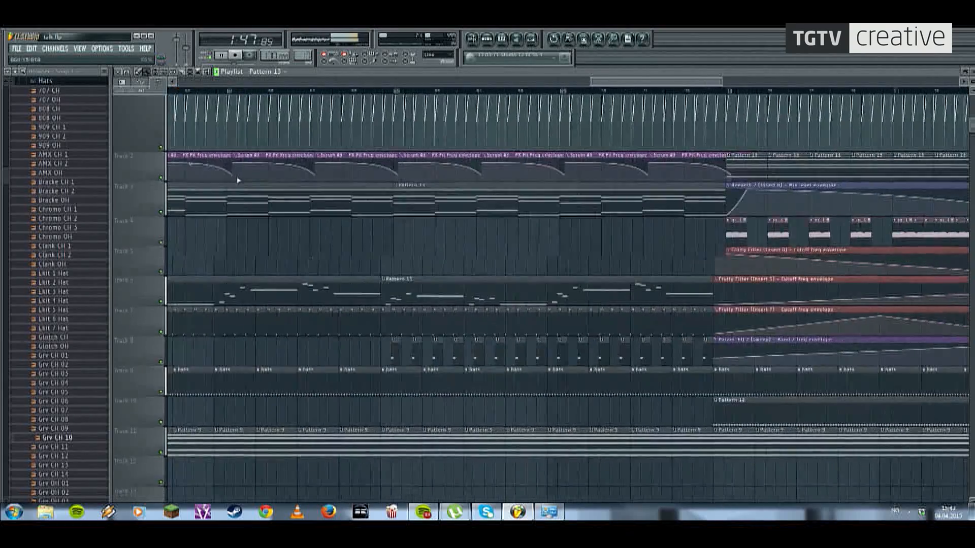
scroll(264, 182, down, 3)
drag(335, 197, 372, 189)
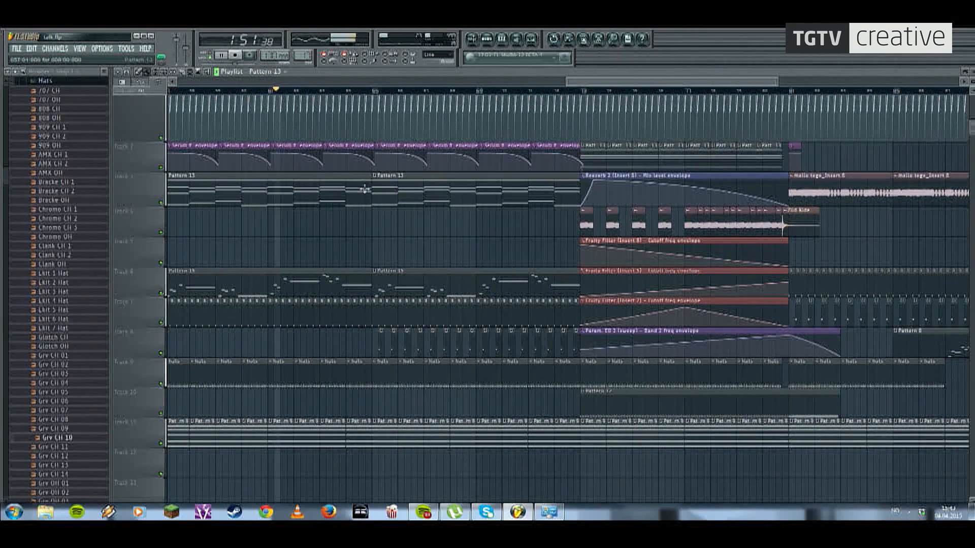
Step: Examine Pattern 15's melody notes, its Serum #3 synth with the LD Braveheart sound, and the effects on its mixer insert
double_click(336, 286)
key(F6)
key(F9)
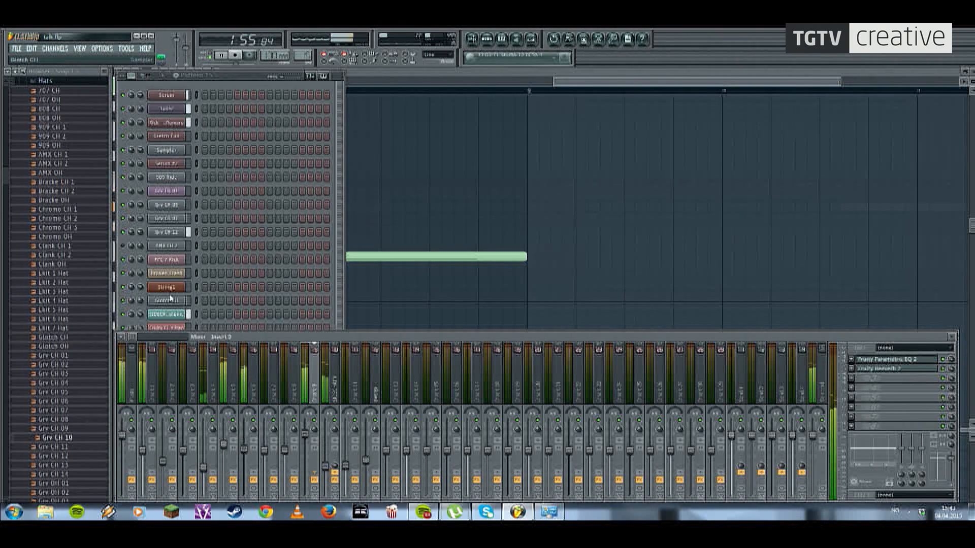
scroll(170, 298, down, 4)
click(487, 40)
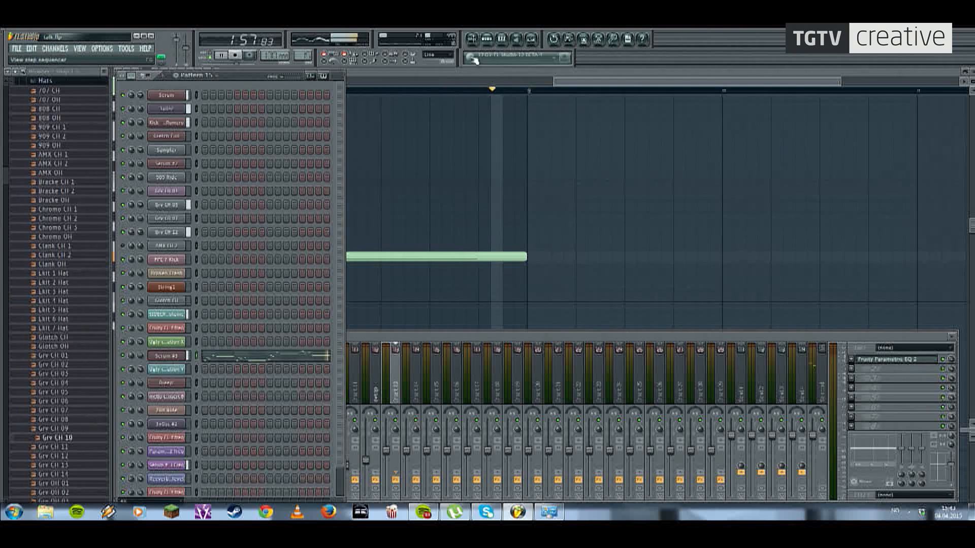
click(170, 357)
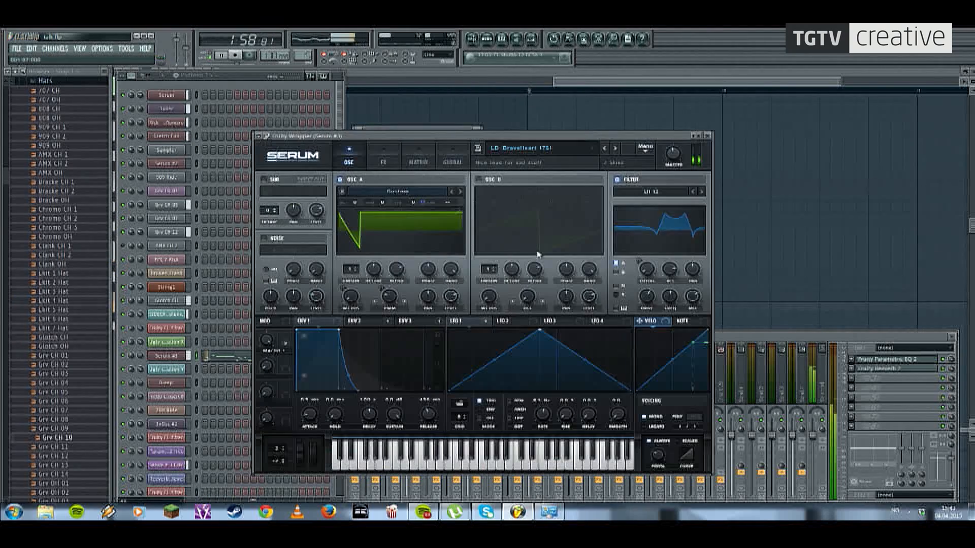
click(707, 136)
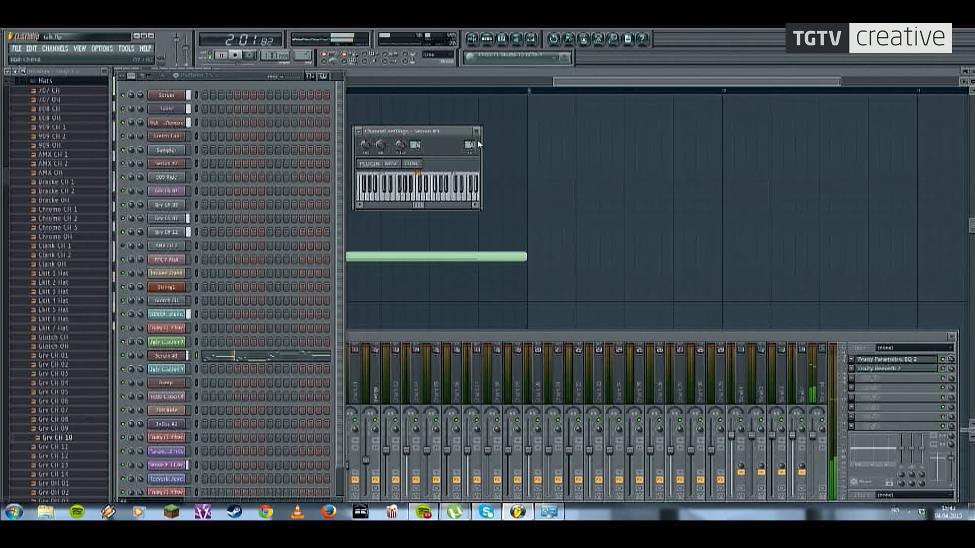
click(438, 331)
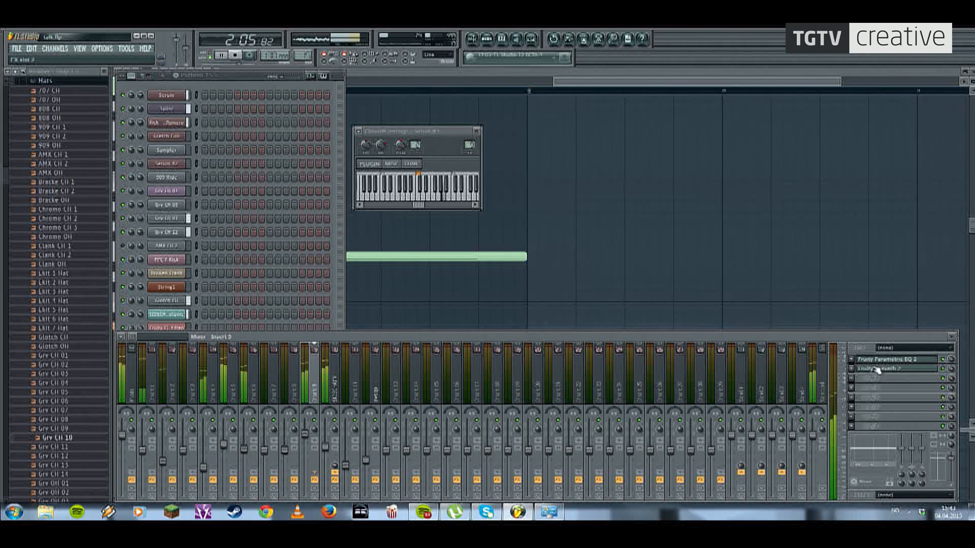
Step: Return to the playlist and follow the playback into the build-up with reverb and filter automation clips at bar 73
click(473, 39)
drag(605, 84, 621, 85)
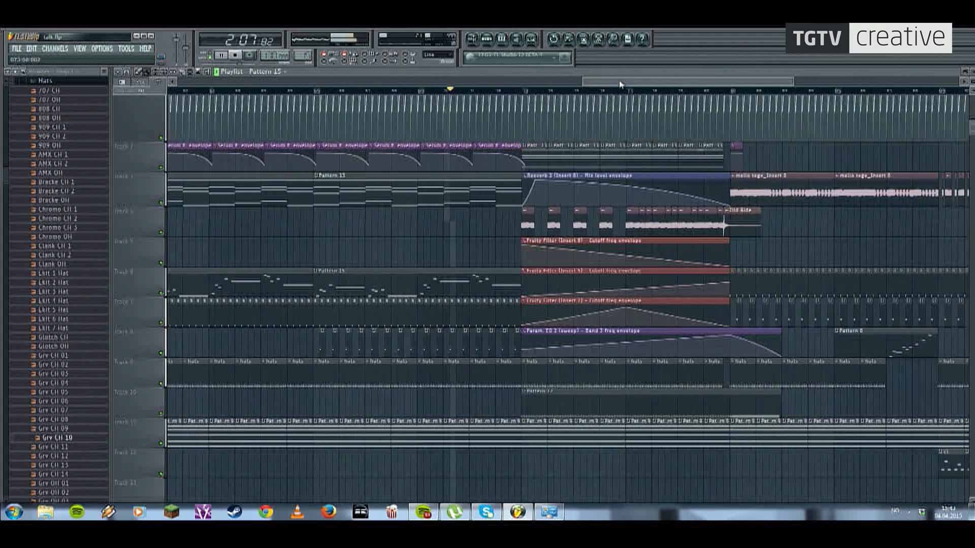
scroll(396, 233, down, 2)
drag(396, 233, 449, 216)
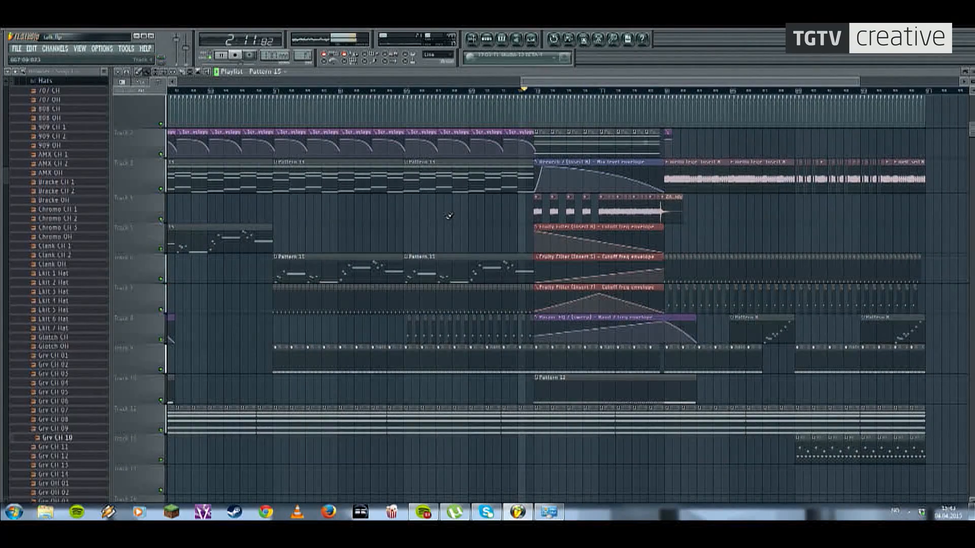
scroll(580, 183, up, 2)
drag(494, 197, 291, 249)
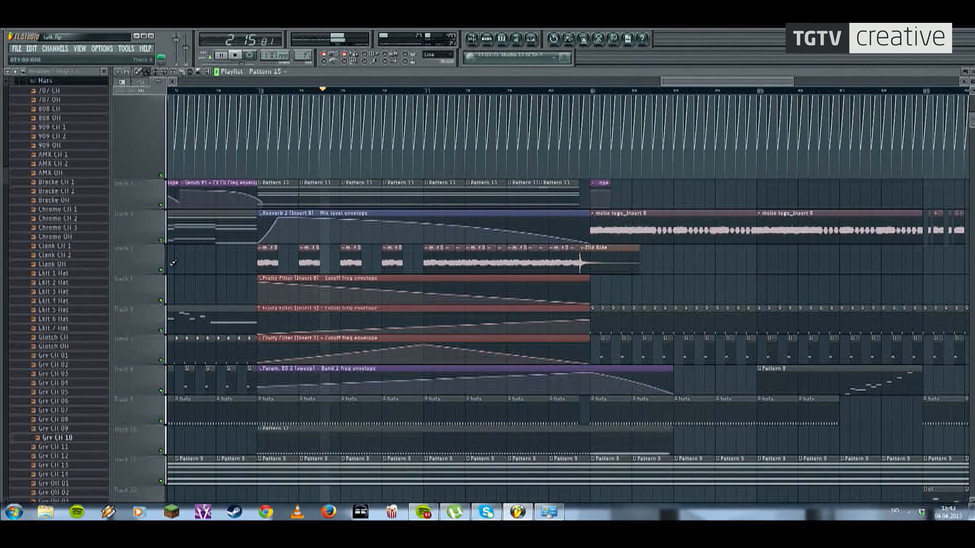
Step: Follow the playback through the build-up's chopped vocal clips and filter sweeps into the mello tege_Insert 8 drop
drag(395, 278, 309, 286)
click(564, 230)
drag(614, 274, 496, 240)
drag(340, 212, 365, 200)
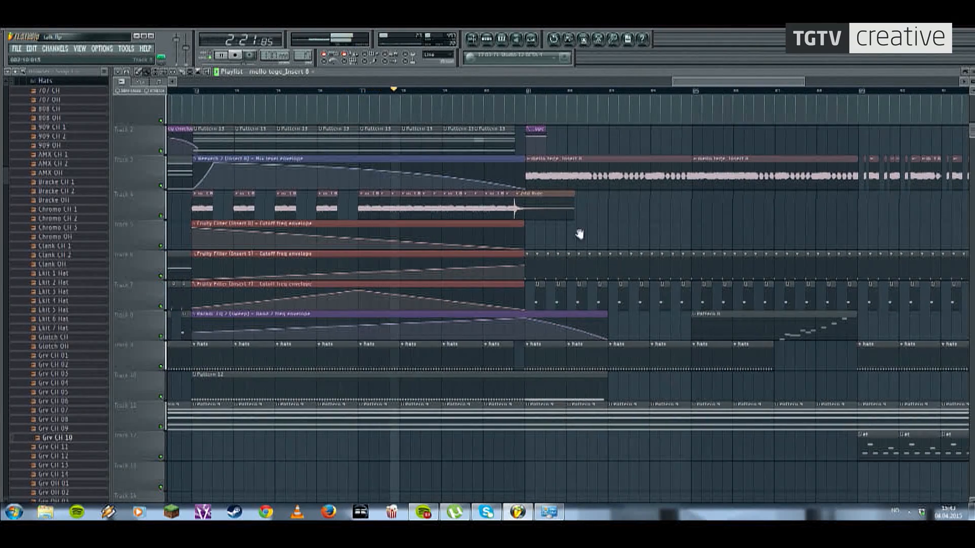
drag(577, 234, 535, 213)
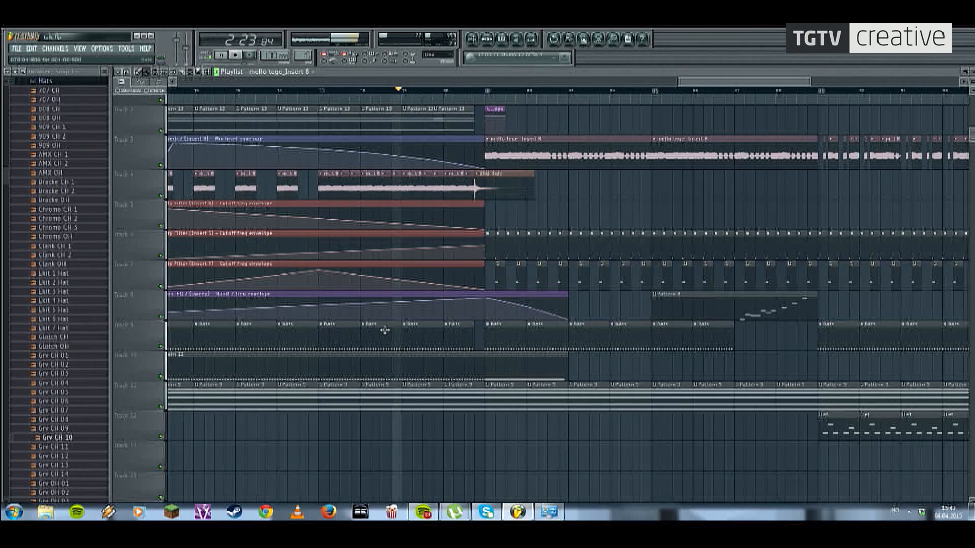
drag(545, 212, 435, 191)
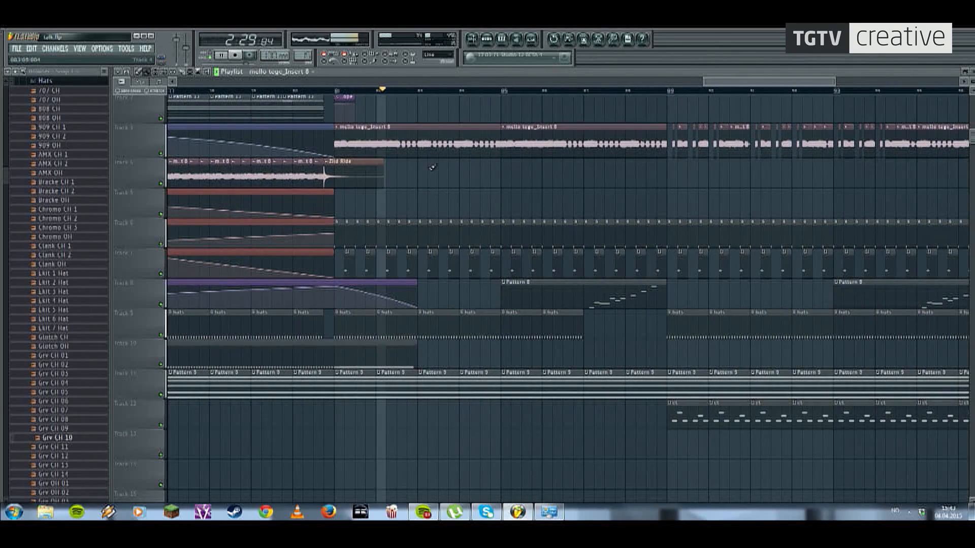
Step: Follow the playback along the final drop's mello tege_Insert 8 clips toward the end of the arrangement
scroll(437, 173, down, 3)
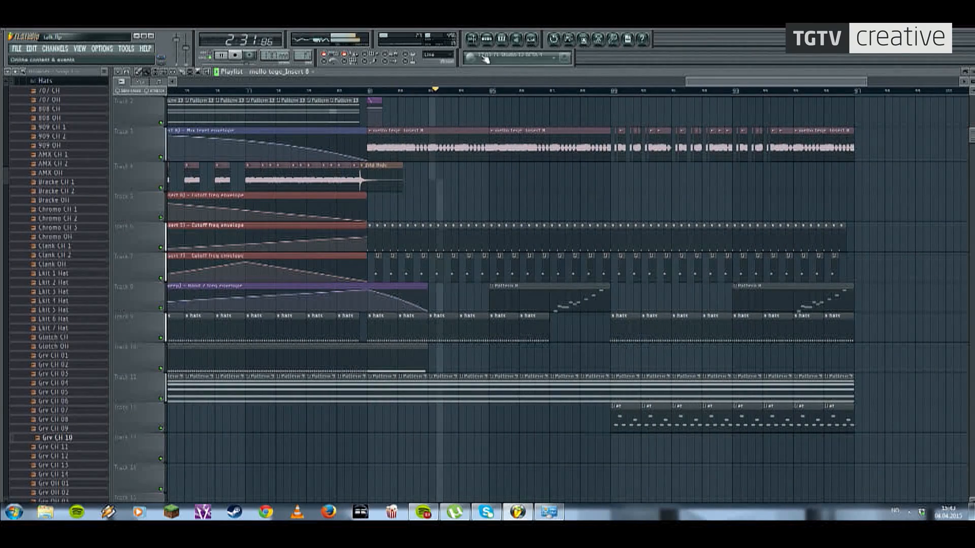
drag(465, 120, 374, 163)
drag(440, 162, 418, 143)
drag(533, 137, 431, 131)
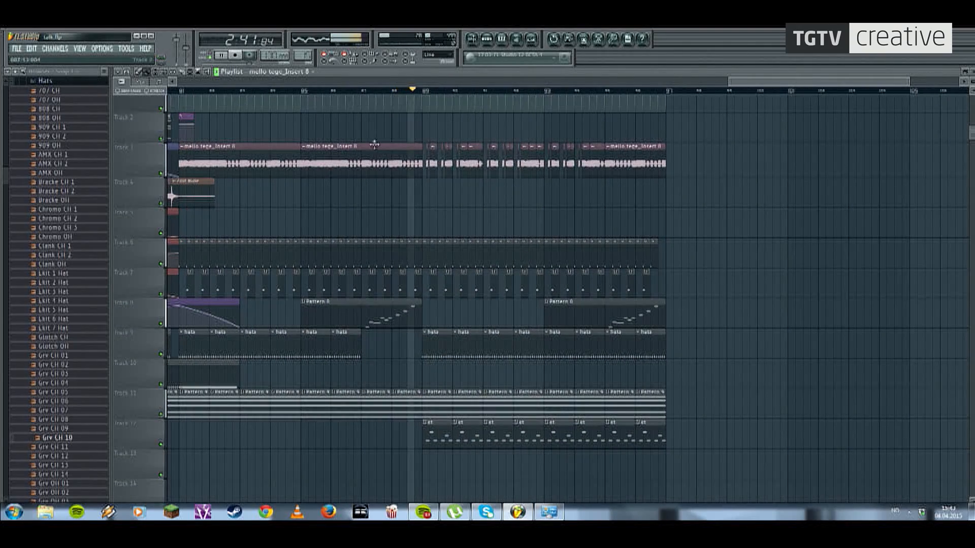
Step: Stop playback and set the playback position to the very start of the song
key(space)
mouse_move(358, 164)
mouse_down()
mouse_move(544, 202)
mouse_move(781, 145)
mouse_up()
mouse_move(264, 150)
mouse_down()
mouse_move(373, 186)
mouse_move(601, 185)
mouse_up()
drag(495, 201, 929, 154)
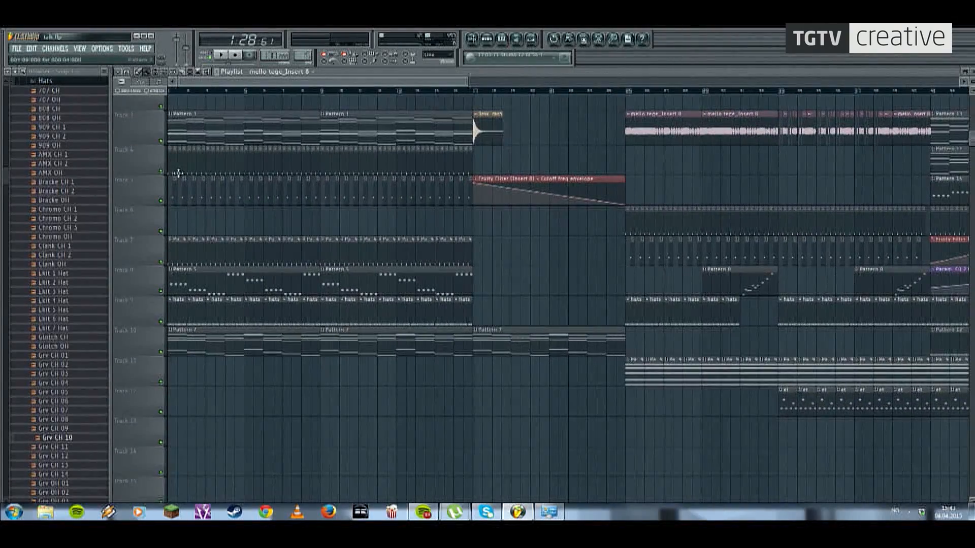
click(169, 90)
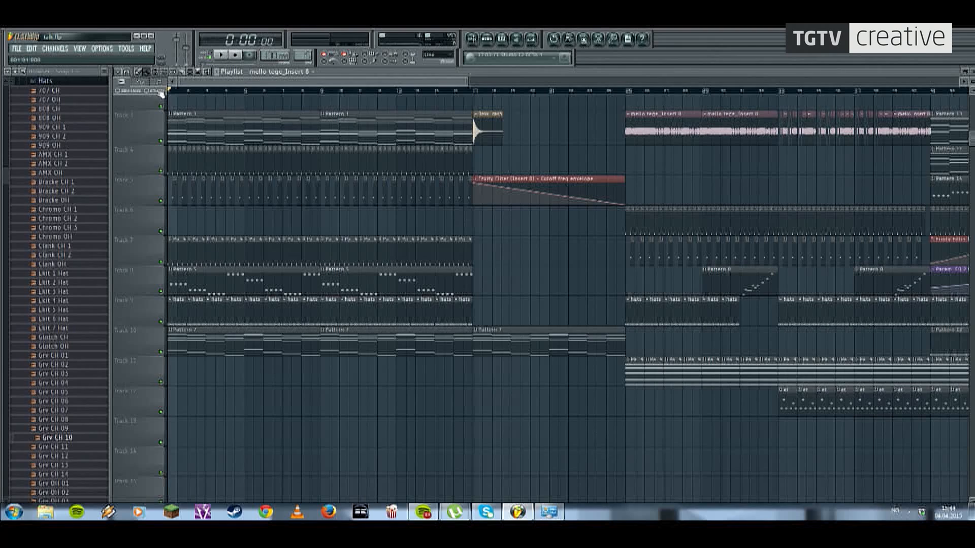
Step: Solo Track 5, select Insert 2 in the mixer, and play its drums with the insert's effects switched off
right_click(162, 202)
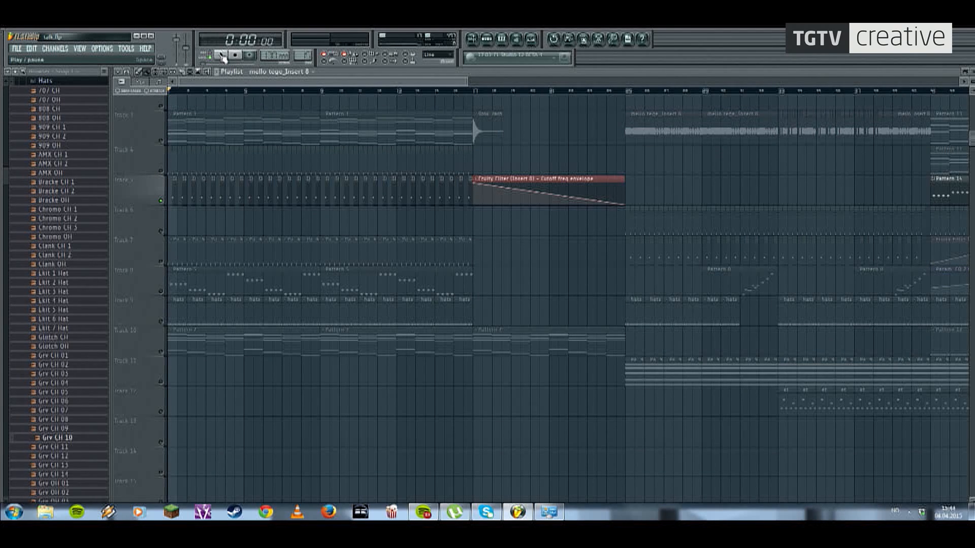
click(540, 40)
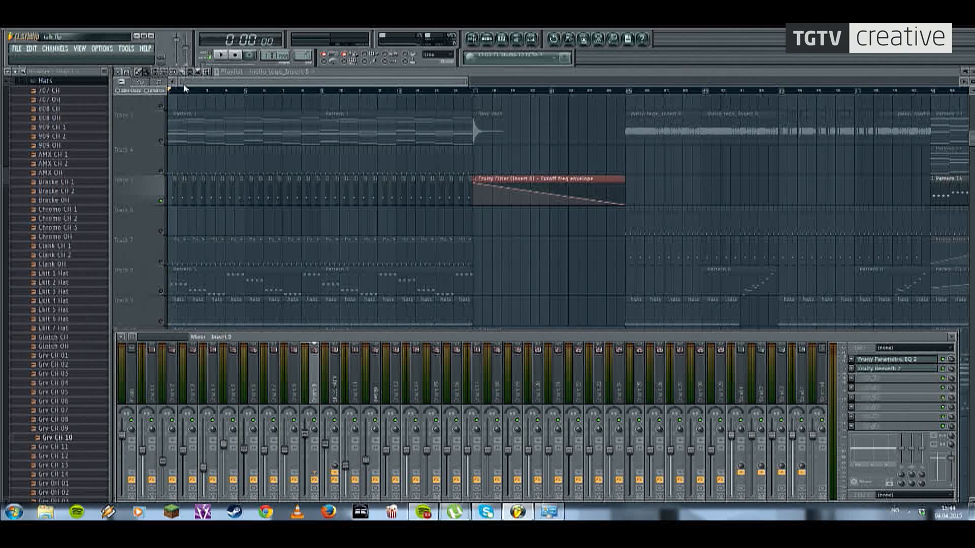
click(175, 368)
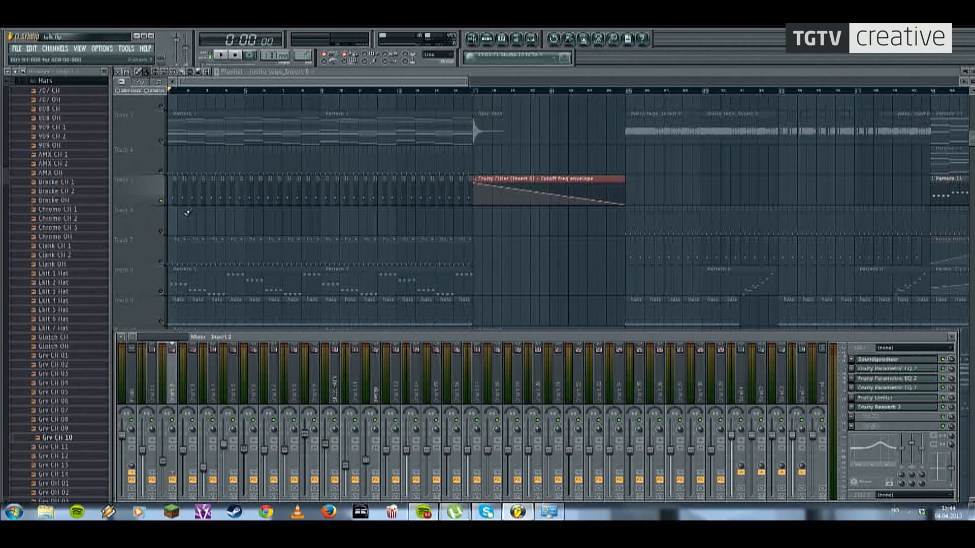
key(space)
key(space)
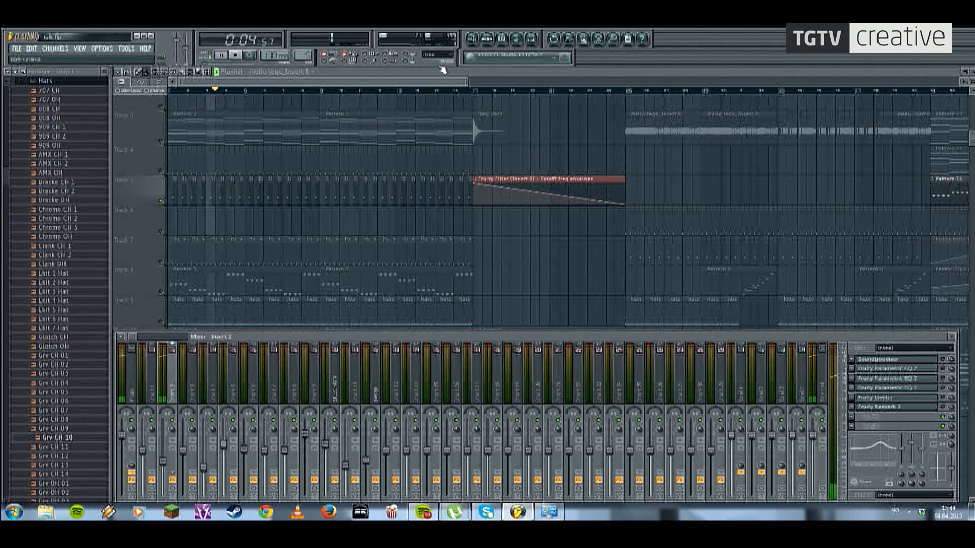
Step: Inspect the FPC drum machine of the Gretch Full channel, close it and return to the playlist
key(F6)
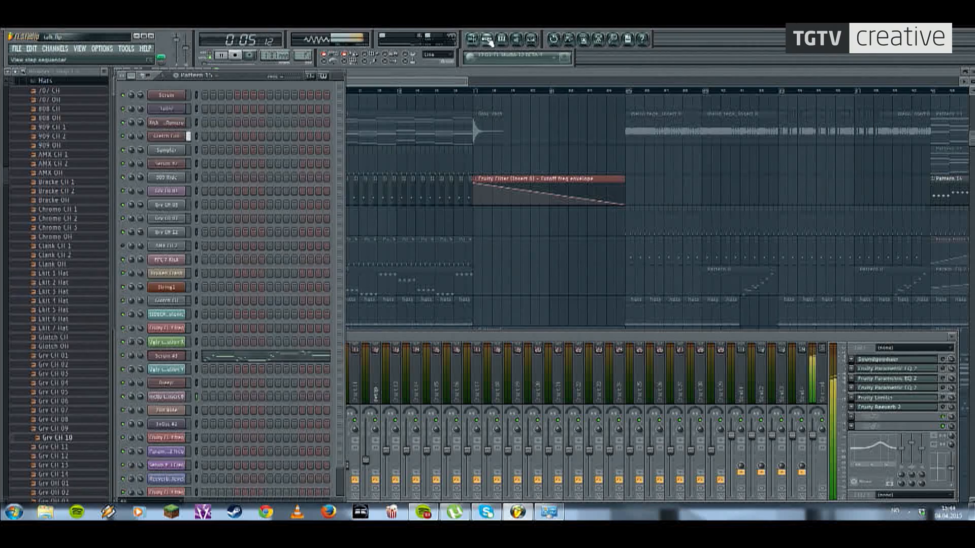
click(181, 153)
drag(305, 268, 312, 183)
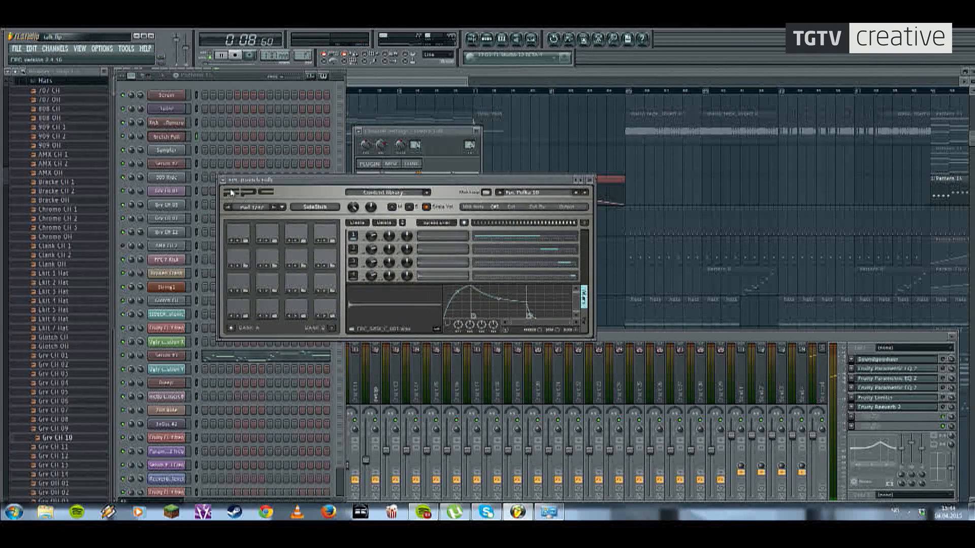
drag(446, 179, 384, 178)
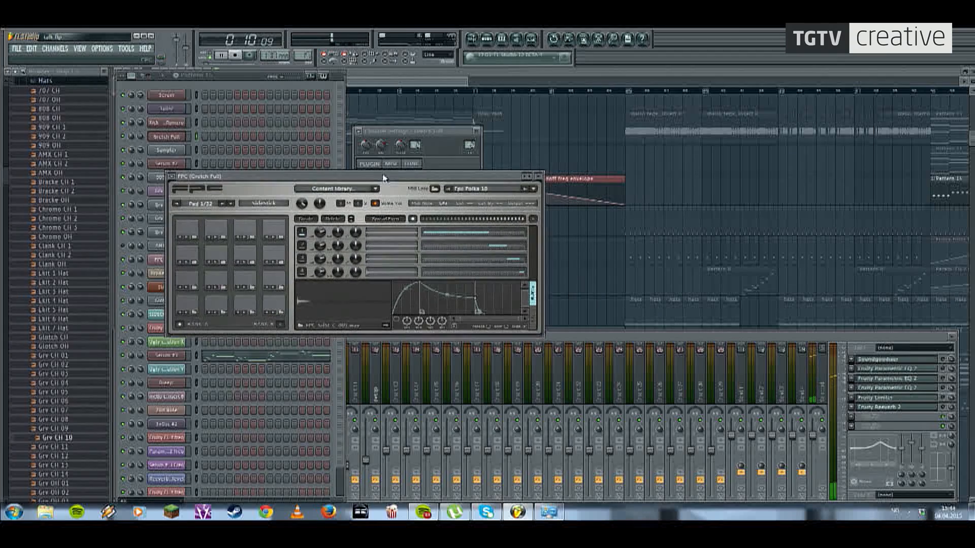
click(540, 177)
double_click(418, 82)
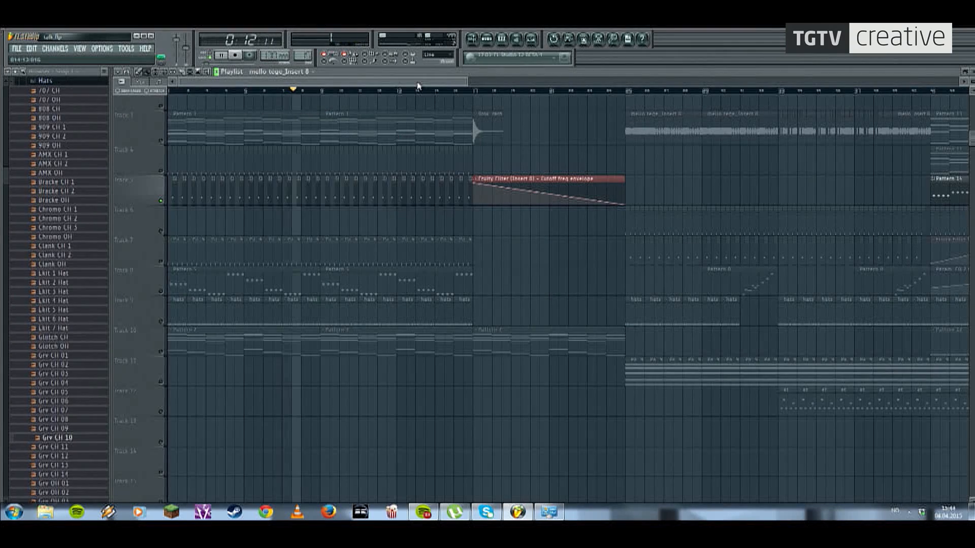
Step: Switch on the Soundgoodizer on mixer Insert 2, listen to the drums, and stop playback
click(524, 45)
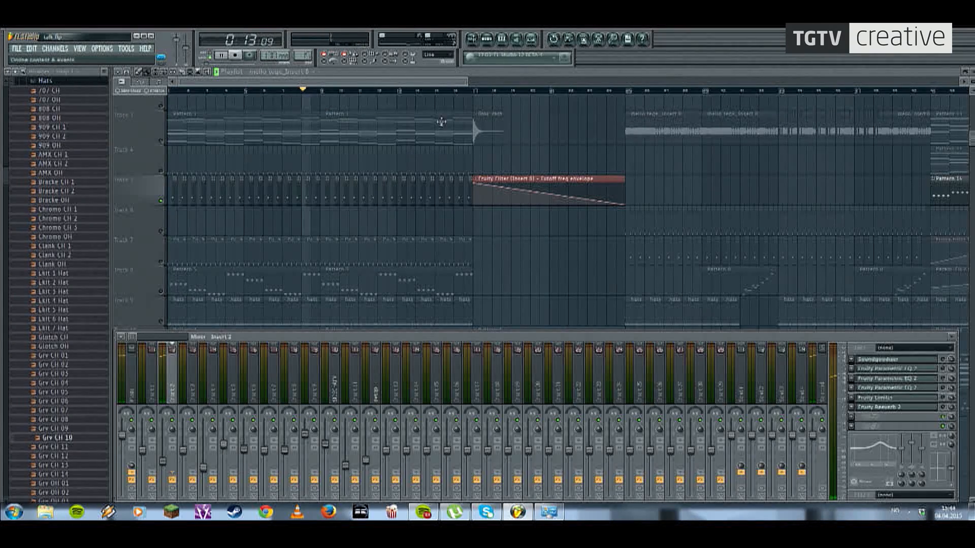
click(942, 361)
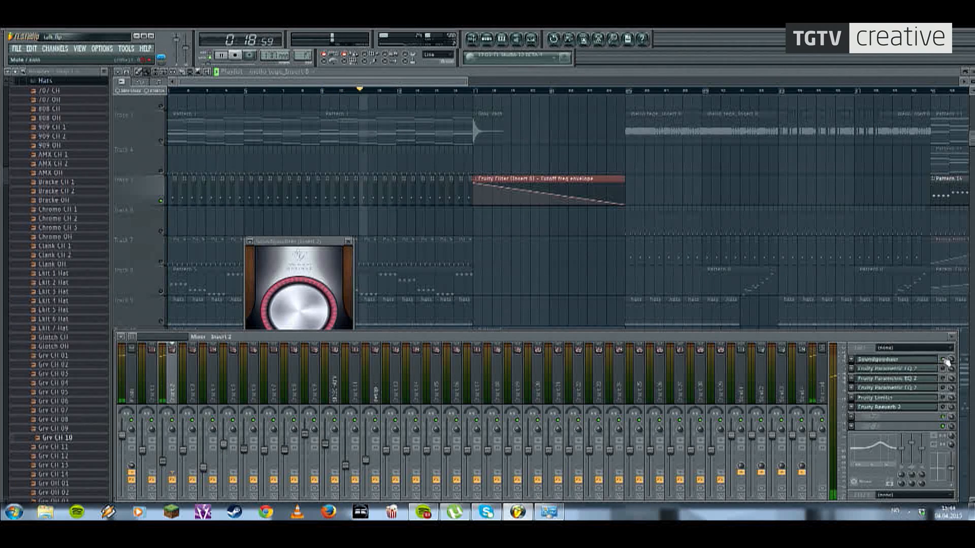
key(space)
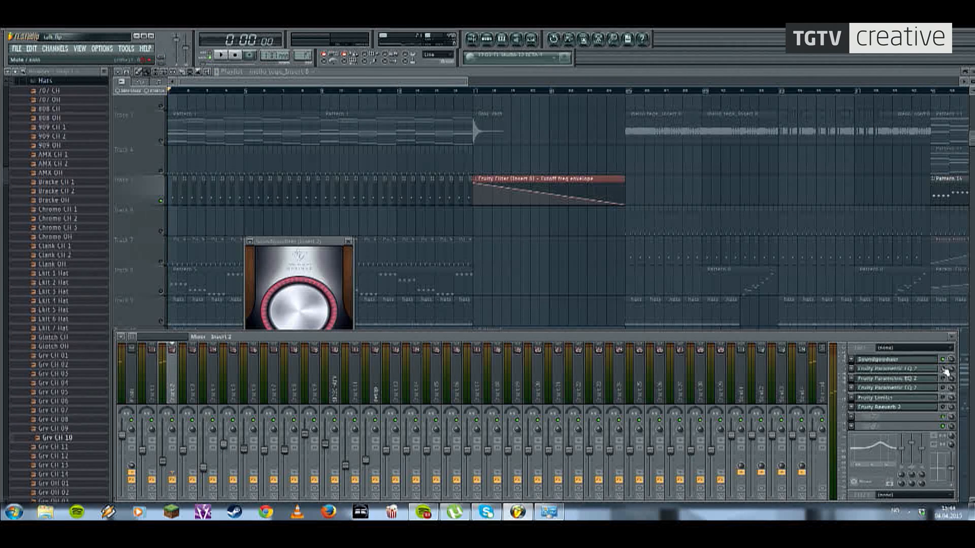
Step: Check the first Fruity Parametric EQ 2 on Insert 2 and open the insert's Fruity Limiter
click(932, 369)
click(932, 369)
click(905, 398)
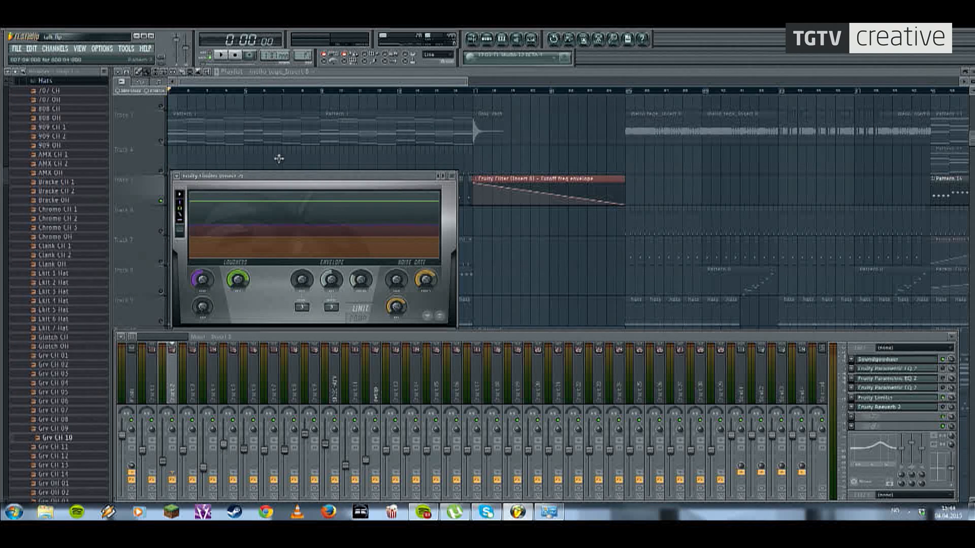
Step: Play the drums through the Fruity Limiter on Insert 2, watch its level display, and stop playback
click(235, 55)
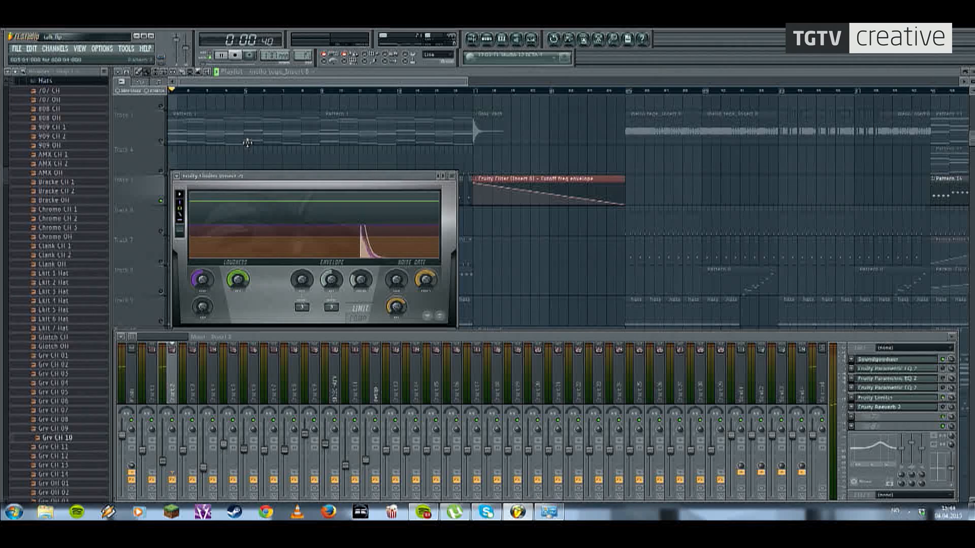
click(236, 56)
Step: Widen the browser and expand the VDUB1 Snares folder of the Vengeance Essential Dubstep Vol.1 sample pack
click(60, 84)
scroll(43, 307, down, 2)
click(76, 317)
scroll(97, 329, down, 4)
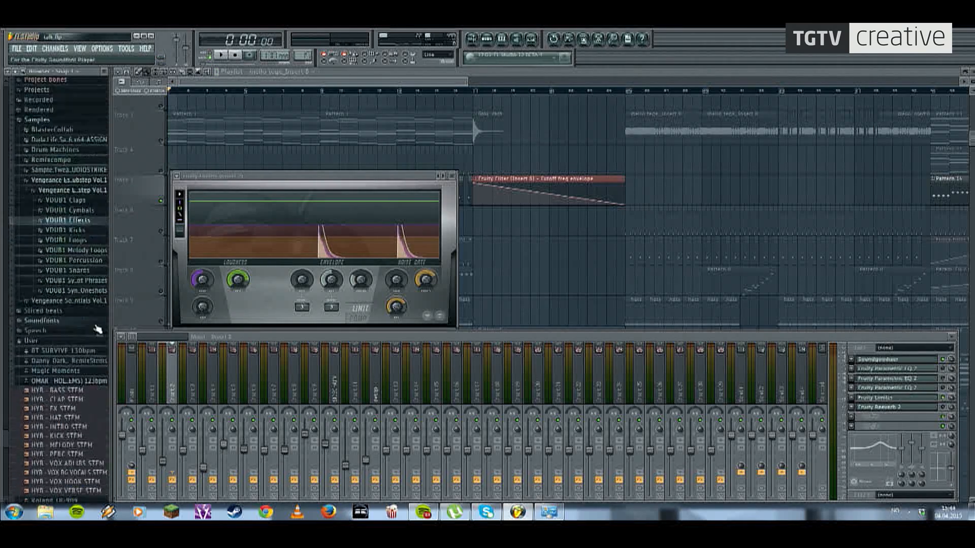
click(92, 178)
drag(110, 195, 161, 199)
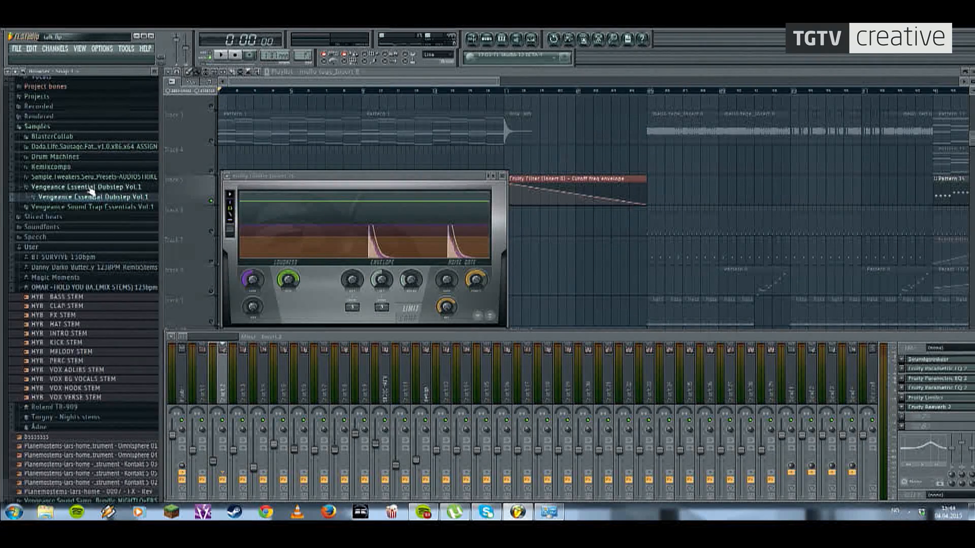
click(97, 198)
click(67, 277)
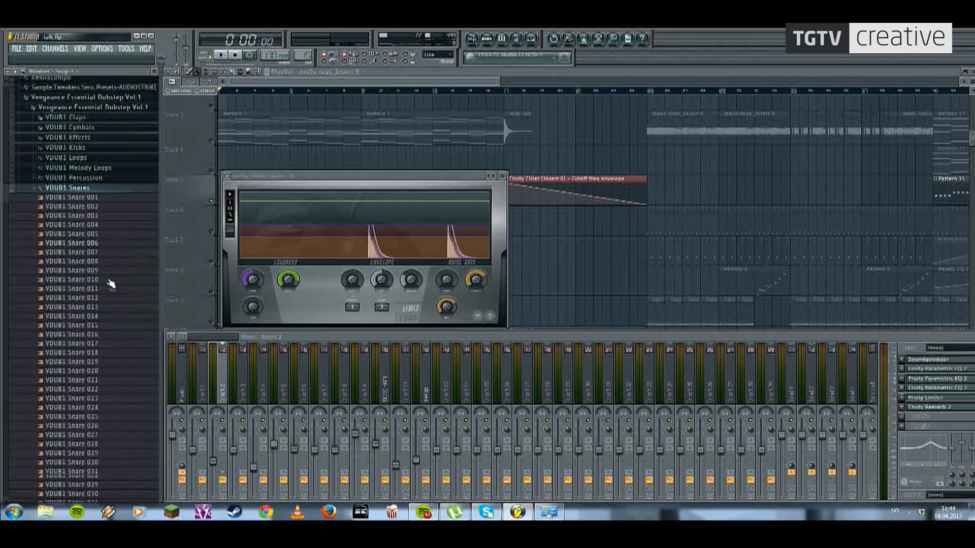
Step: Preview several VDUB1 snare samples and add VDUB1 Snare 034 as a new channel at the end of the channel rack
click(88, 264)
click(489, 41)
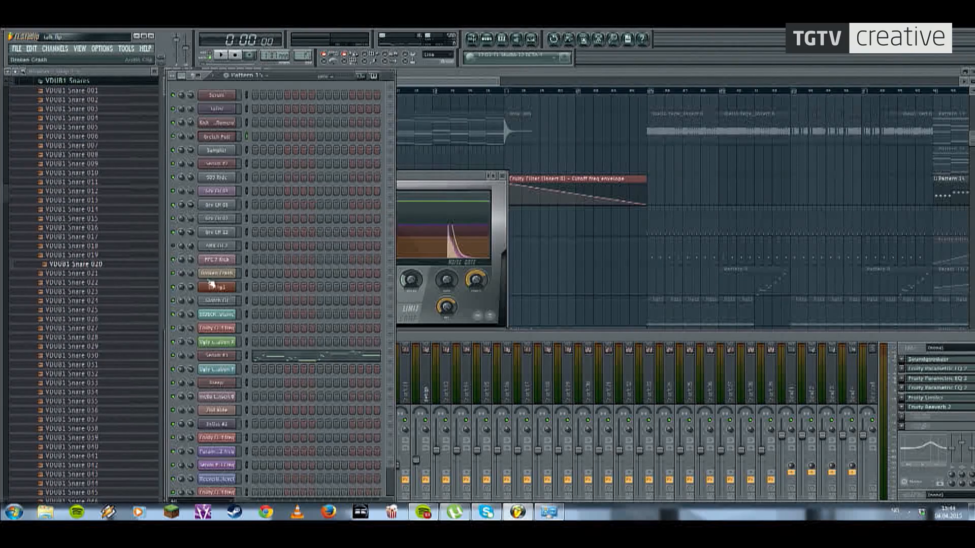
scroll(211, 284, down, 2)
click(94, 375)
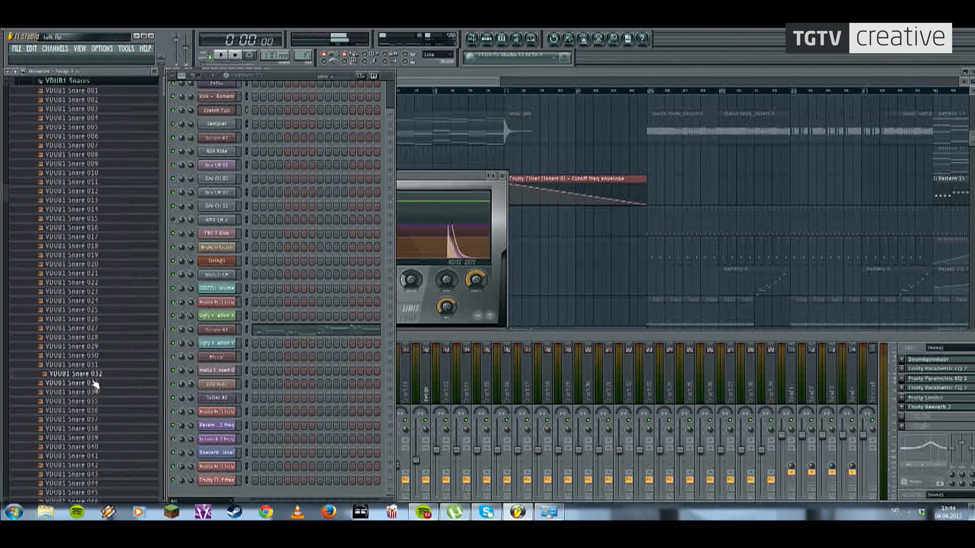
scroll(94, 385, down, 5)
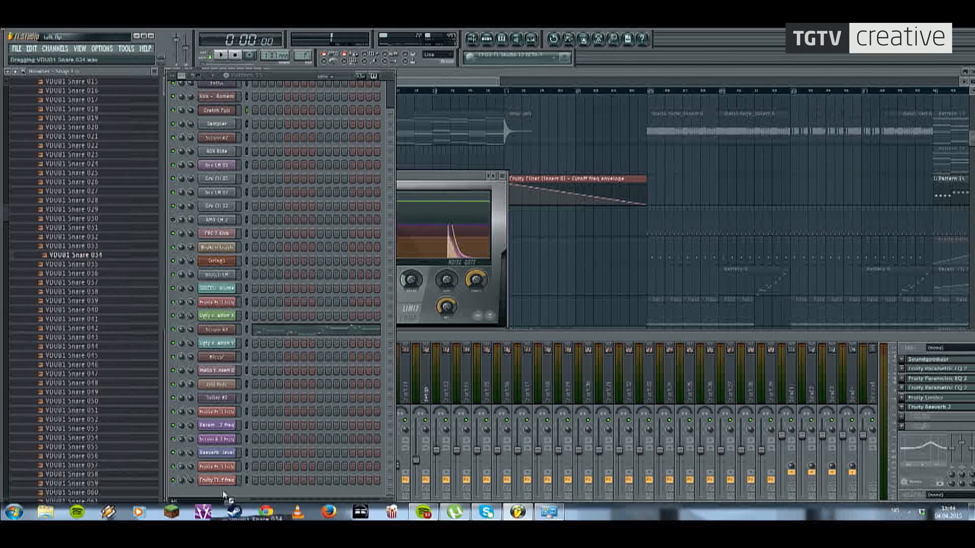
drag(223, 495, 216, 492)
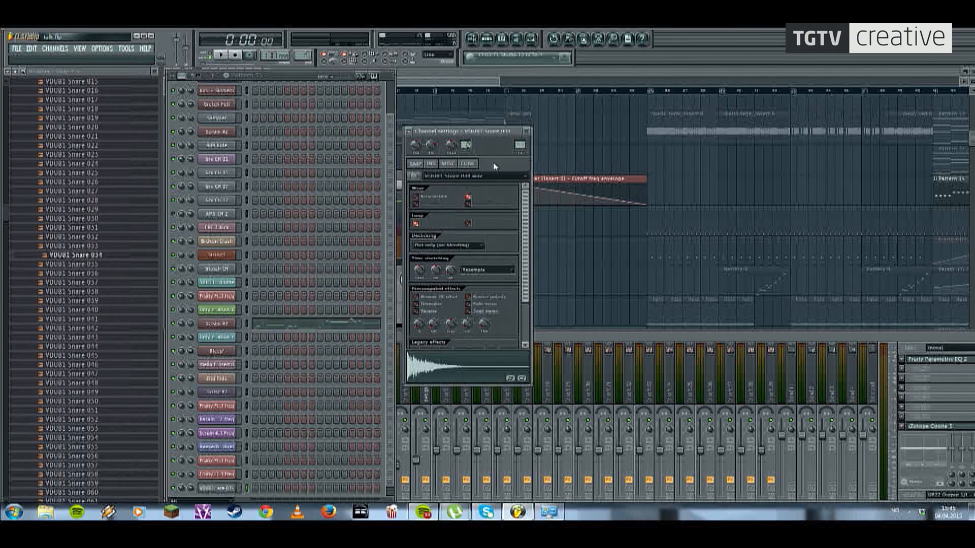
Step: Route the new snare channel to mixer Insert 15, move the mixer up, and load a Fruity Limiter into its second effect slot
click(431, 164)
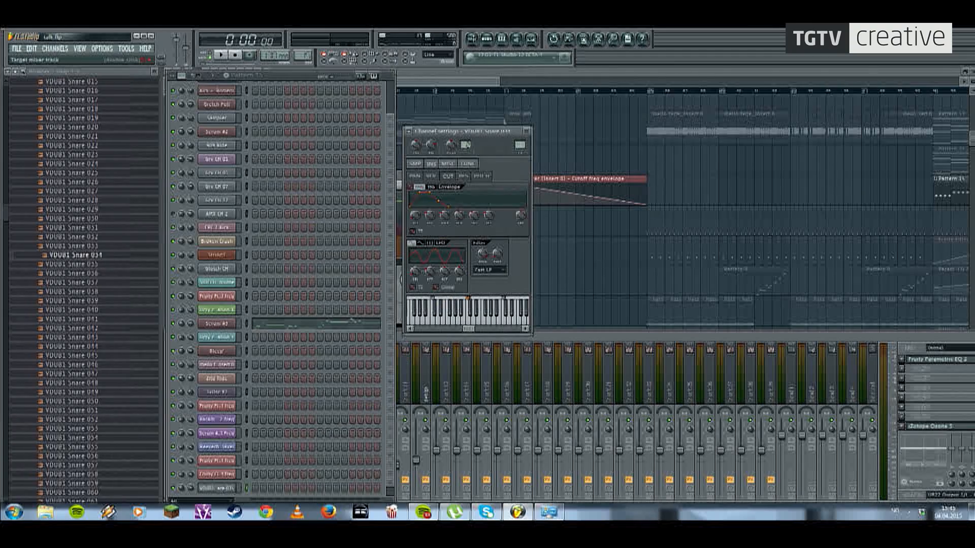
click(487, 347)
drag(841, 336, 768, 231)
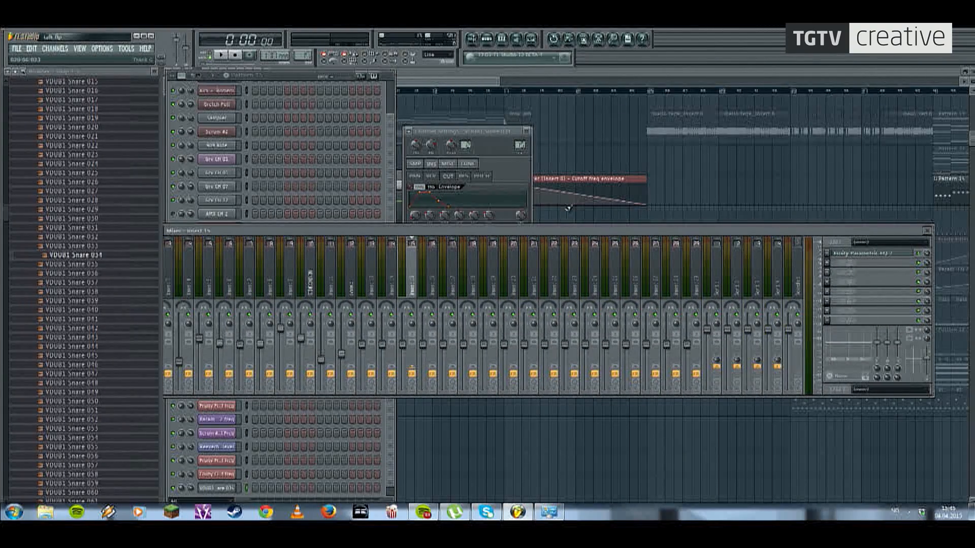
key(i)
click(834, 269)
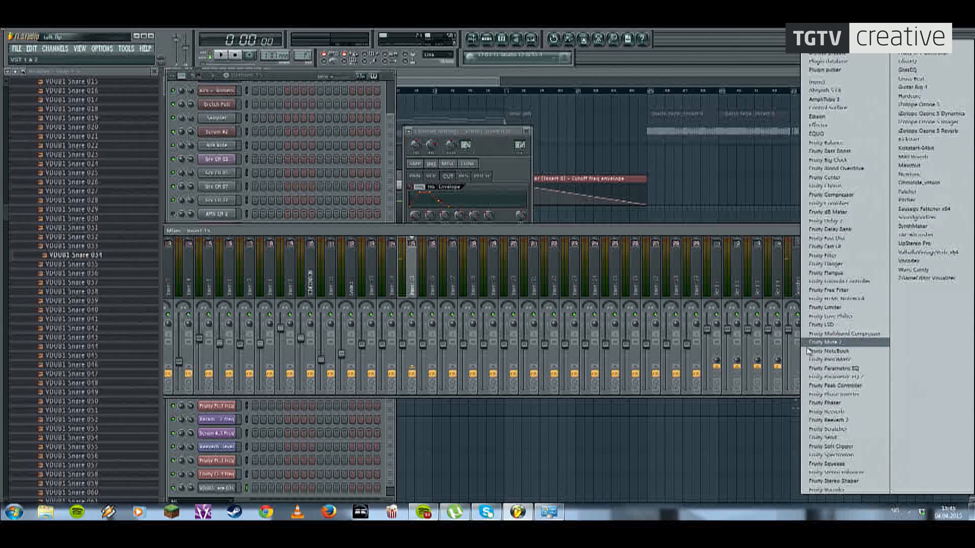
click(838, 307)
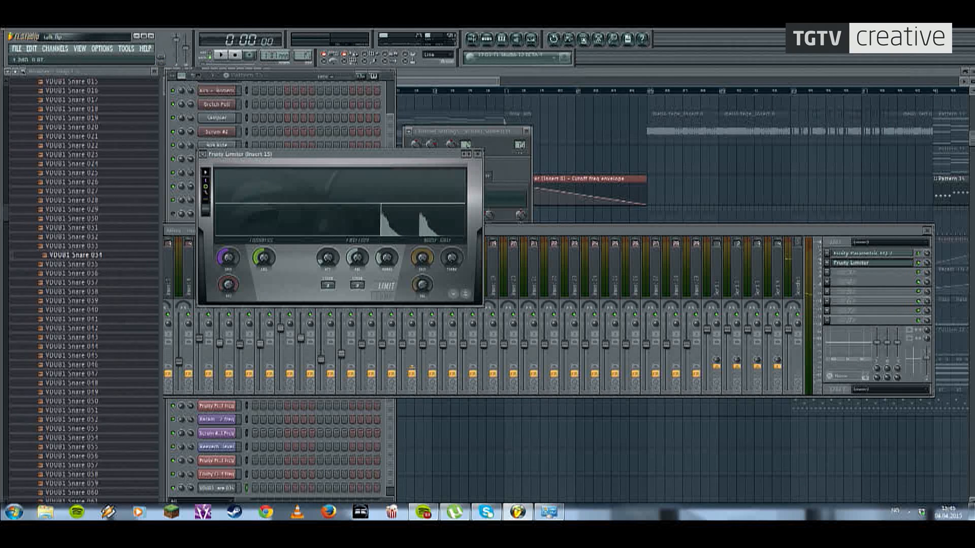
Step: Lower the noise gate gain of Insert 15's Fruity Limiter while playing the snare repeatedly
key(z)
drag(426, 257, 425, 295)
key(z)
key(z)
key(z)
key(z)
key(z)
key(z)
Step: Raise the limiter's noise gate threshold and adjust the gate release while playing the snare repeatedly
drag(451, 258, 452, 221)
key(z)
key(z)
key(z)
key(z)
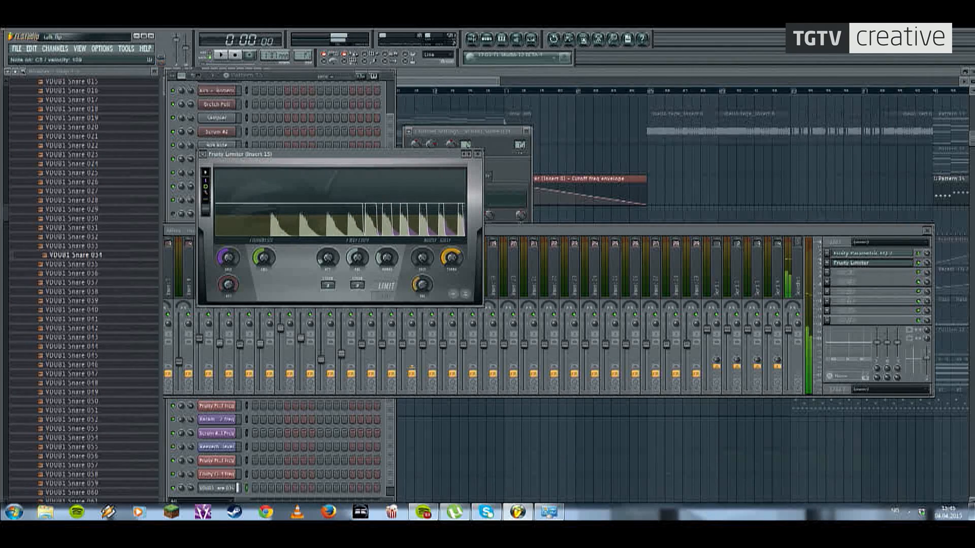
key(z)
key(z)
key(z)
key(z)
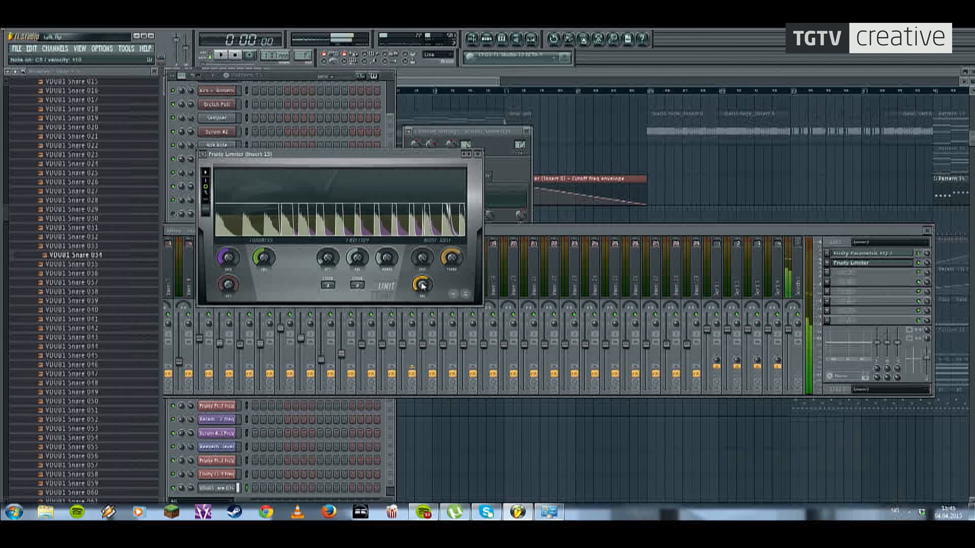
key(z)
key(z)
key(z)
key(z)
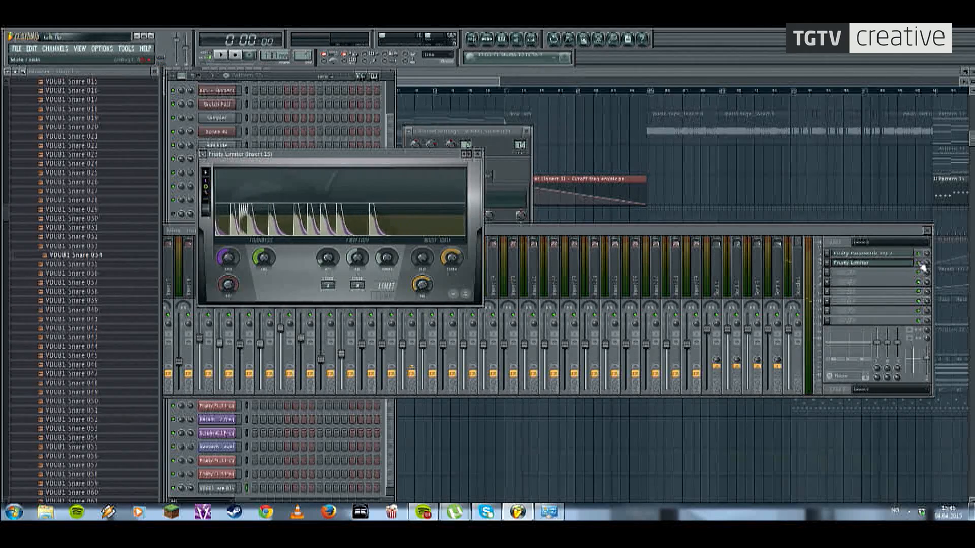
Step: Check Insert 15's Fruity Parametric EQ 2, move the Fruity Limiter down one slot, and reopen the limiter above the mixer
click(900, 254)
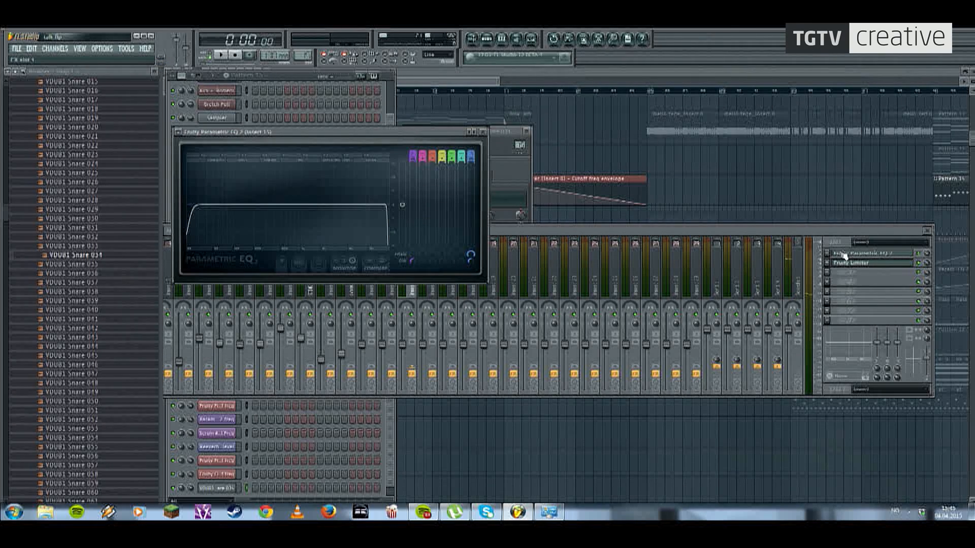
click(847, 279)
scroll(850, 268, down, 1)
click(861, 277)
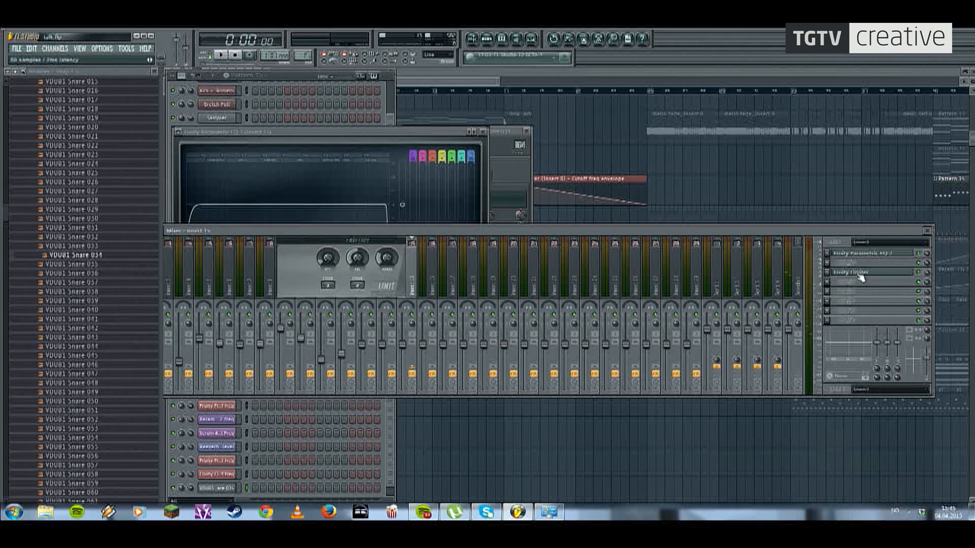
click(860, 277)
click(861, 277)
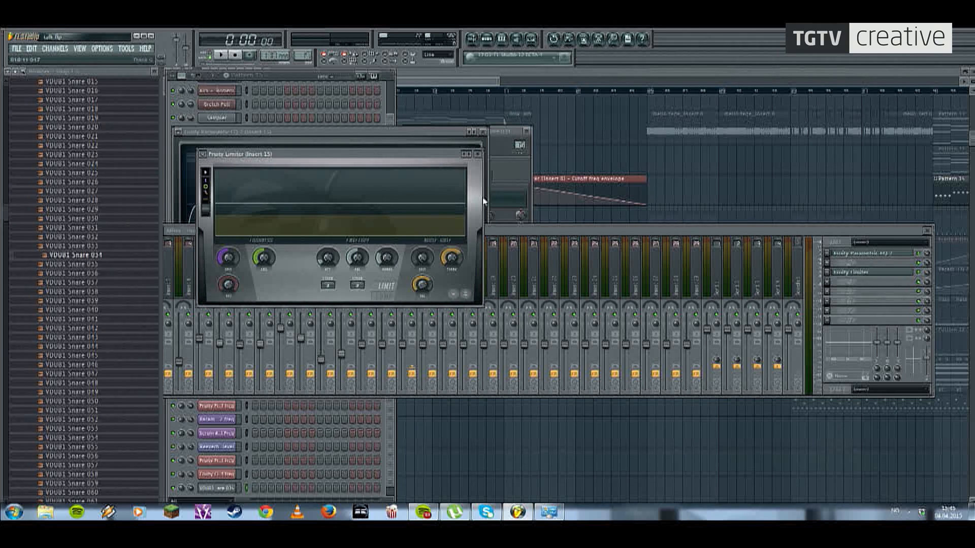
drag(422, 165, 418, 138)
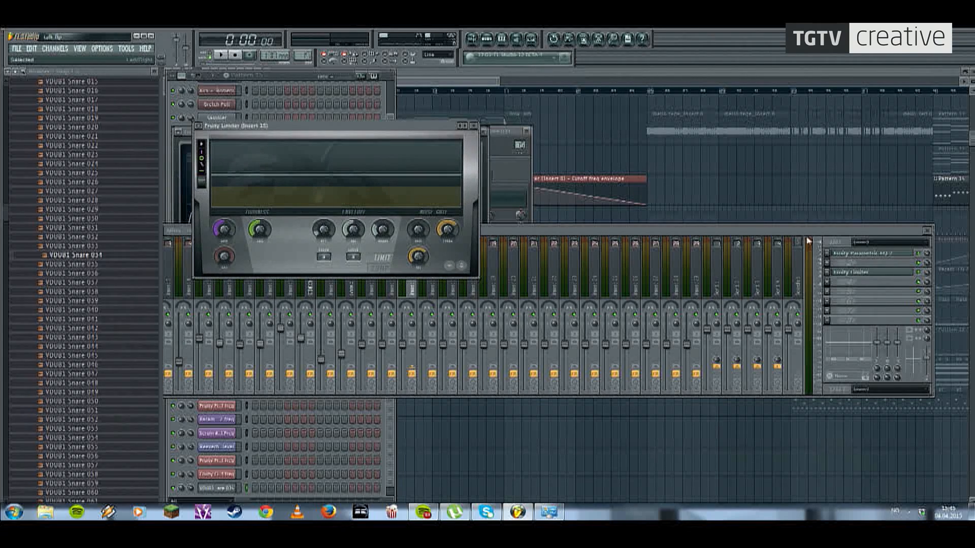
Step: Look through the effects available for Insert 15's empty second slot and close the list without choosing one
click(829, 263)
key(Escape)
click(833, 264)
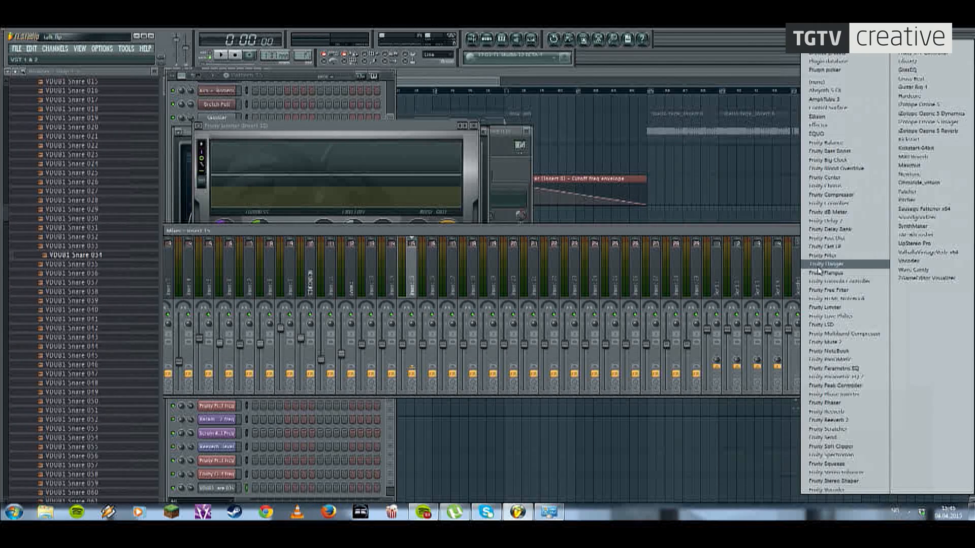
key(Escape)
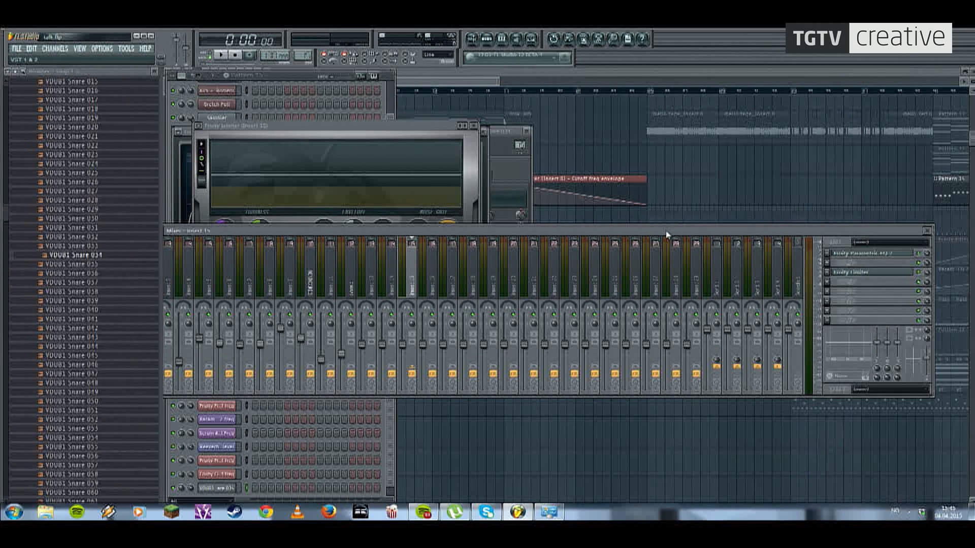
click(828, 264)
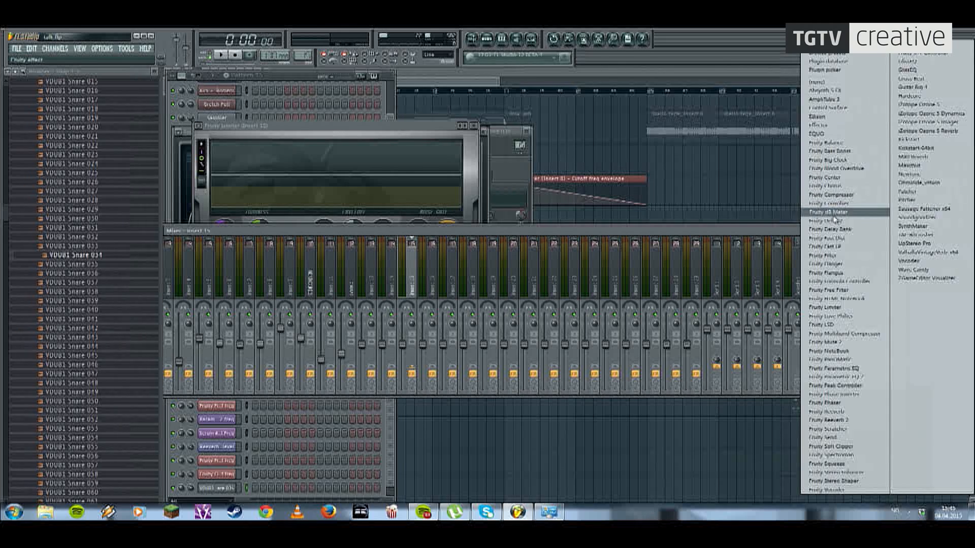
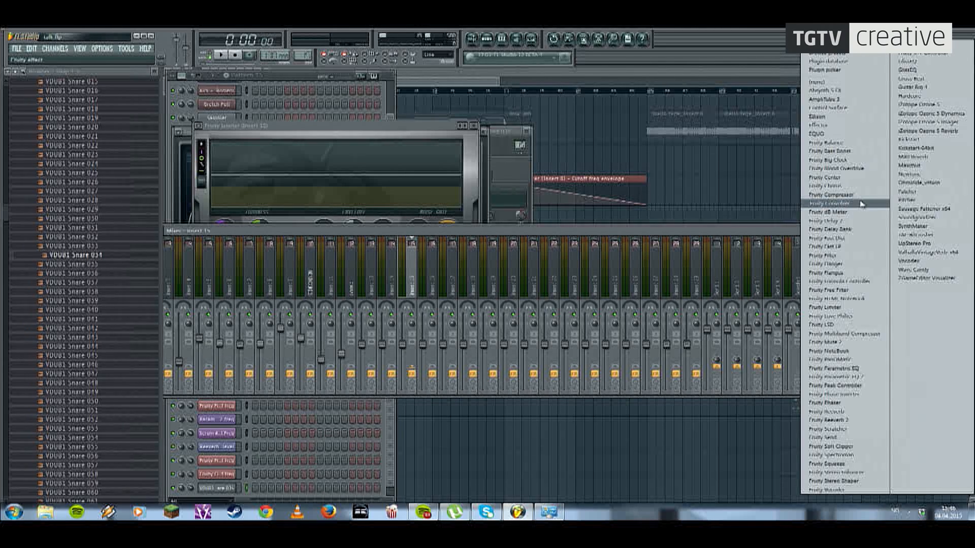
click(703, 232)
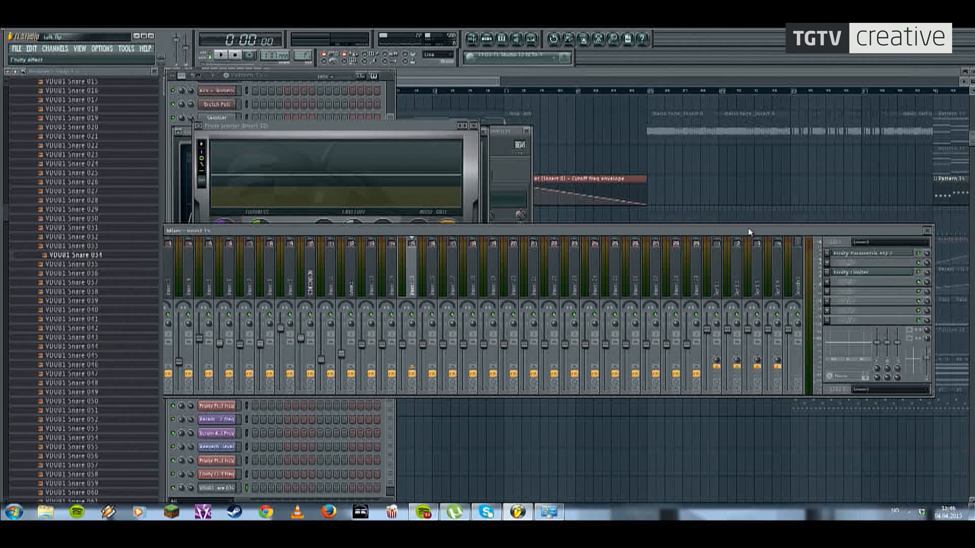
Step: Insert a new Serum channel above the existing Serum #3 channel and play a few notes with its default sound
click(485, 39)
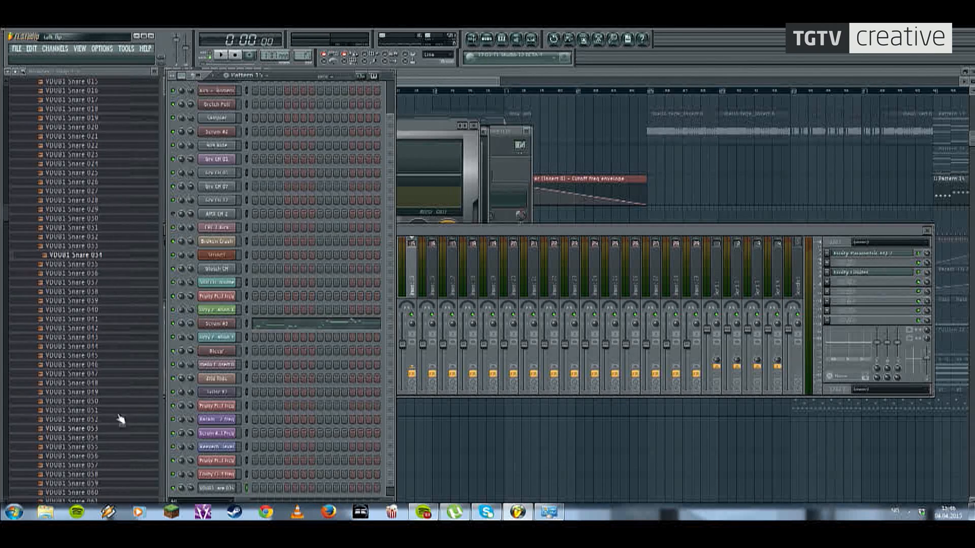
right_click(217, 325)
mouse_move(256, 411)
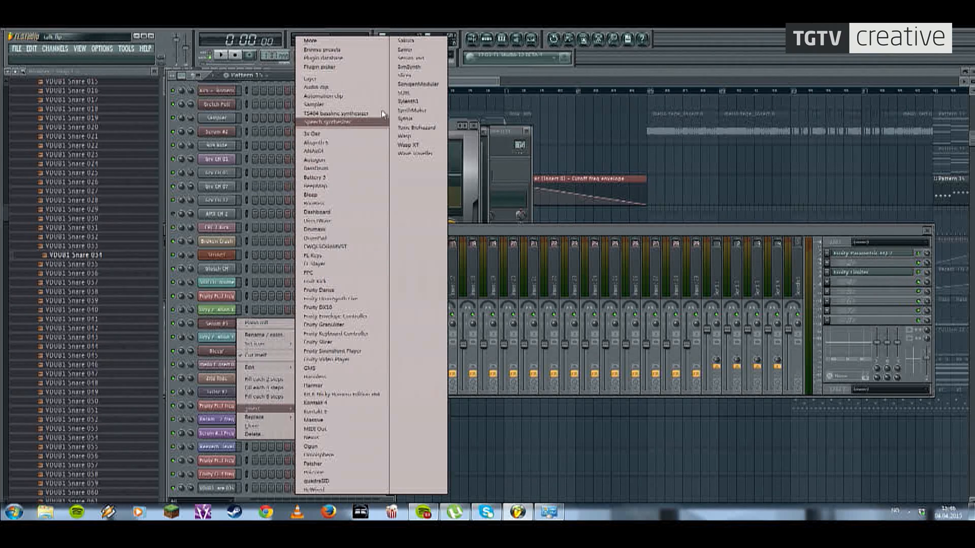
click(406, 58)
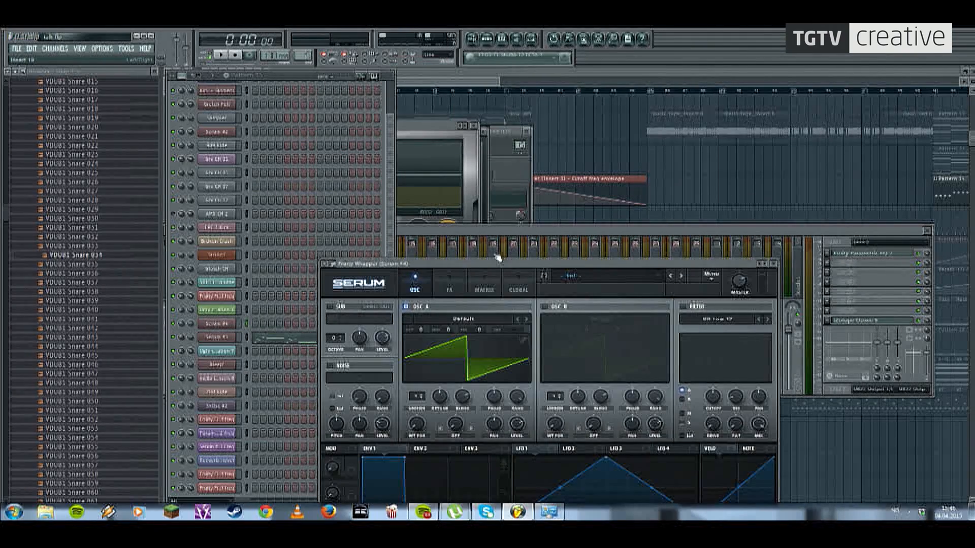
drag(495, 263, 381, 101)
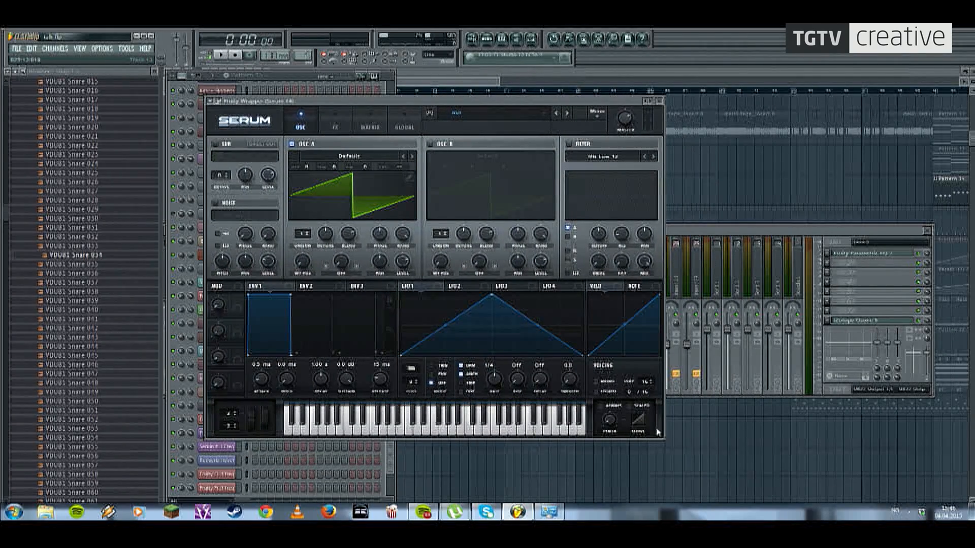
key(n)
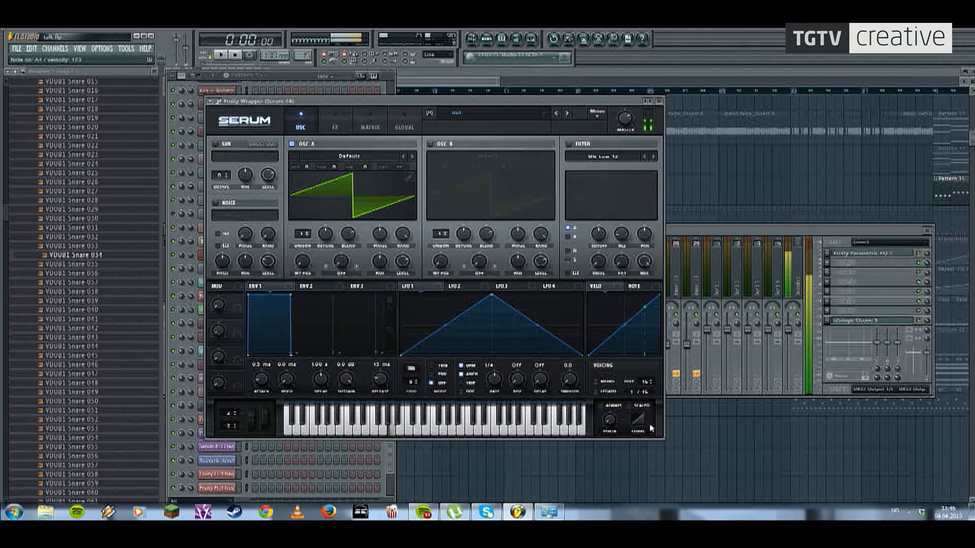
key(z)
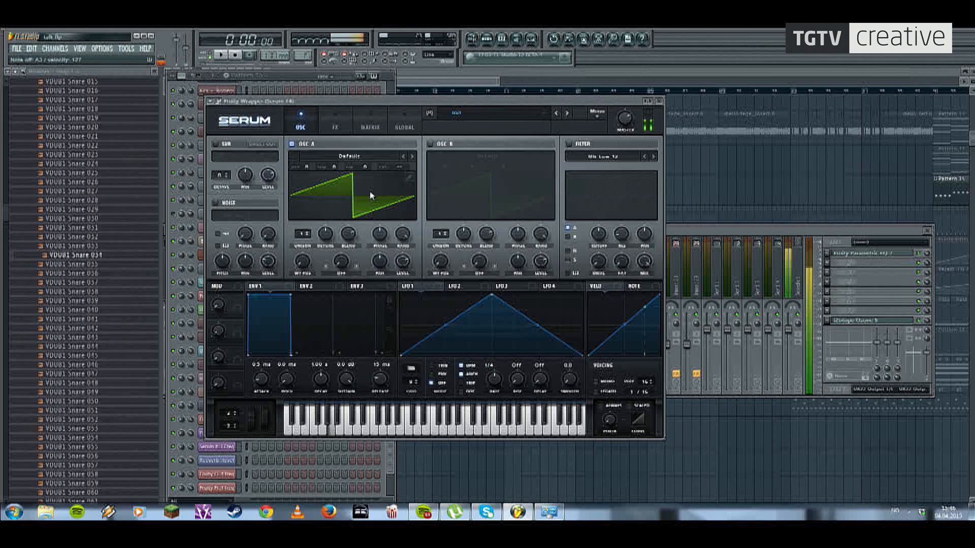
Step: Add a second frame to Serum's oscillator A wavetable, draw noise into three sections of the waveform, and close the wavetable editor
click(410, 178)
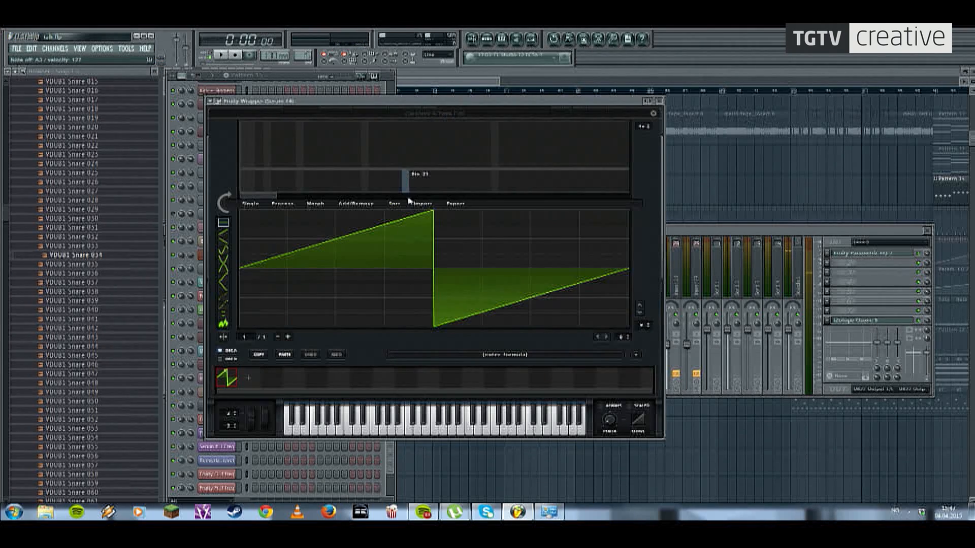
click(249, 378)
click(224, 323)
click(312, 289)
drag(311, 286, 313, 262)
drag(407, 307, 404, 226)
drag(548, 316, 537, 218)
click(653, 114)
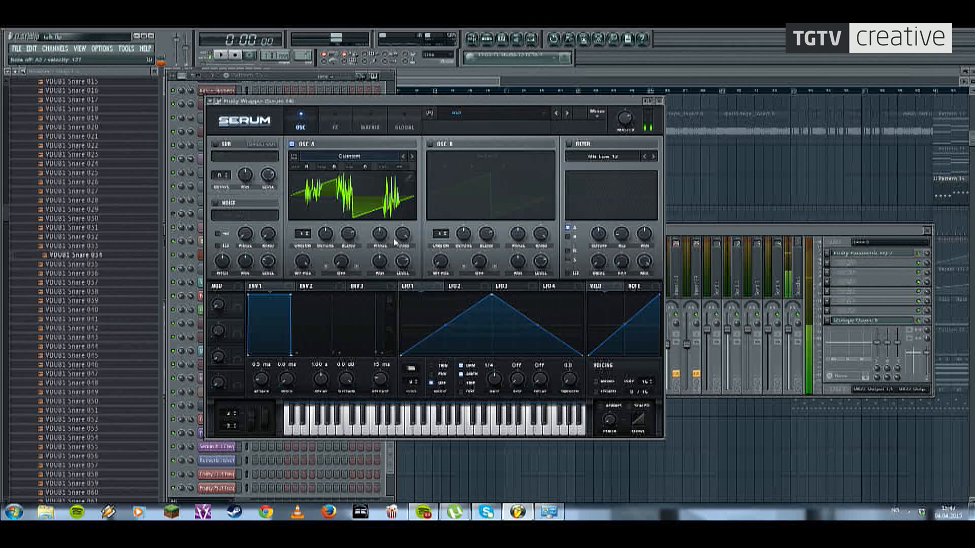
Step: Reopen oscillator A's wavetable, add a third frame, and draw noise into its first section and just past the middle
click(404, 169)
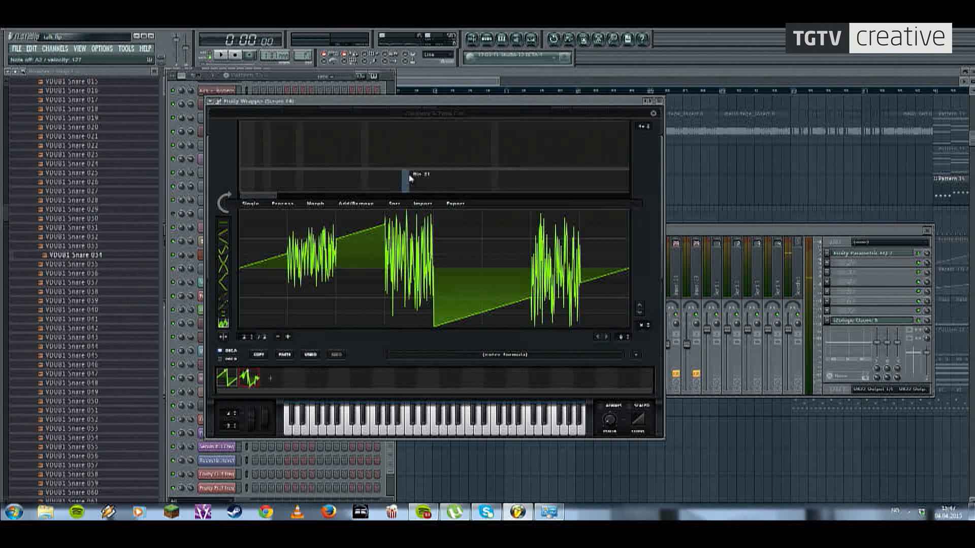
click(274, 380)
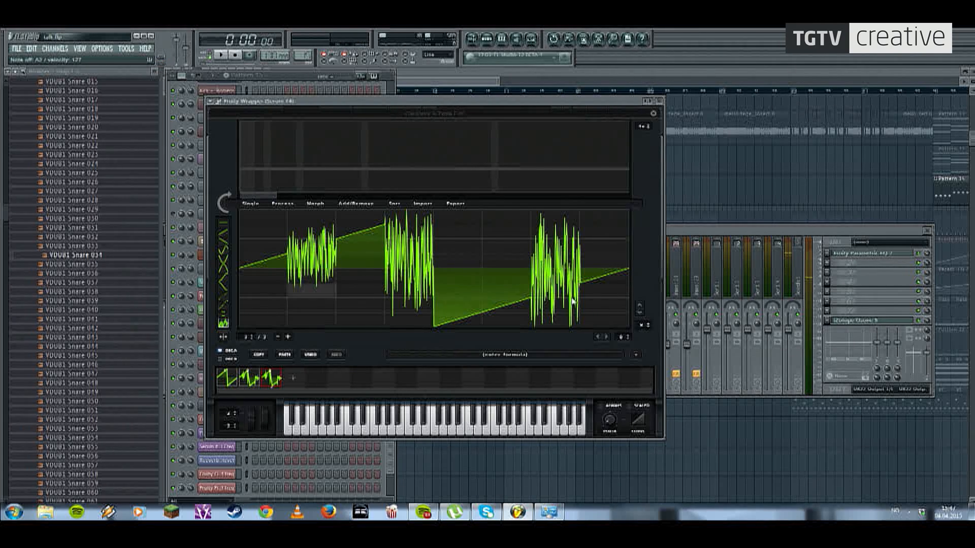
drag(457, 311, 460, 243)
drag(454, 141, 447, 191)
drag(285, 292, 280, 159)
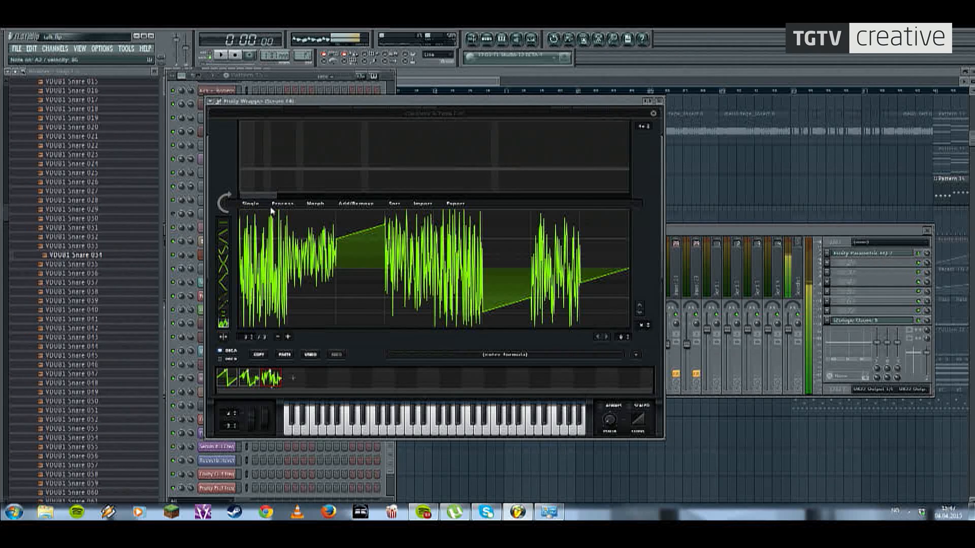
Step: Select the first frame of oscillator A's wavetable, blend the three frames with Morph - Crossfade, and close the wavetable editor
click(236, 381)
click(230, 378)
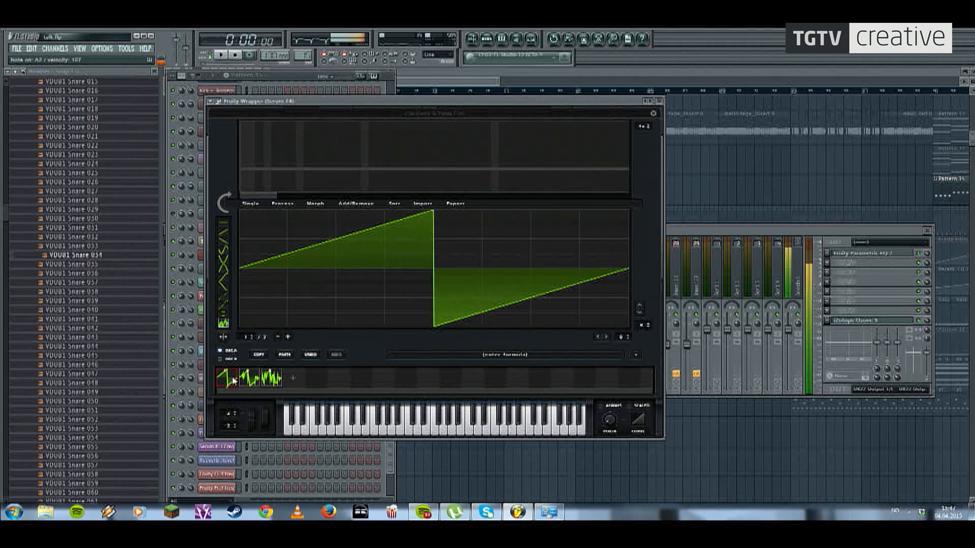
click(653, 114)
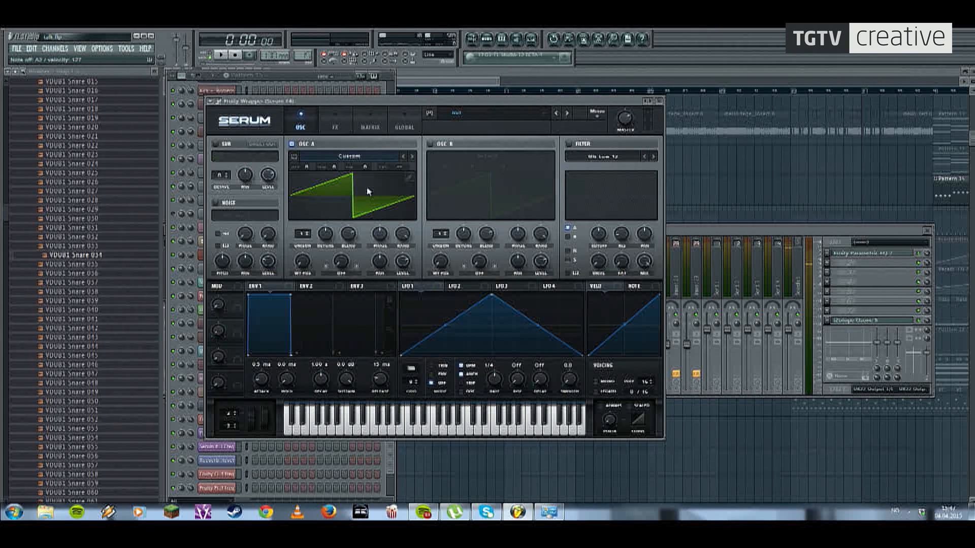
click(402, 180)
click(315, 204)
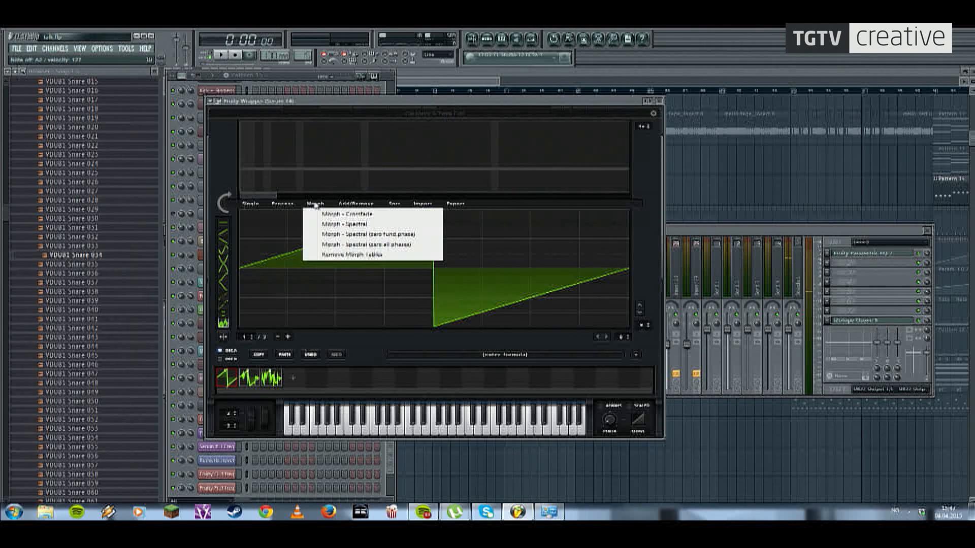
click(347, 214)
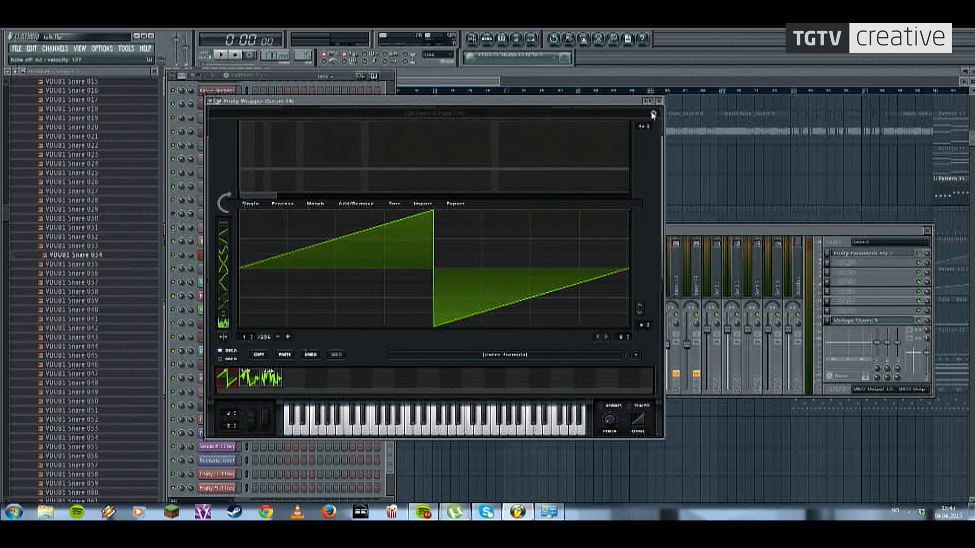
click(654, 113)
Step: Modulate oscillator A's wavetable position with LFO 1, shaped as a falling ramp and running at a 1/8 rate
mouse_move(302, 261)
mouse_down()
mouse_move(296, 232)
mouse_move(302, 264)
mouse_up()
drag(403, 286, 302, 264)
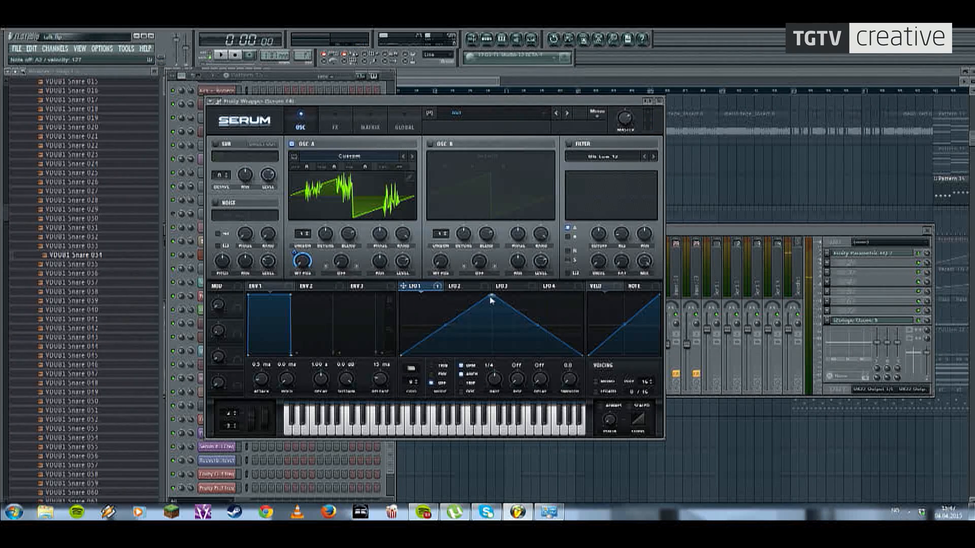
drag(491, 300, 366, 287)
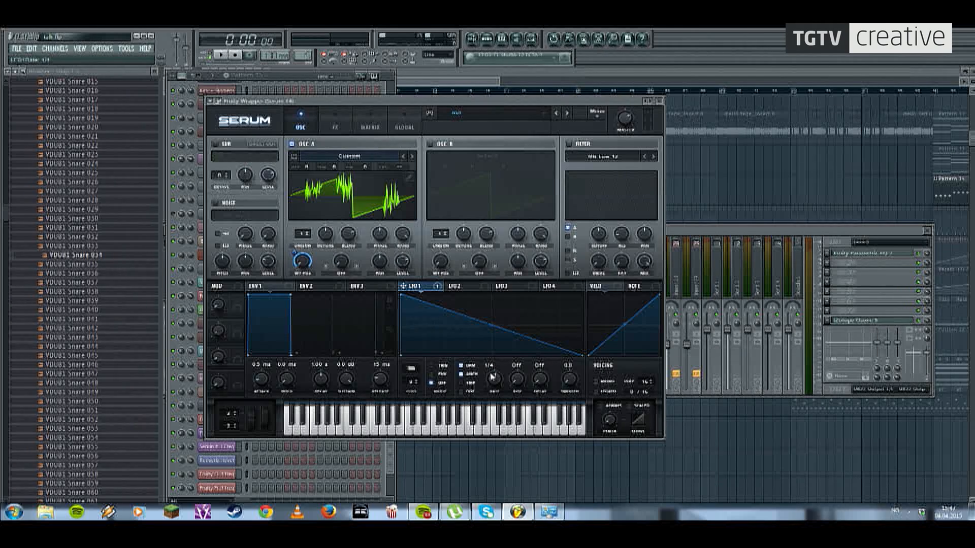
drag(491, 377, 491, 371)
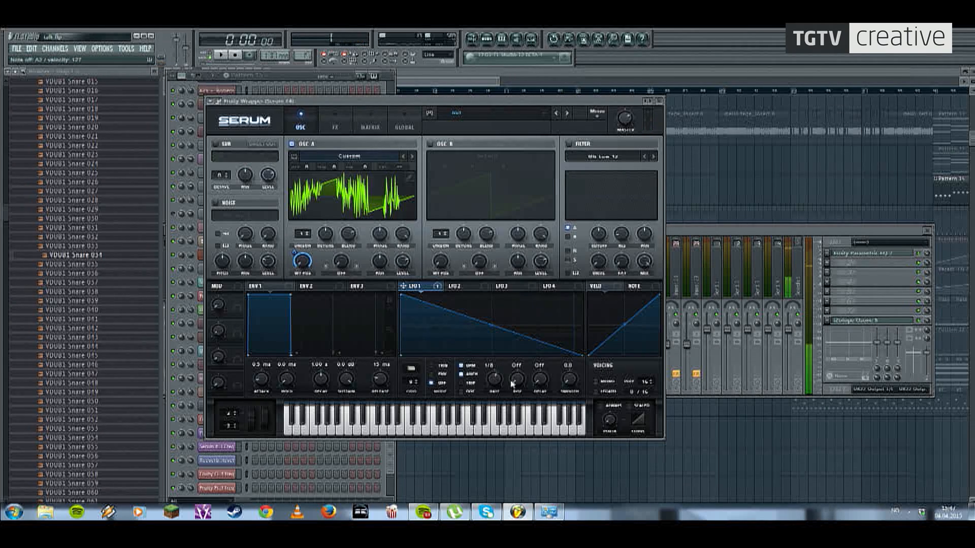
Step: Reshape LFO 1's ramp into three falling teeth by adding points about a quarter and halfway across
drag(491, 325, 447, 365)
double_click(446, 318)
double_click(446, 299)
drag(446, 299, 446, 292)
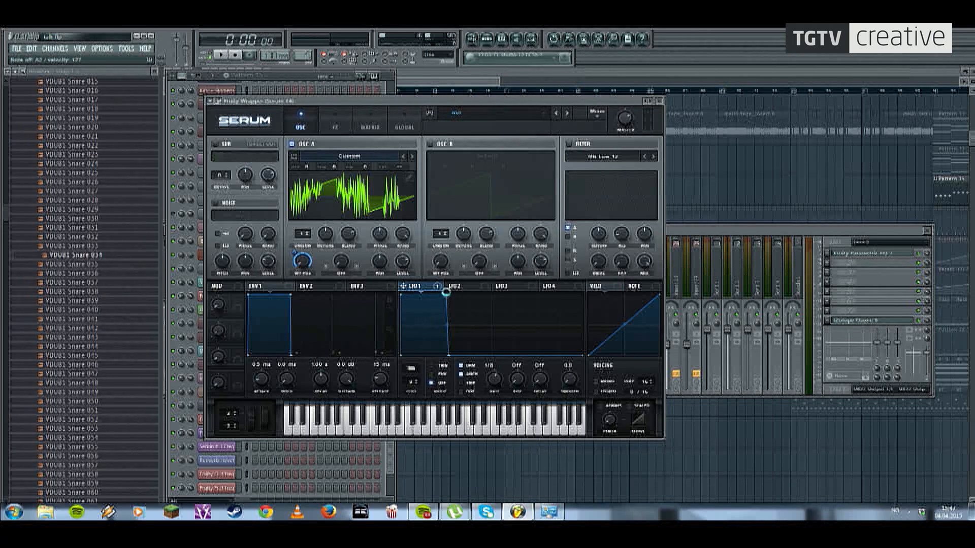
mouse_move(447, 356)
mouse_down()
mouse_move(445, 286)
mouse_move(446, 355)
mouse_up()
drag(446, 294, 487, 362)
double_click(489, 308)
double_click(485, 327)
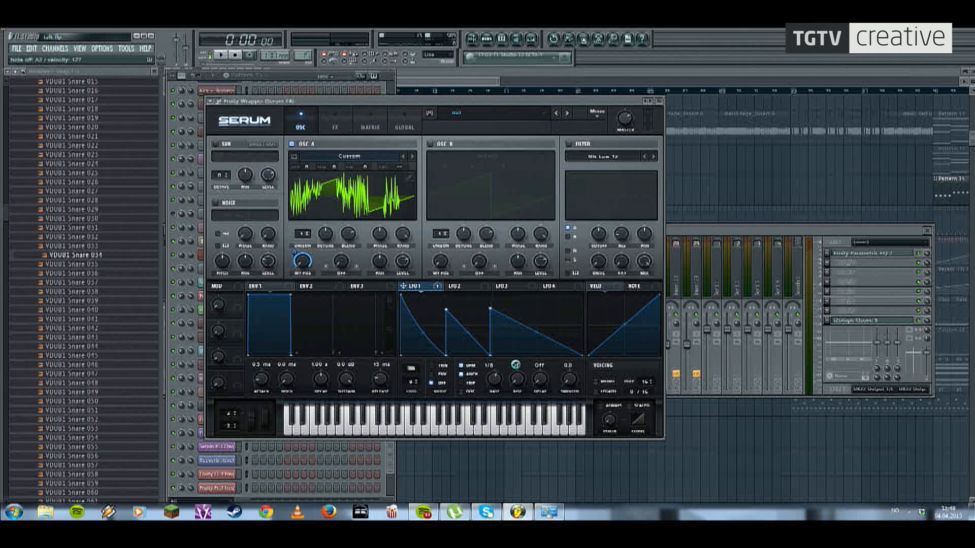
Step: Add two more falling teeth to LFO 1's second half, starting about five eighths and three quarters across
double_click(518, 322)
drag(517, 322, 518, 355)
double_click(519, 306)
mouse_move(519, 306)
mouse_down()
mouse_move(516, 315)
mouse_move(514, 296)
mouse_up()
double_click(542, 337)
drag(541, 337, 540, 361)
double_click(534, 307)
mouse_move(533, 307)
mouse_down()
mouse_move(537, 356)
mouse_move(538, 302)
mouse_up()
double_click(537, 355)
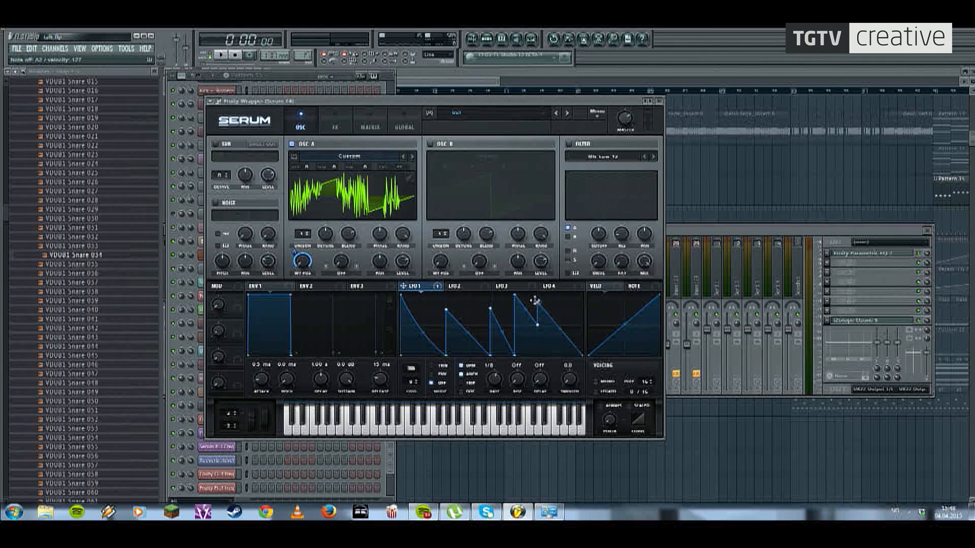
Step: Set LFO 1's rate to 1/2 and bend its straight falling segments into concave curves
drag(495, 380, 495, 384)
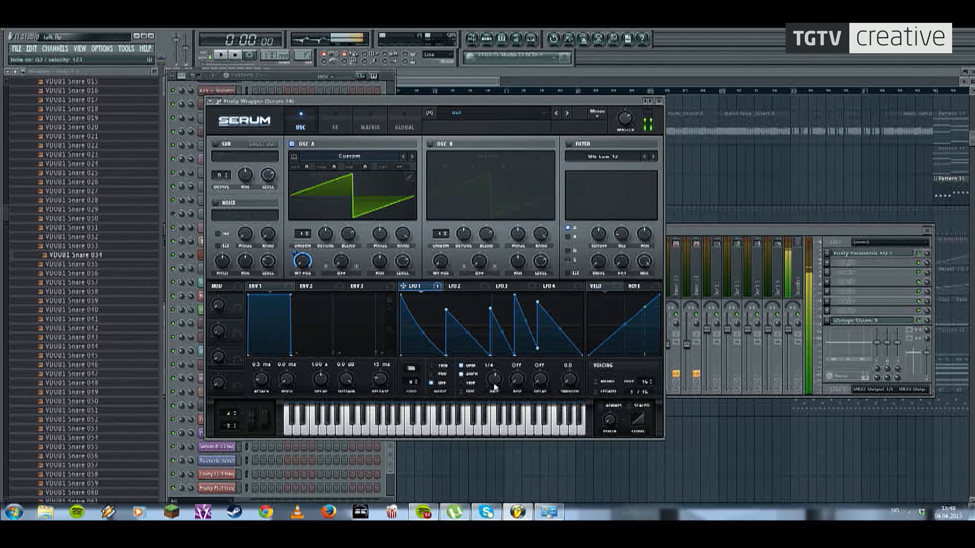
drag(496, 388, 498, 397)
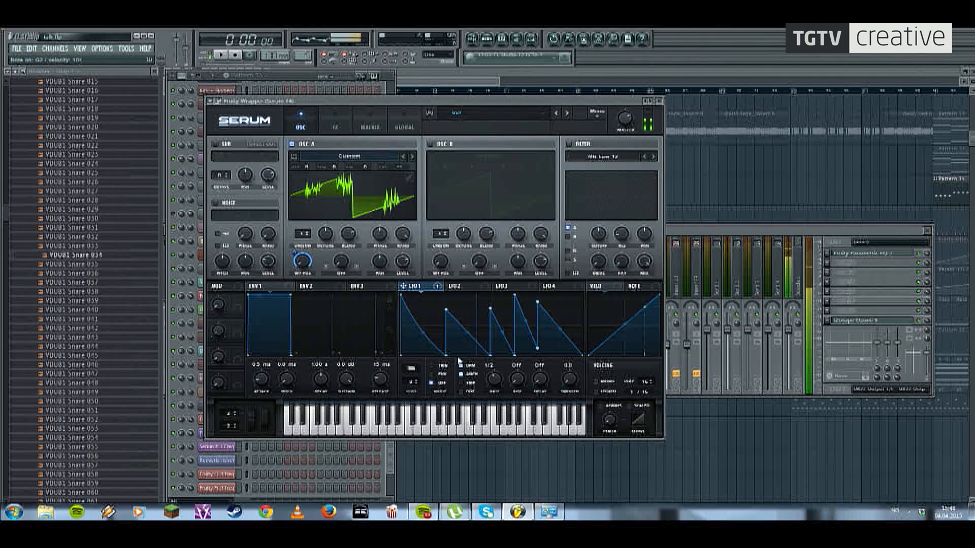
drag(423, 328, 467, 343)
drag(529, 322, 561, 334)
Step: Enable the filter with its cutoff modulated by LFO 1, and adjust oscillator A's warp amount while playing notes
click(570, 145)
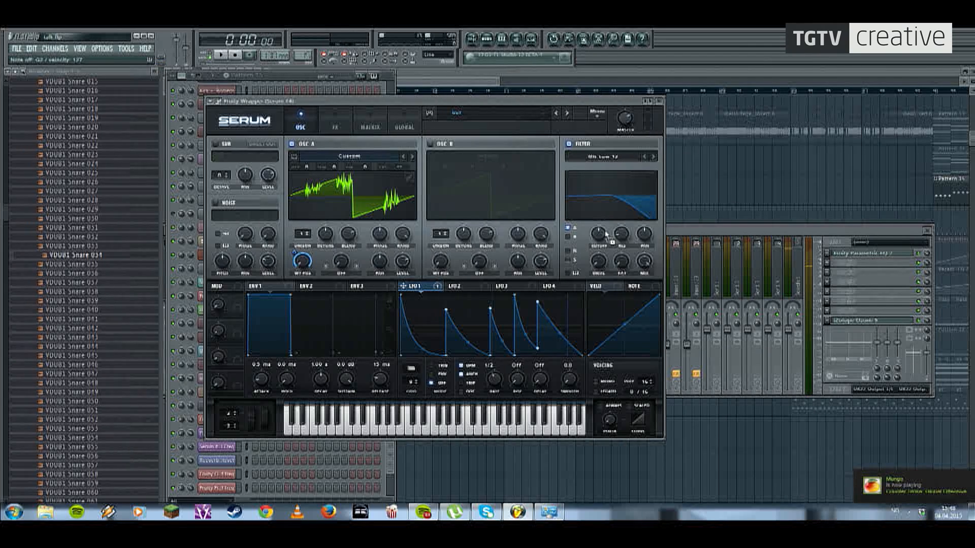
drag(607, 235, 599, 234)
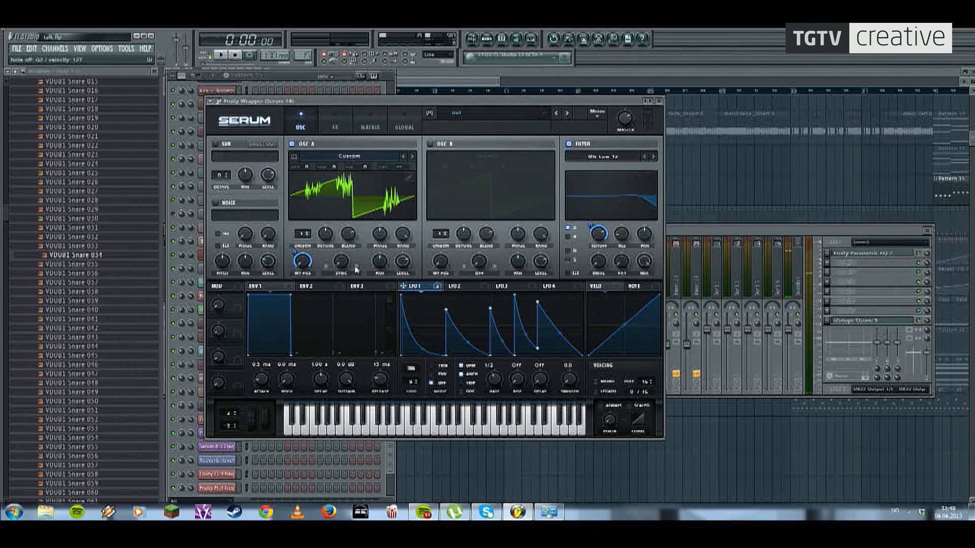
drag(343, 263, 337, 229)
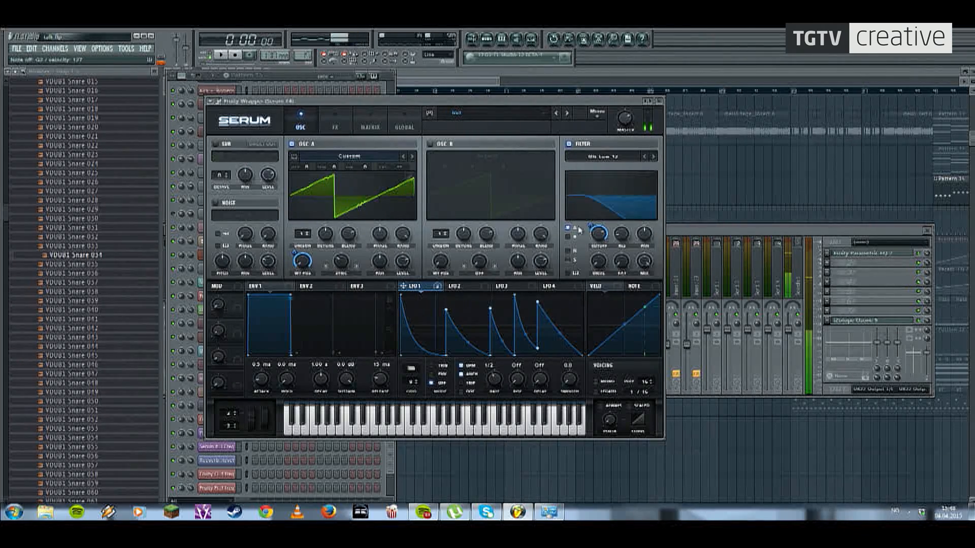
drag(342, 260, 343, 259)
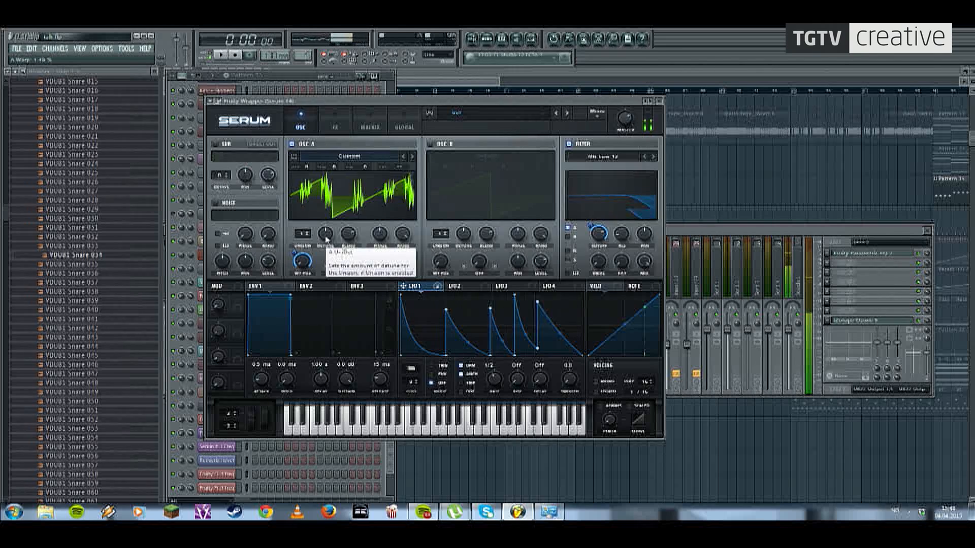
Step: Raise oscillator A's unison to 10 voices and narrow the unison detune to a small spread
drag(325, 235, 325, 229)
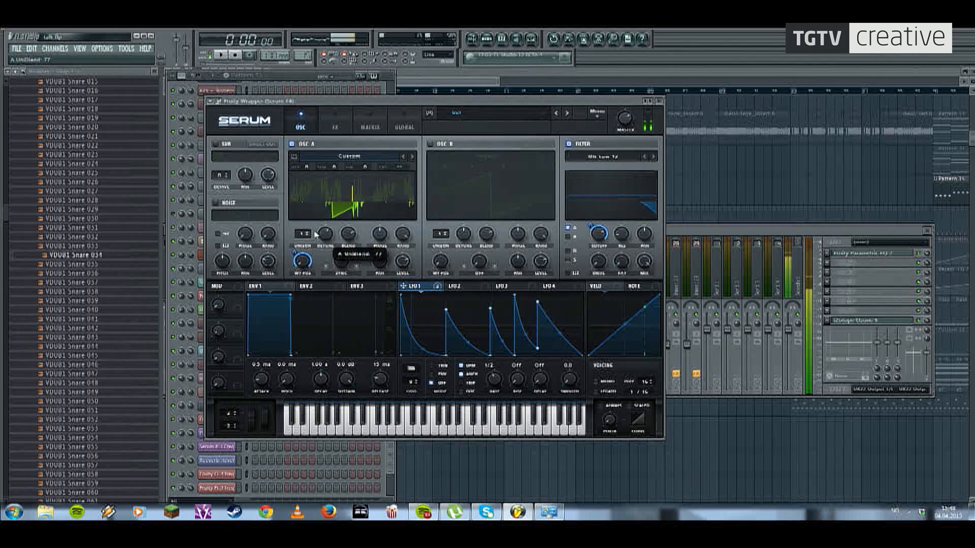
click(309, 233)
click(308, 233)
scroll(308, 233, up, 7)
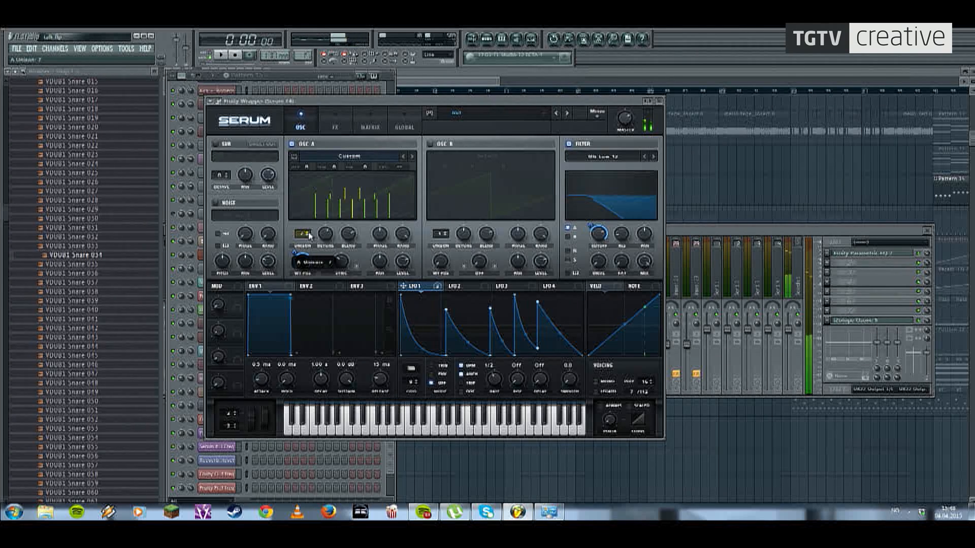
drag(326, 234, 315, 283)
drag(327, 236, 325, 222)
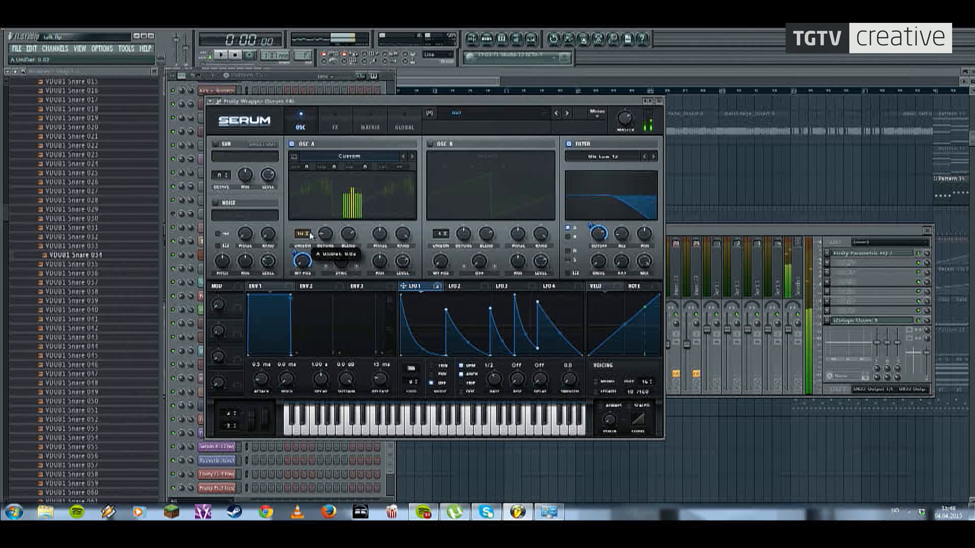
Step: Enable Serum's Distortion and Compressor effects, with multiband compression and an adjusted threshold, and close the plugin window
click(335, 128)
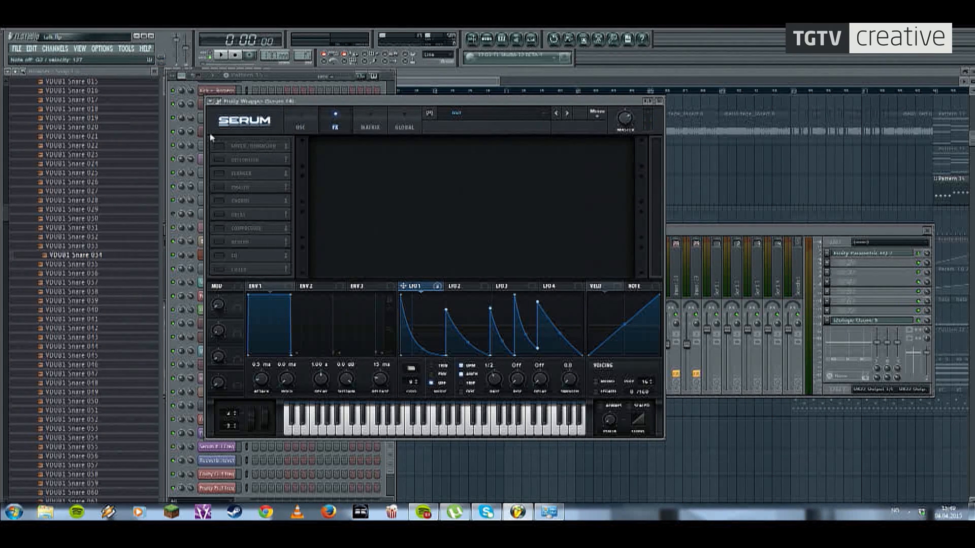
click(219, 160)
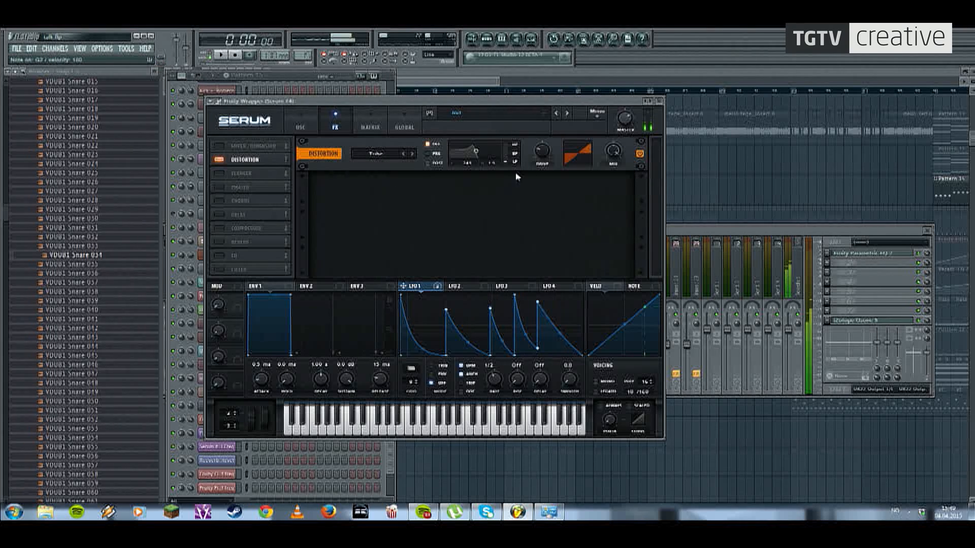
click(219, 228)
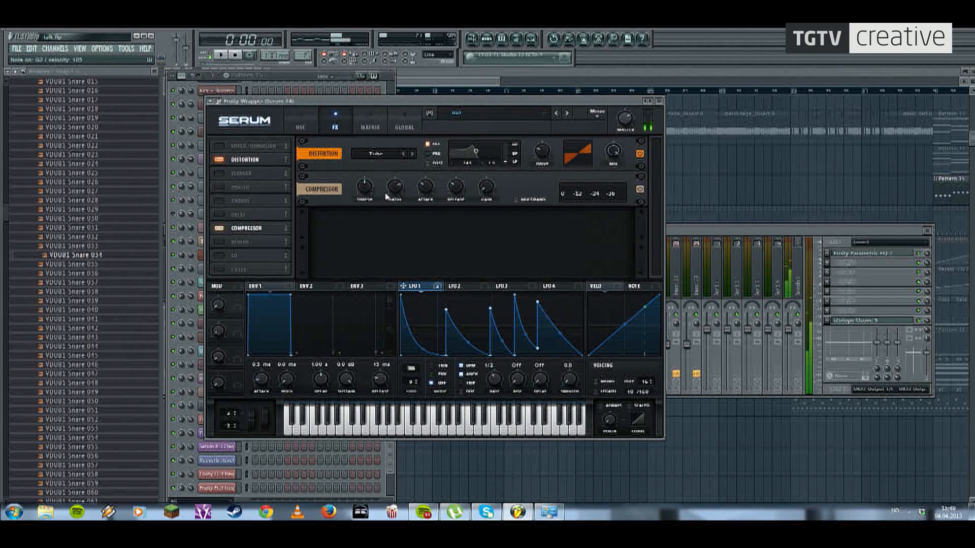
click(516, 200)
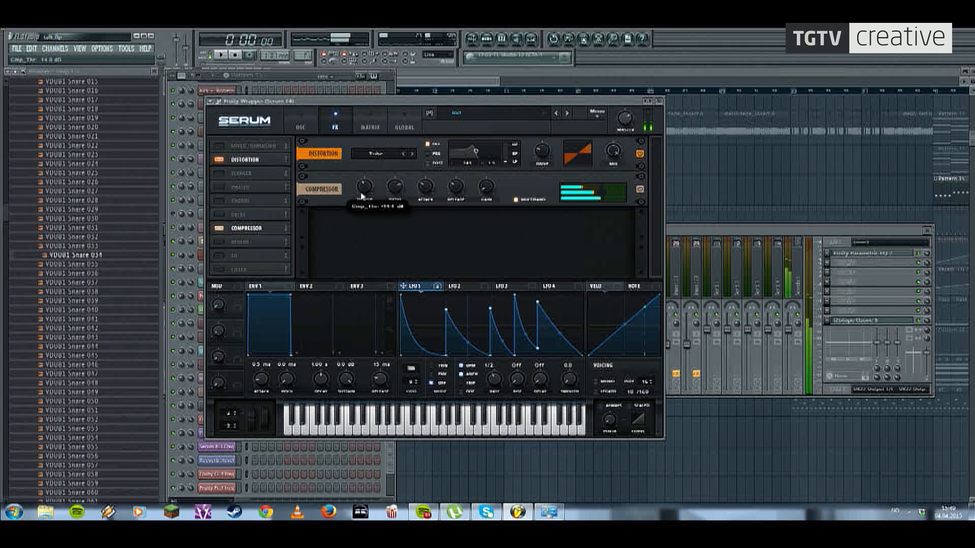
mouse_move(363, 198)
mouse_down()
mouse_move(364, 208)
mouse_move(364, 176)
mouse_move(364, 200)
mouse_up()
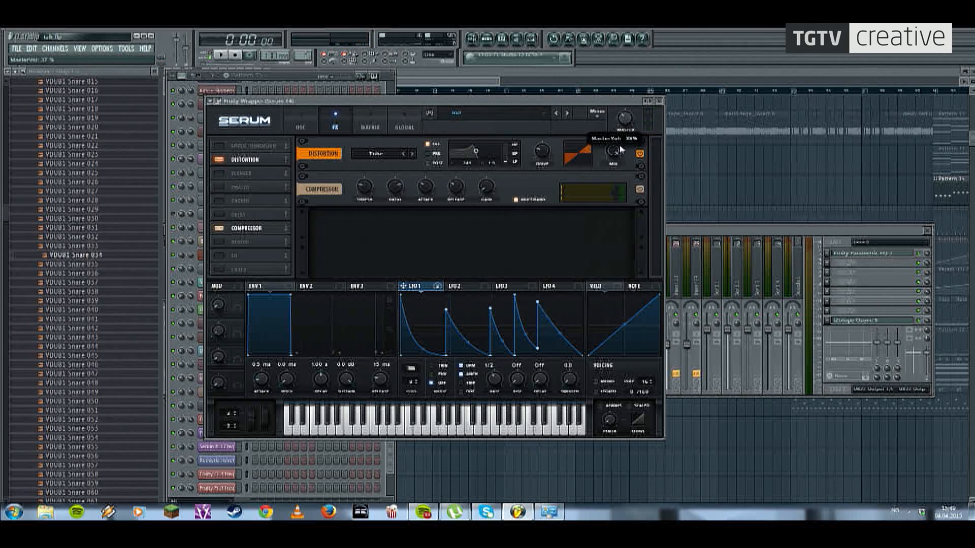
click(660, 101)
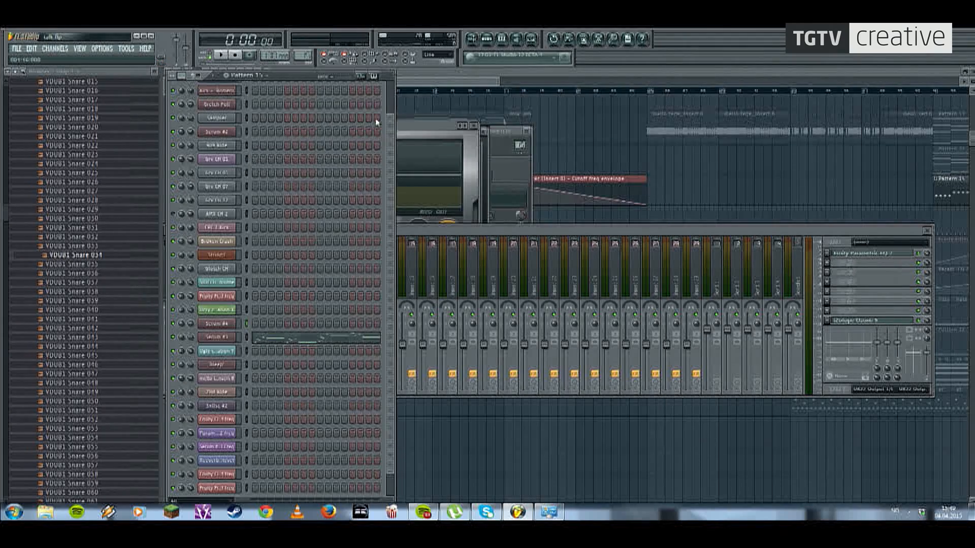
Step: Route the Serum #4 channel to mixer track Insert 26 and load Ohmicide into the track's second effect slot
drag(388, 361, 390, 387)
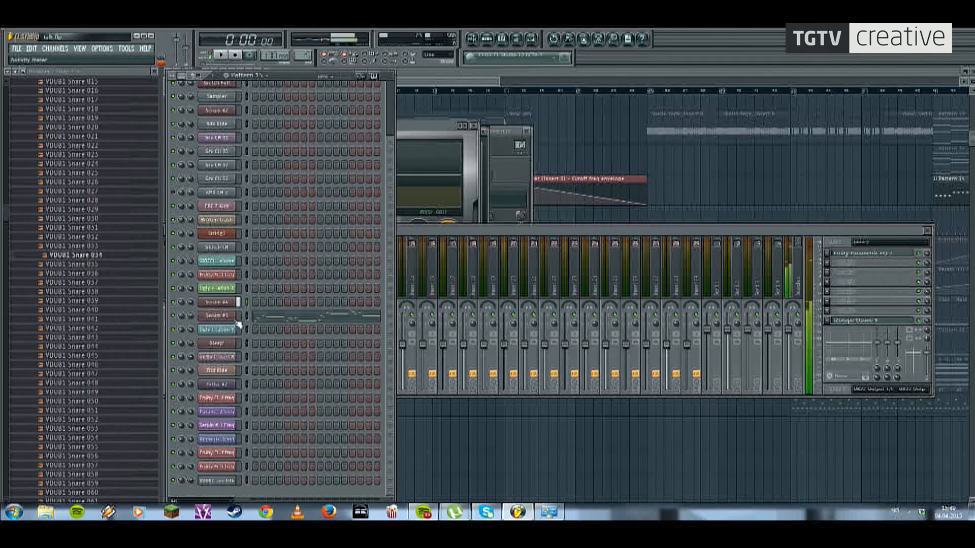
click(218, 301)
click(660, 101)
click(520, 146)
click(833, 264)
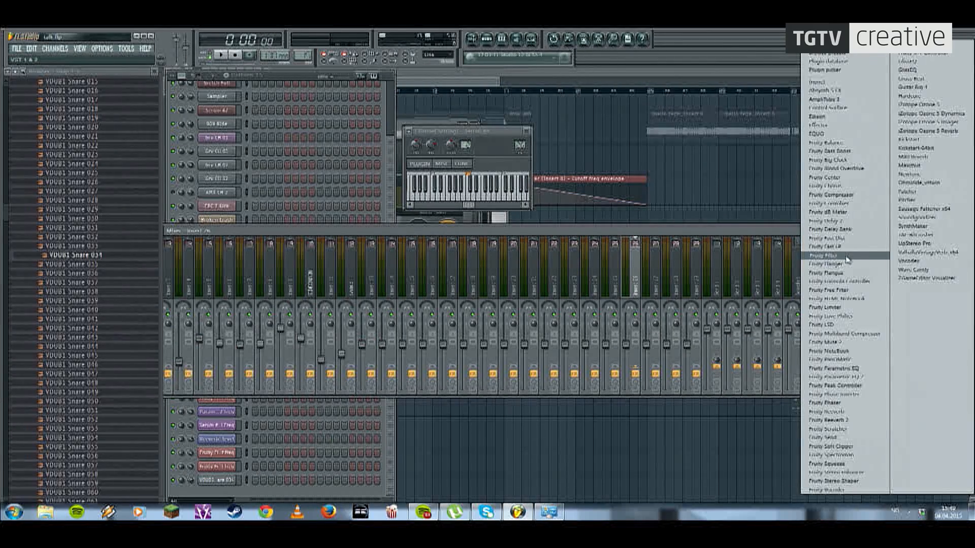
click(914, 186)
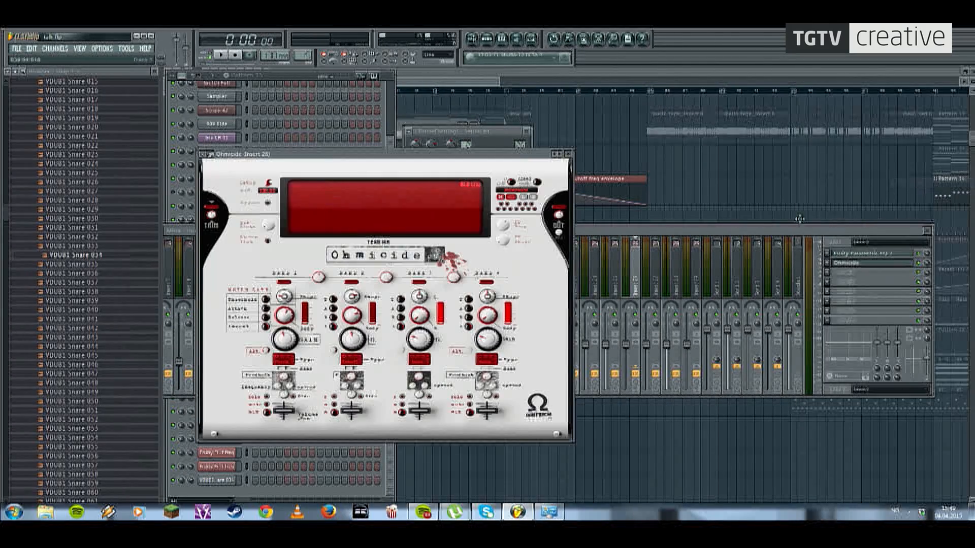
Step: Load Vocodex into Insert 26's third effect slot, move it ahead of Ohmicide, and open its window
click(832, 272)
click(921, 263)
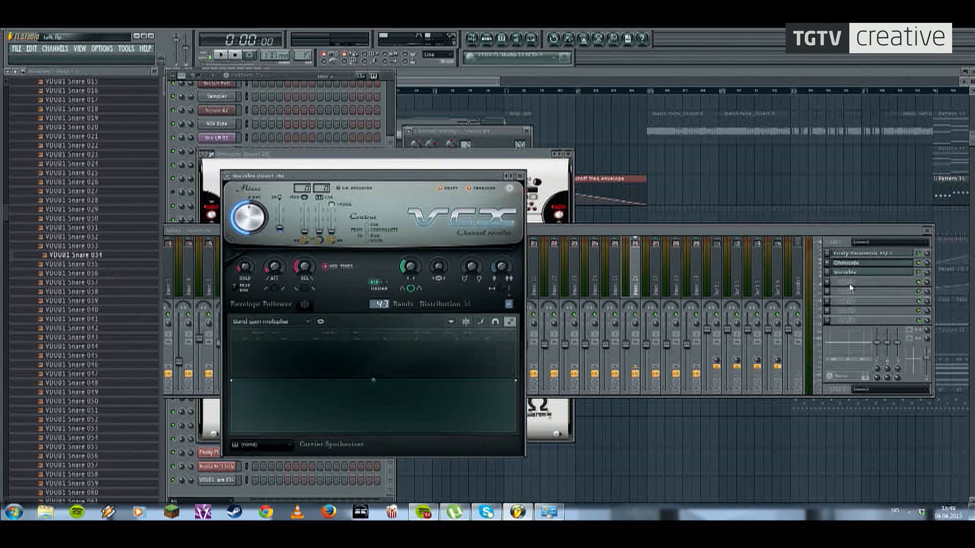
click(852, 265)
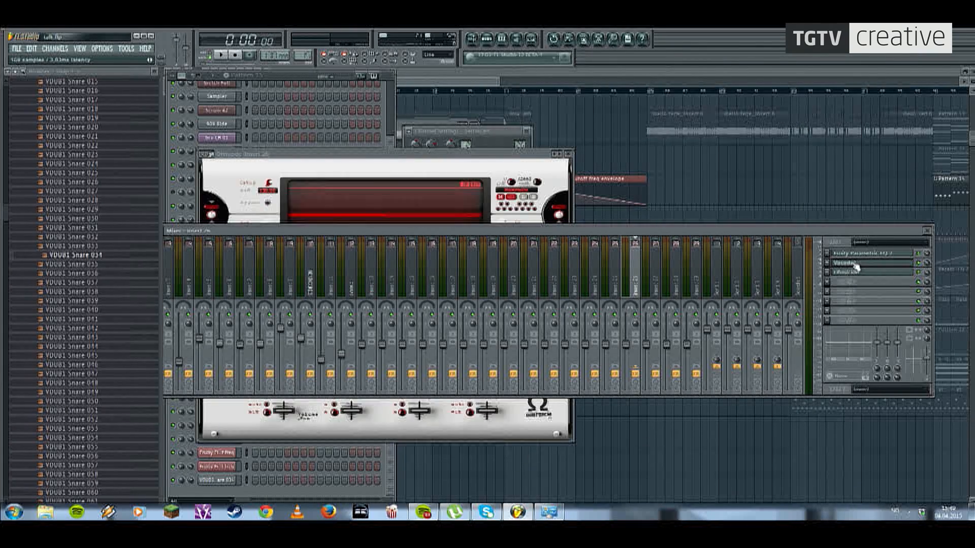
click(852, 265)
Step: Move the Vocodex window higher, raise its wet level, and set the band width to 400%
drag(382, 177, 352, 96)
drag(213, 131, 213, 86)
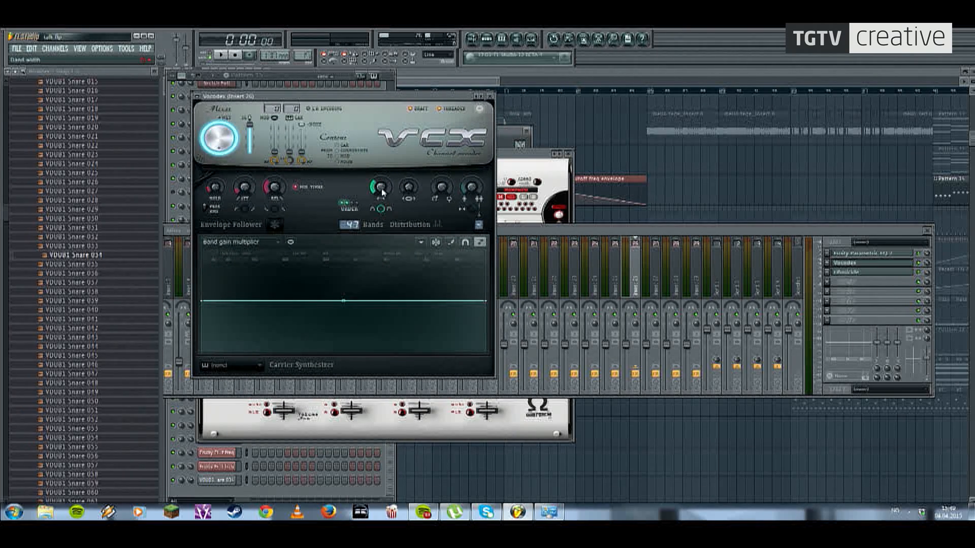
drag(383, 193, 383, 147)
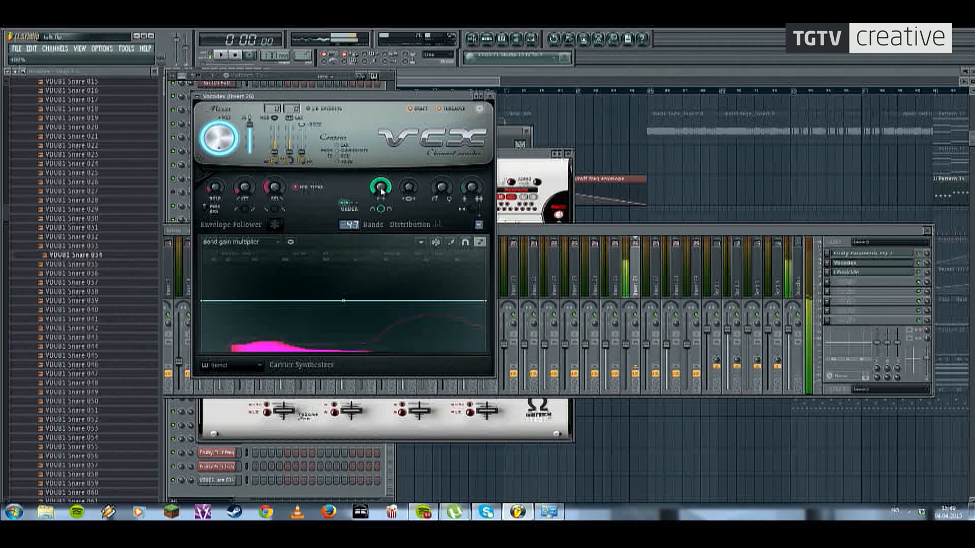
Step: Raise the gain of Ohmicide's second band while playing notes, and bring the channel rack to the front
click(878, 275)
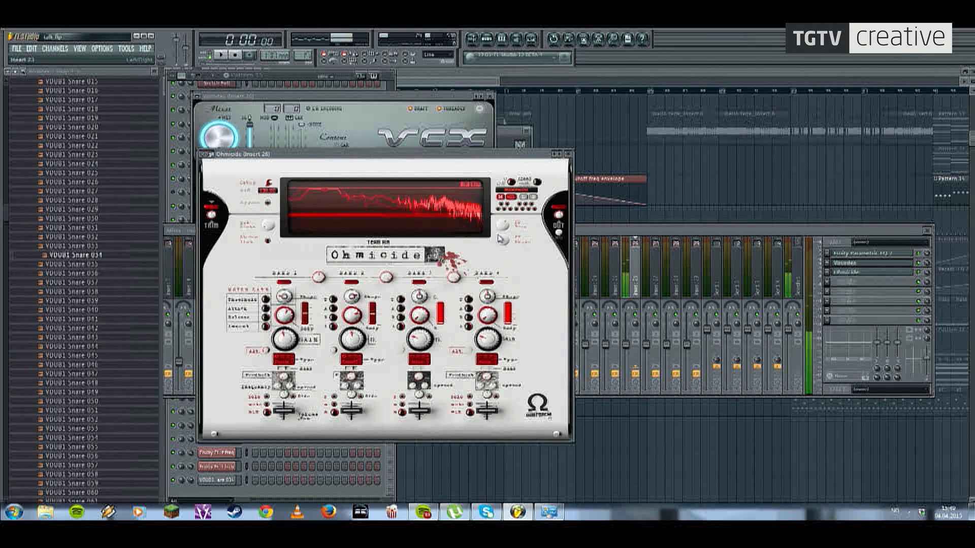
drag(344, 343, 344, 331)
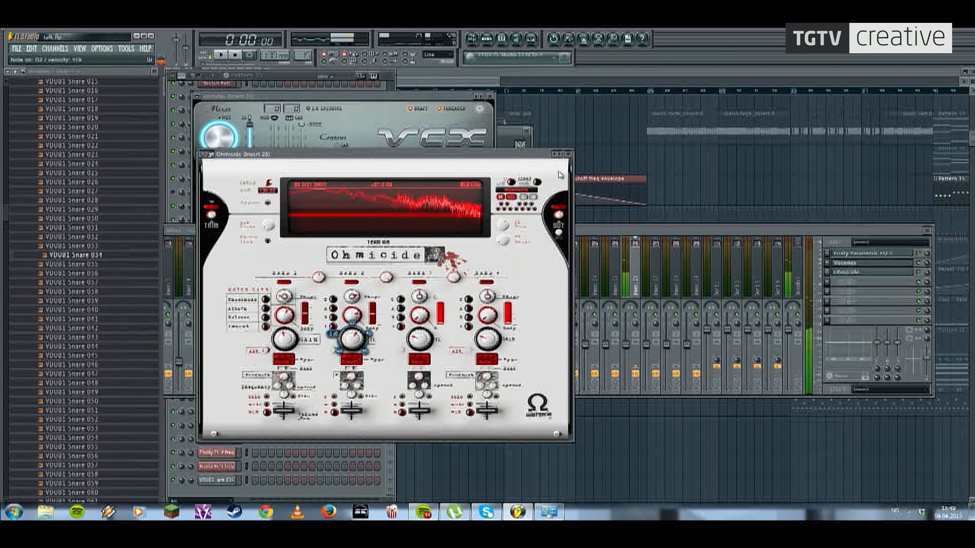
click(312, 82)
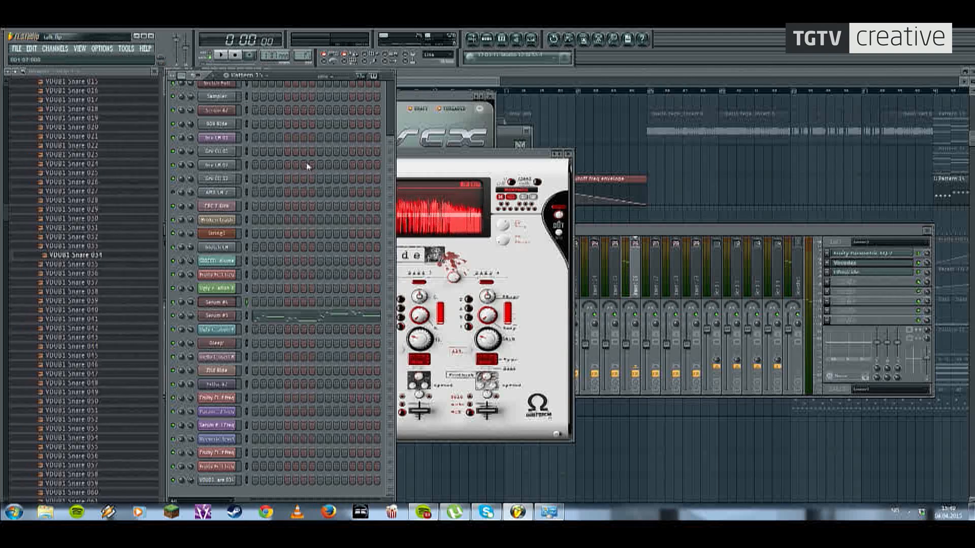
Step: Insert a Harmor channel above Serum #4 and load its Ugly cyborg preset
right_click(228, 305)
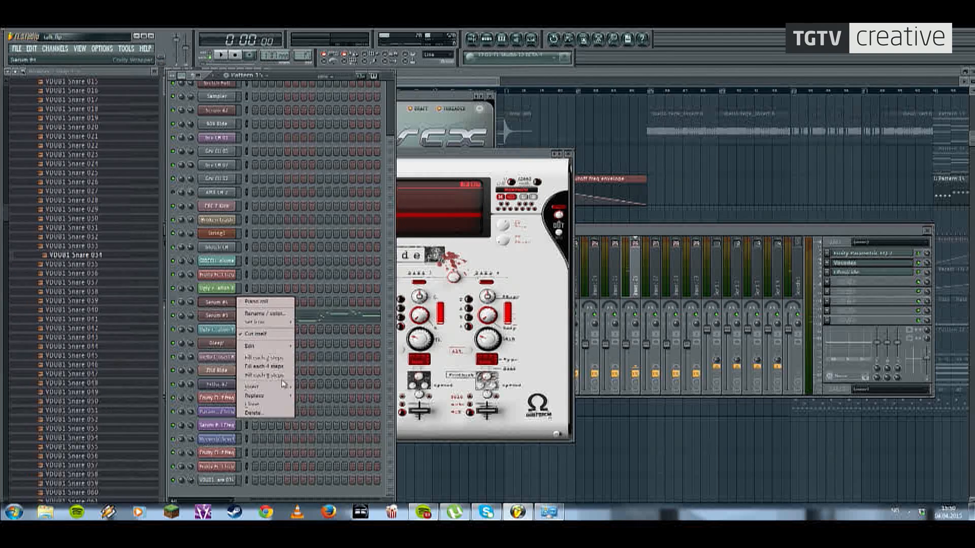
mouse_move(275, 385)
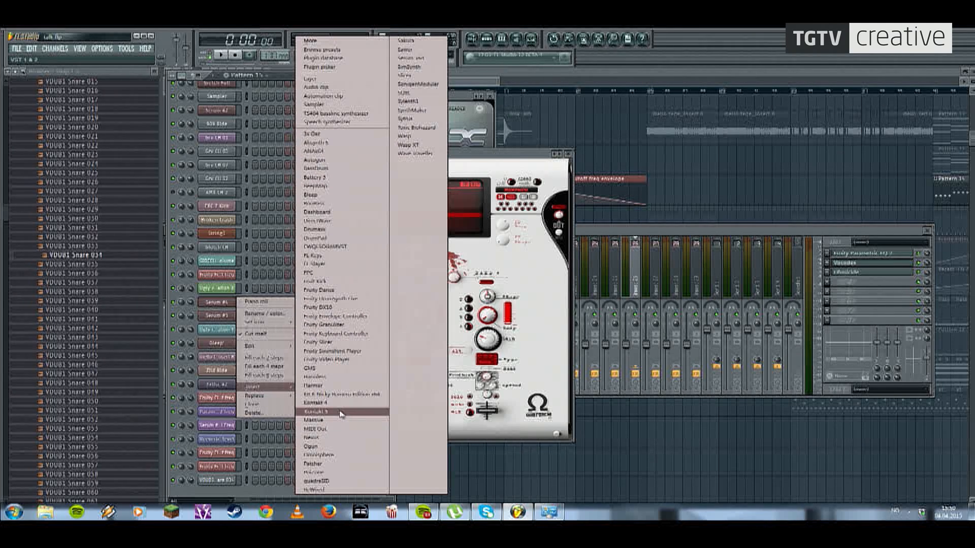
click(333, 387)
drag(527, 285, 486, 109)
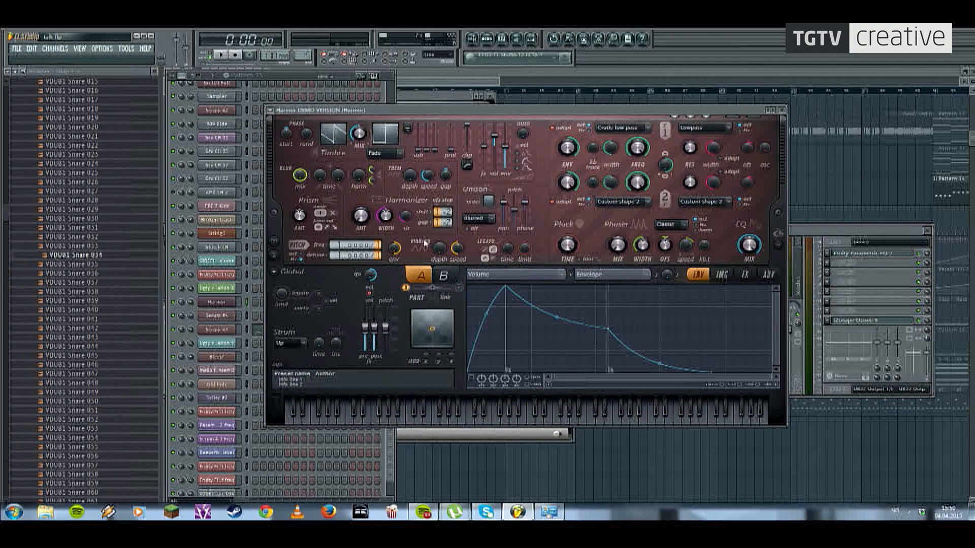
click(271, 113)
mouse_move(295, 134)
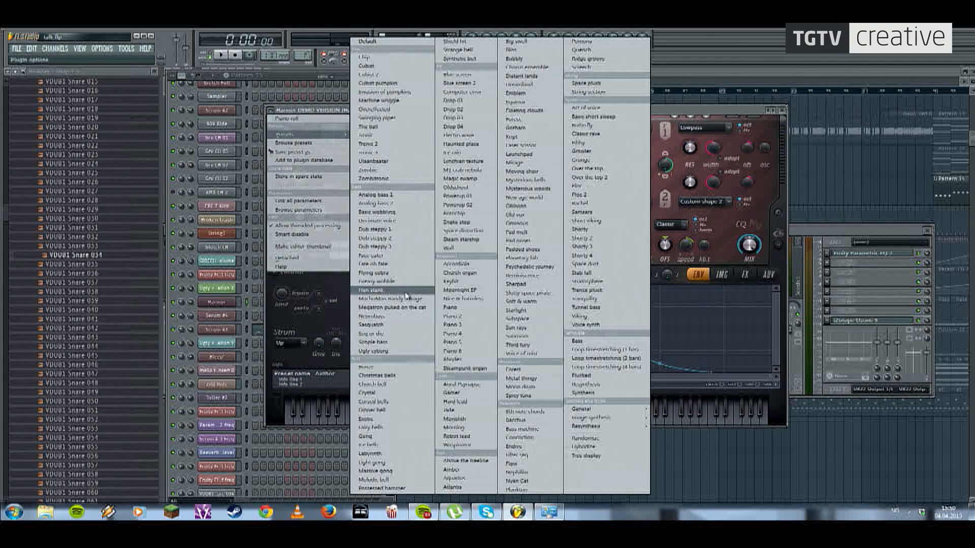
click(389, 352)
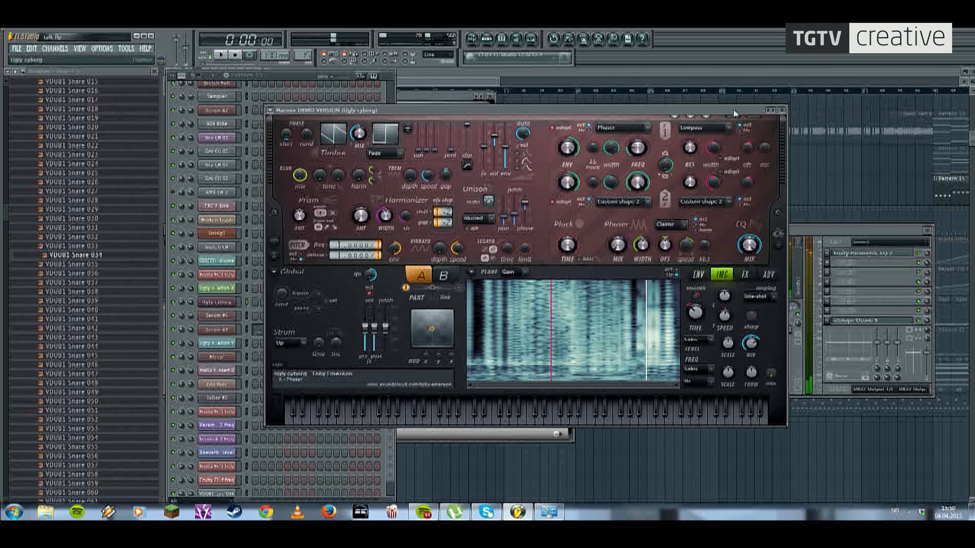
Step: Move the Harmor window aside and route the Ugly cyborg channel to mixer track Insert 26
drag(630, 108, 528, 237)
drag(398, 239, 604, 137)
drag(463, 137, 542, 153)
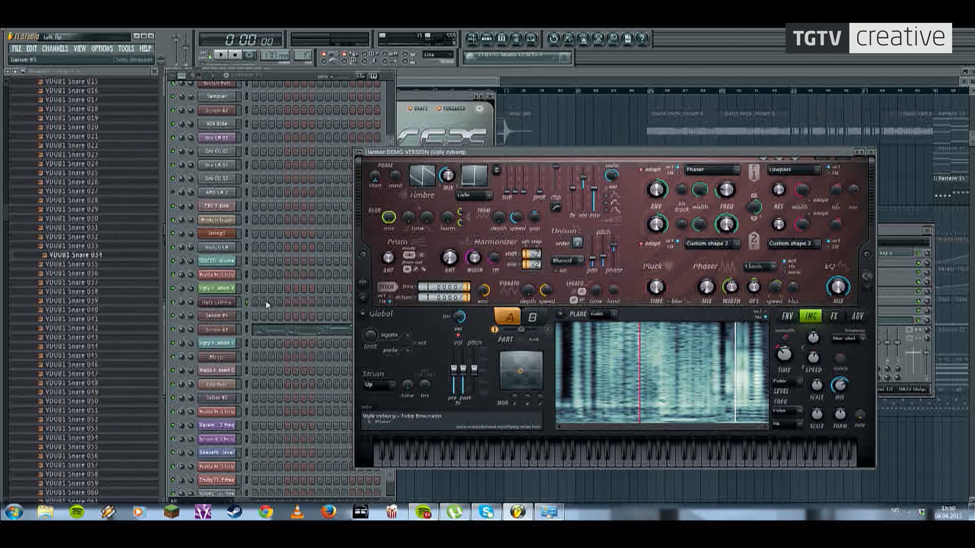
drag(392, 139, 391, 206)
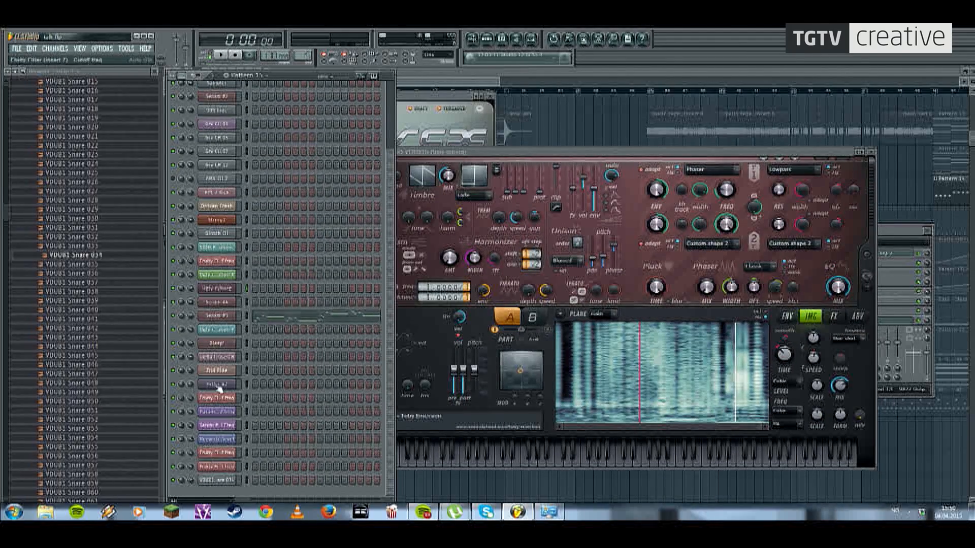
click(214, 293)
drag(493, 134, 369, 118)
drag(691, 152, 489, 272)
drag(398, 129, 397, 102)
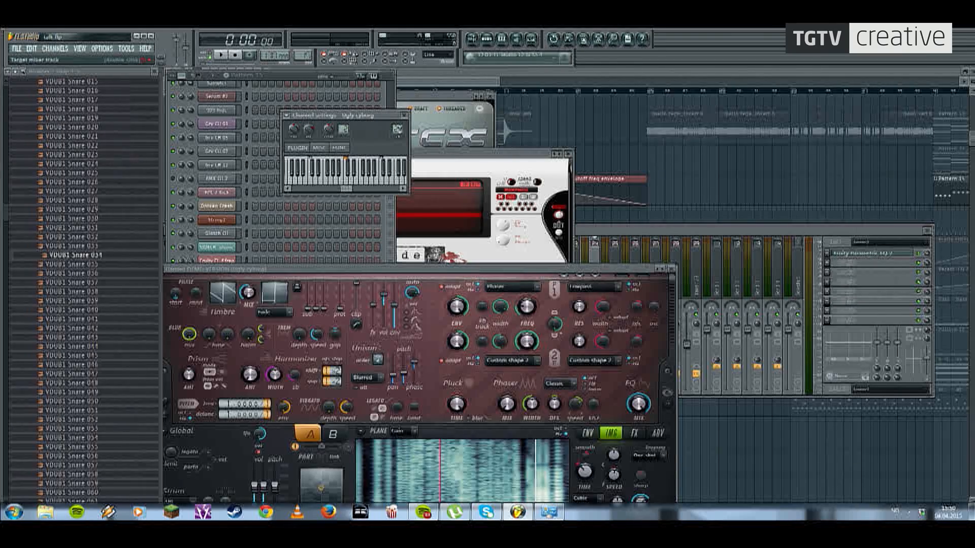
Step: Turn off Harmor's delay and reverb effects, and move the image playback start point close to the image's beginning
drag(473, 266, 502, 121)
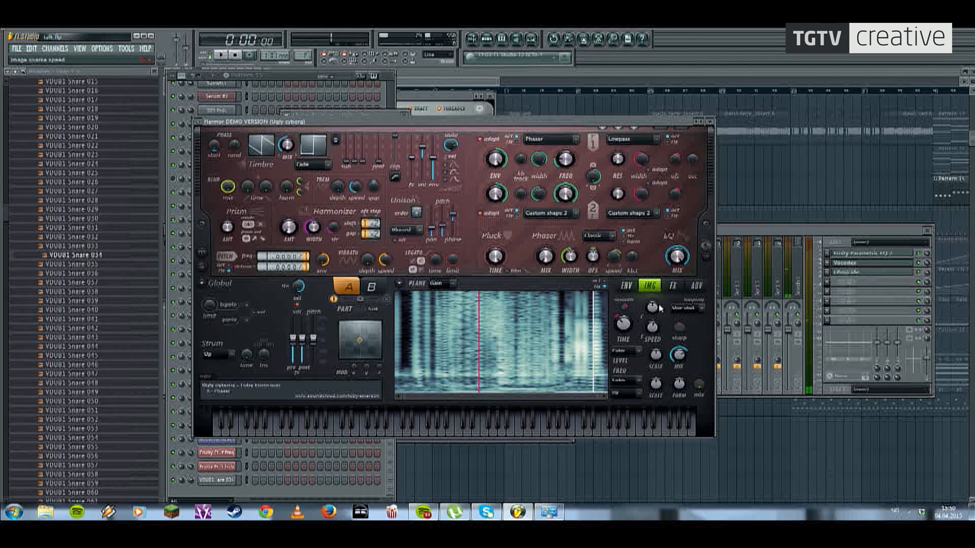
click(674, 287)
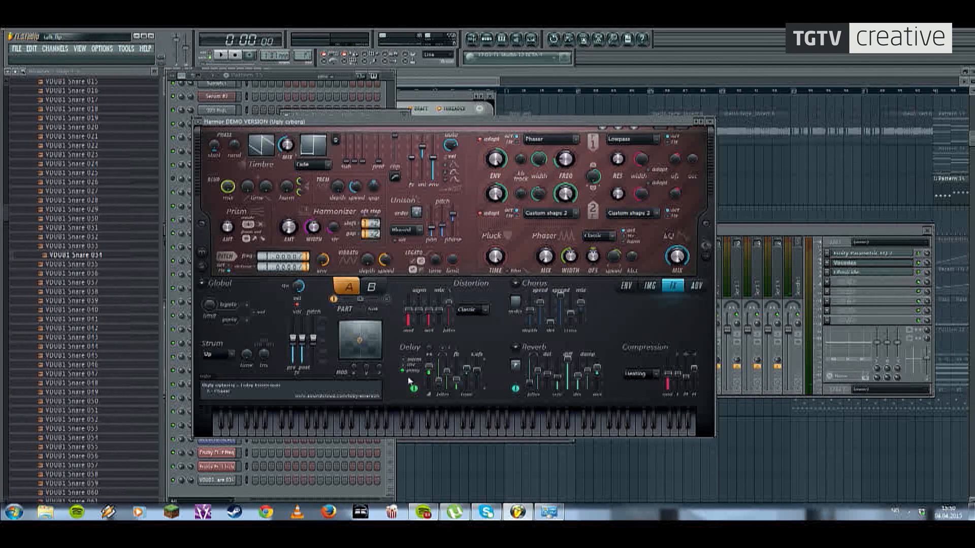
click(517, 389)
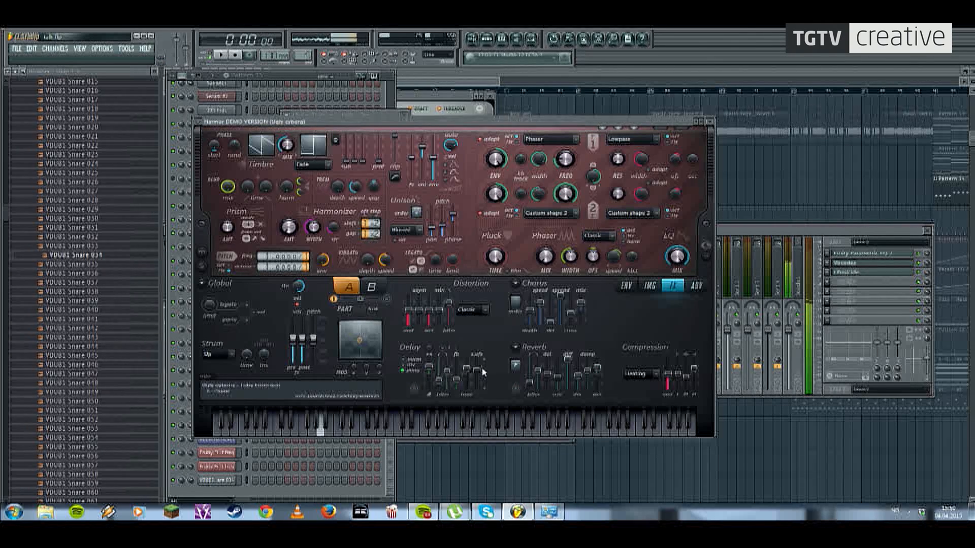
click(651, 287)
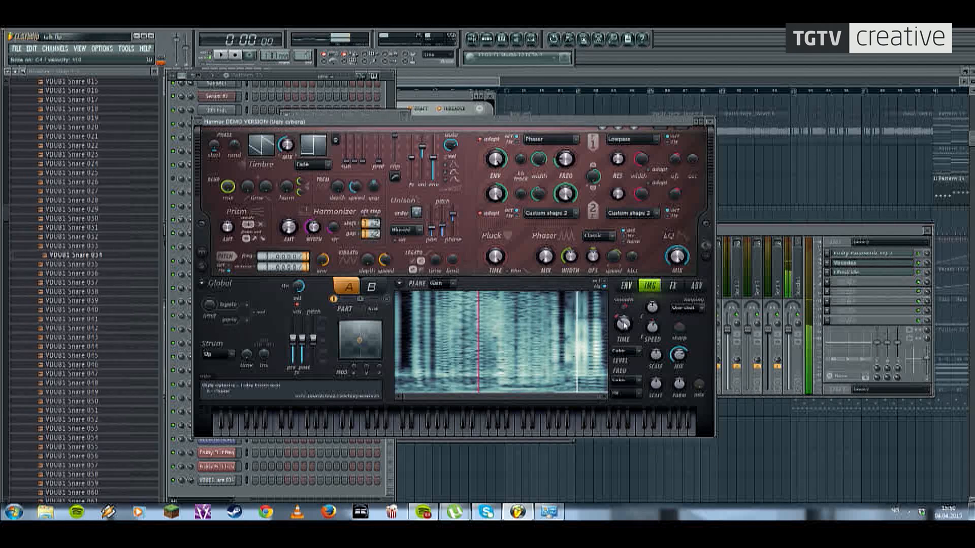
drag(475, 342, 405, 334)
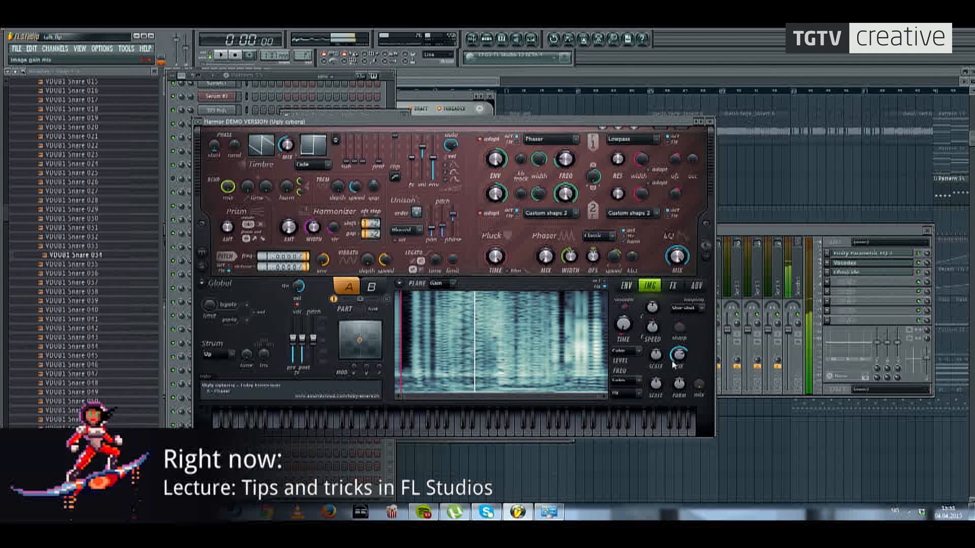
Step: Load Fruity Stereo Enhancer into Insert 26's fourth effect slot and move the mixer window slightly lower
click(844, 247)
click(828, 282)
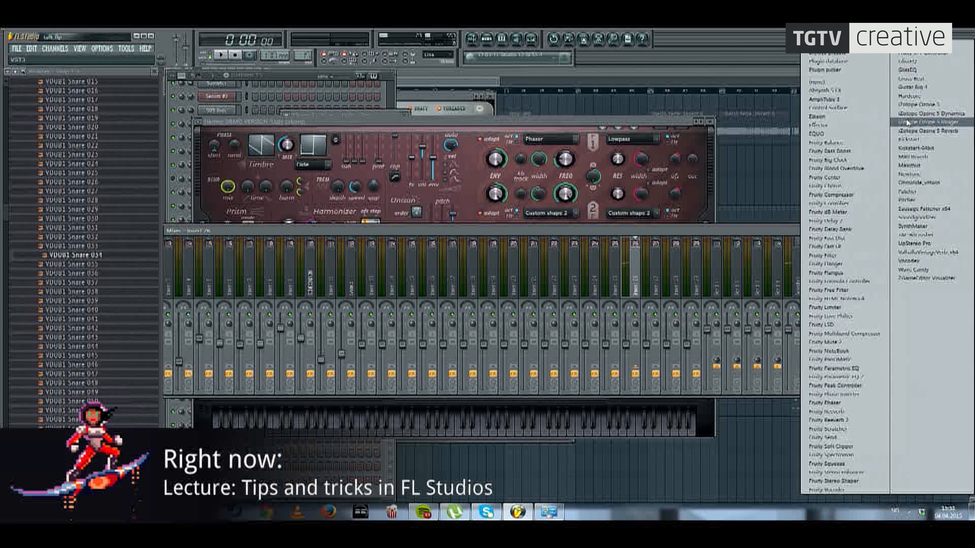
click(853, 474)
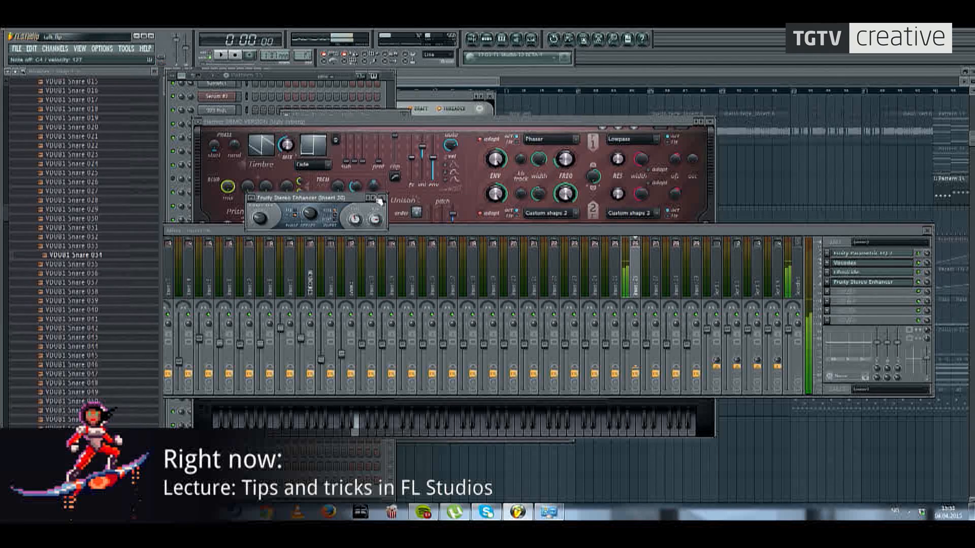
drag(615, 240, 639, 281)
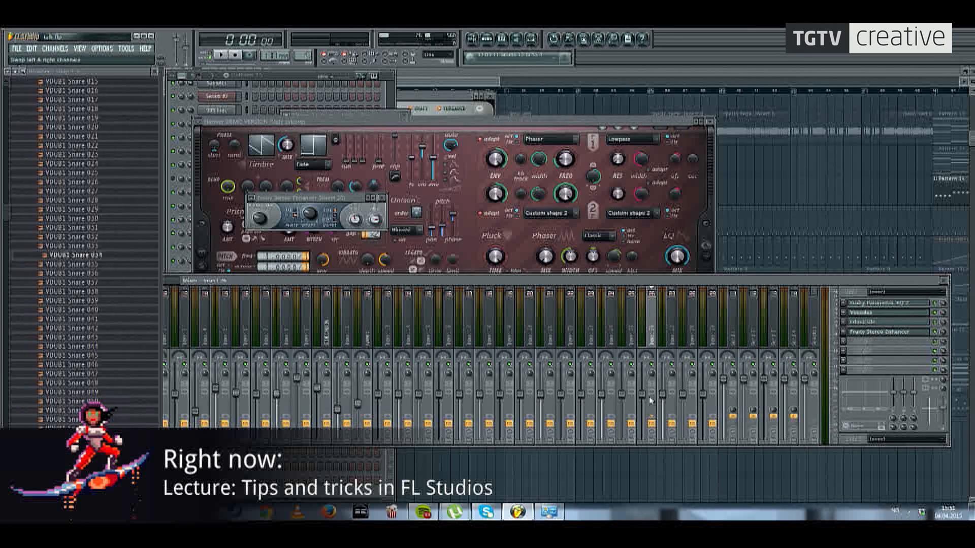
drag(274, 281, 400, 279)
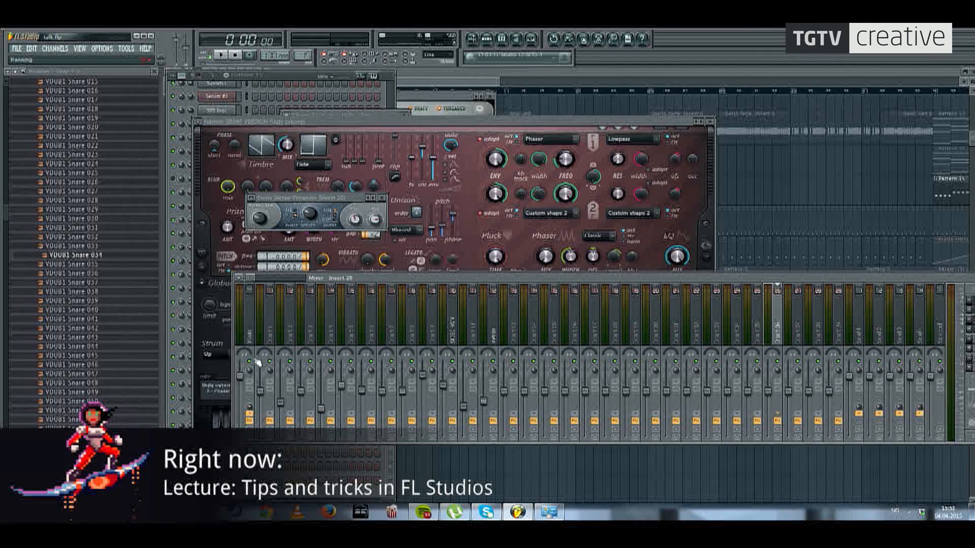
drag(772, 280, 608, 259)
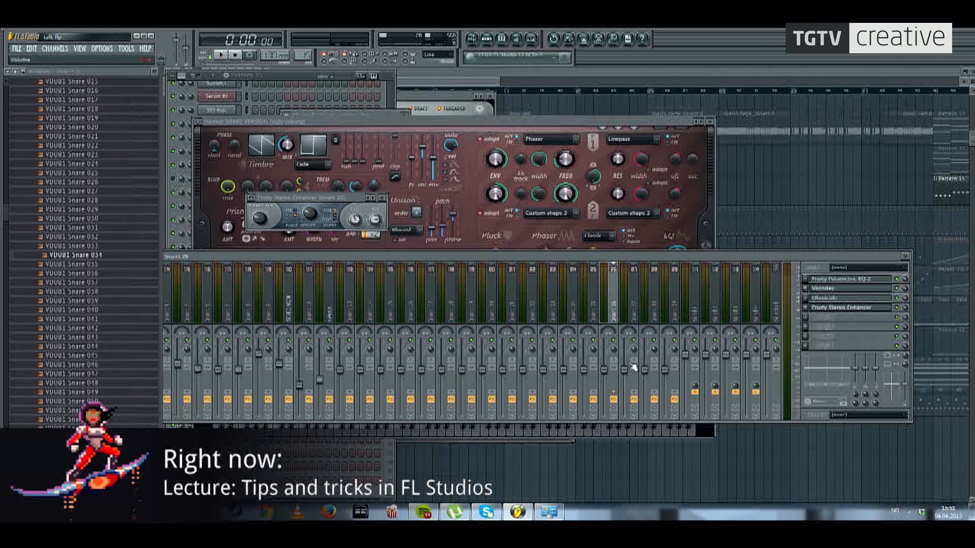
Step: Lower the high-cut frequency in Insert 27's Fruity Parametric EQ 2 so only the low band passes, and move its window higher
click(639, 300)
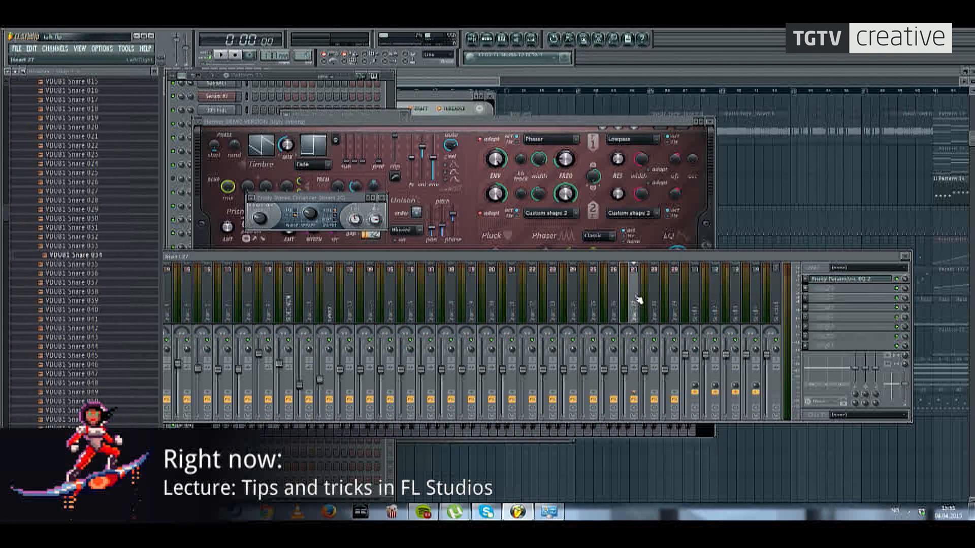
click(834, 280)
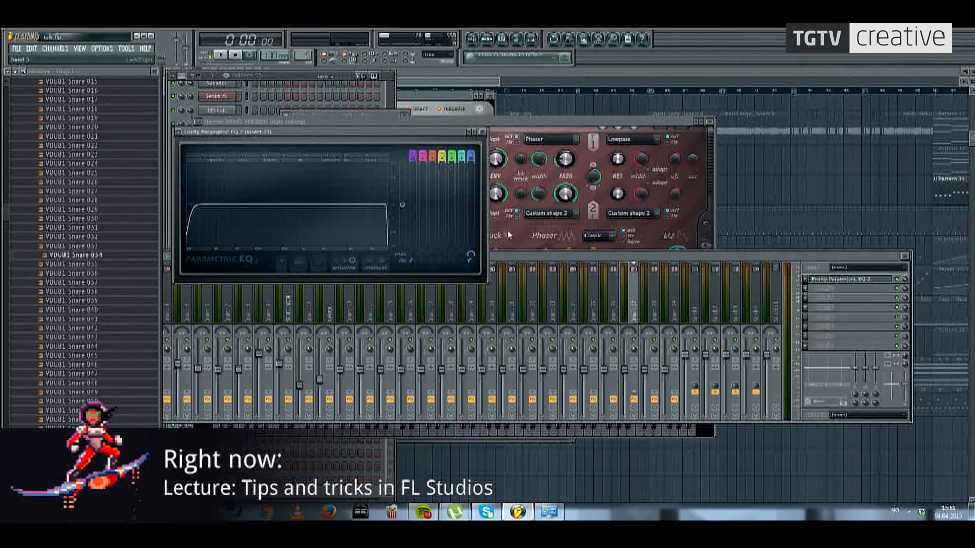
drag(388, 205, 243, 204)
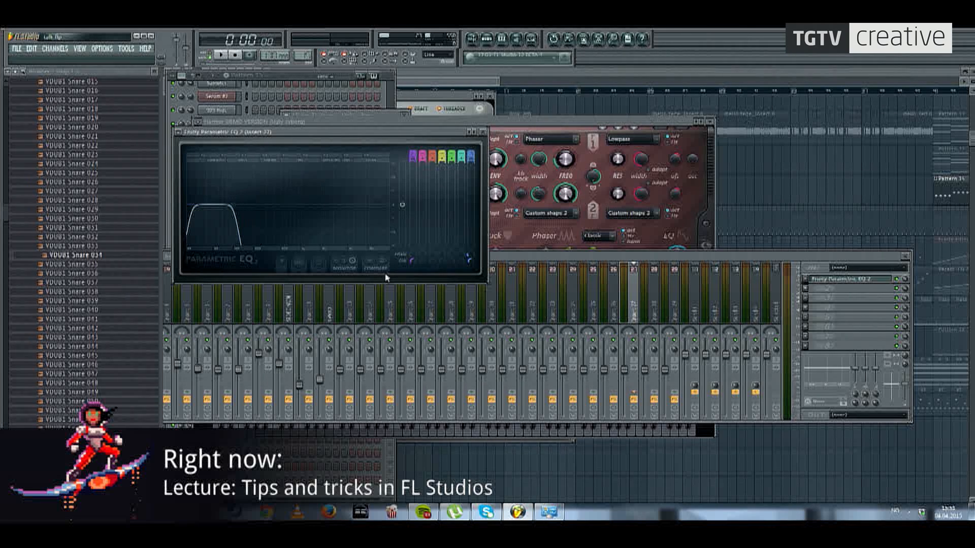
click(656, 286)
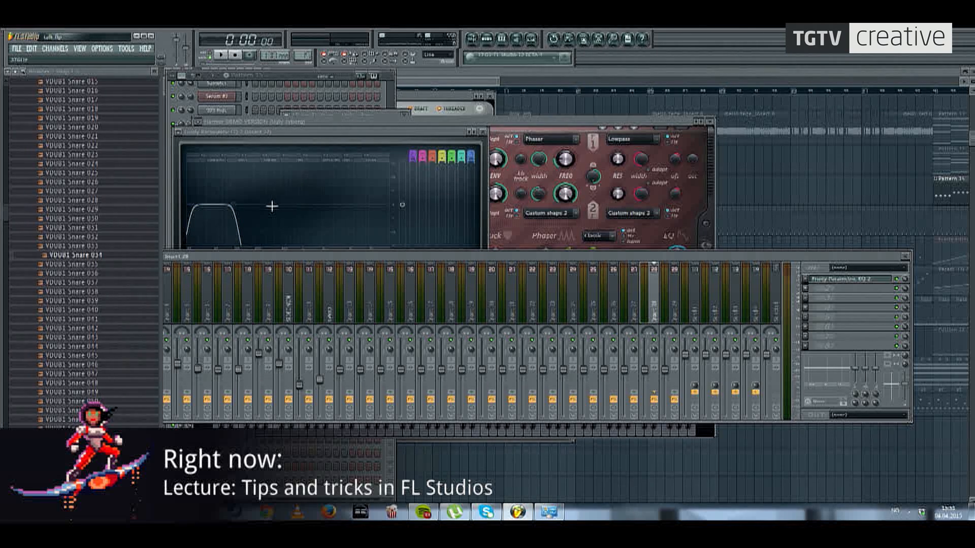
click(353, 144)
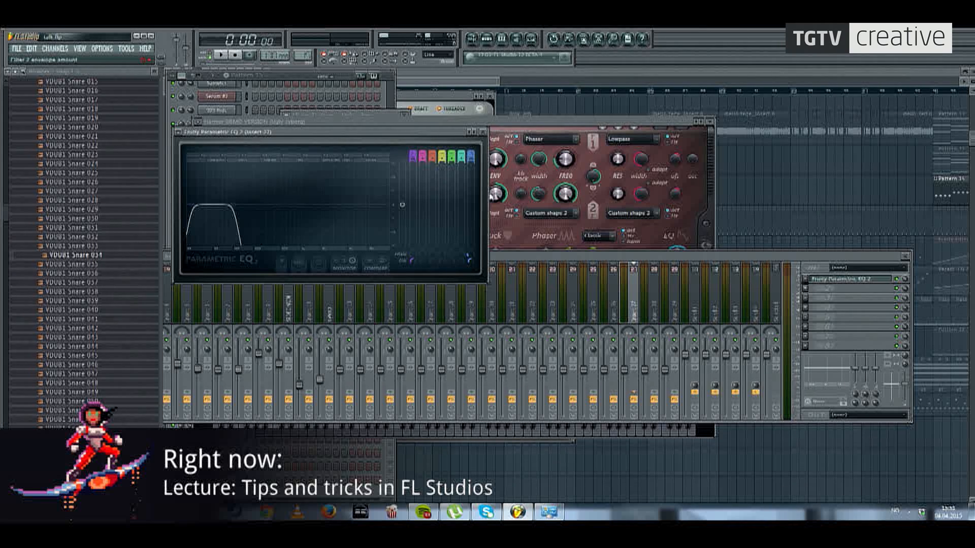
drag(346, 135, 424, 141)
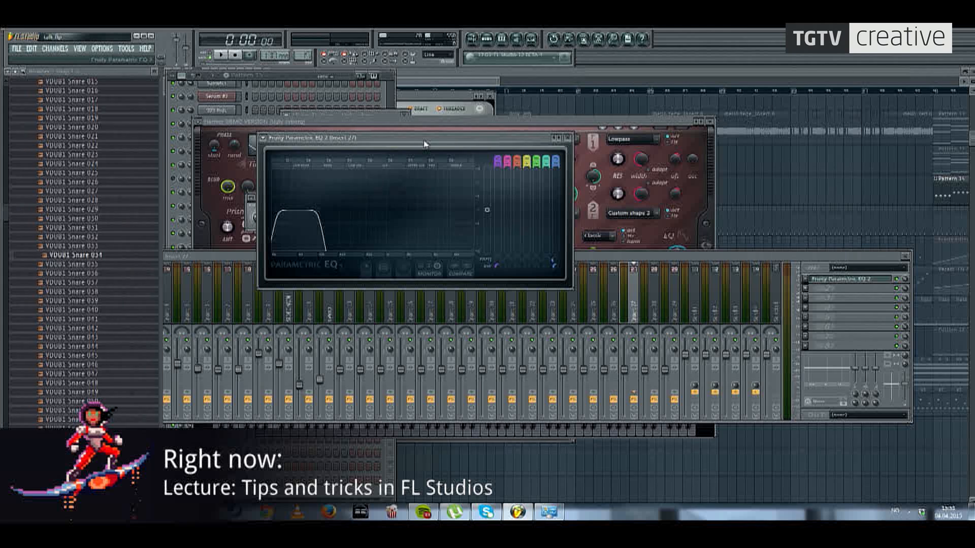
drag(410, 136, 376, 93)
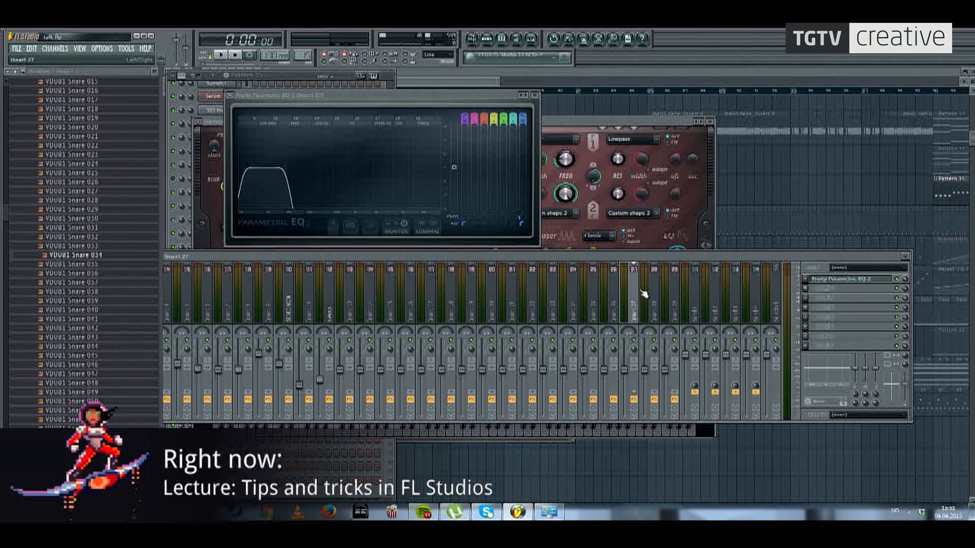
click(857, 278)
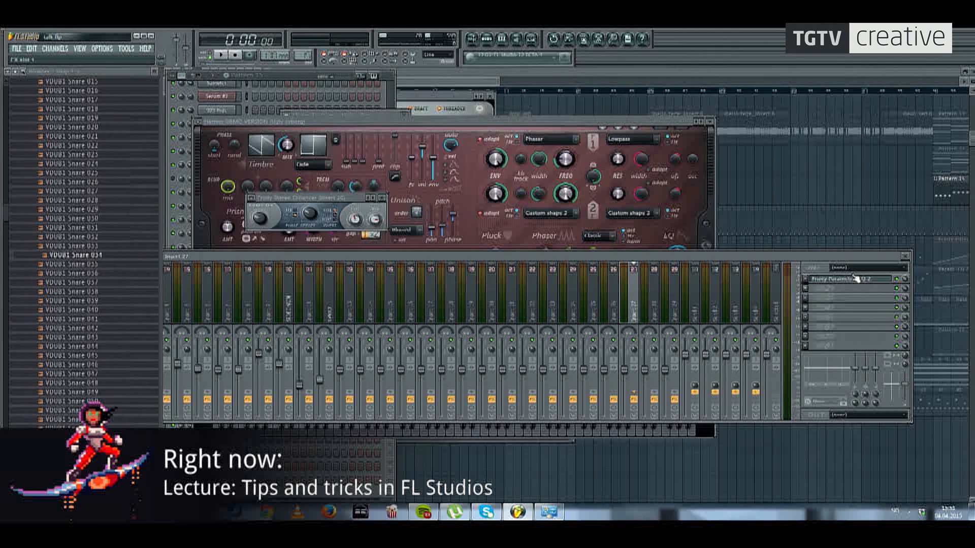
click(830, 280)
Step: Raise the low-cut frequency in Insert 28's Fruity Parametric EQ 2 to remove the low band
click(666, 305)
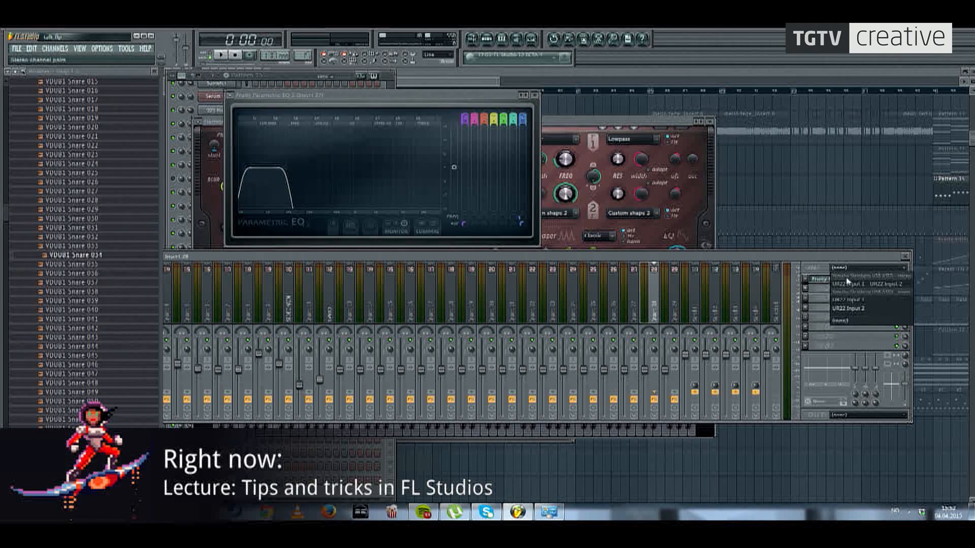
click(819, 282)
drag(191, 211, 218, 208)
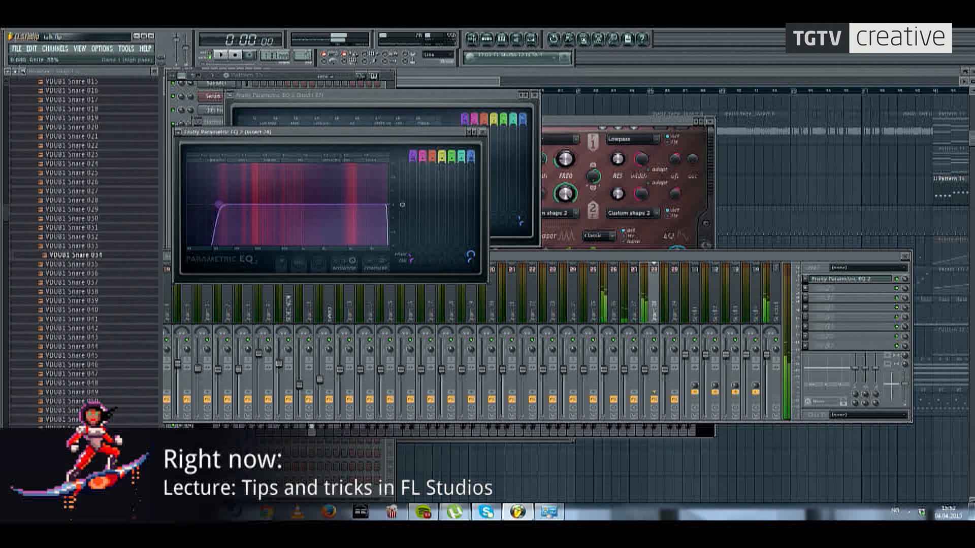
click(650, 329)
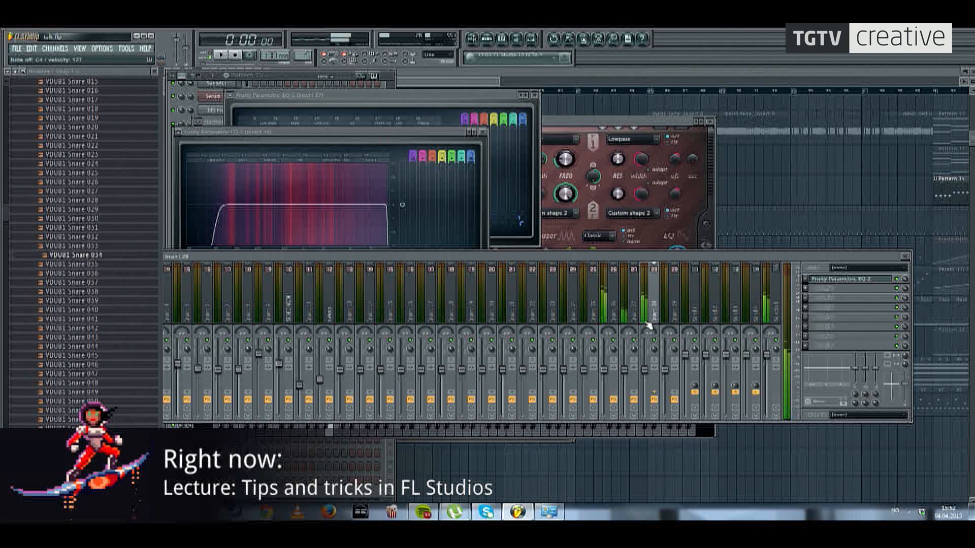
Step: Adjust the stereo separation of Insert 27 and Insert 28 while playing notes, setting Insert 27 to 100% separated
click(635, 311)
click(808, 290)
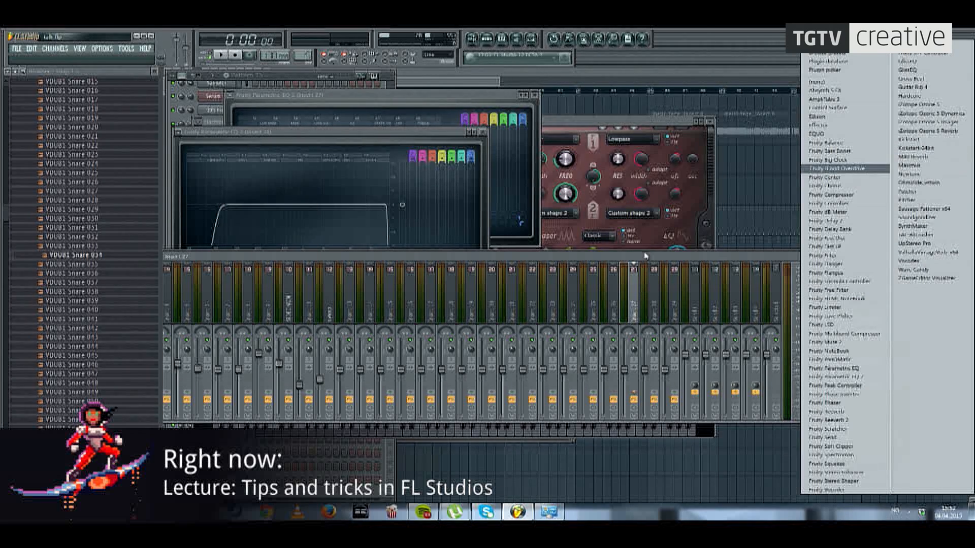
click(647, 266)
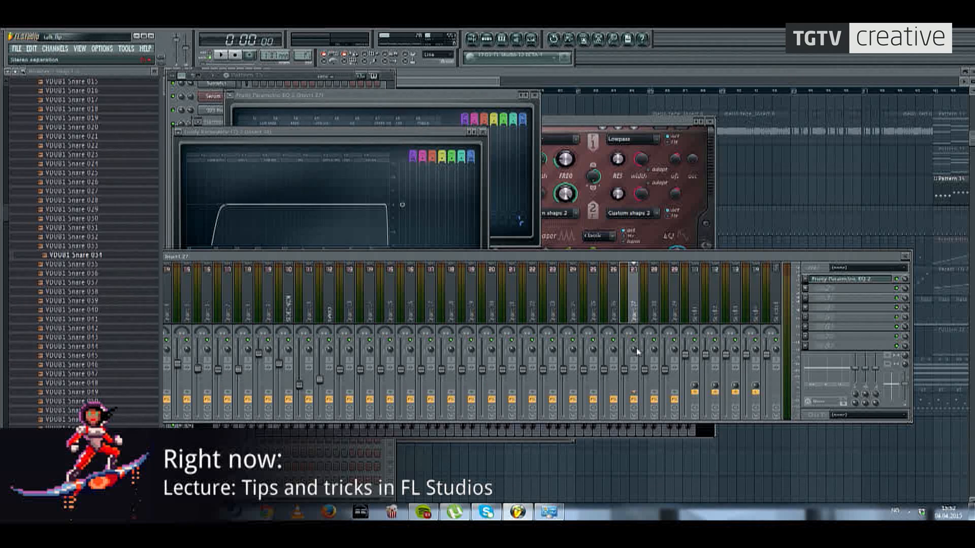
mouse_move(637, 352)
mouse_down()
mouse_move(637, 341)
mouse_move(634, 353)
mouse_up()
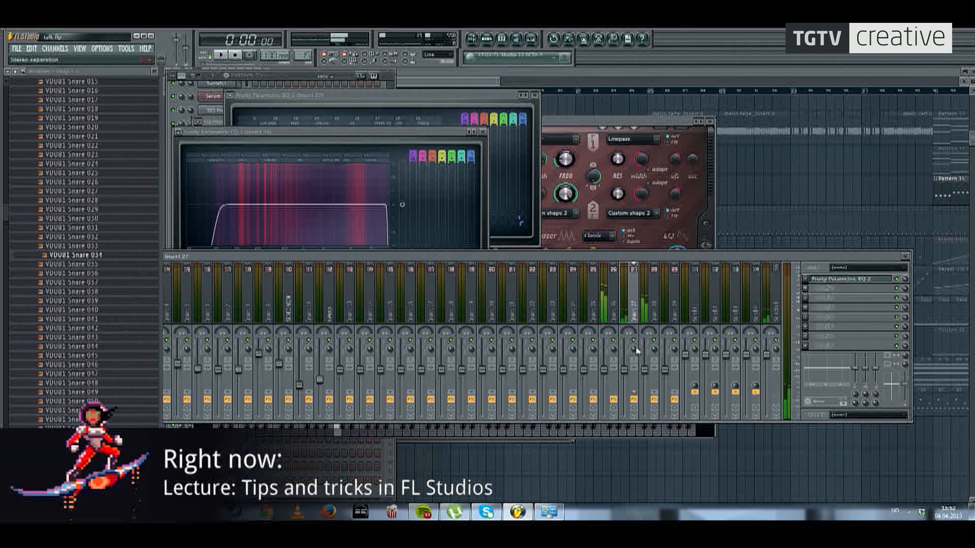
drag(637, 349, 637, 352)
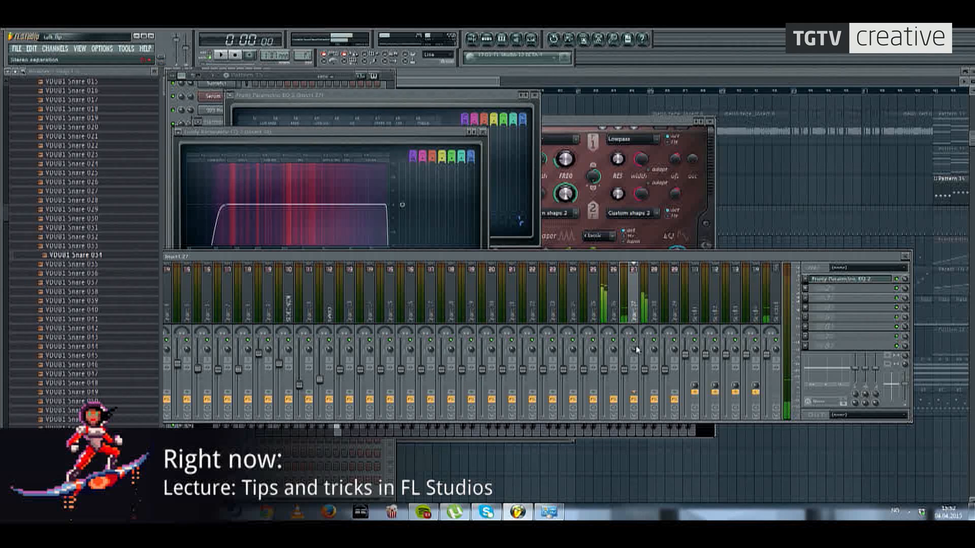
click(654, 350)
mouse_move(654, 350)
mouse_down()
mouse_move(655, 371)
mouse_move(654, 344)
mouse_move(654, 356)
mouse_up()
click(636, 304)
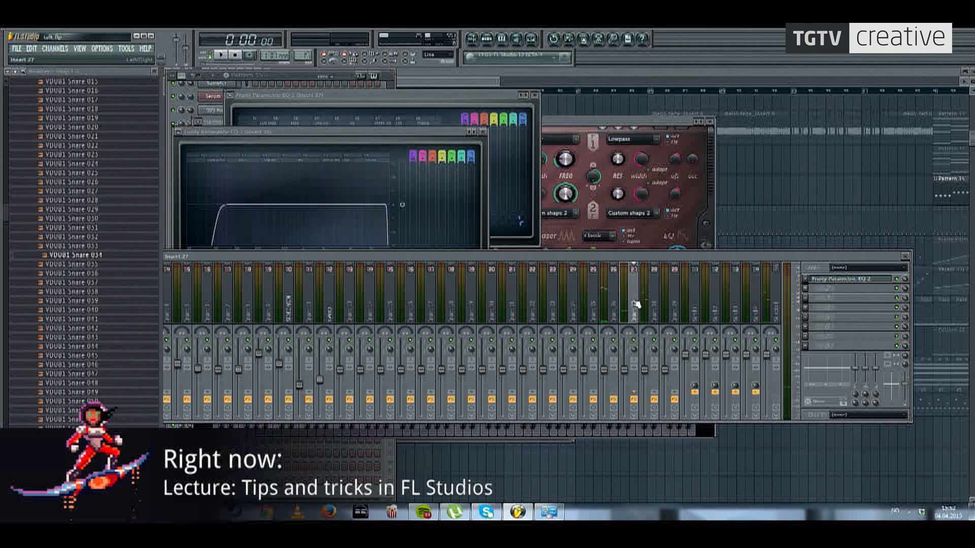
drag(634, 351, 635, 365)
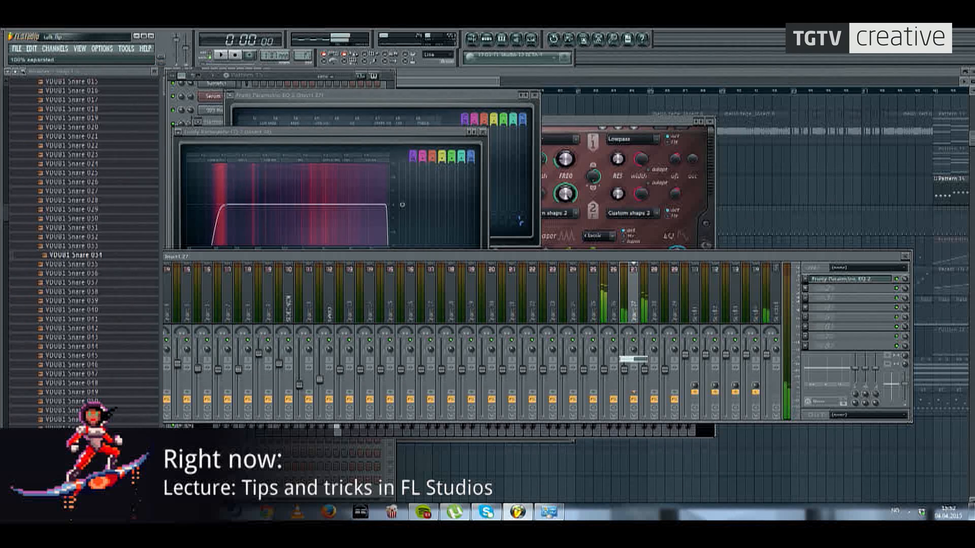
Step: Readjust the stereo separation of Insert 27 and Insert 28, clearing the plugin windows away behind the playlist while keeping the mixer in front
click(655, 350)
drag(634, 350, 634, 338)
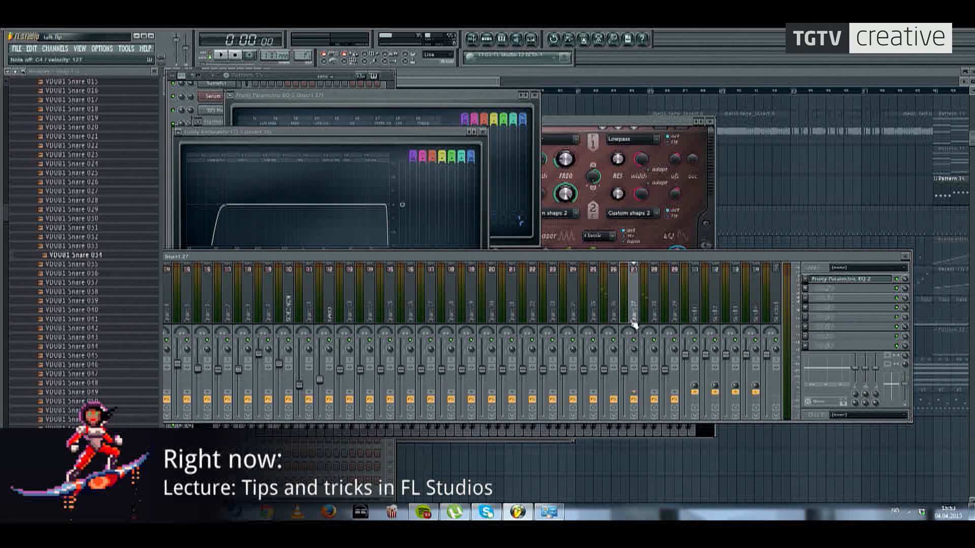
click(425, 83)
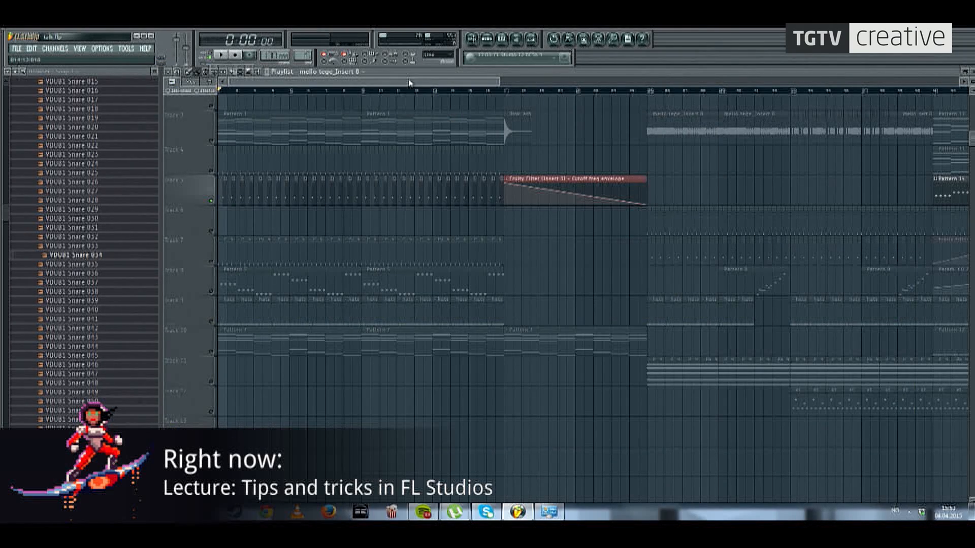
click(531, 39)
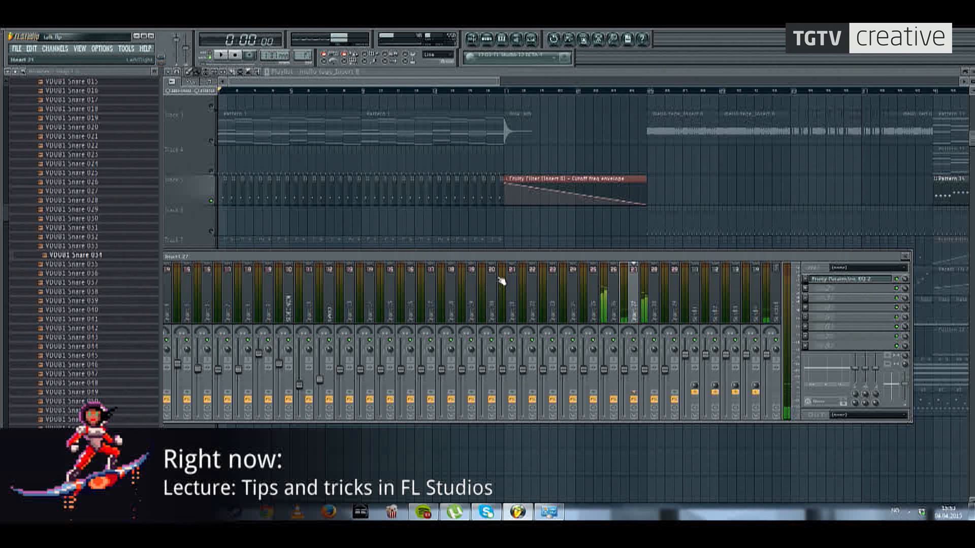
click(661, 307)
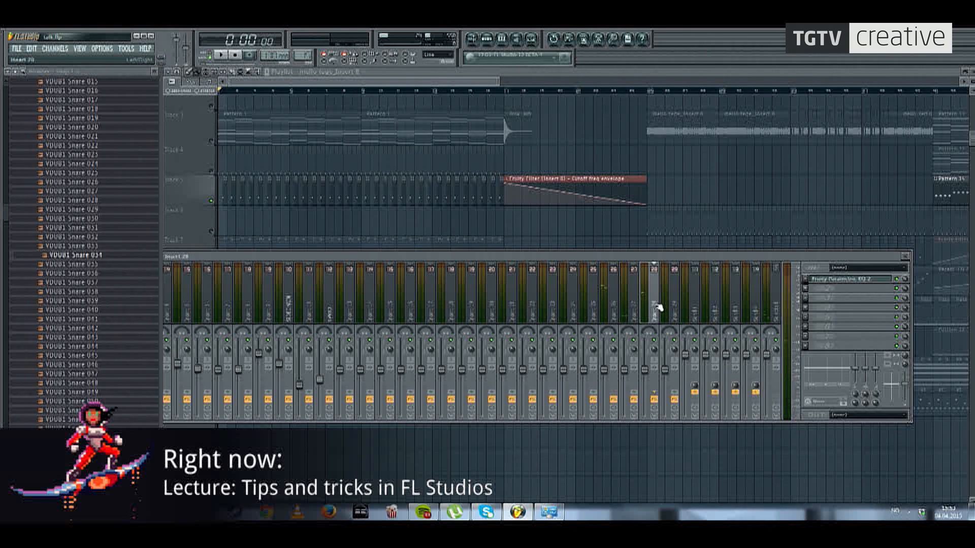
drag(658, 351, 654, 363)
Step: Load Fruity Reeverb 2 into Insert 28's second effect slot and apply the preset The Venue
click(809, 279)
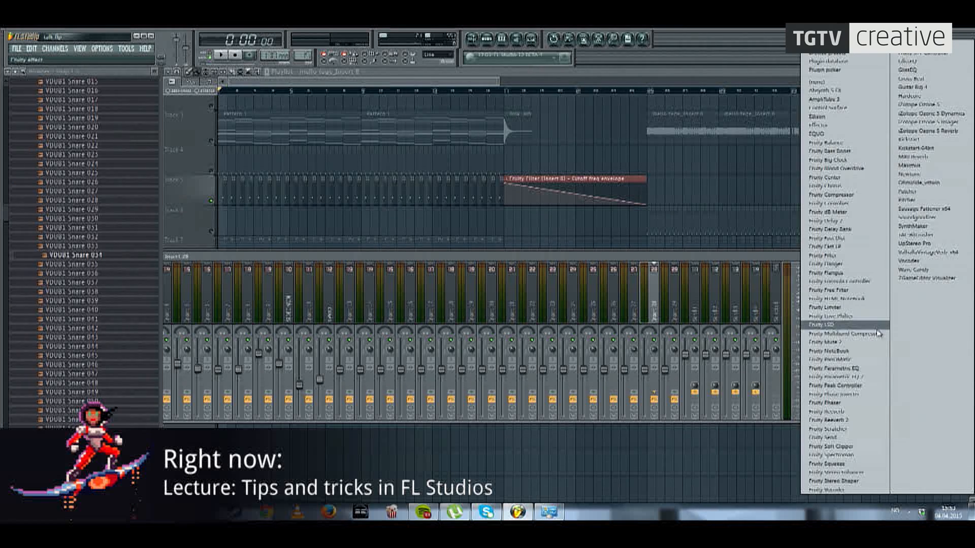
click(863, 421)
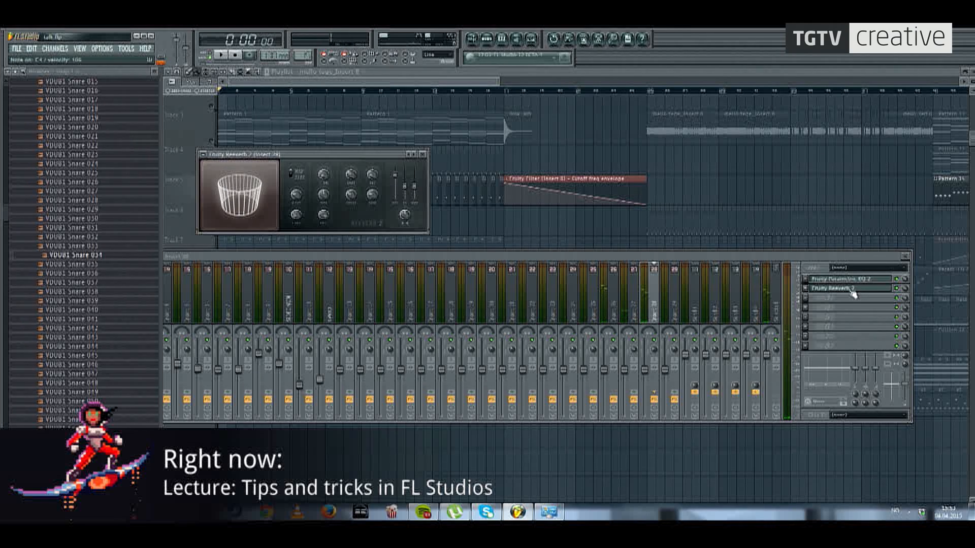
click(826, 290)
click(827, 289)
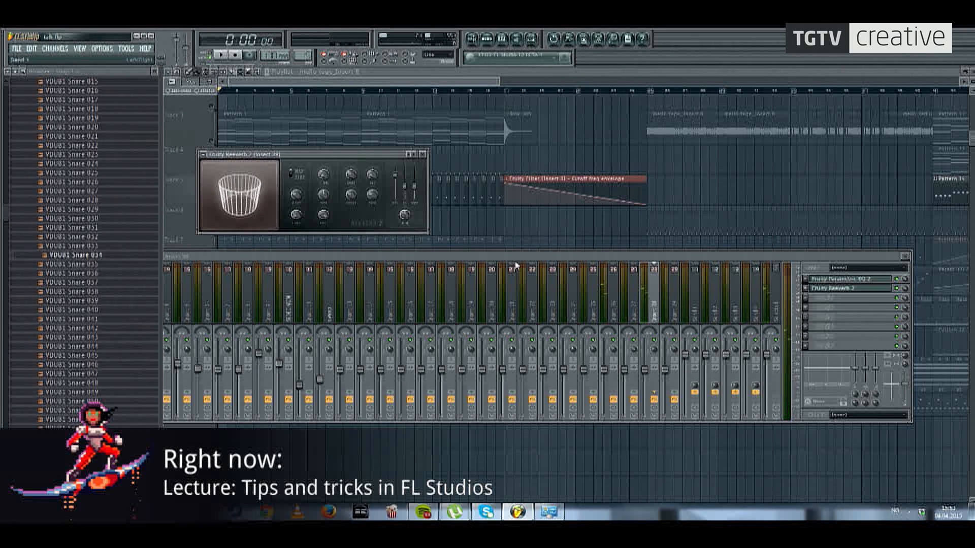
click(203, 154)
mouse_move(239, 179)
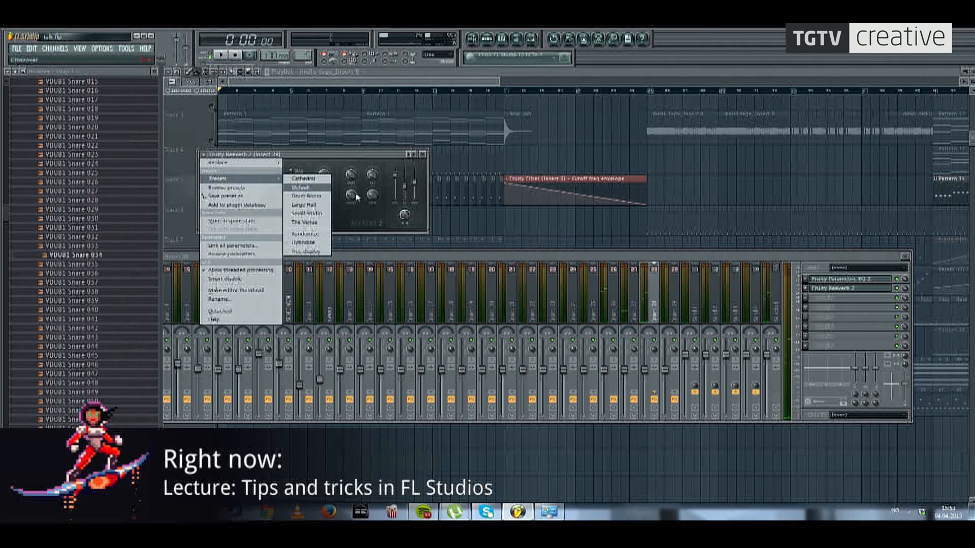
click(320, 223)
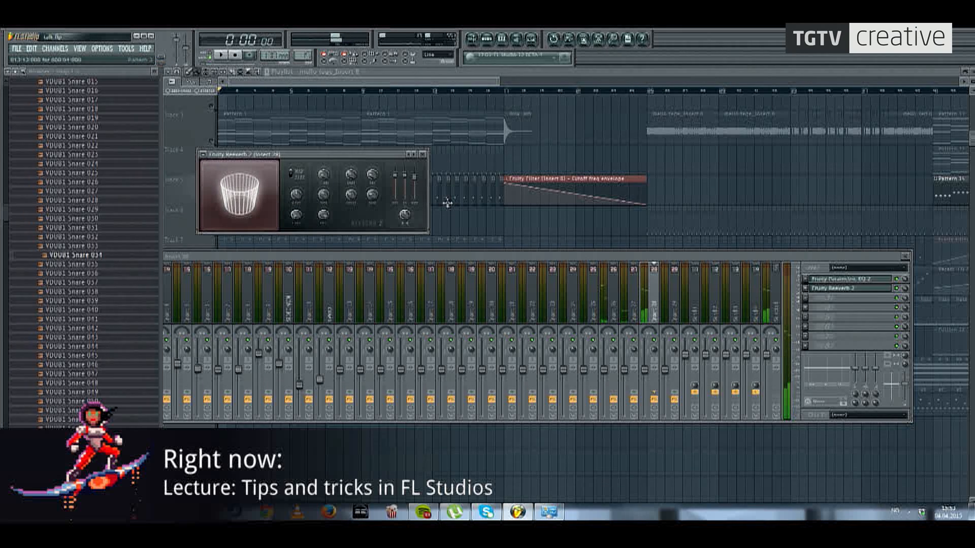
Step: Sweep Insert 28's stereo separation both ways while playing notes through the reverb, and select Insert 27
drag(654, 349, 654, 359)
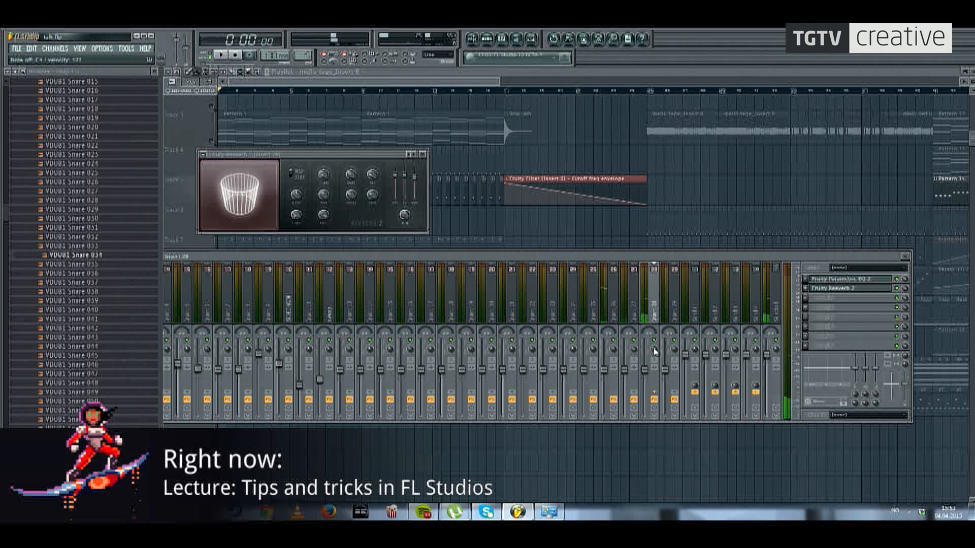
drag(654, 359, 654, 341)
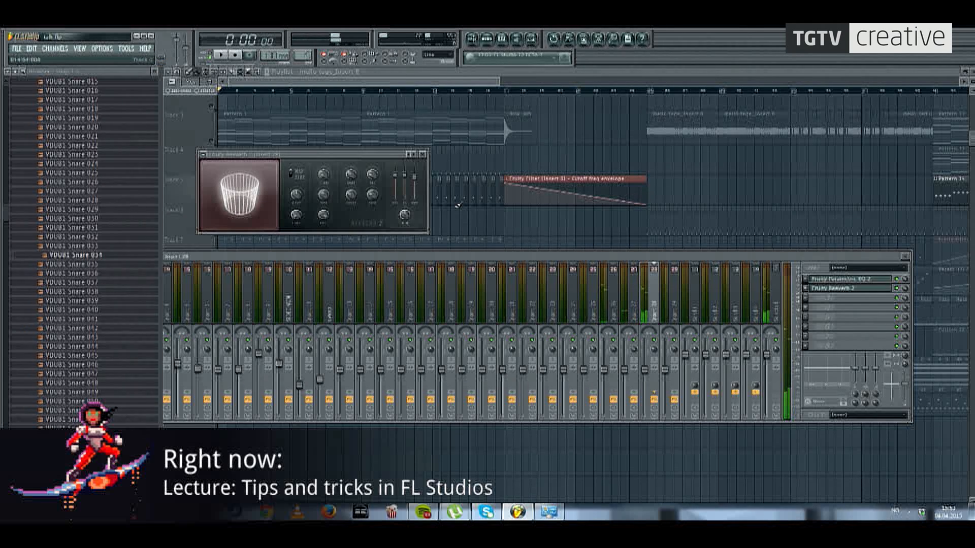
click(633, 349)
Step: Reposition the mixer window above the playlist with its first tracks showing, and select Insert 11
drag(366, 254, 461, 242)
drag(757, 241, 793, 238)
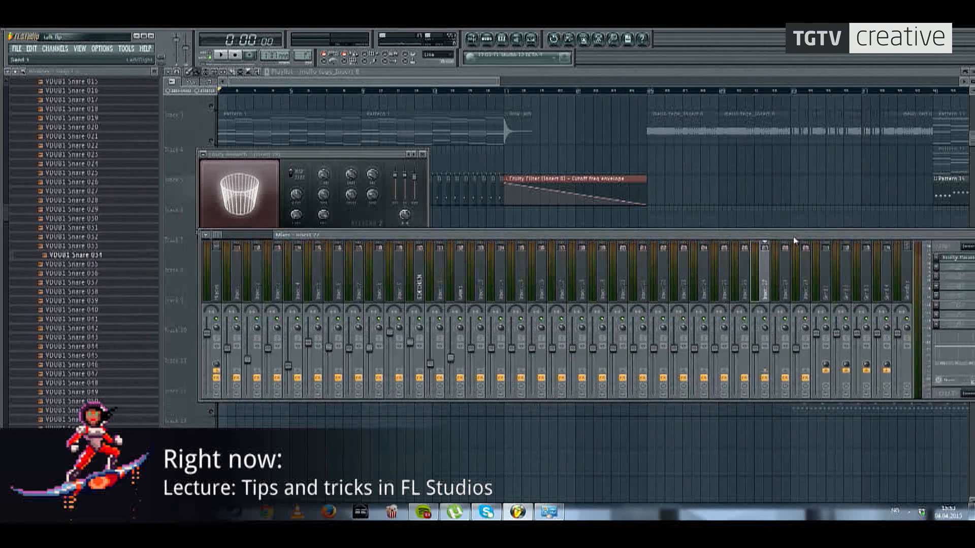
drag(199, 273, 327, 269)
drag(535, 237, 402, 252)
click(424, 350)
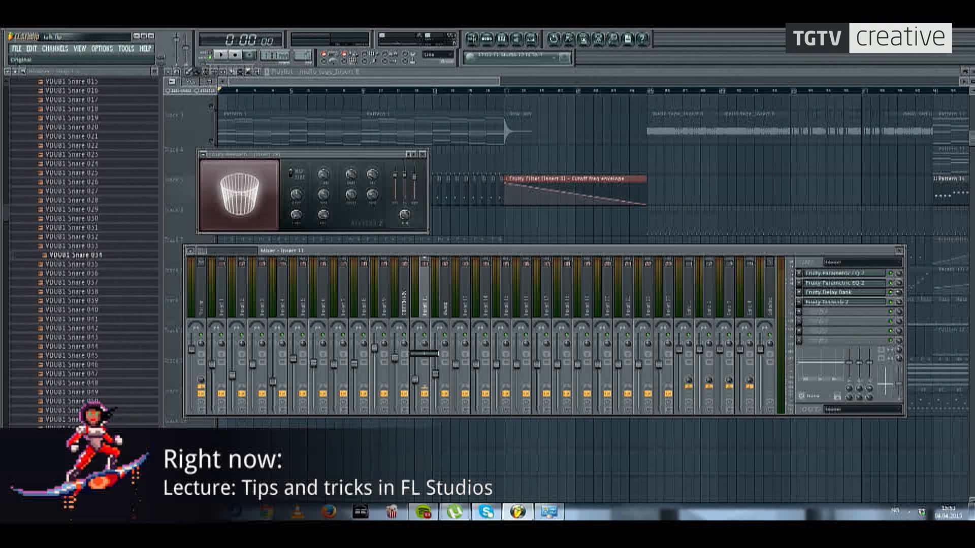
mouse_move(450, 251)
mouse_down()
mouse_move(459, 249)
mouse_move(444, 247)
mouse_up()
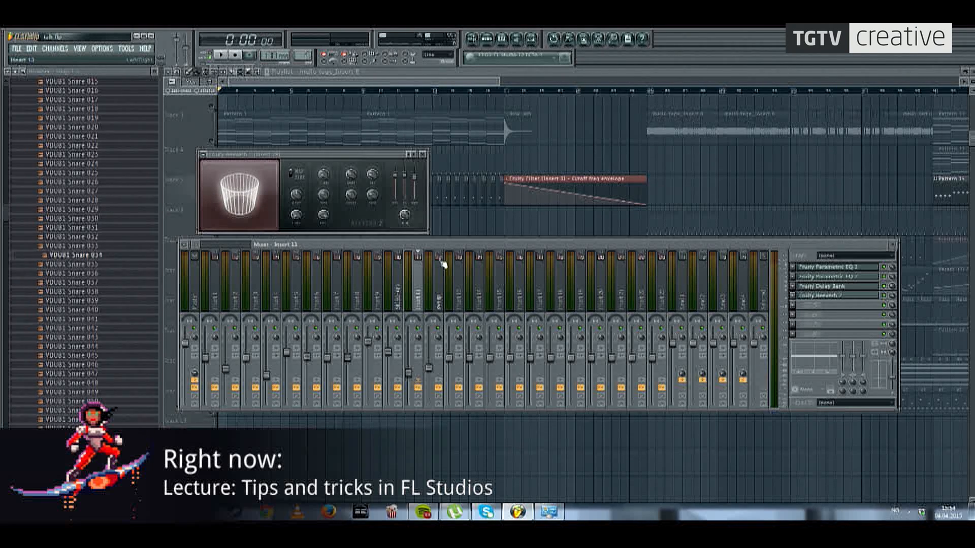
Step: Turn Insert 28's stereo separation towards merged while playing notes, and select the Master track for comparison
key(space)
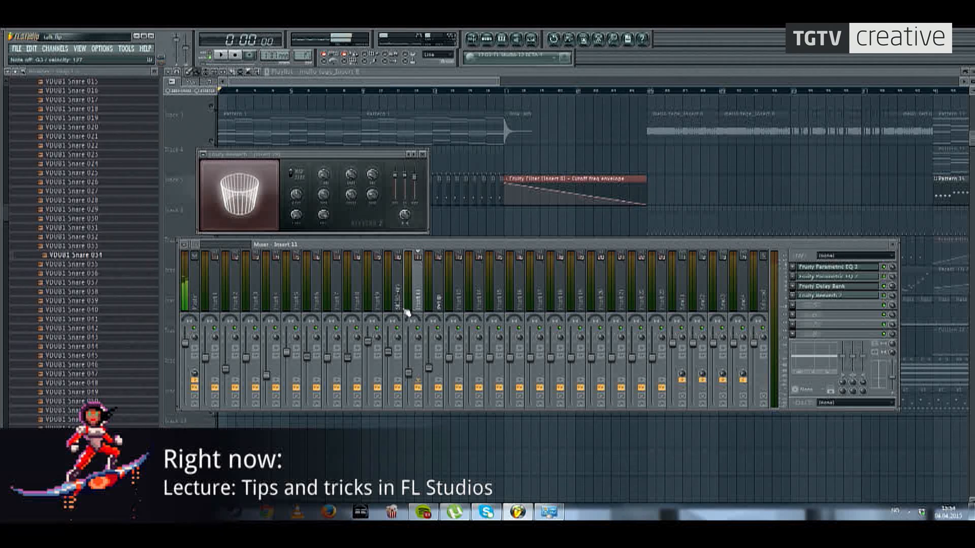
drag(196, 244, 204, 245)
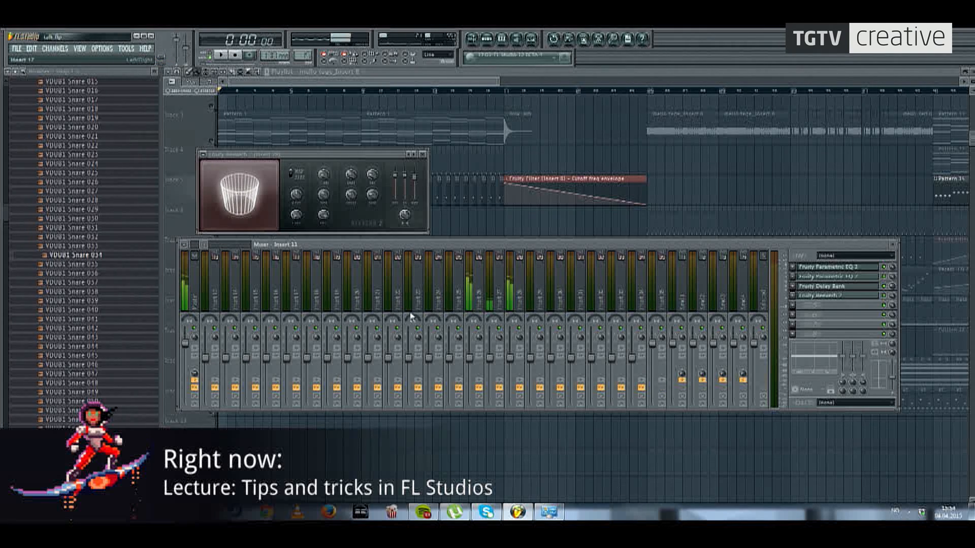
click(521, 336)
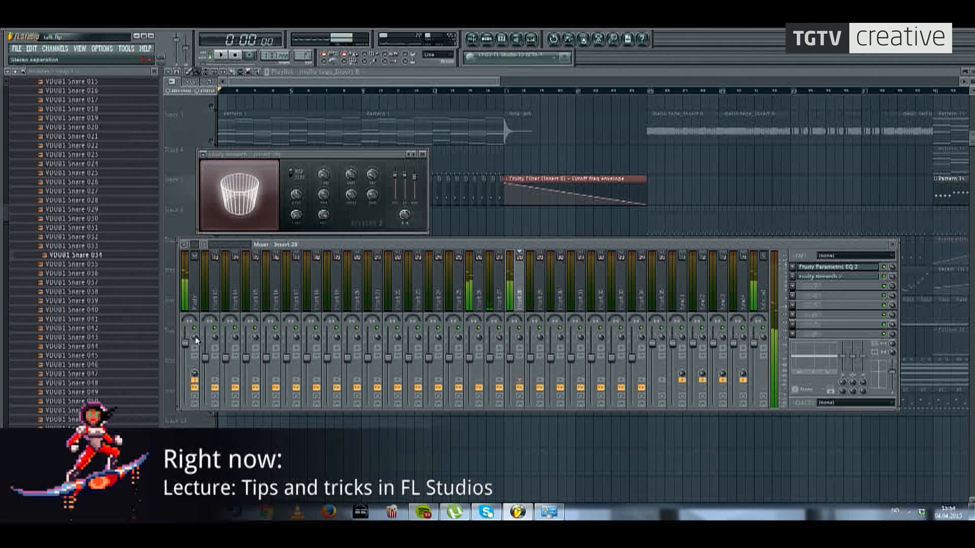
click(193, 287)
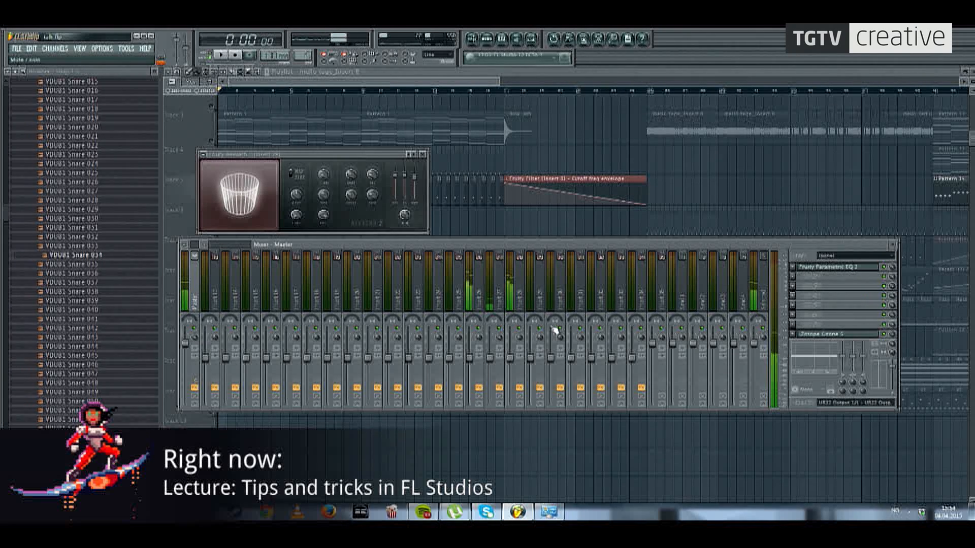
click(518, 343)
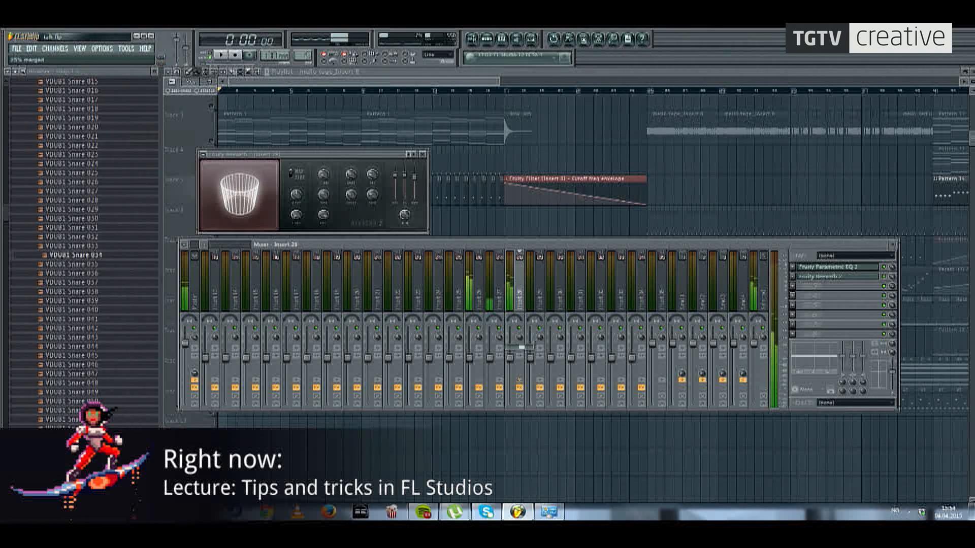
click(193, 341)
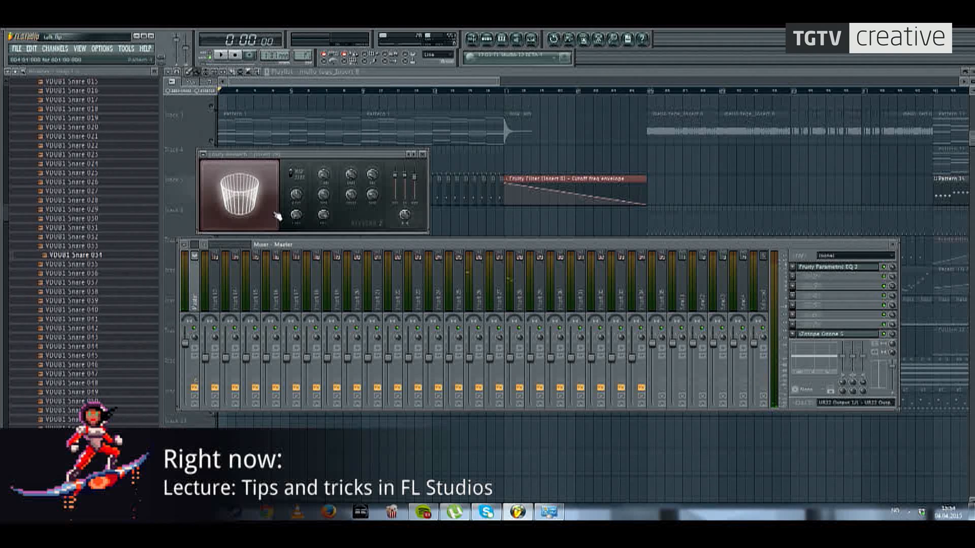
Step: Bring the playlist to the front and unsolo Track 5 so all playlist tracks are active
click(337, 83)
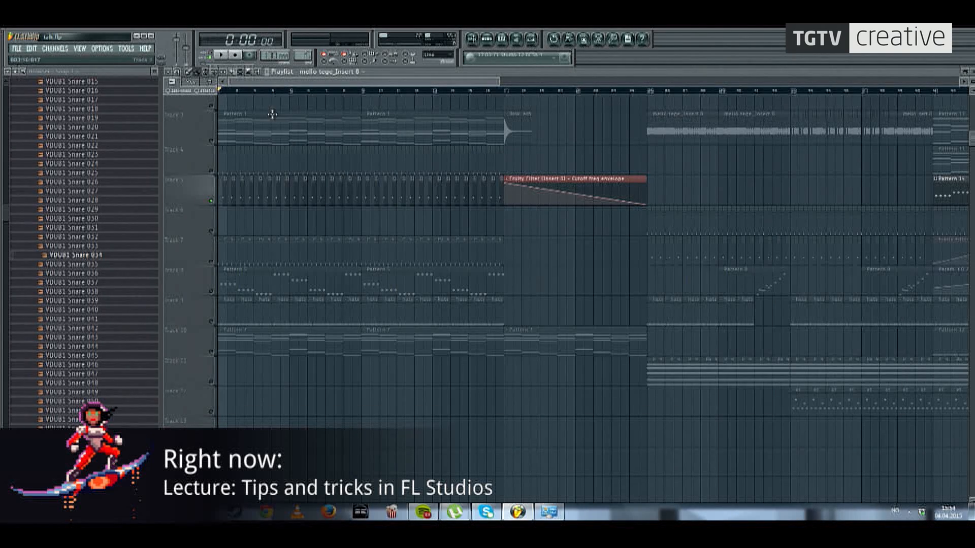
right_click(213, 173)
right_click(213, 172)
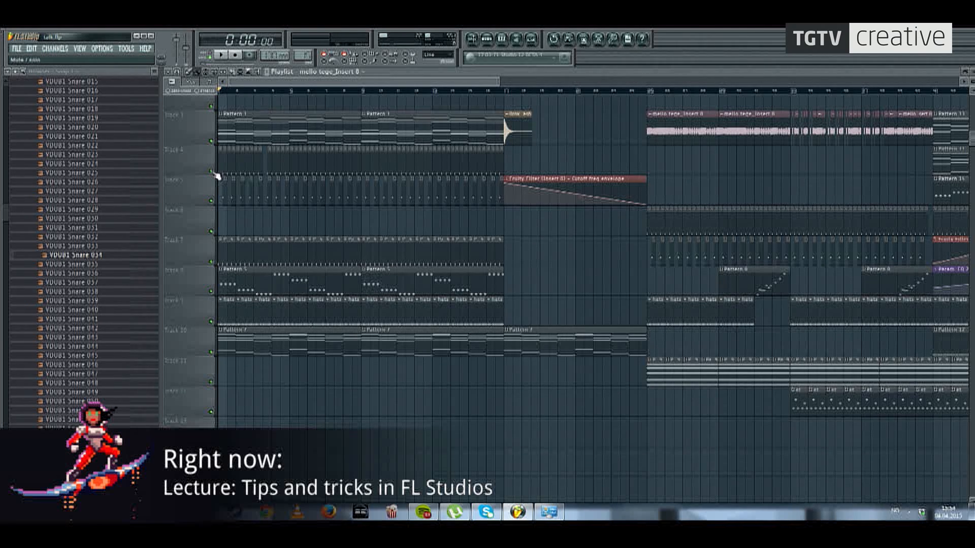
Step: Shrink the height of the SC automation track in the playlist to about that of the other tracks
scroll(262, 216, down, 5)
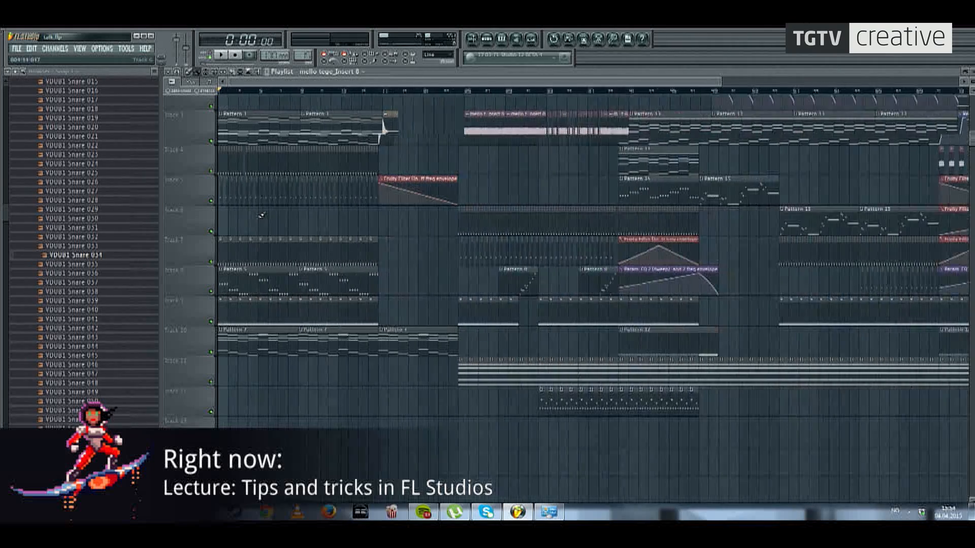
drag(406, 155, 432, 262)
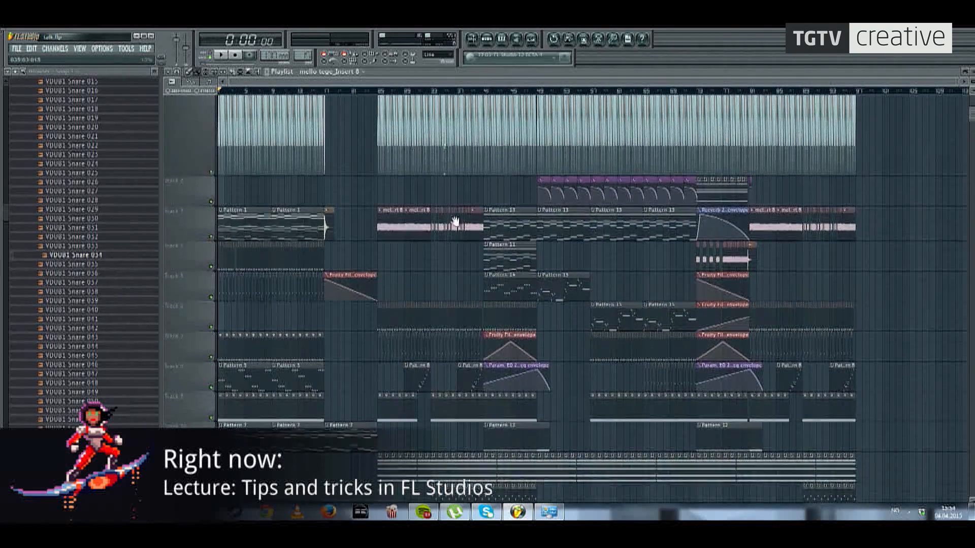
drag(455, 220, 452, 308)
scroll(353, 179, up, 5)
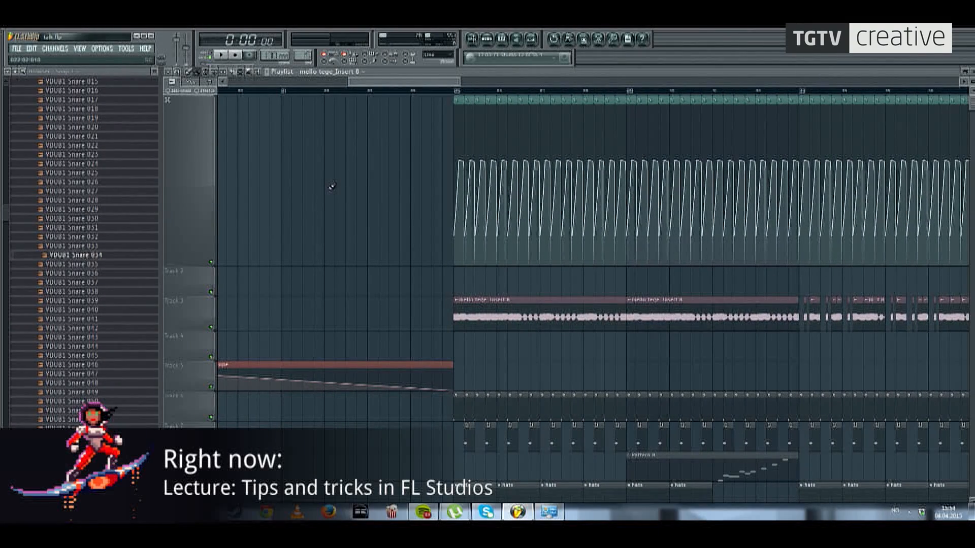
scroll(330, 207, down, 5)
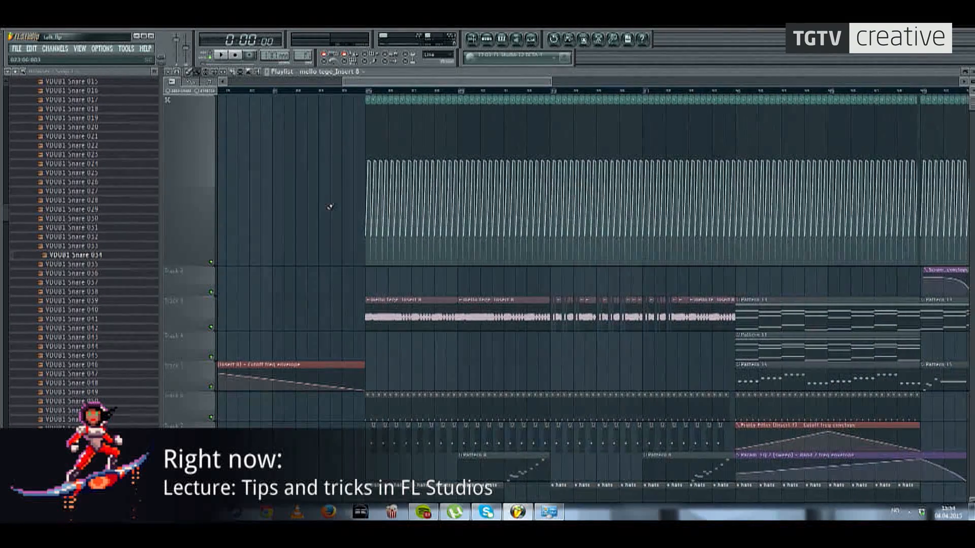
scroll(328, 188, up, 4)
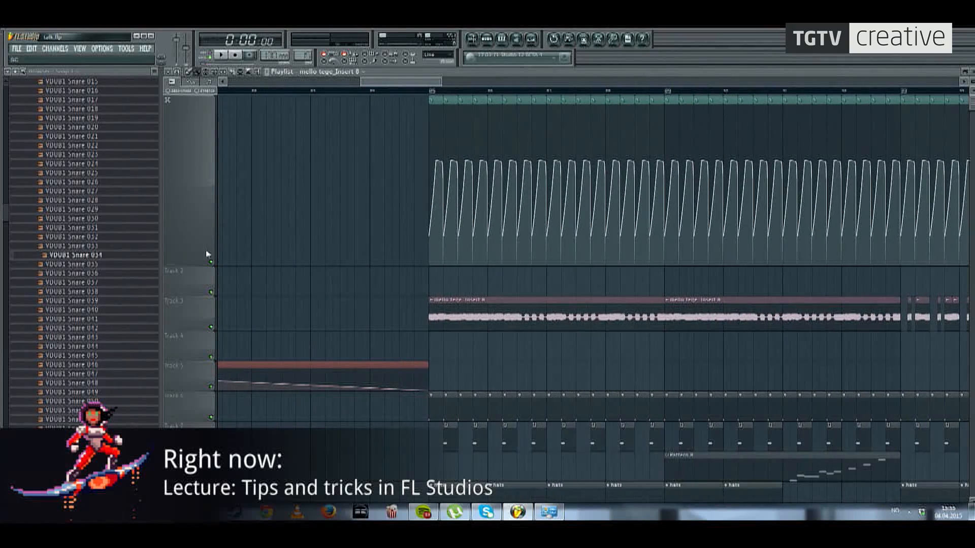
drag(192, 263, 196, 147)
drag(196, 120, 196, 119)
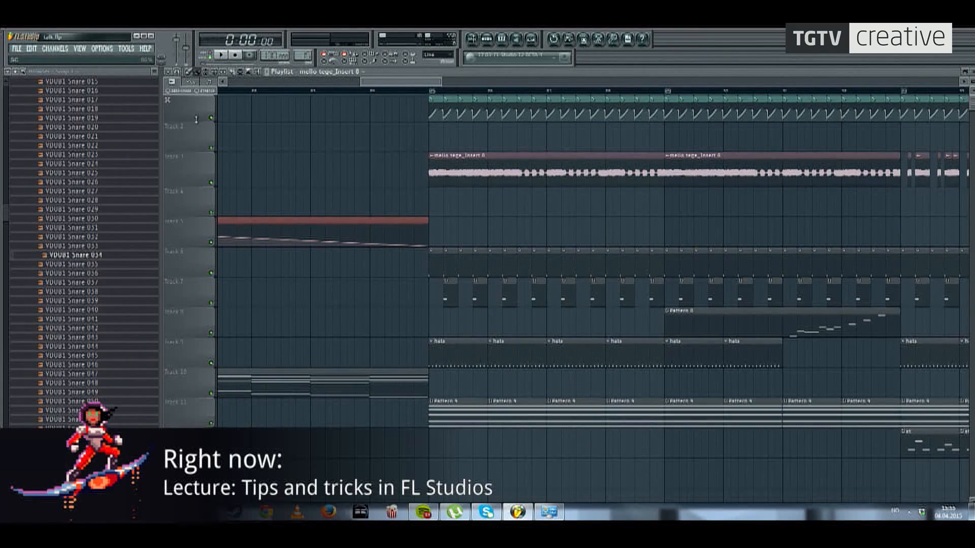
scroll(294, 168, down, 5)
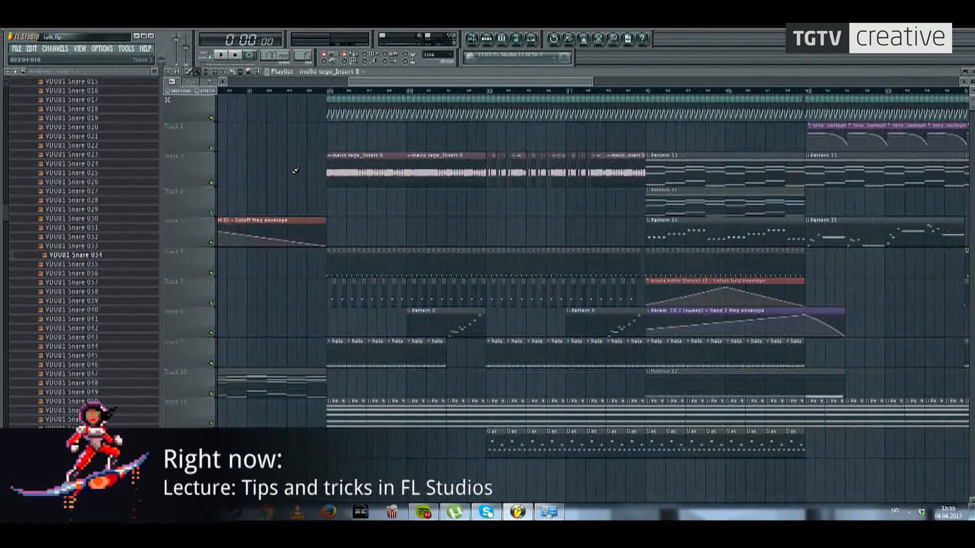